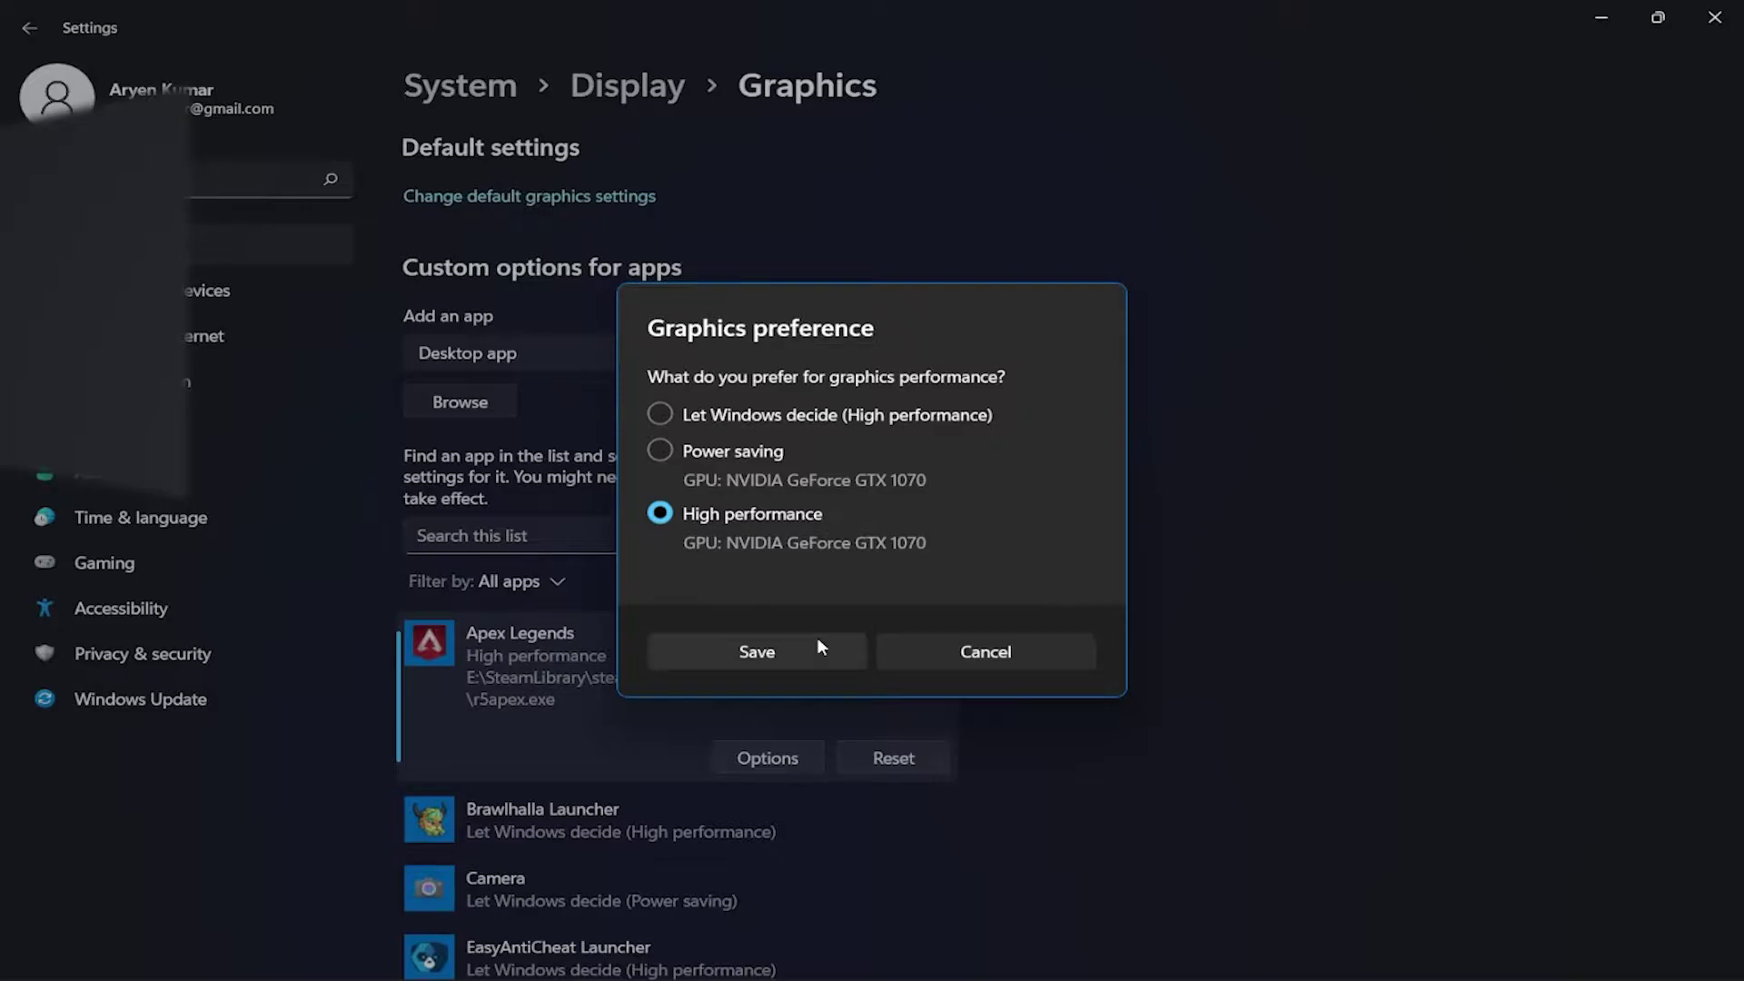
click(1022, 668)
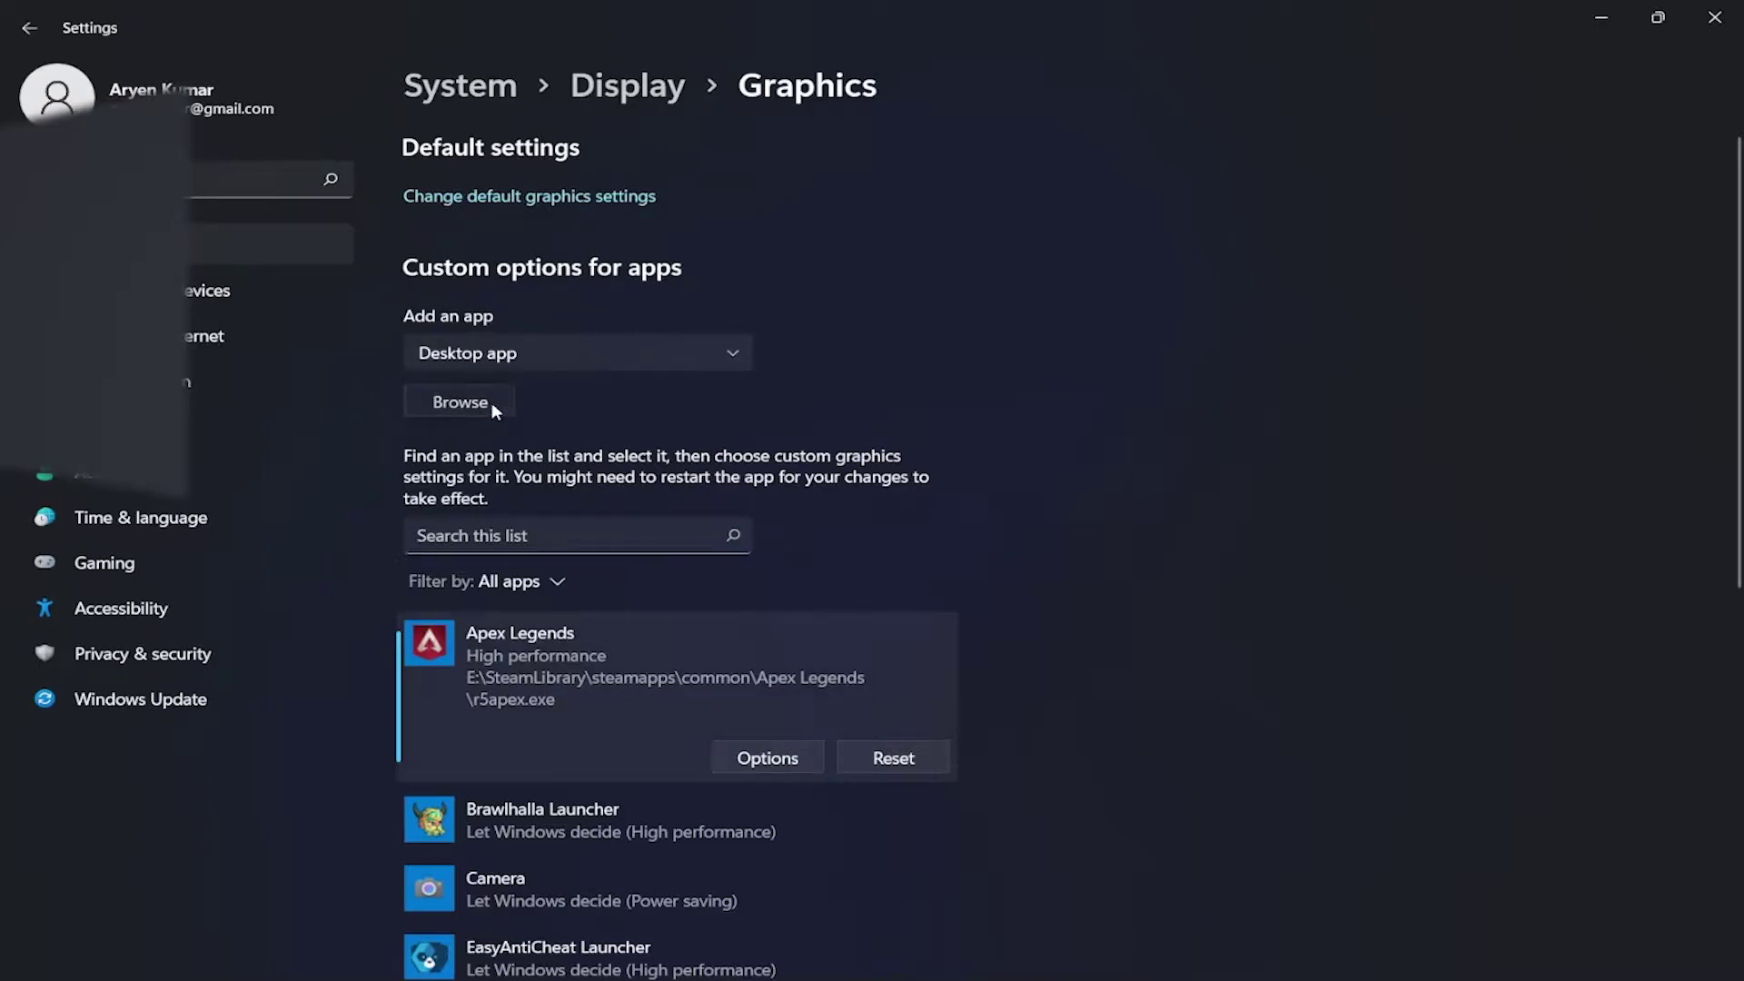
click(460, 402)
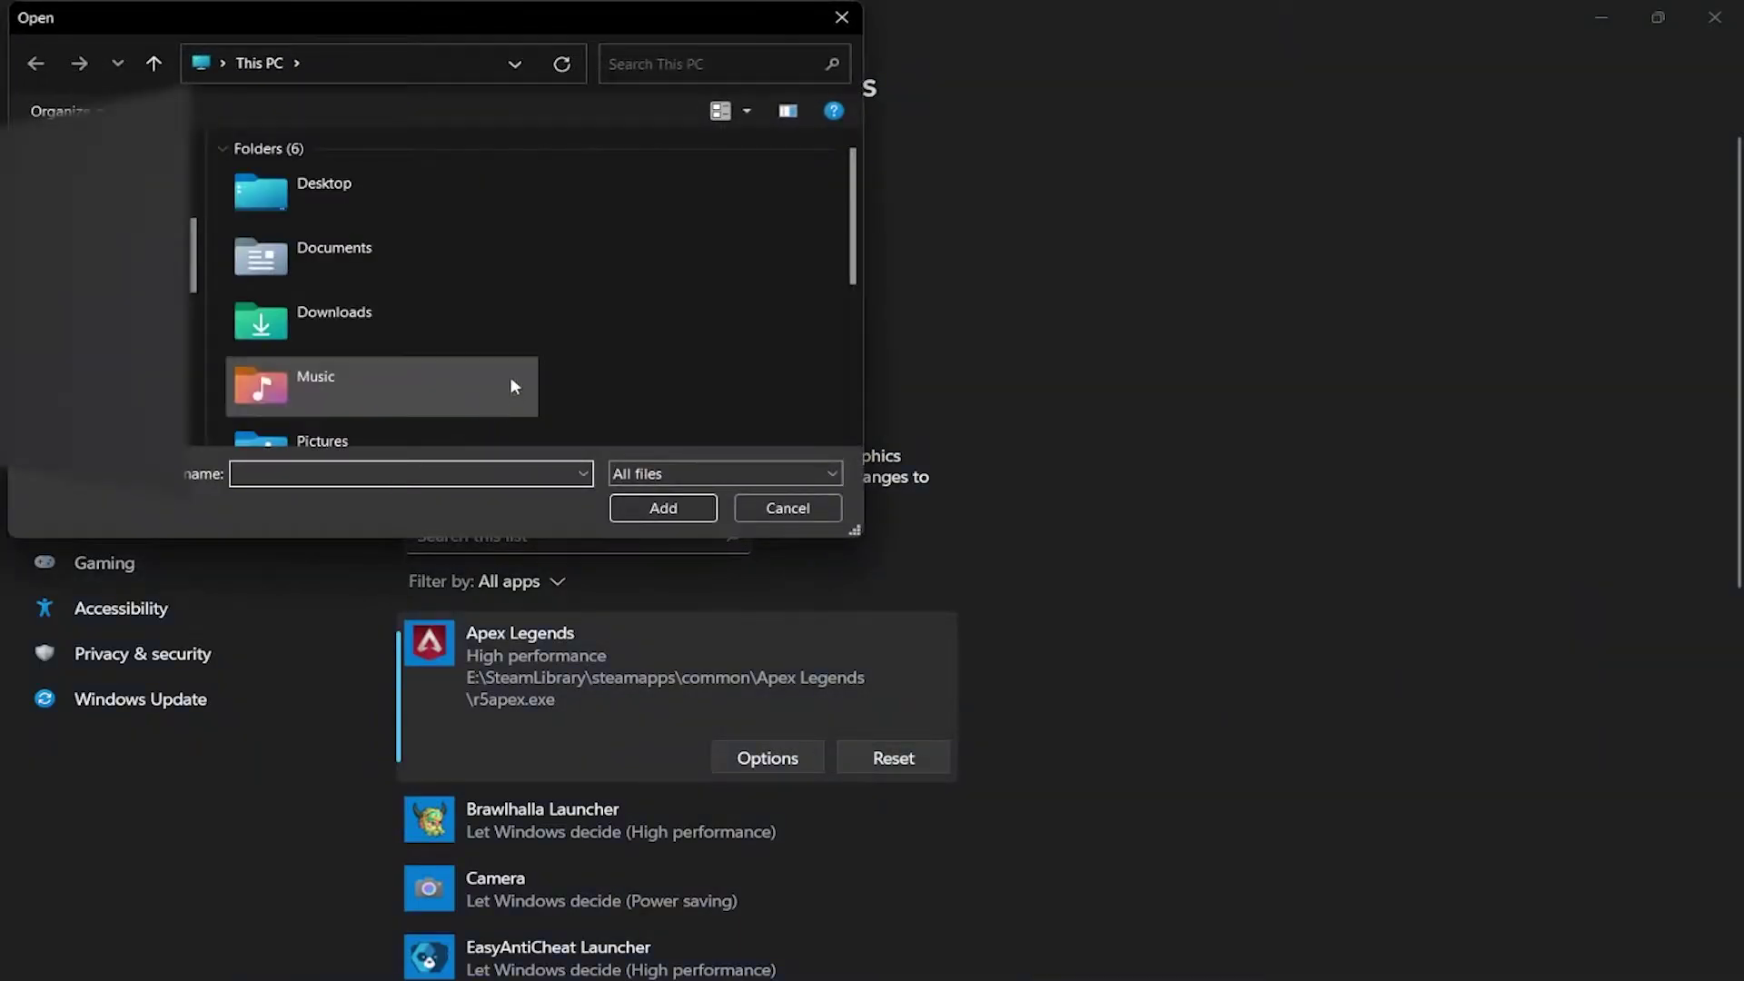
click(770, 501)
Browse for a desktop app to SteamLibrary\steamapps\common\Apex Legends, select r5apex, and dismiss the file picker.
click(459, 400)
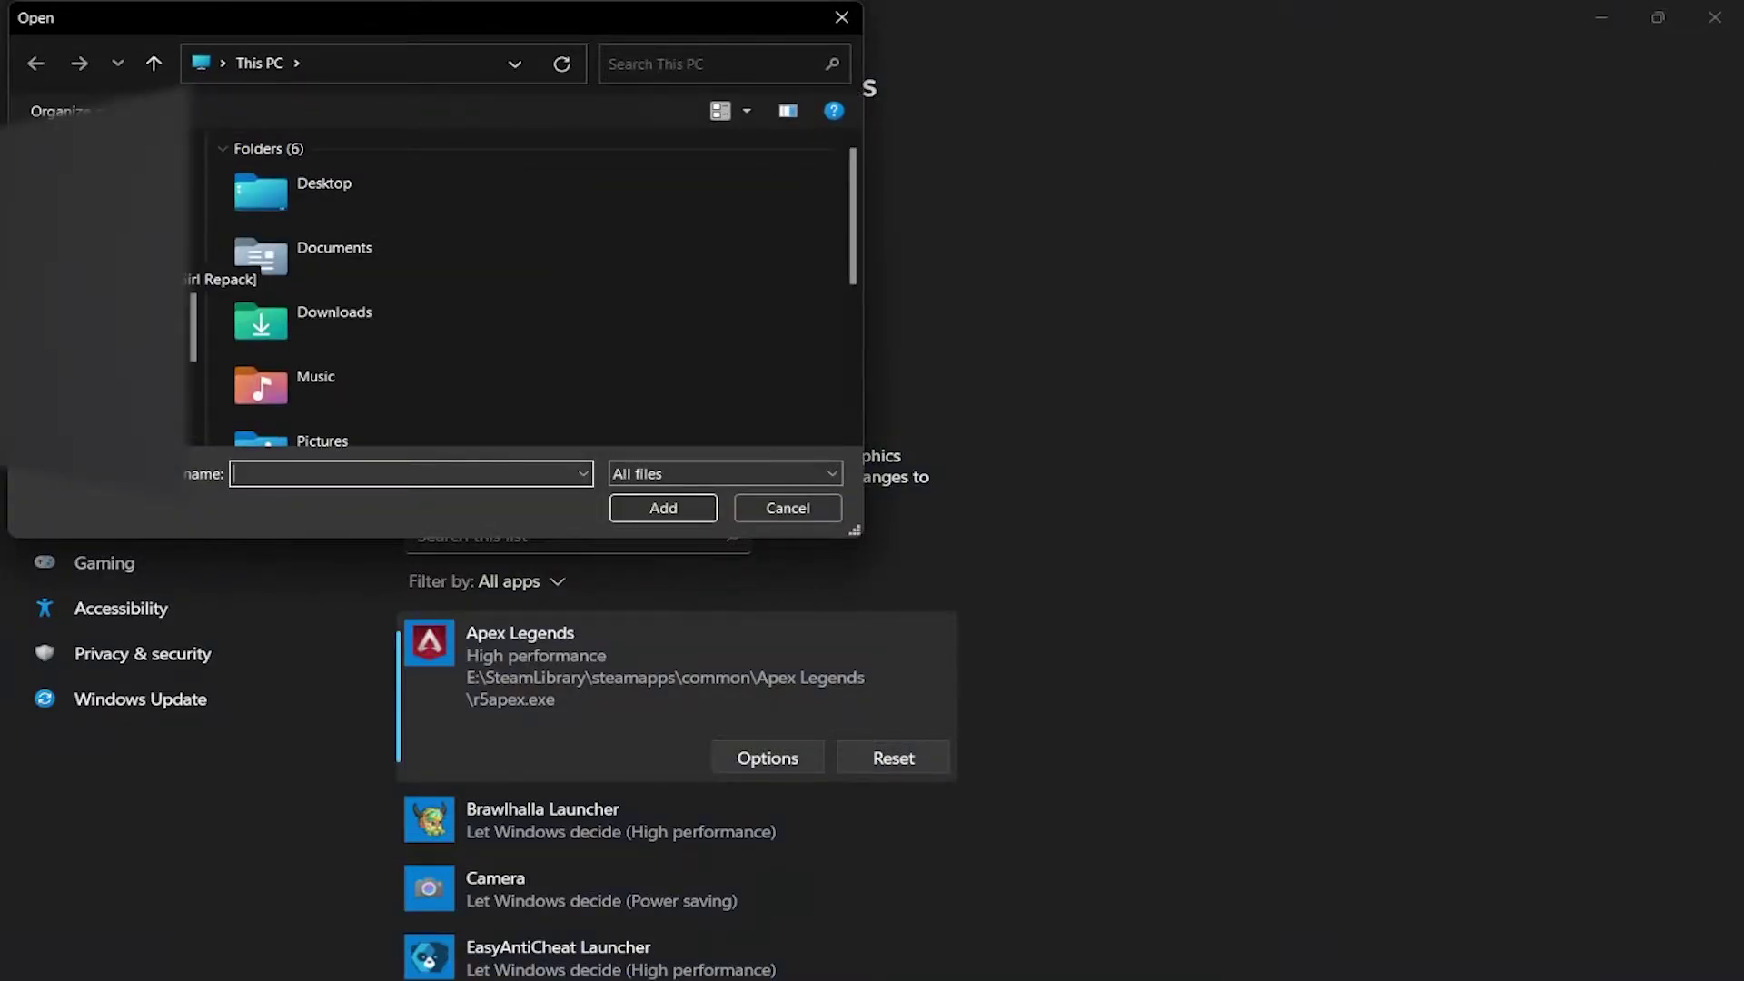
click(172, 272)
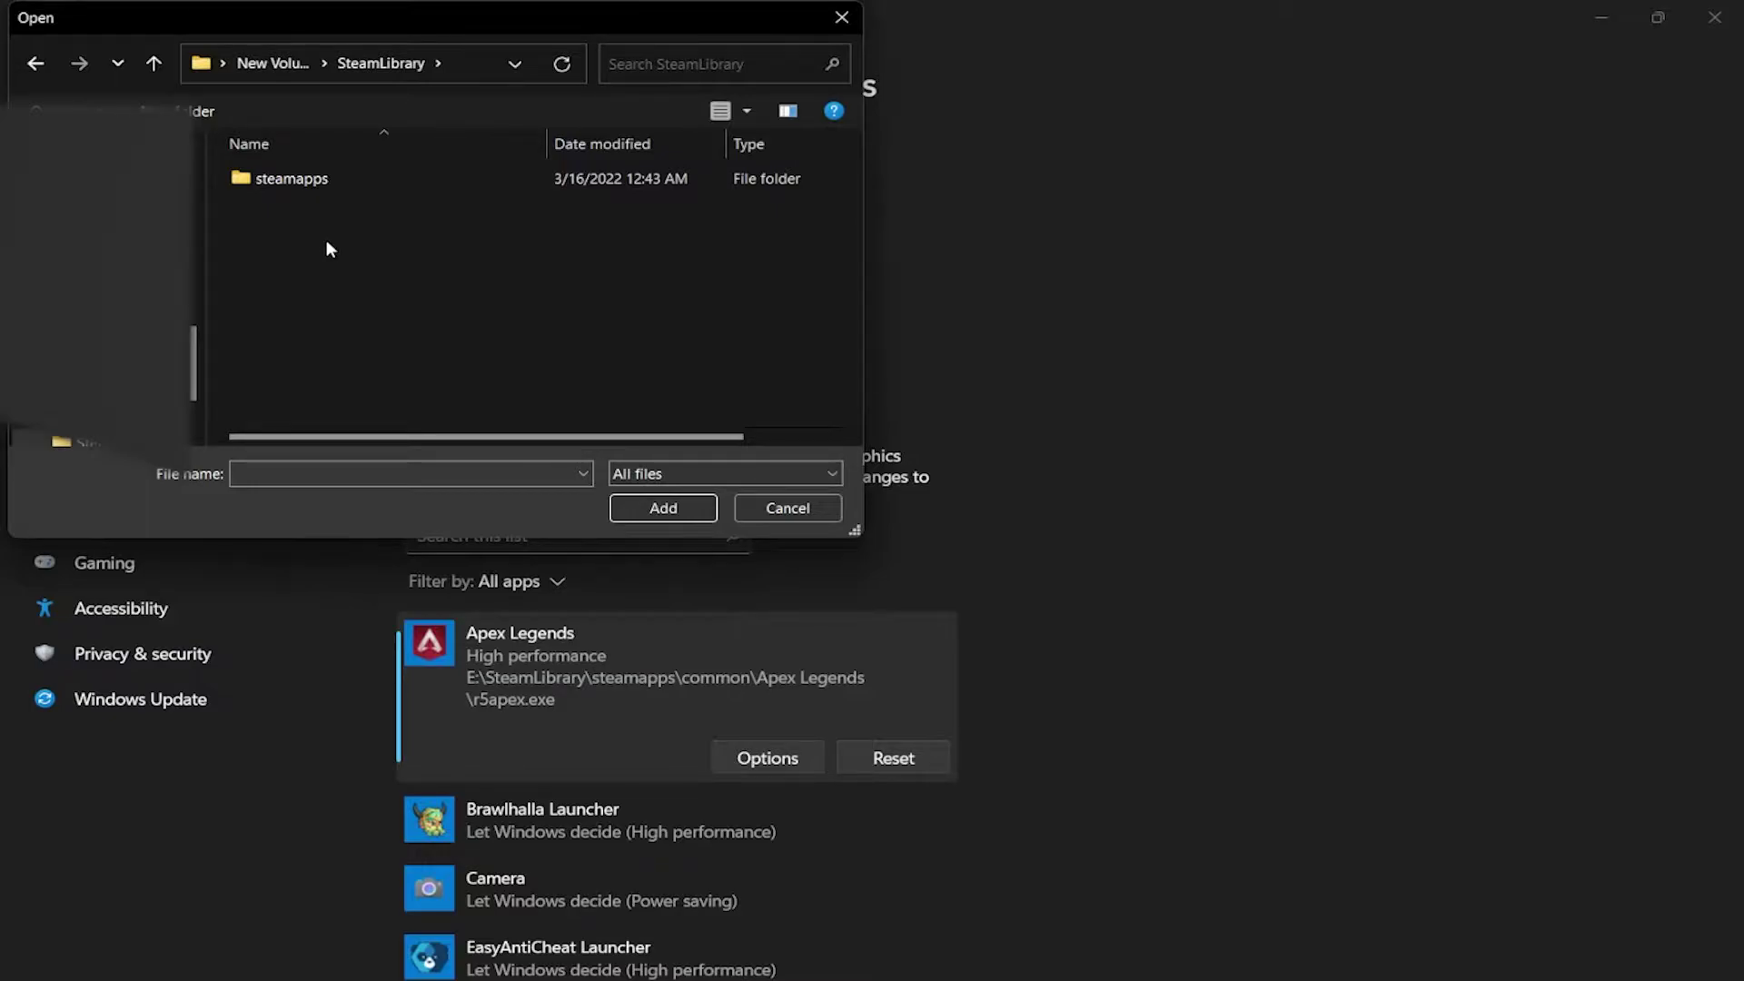
double_click(341, 174)
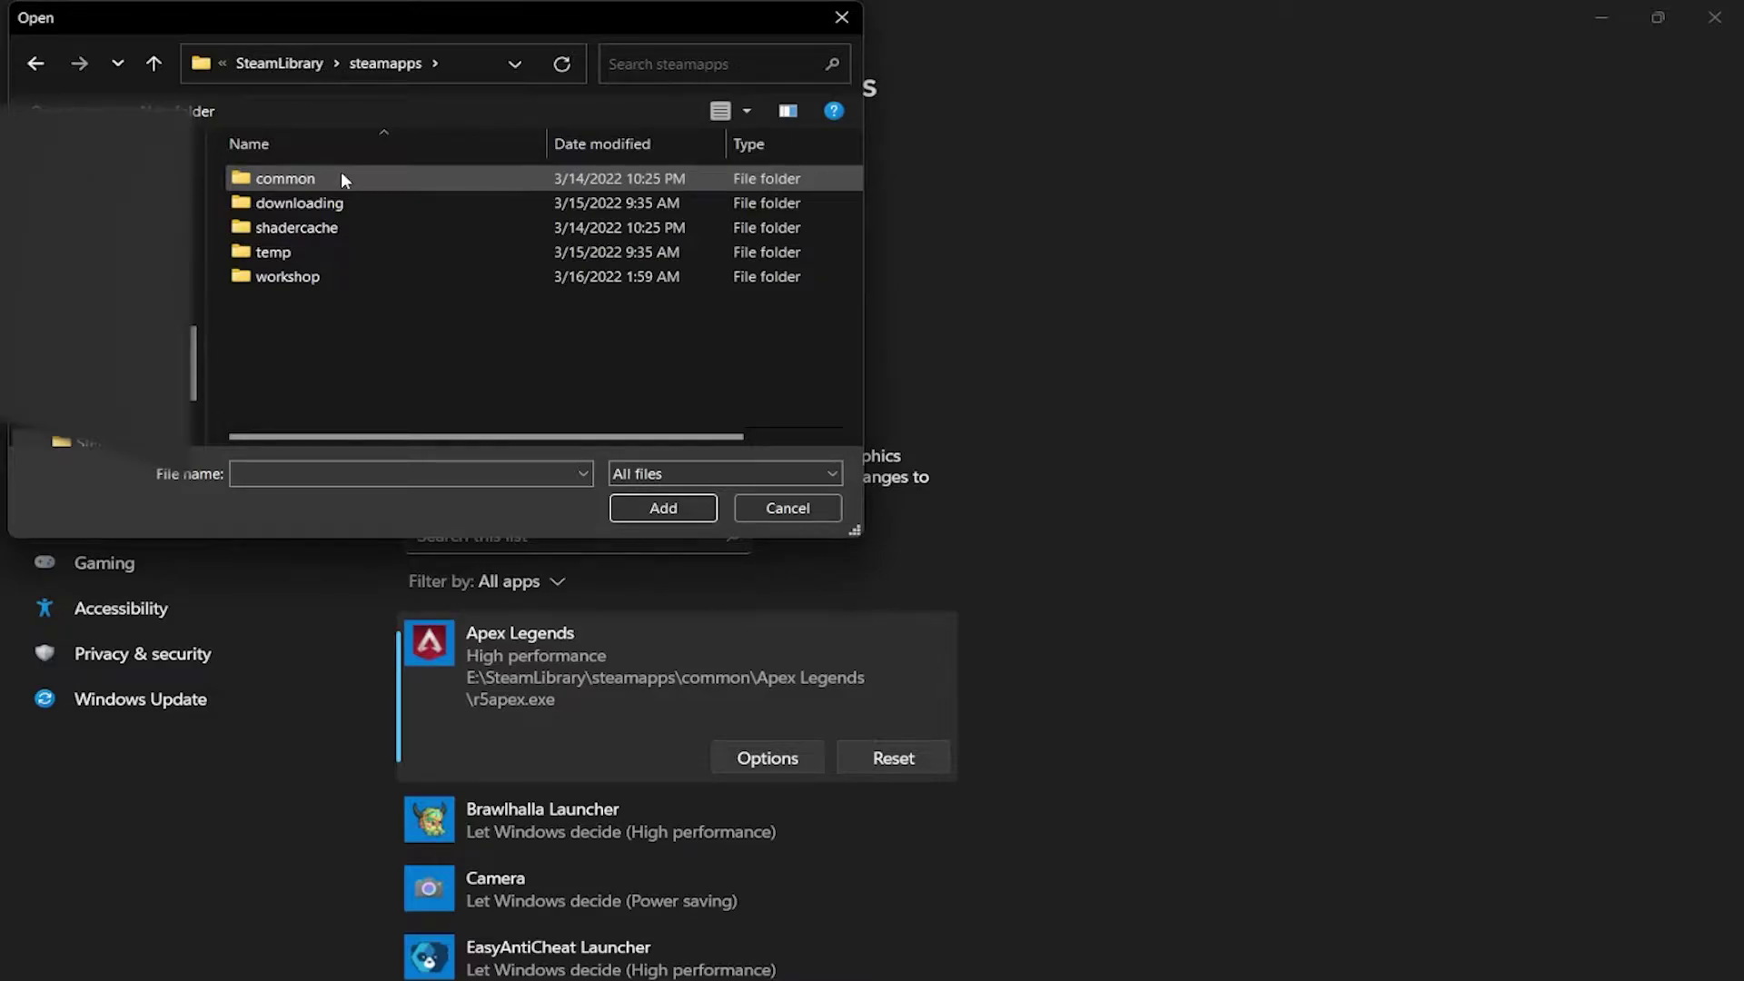
double_click(341, 174)
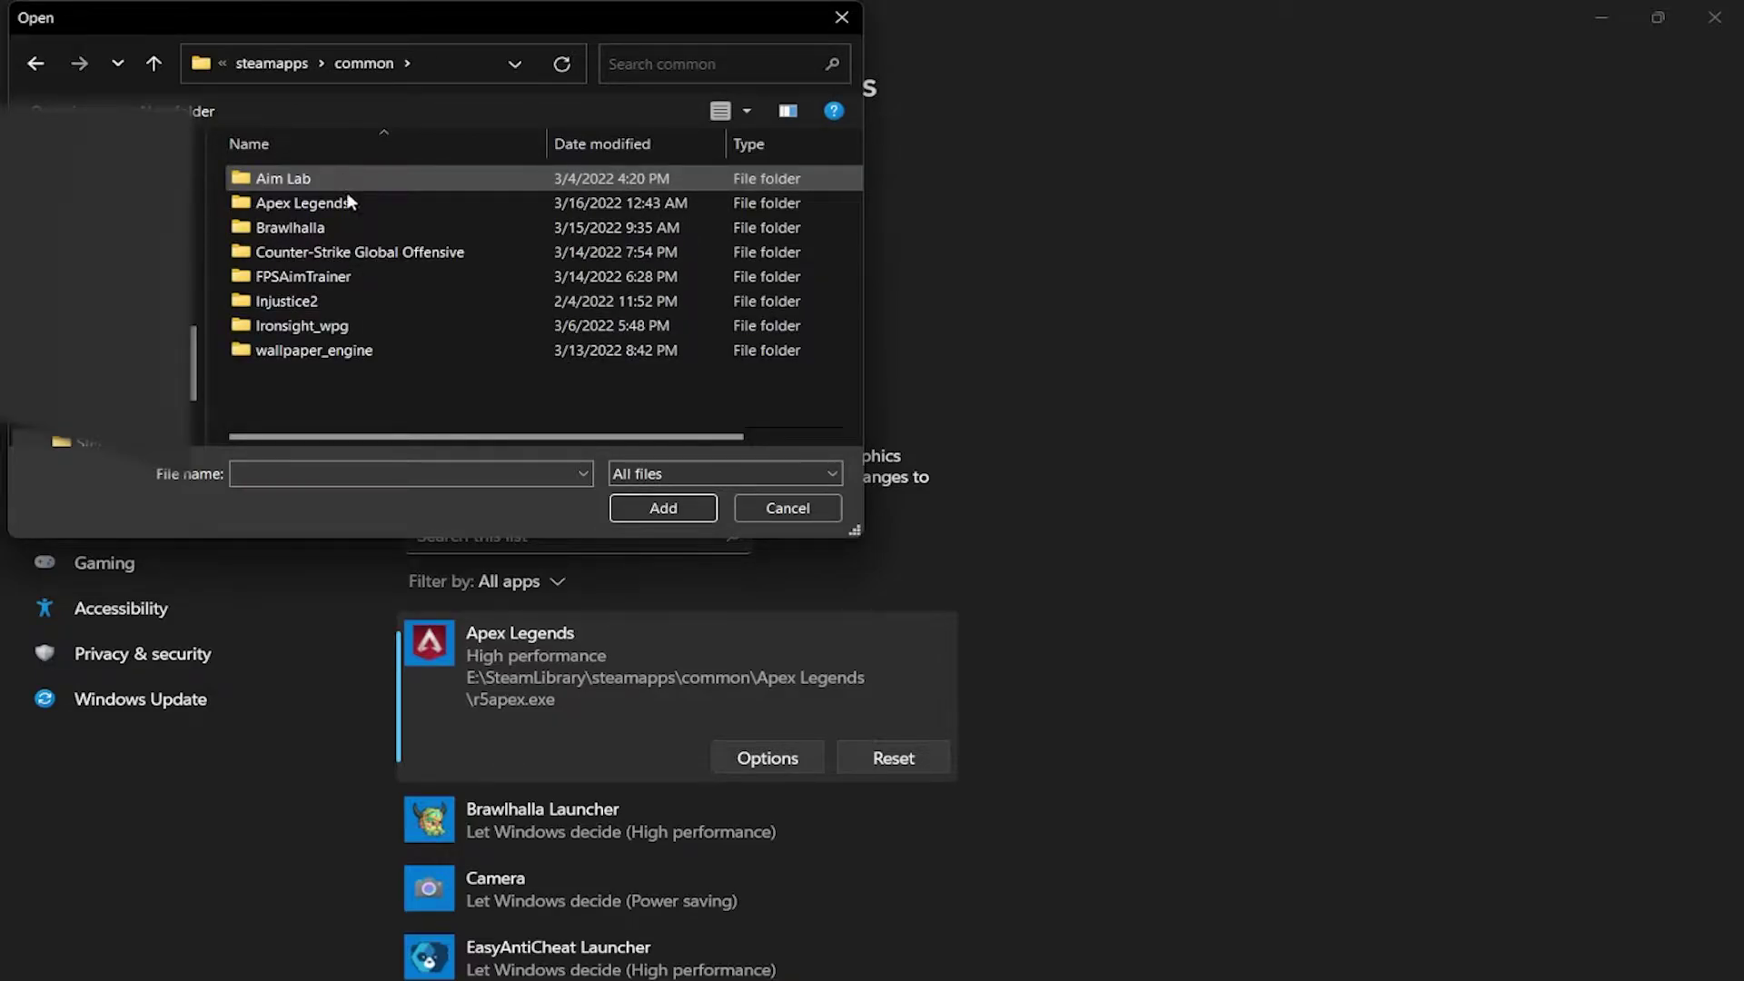
double_click(350, 200)
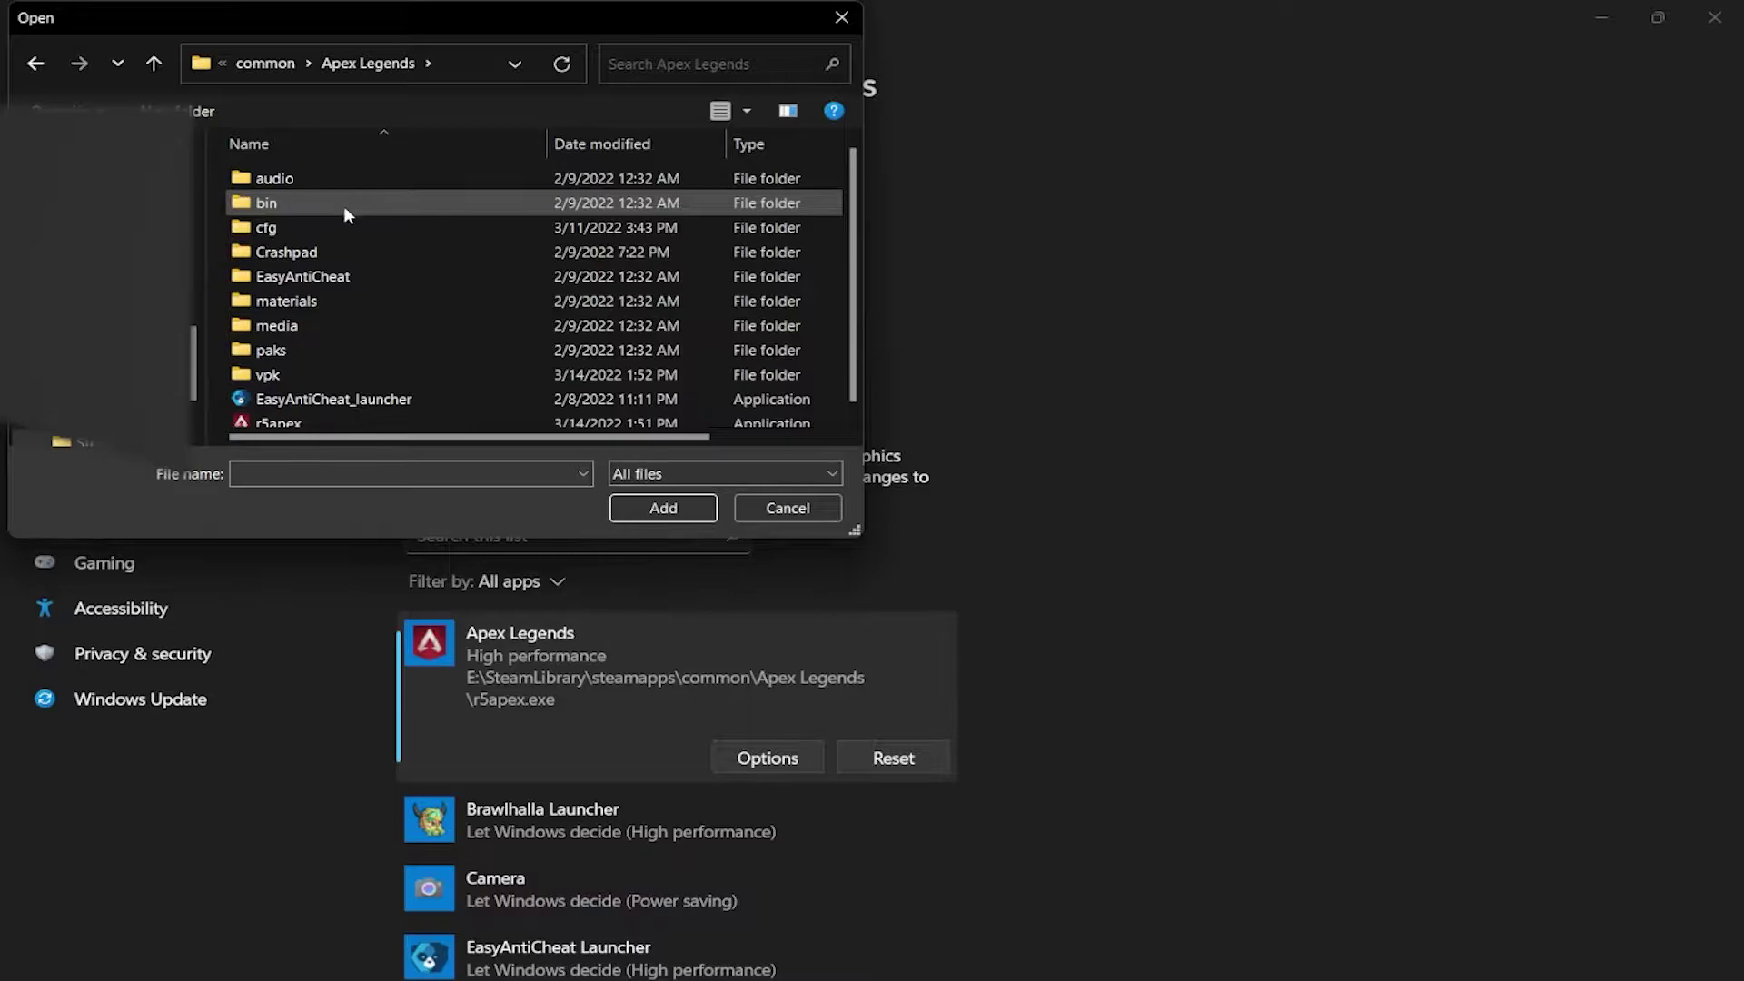
scroll(309, 400, down, 1)
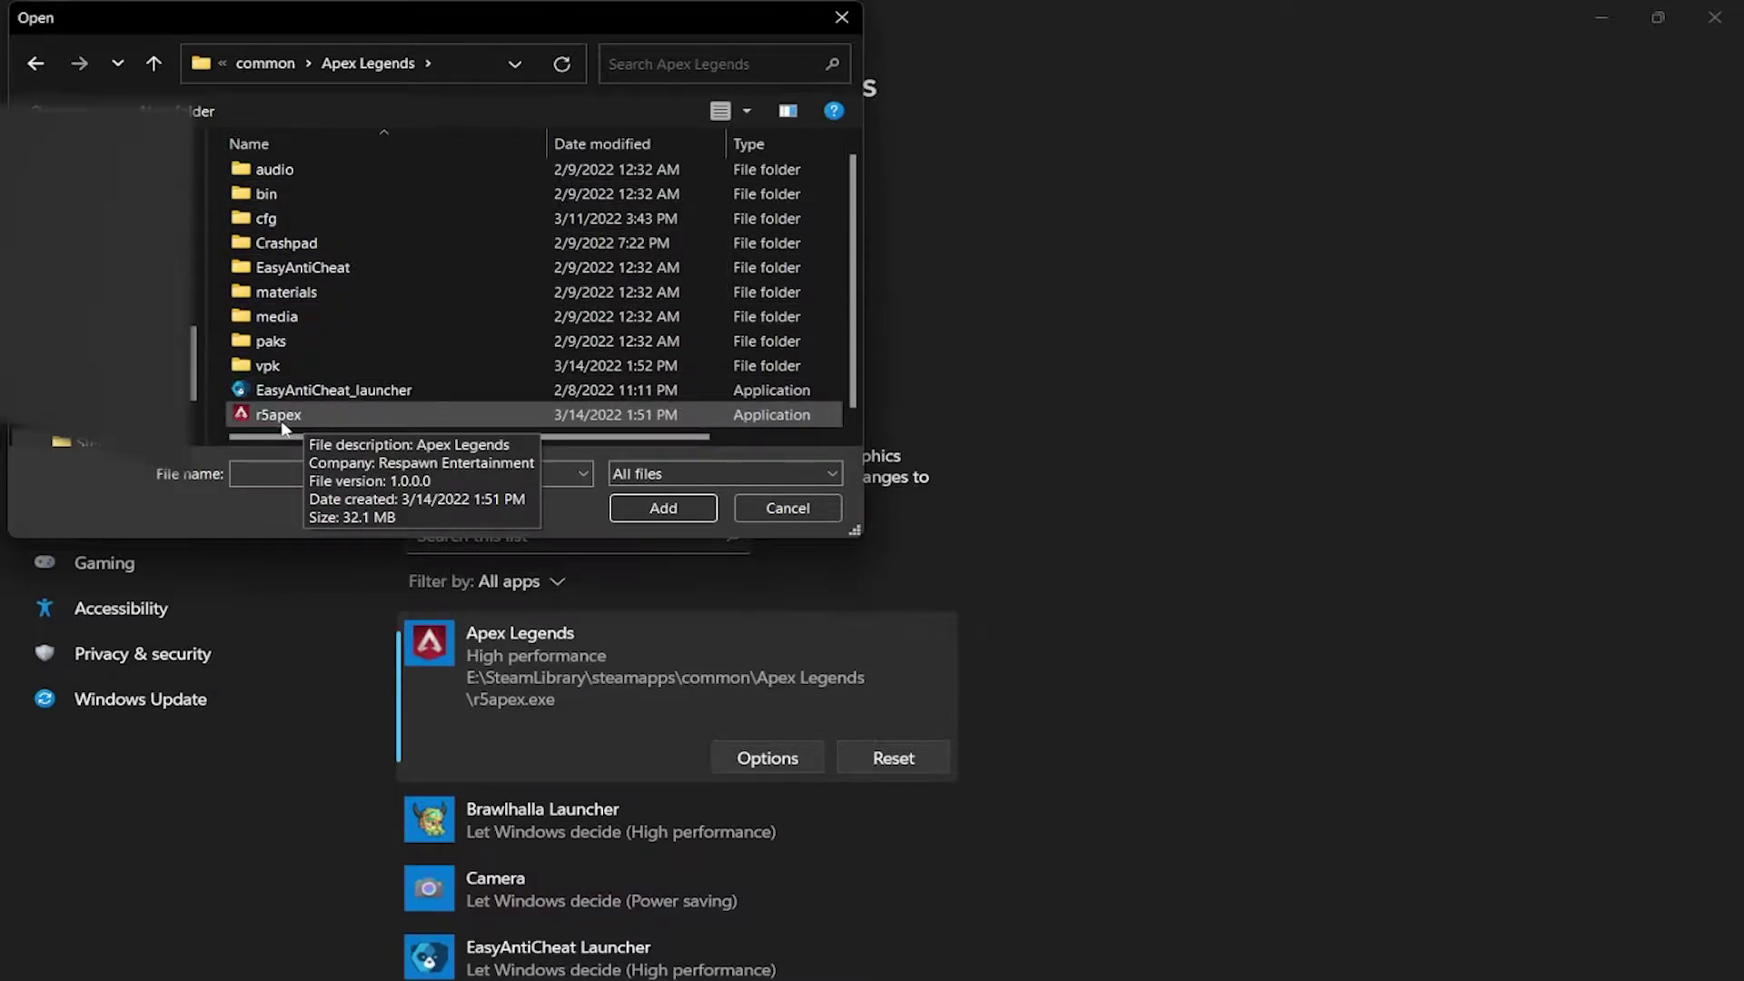
click(284, 417)
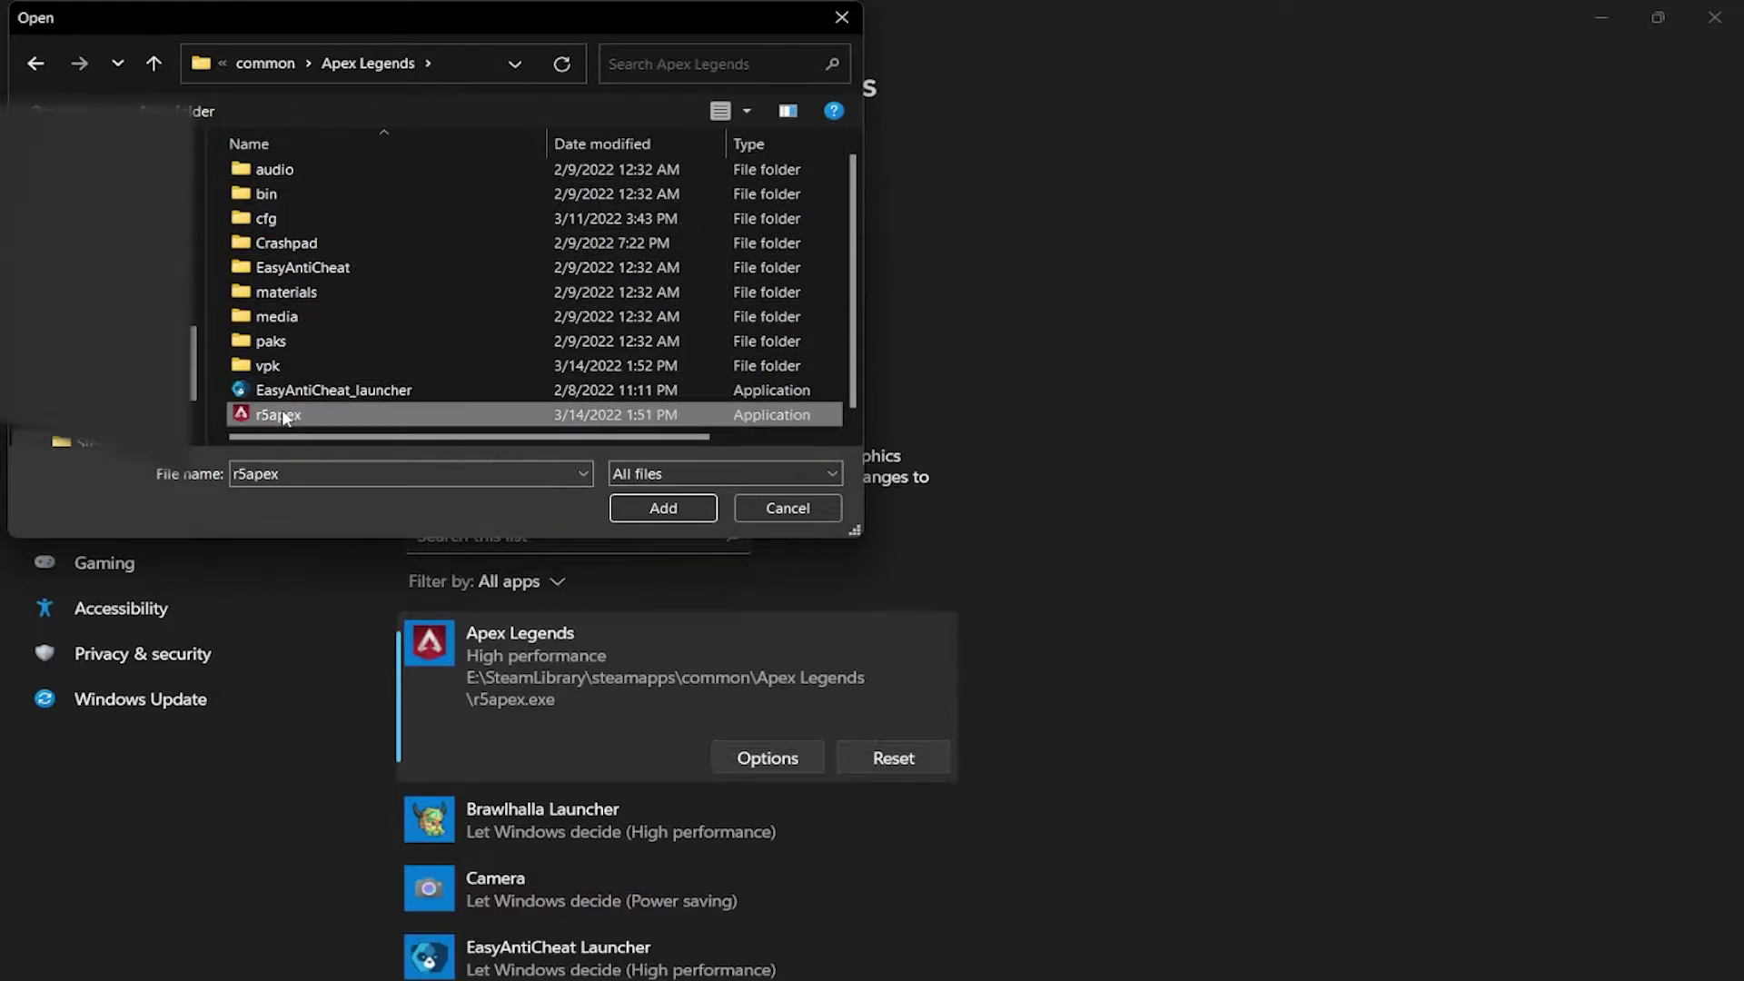
click(756, 508)
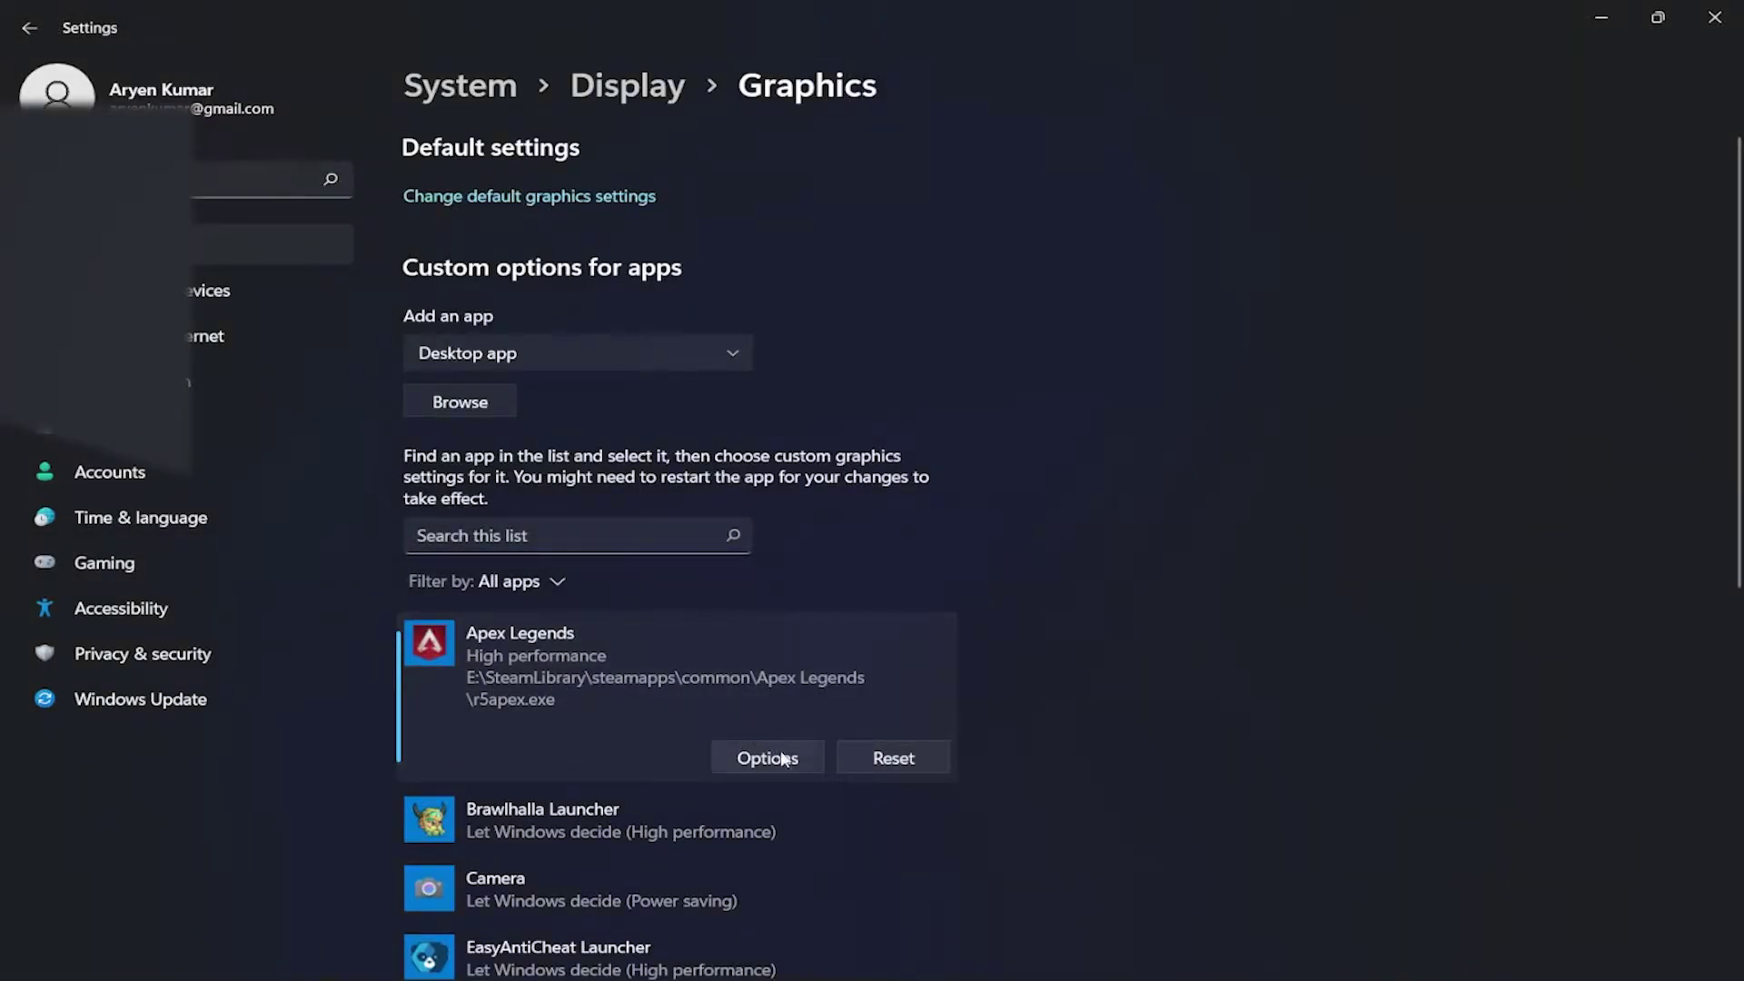
Save the High performance graphics preference for Apex Legends and close the Settings window.
click(754, 763)
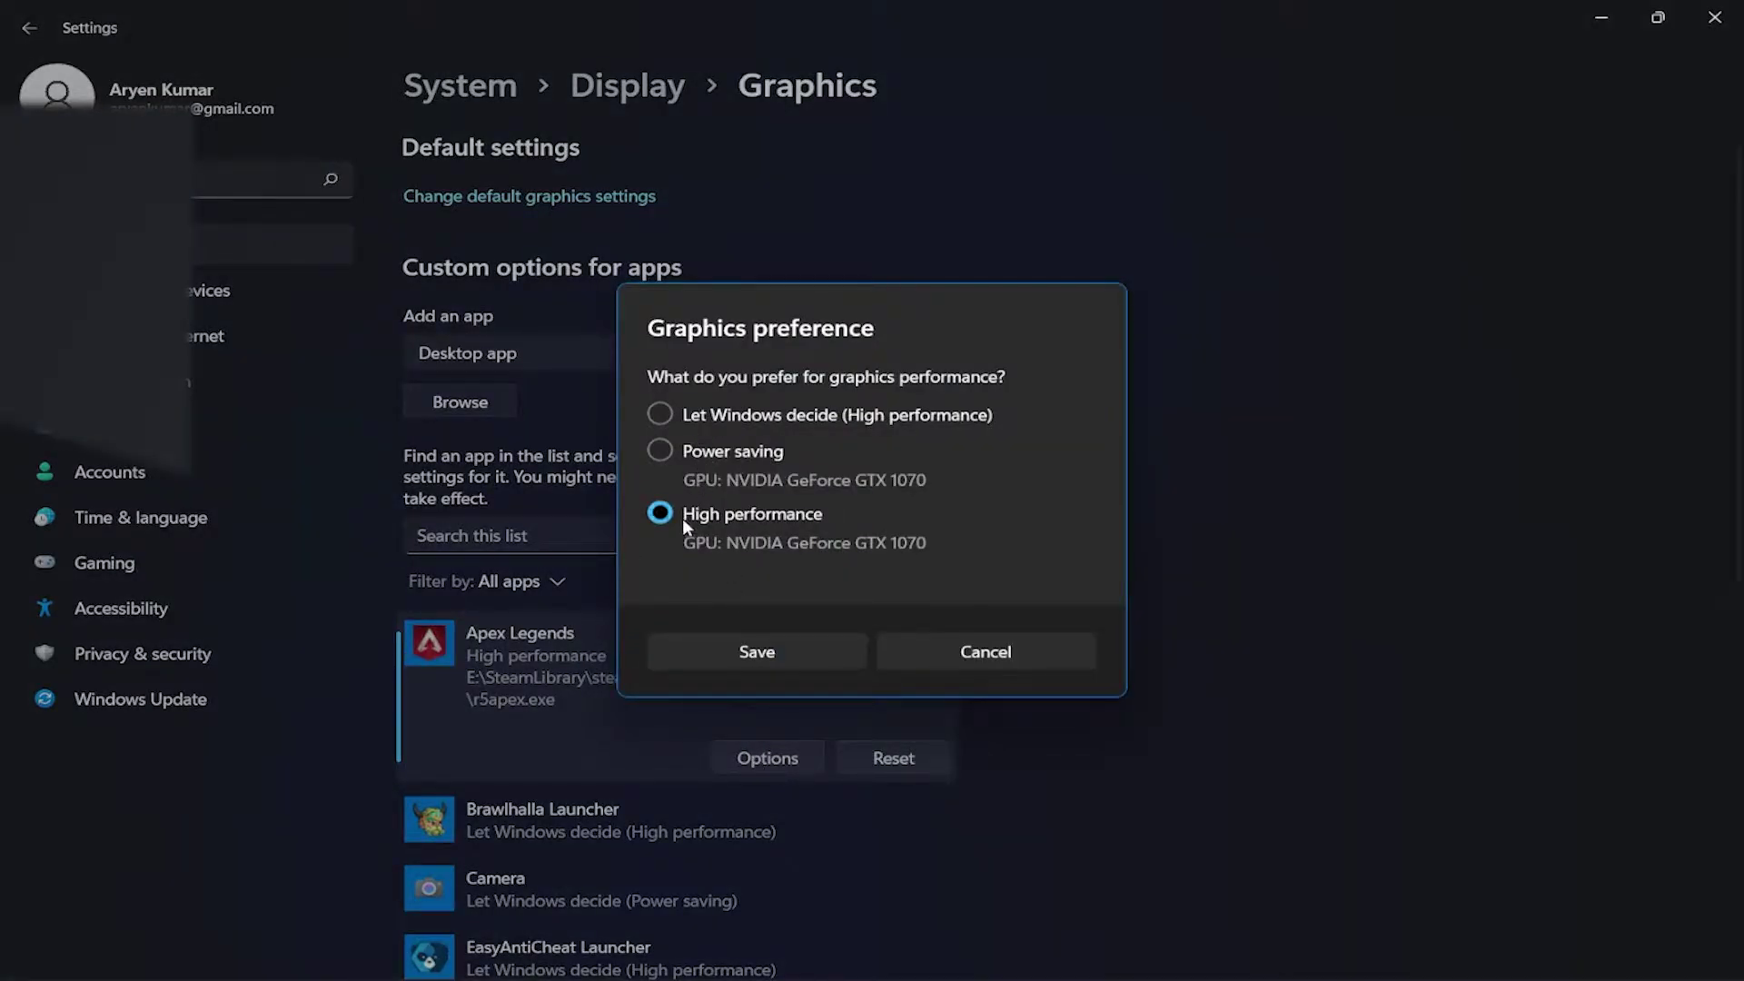
click(822, 652)
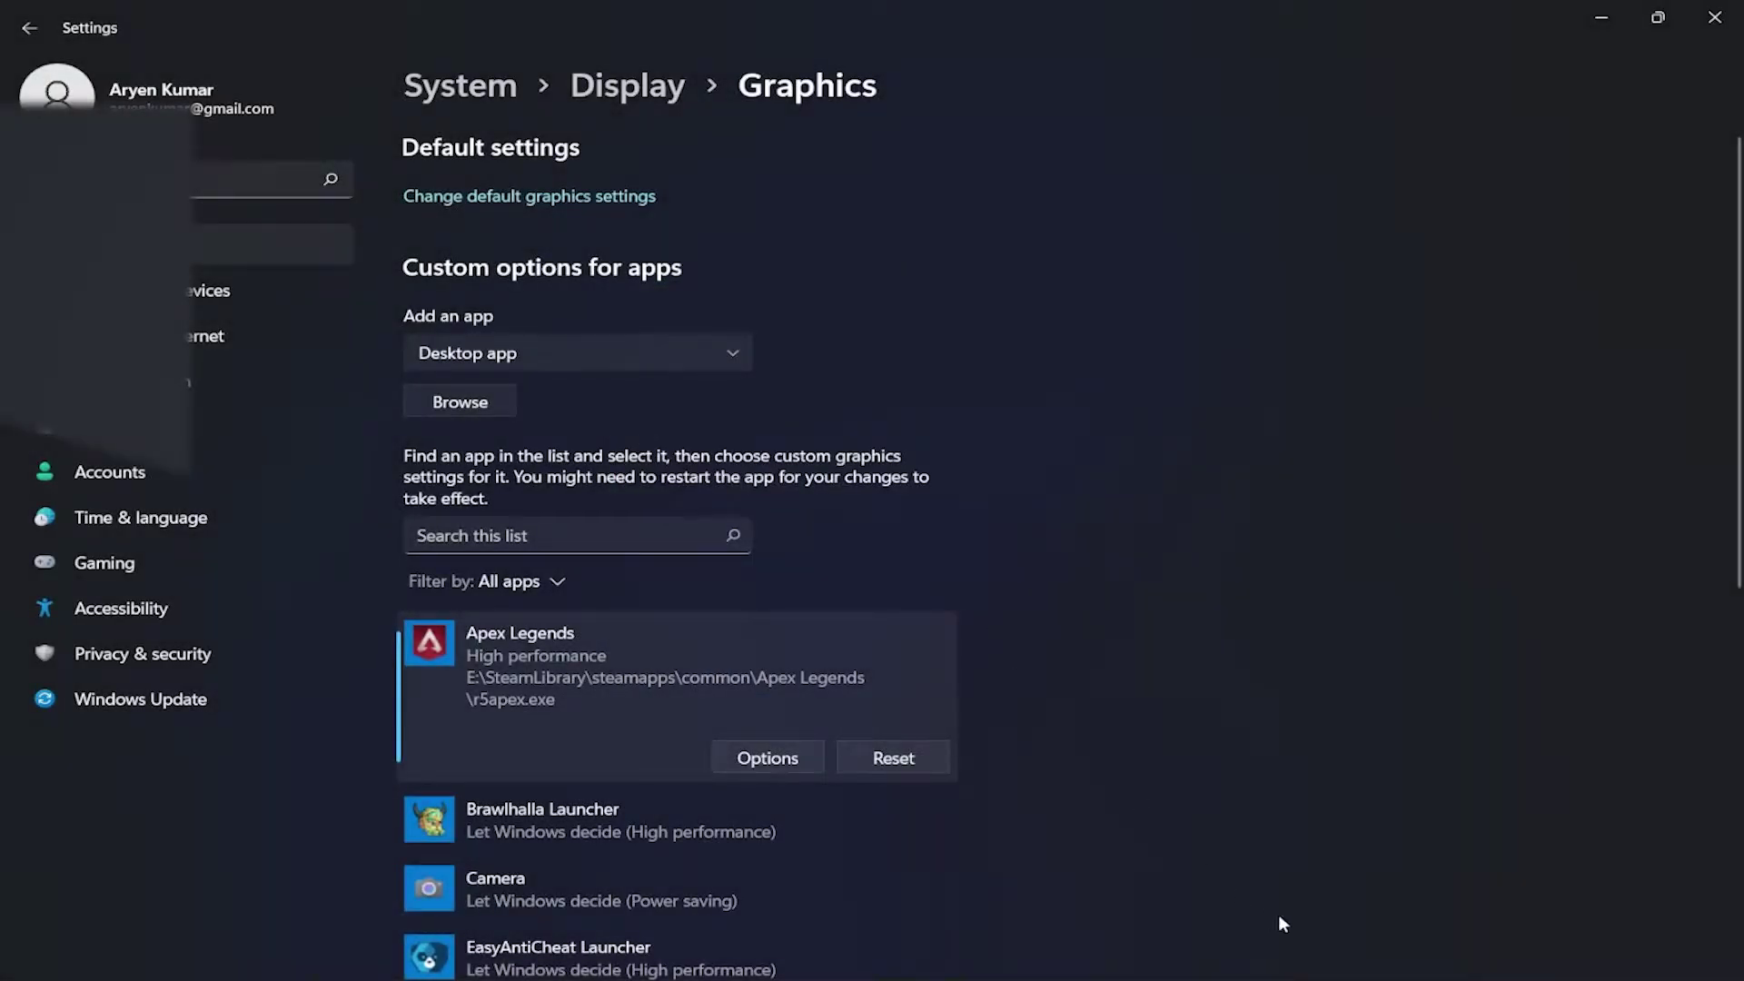
click(1712, 12)
Switch to the Brave browser and open the download page for RivaTuner Statistics Server 7.3.3 build 26004 on Guru3D.
click(787, 954)
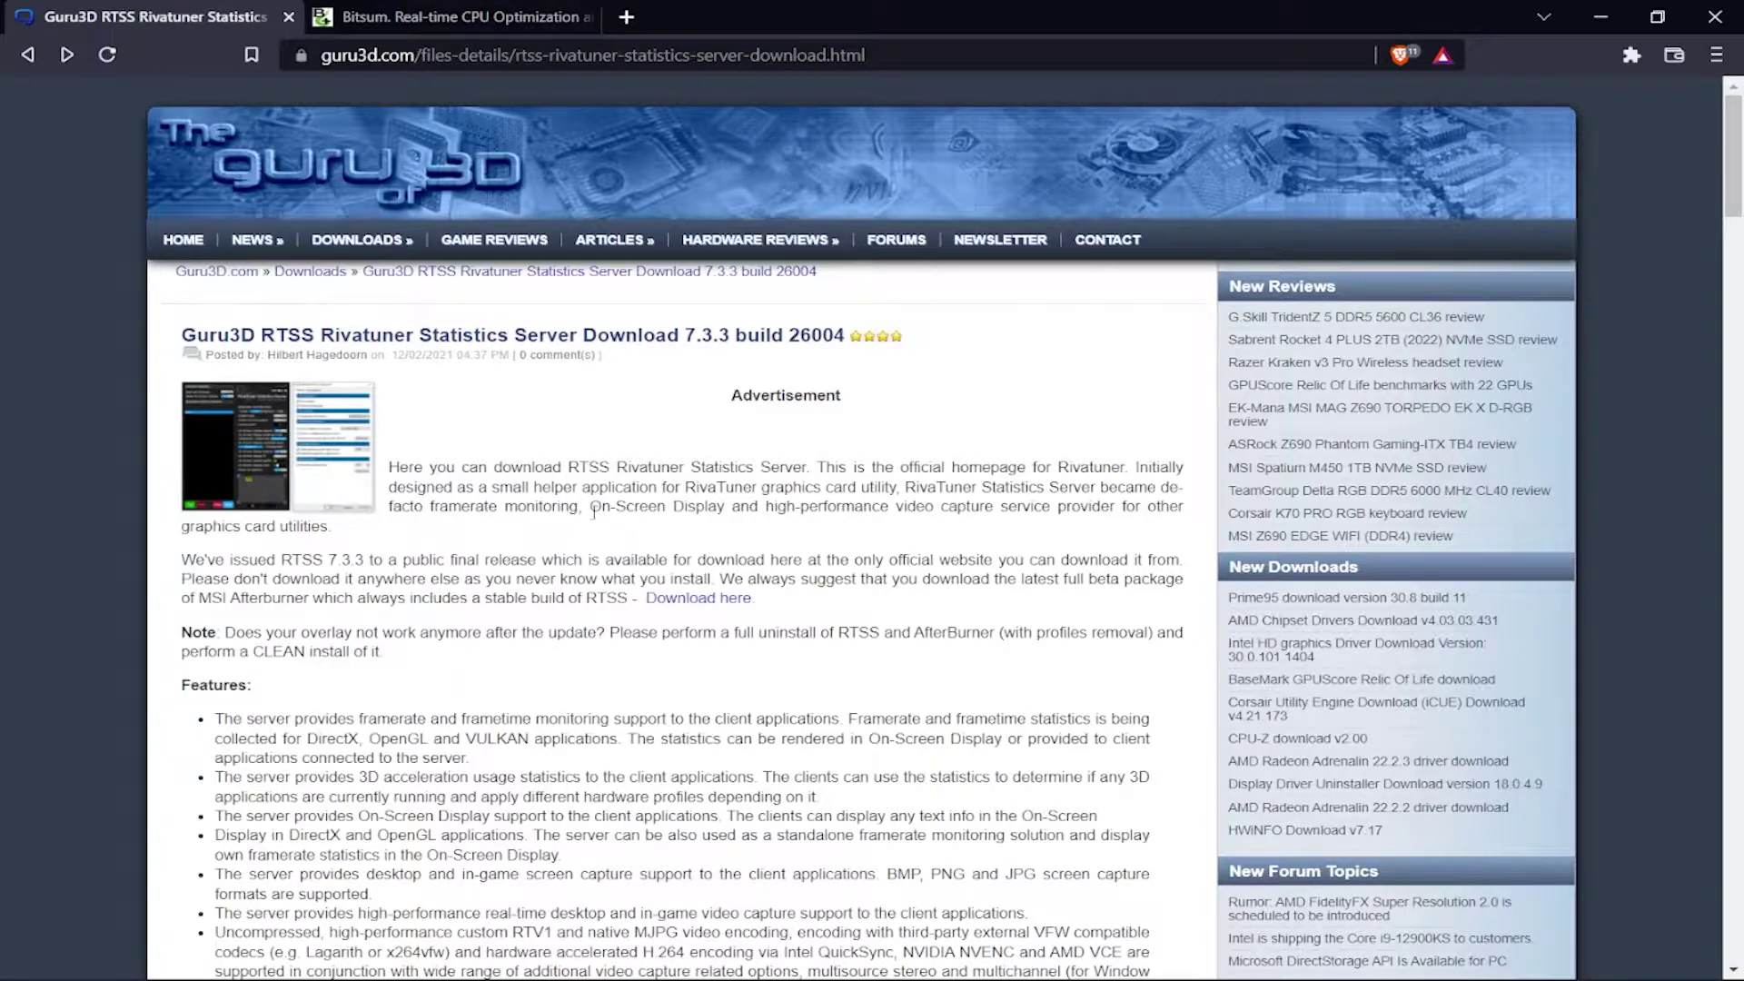
scroll(592, 511, down, 7)
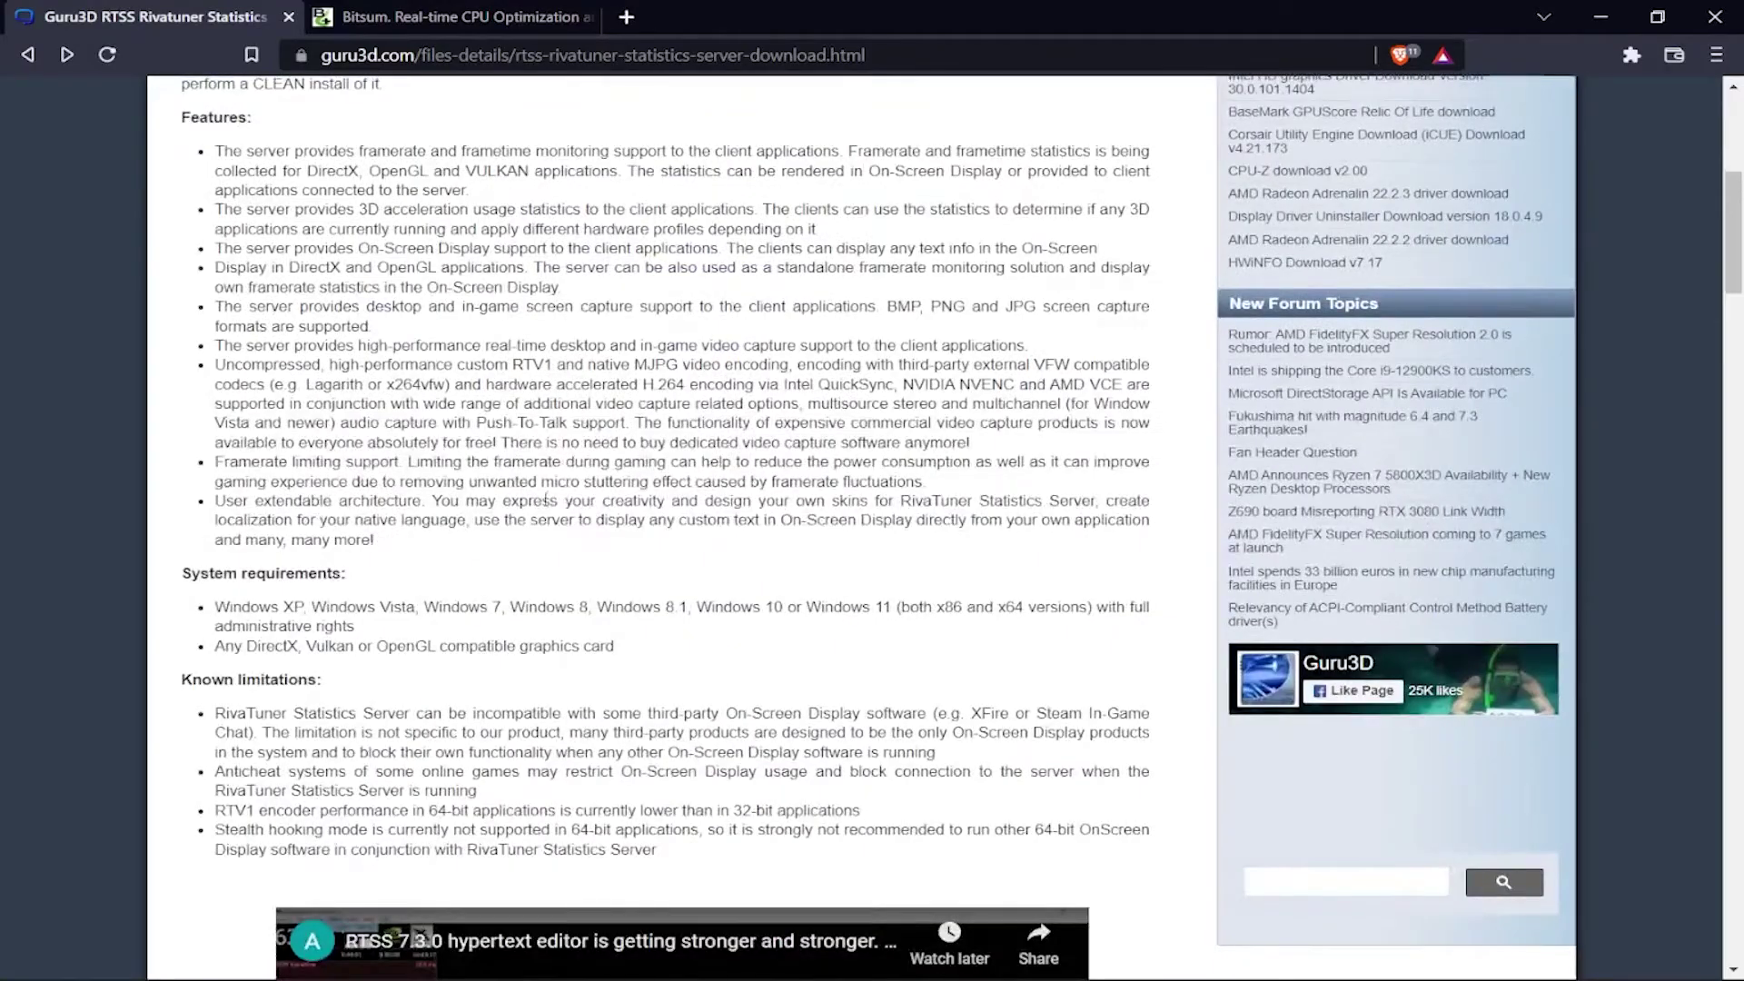
scroll(256, 524, down, 14)
scroll(256, 520, down, 20)
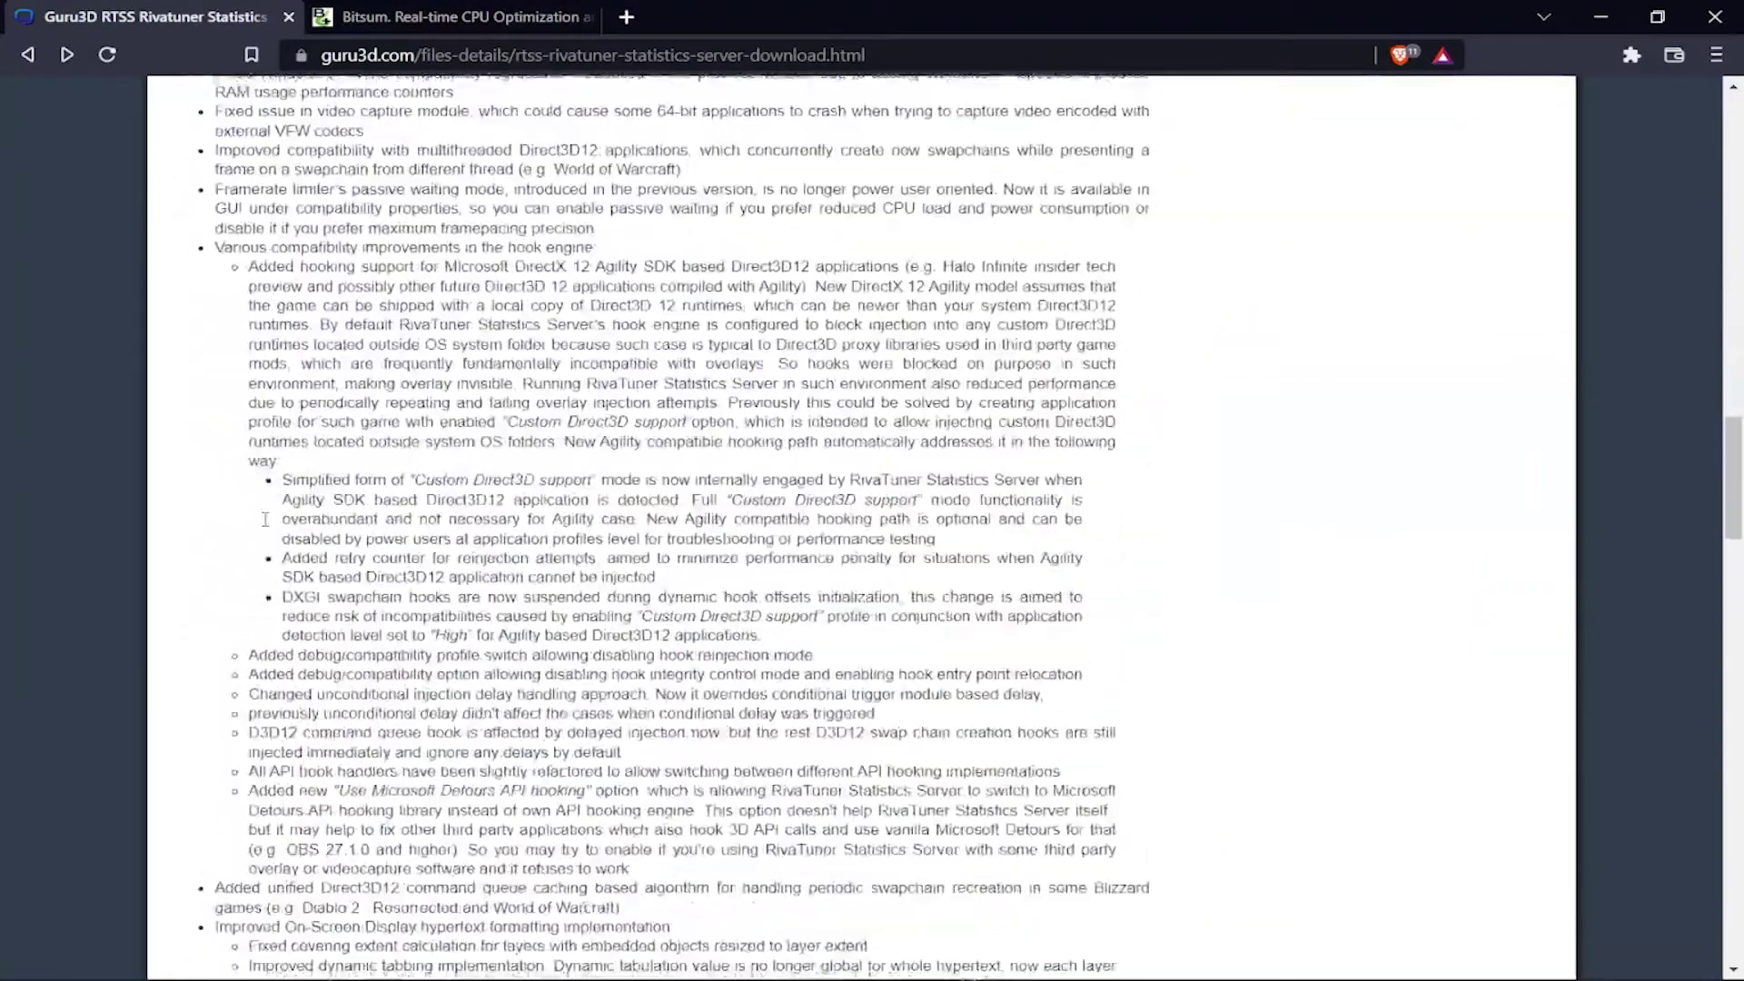
scroll(270, 525, down, 8)
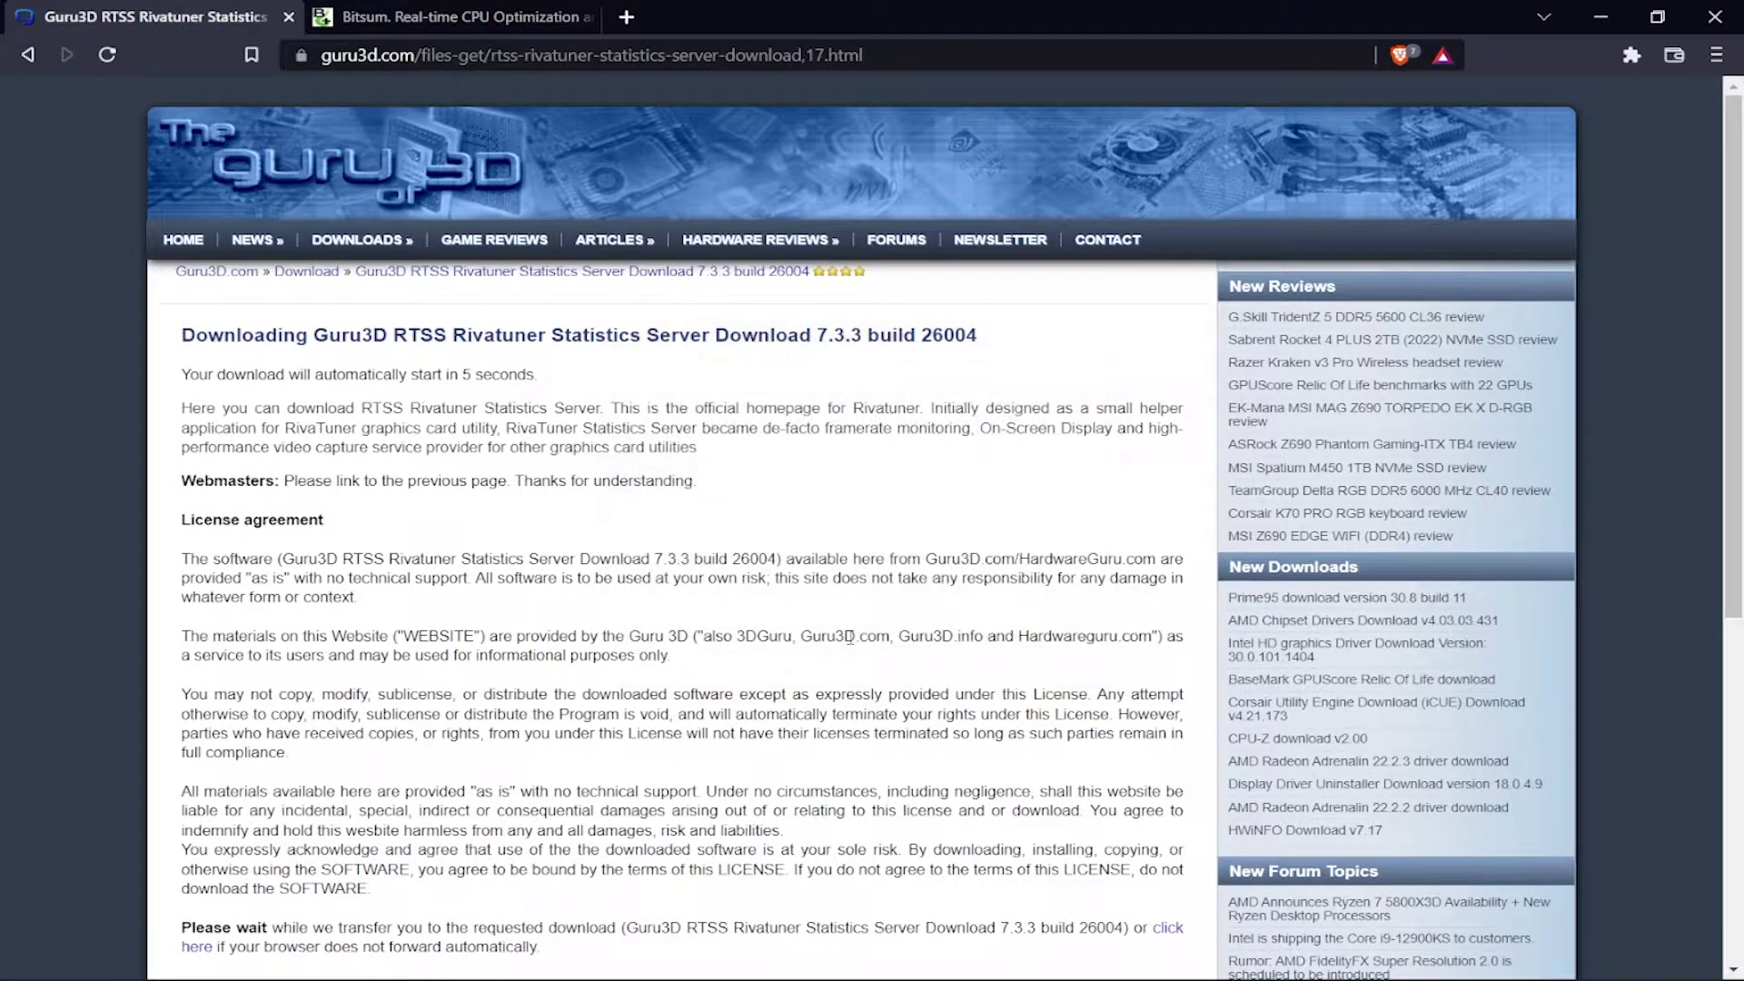
Locate the manual download link on the Guru3D download page and minimize the browser.
scroll(850, 636, down, 1)
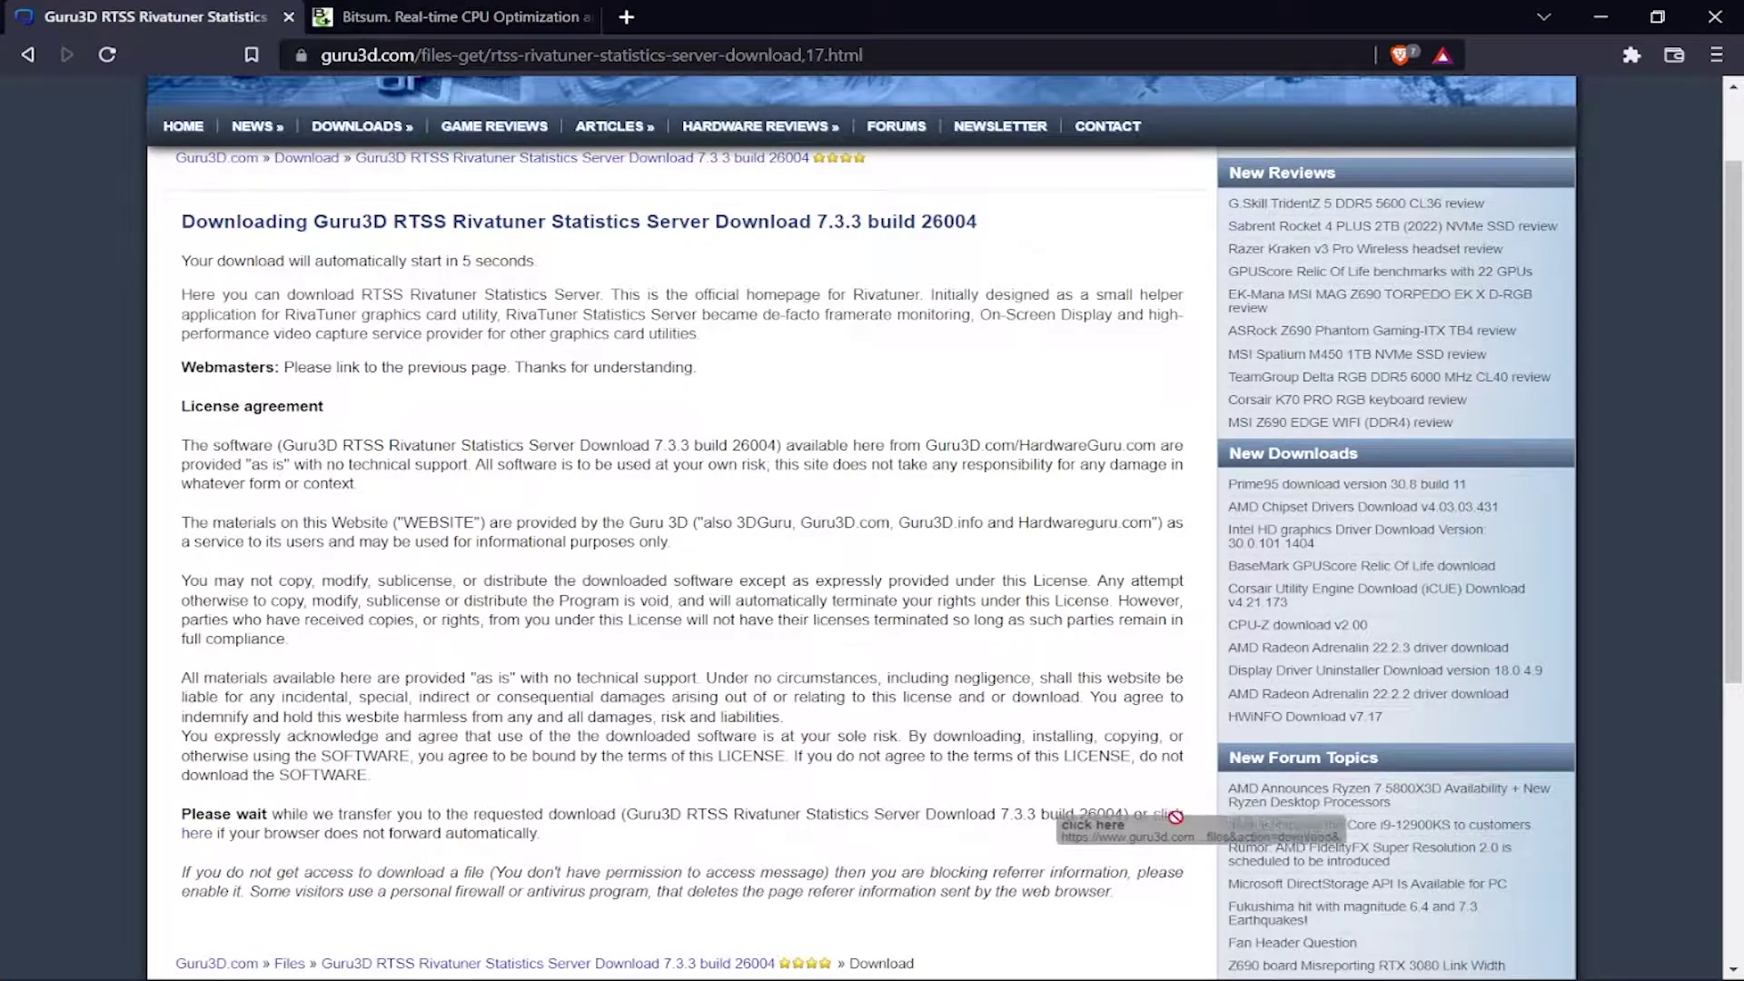
drag(1152, 815, 542, 834)
click(690, 853)
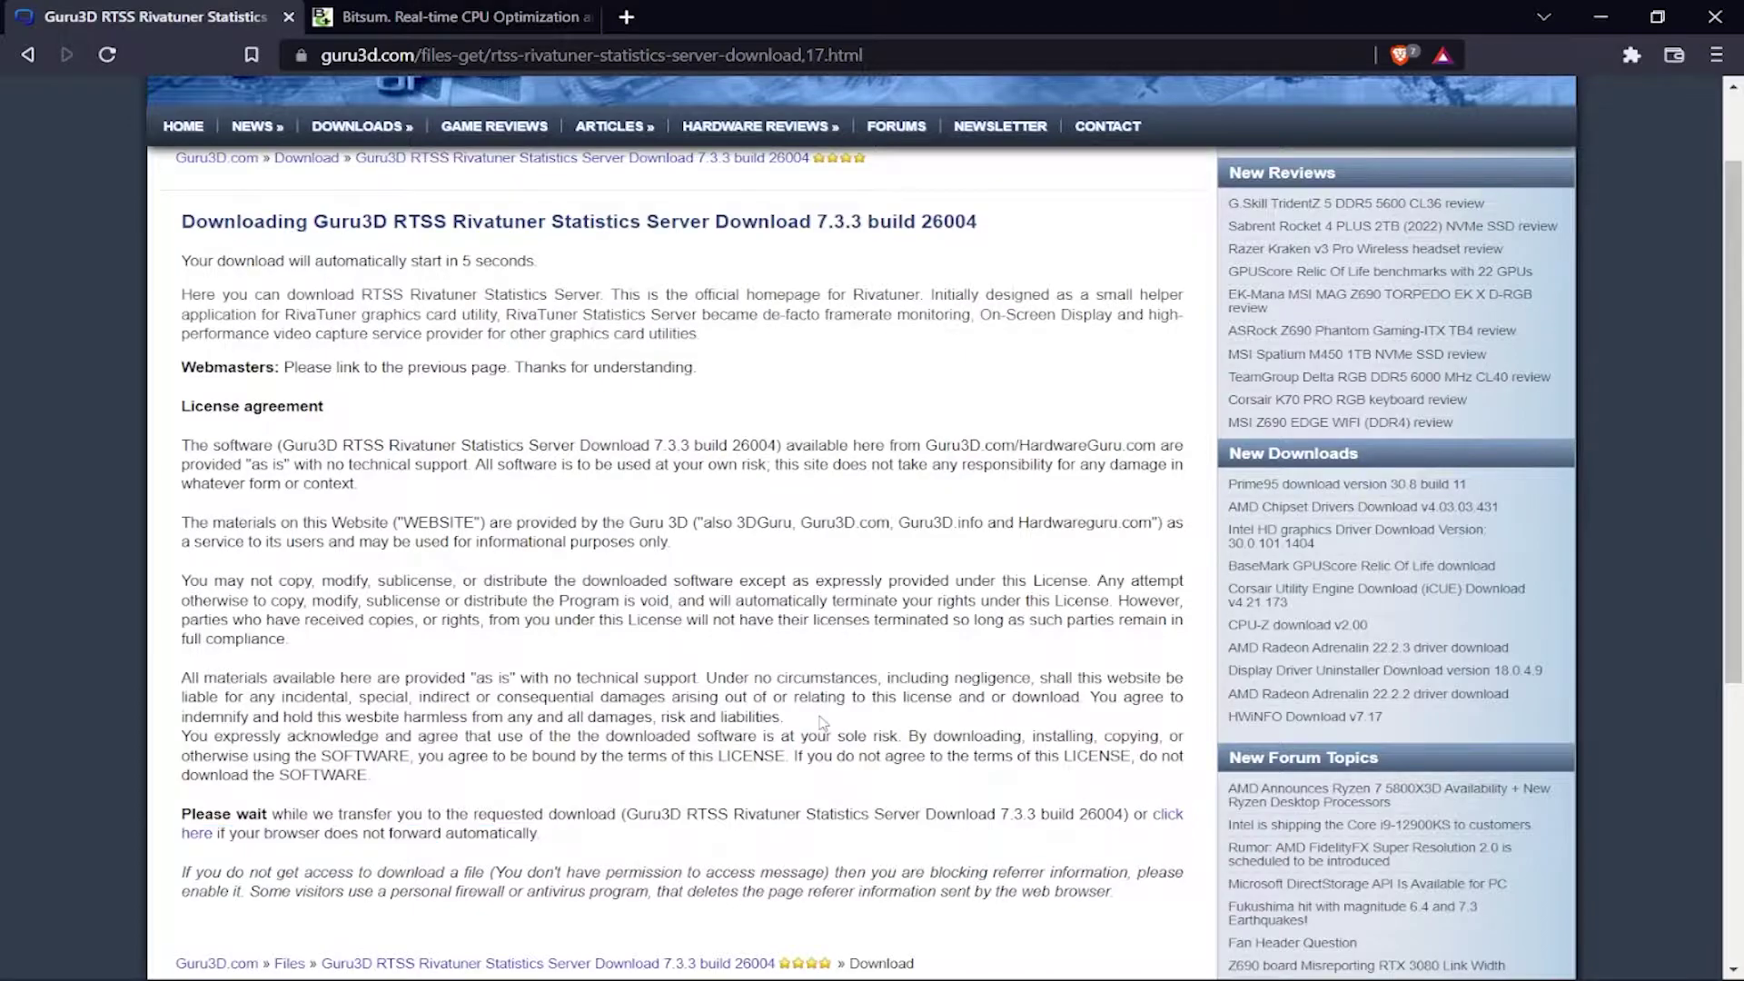
mouse_move(958, 944)
click(1605, 16)
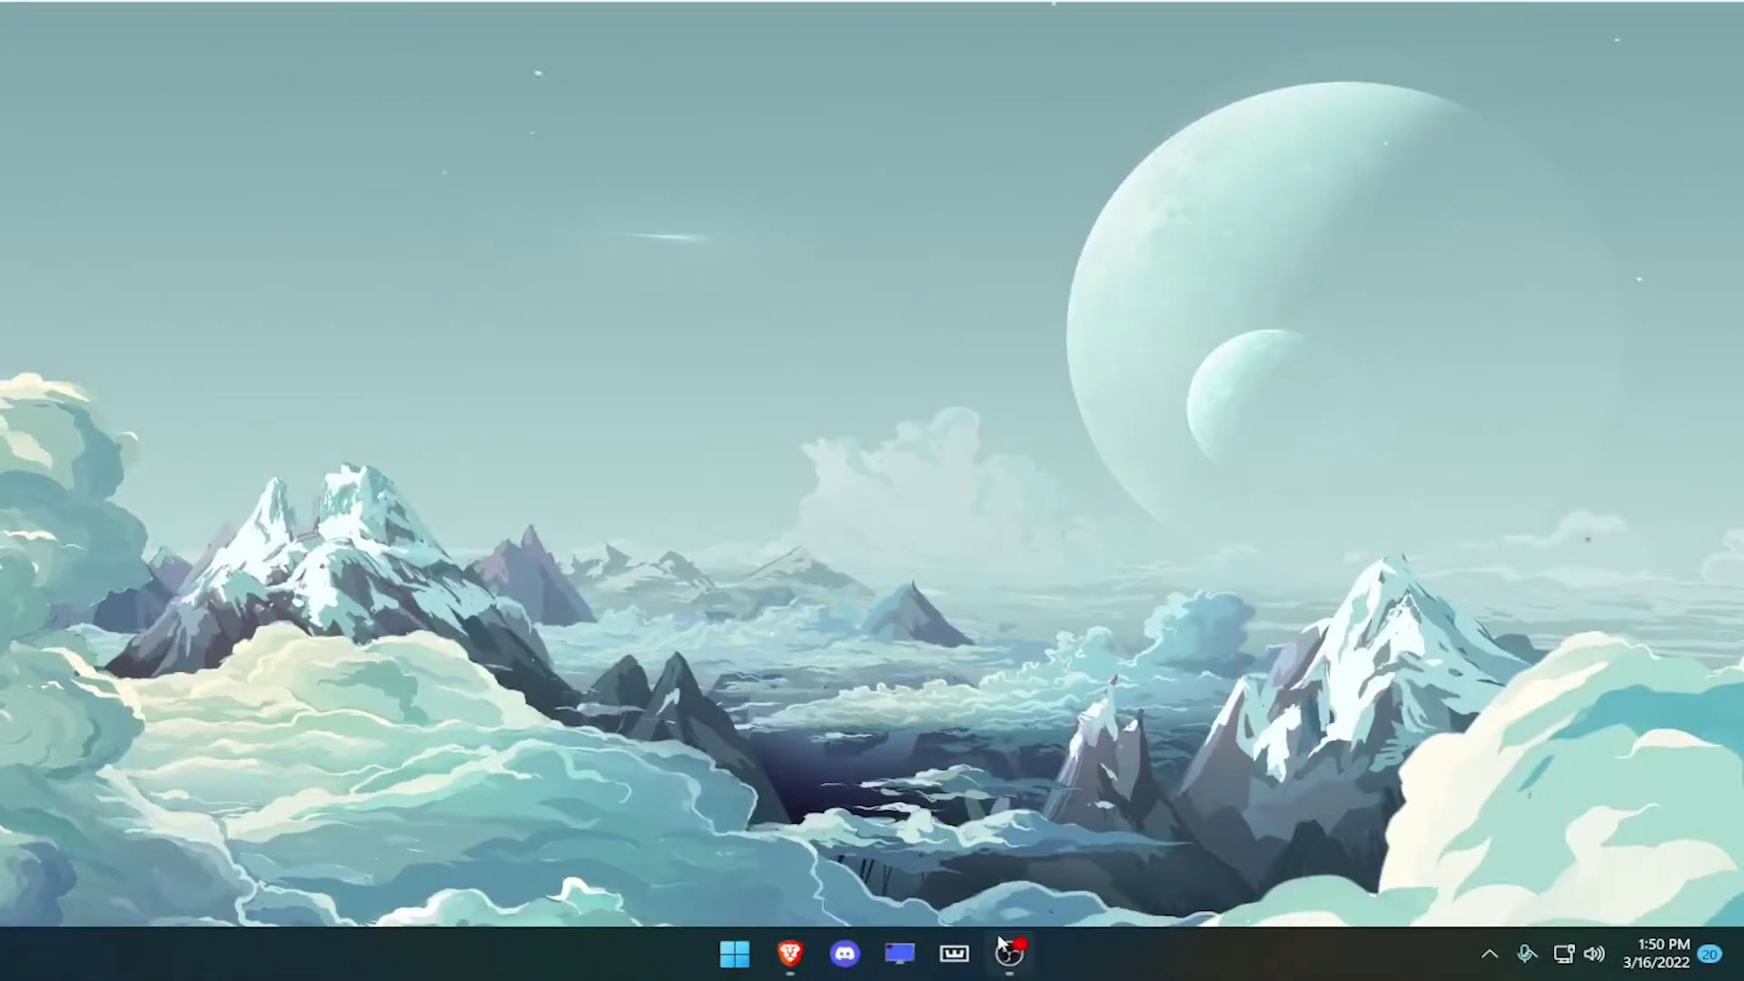
click(758, 962)
click(1318, 796)
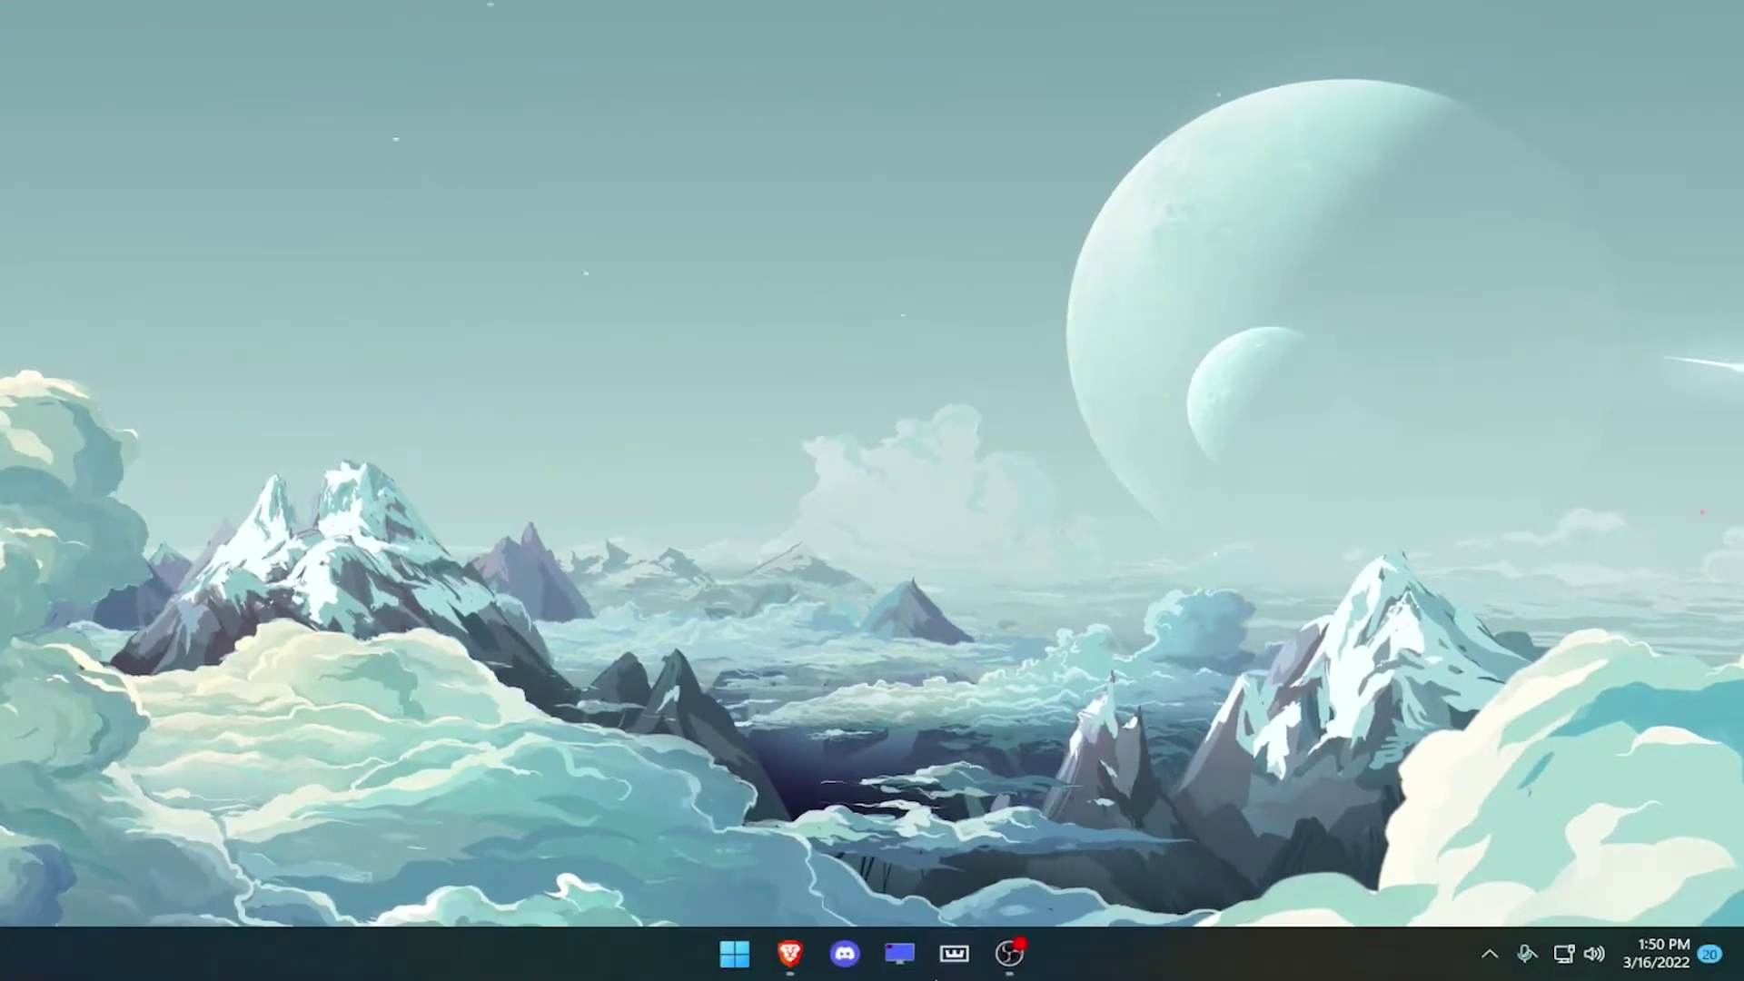
right_click(897, 960)
Search Windows for "riv" and launch RivaTuner Statistics Server as administrator, allowing the elevation request.
click(734, 951)
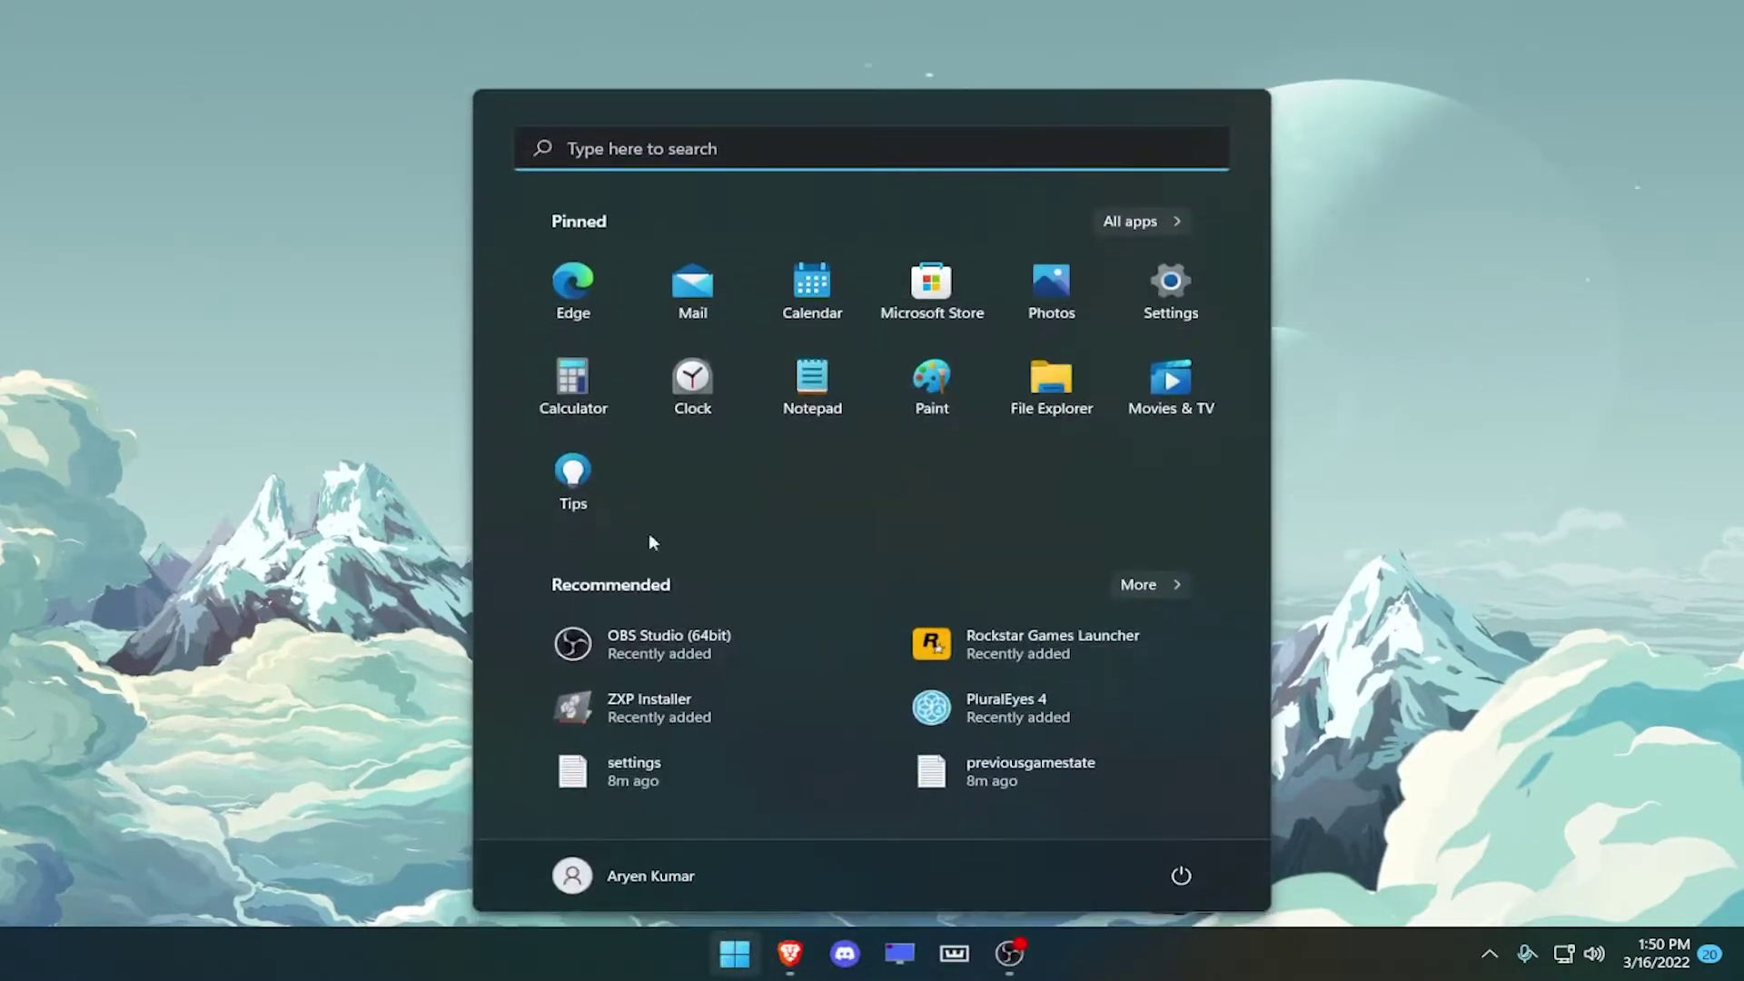
click(681, 145)
text(rivqa)
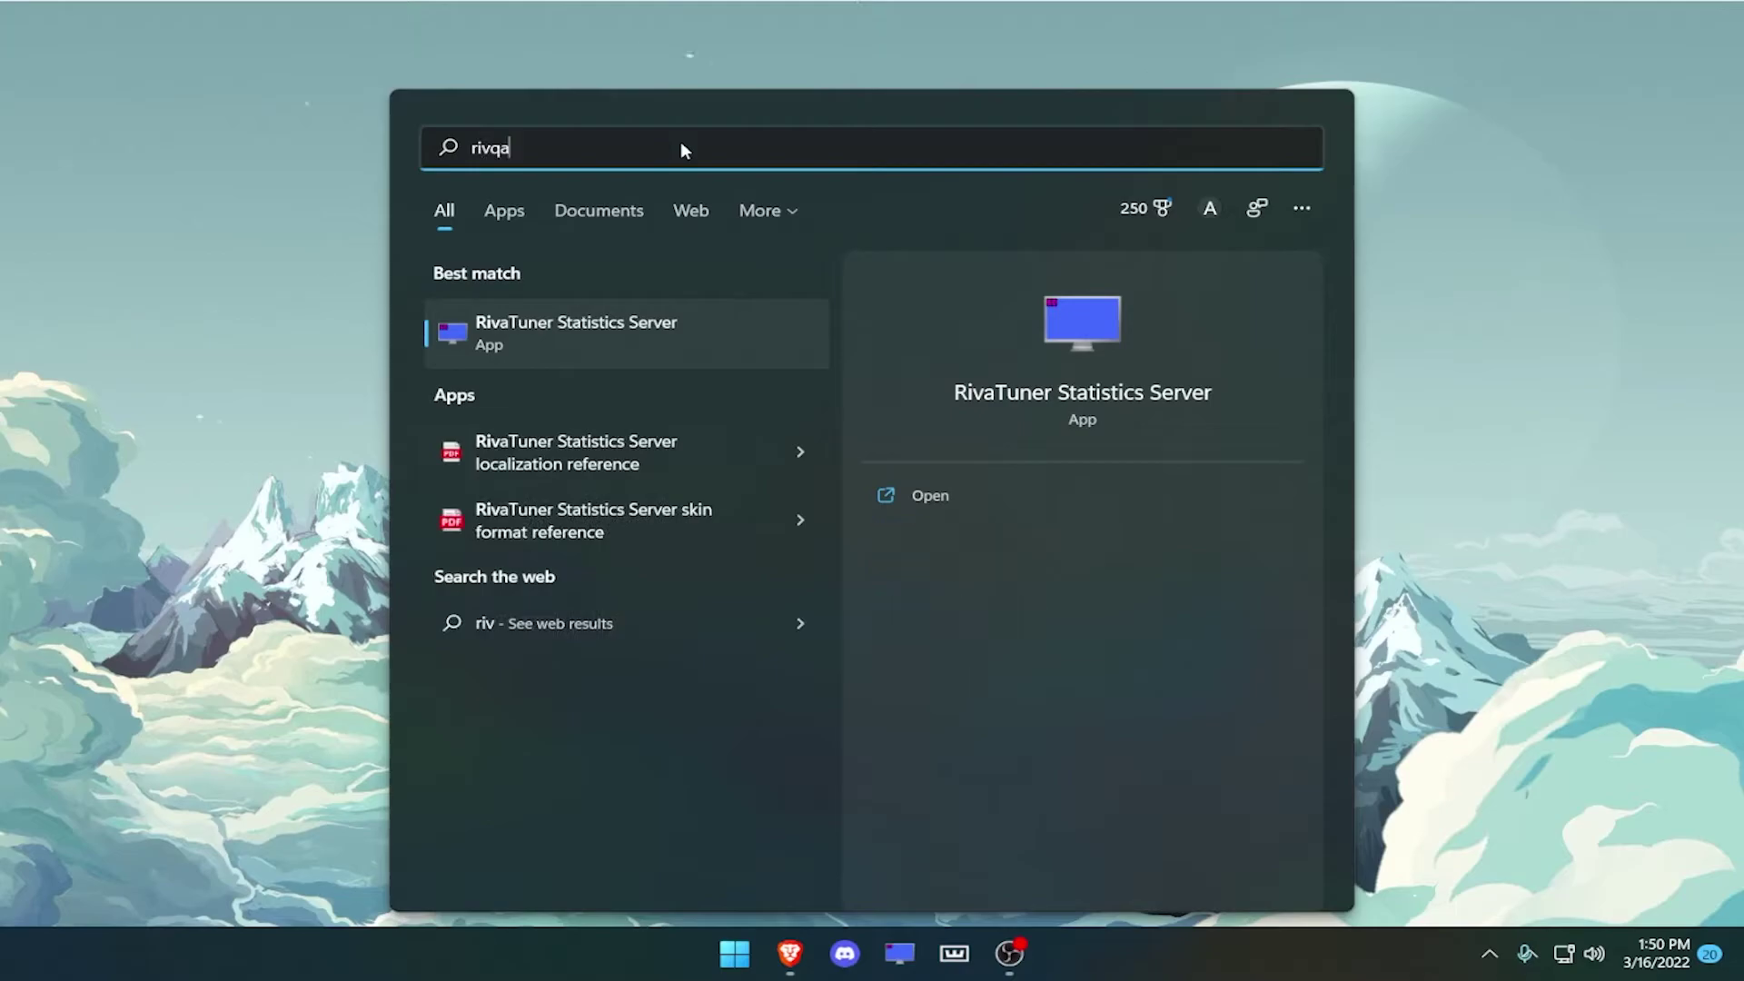
key(BackSpace)
key(BackSpace)
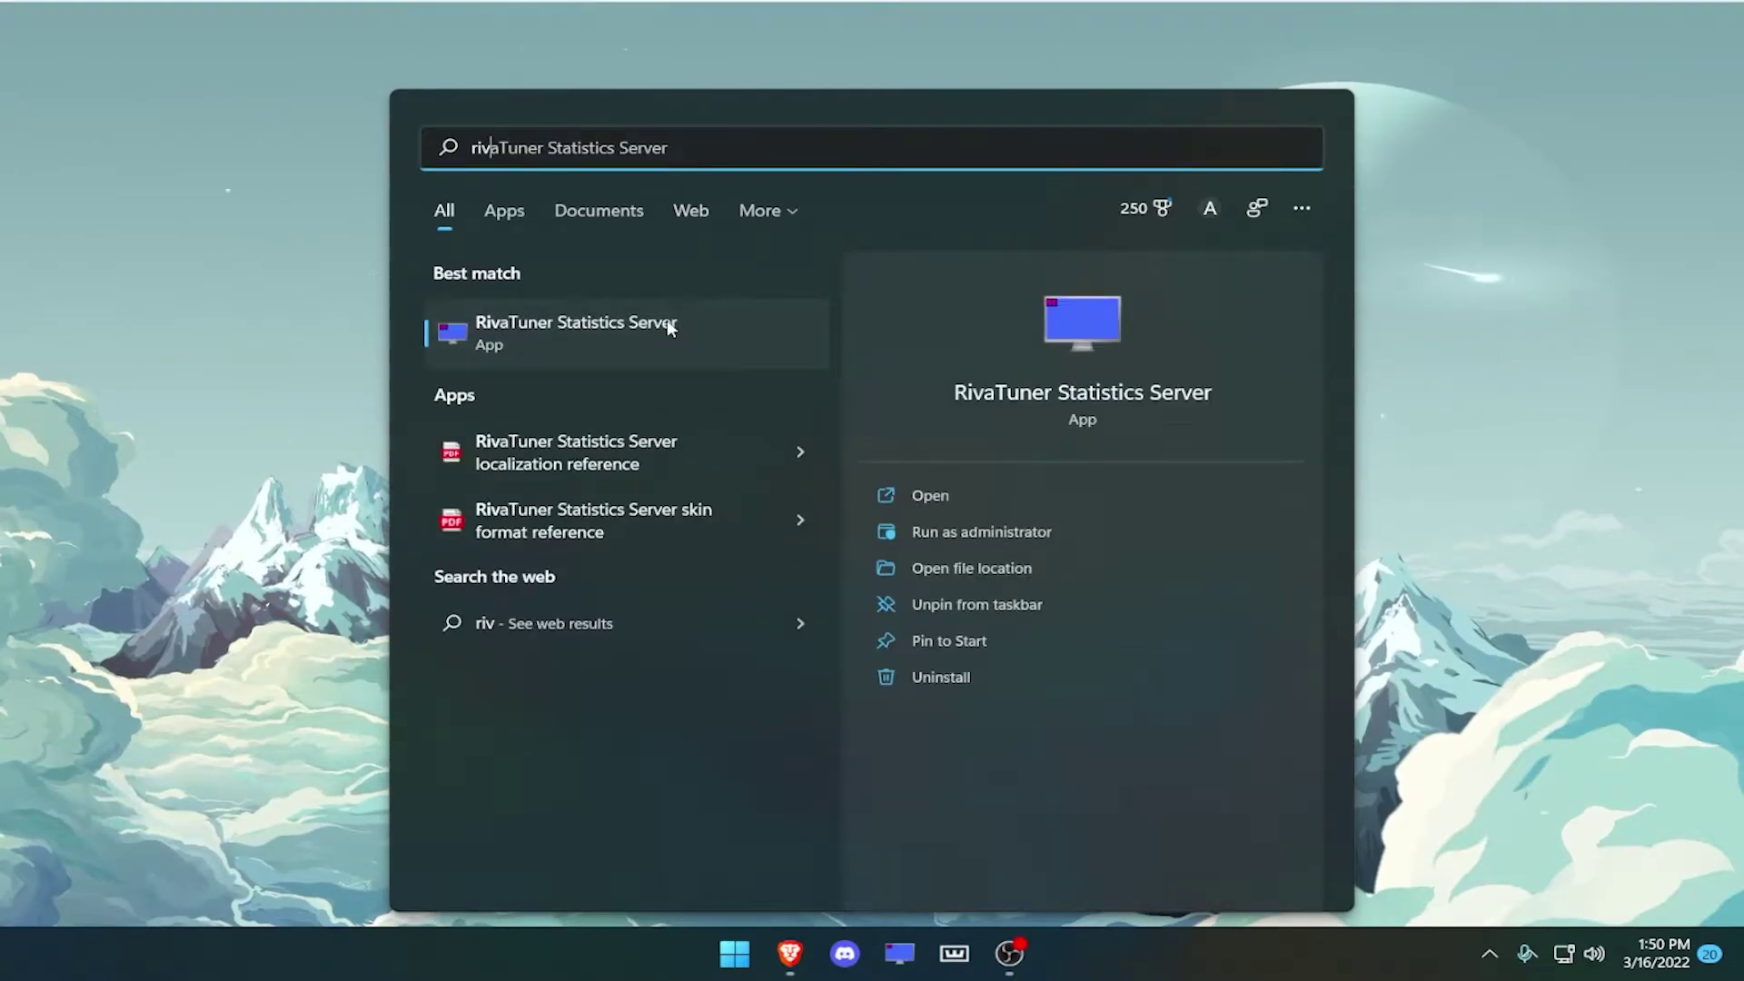
click(1035, 531)
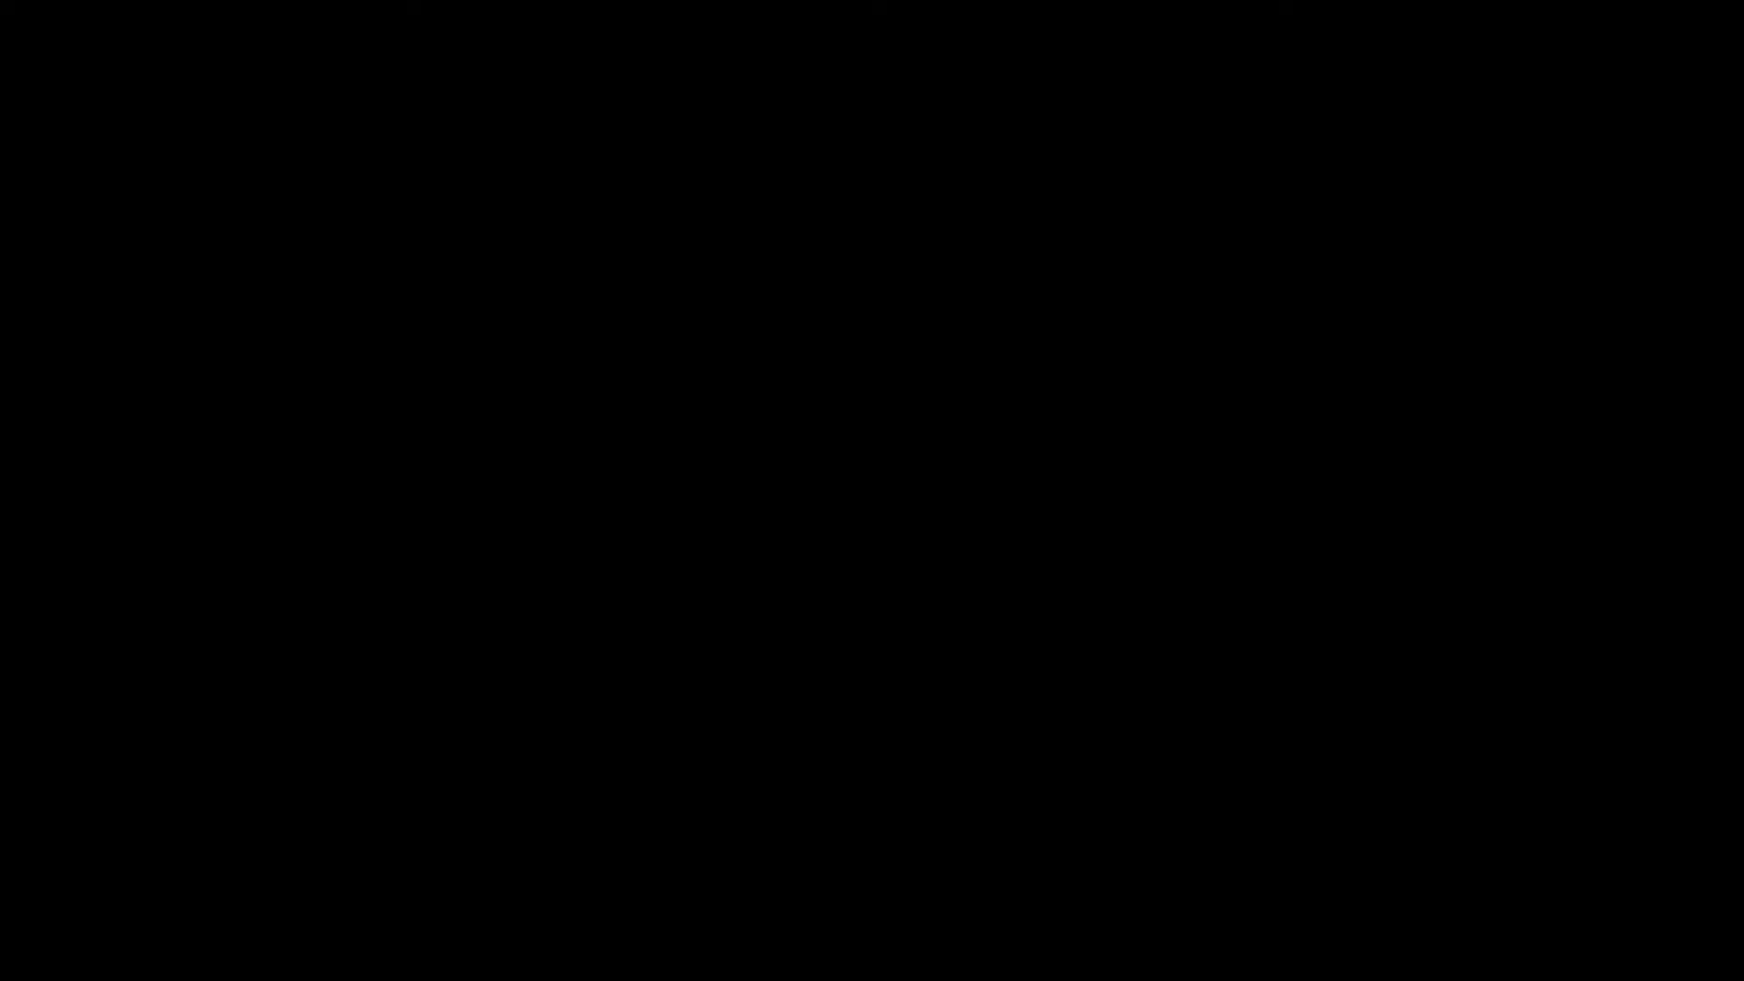
key(alt+y)
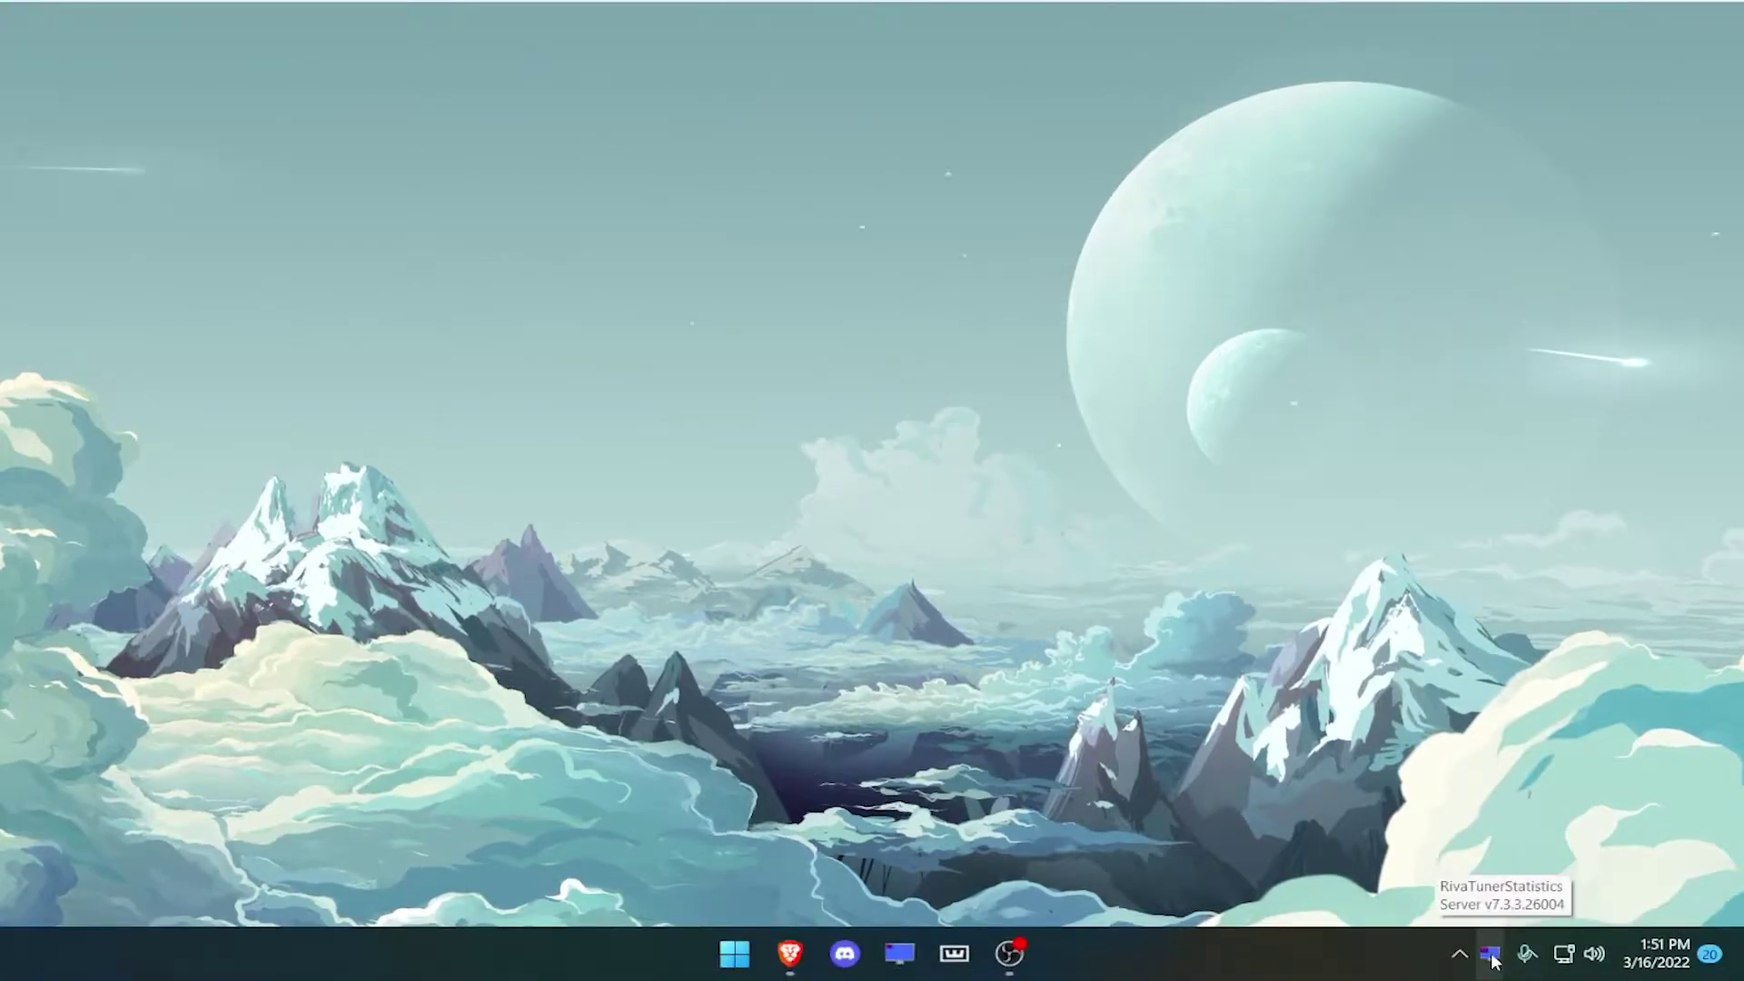
Show the RivaTuner Statistics Server window from the hidden system tray icons and move it slightly on the desktop.
click(1489, 951)
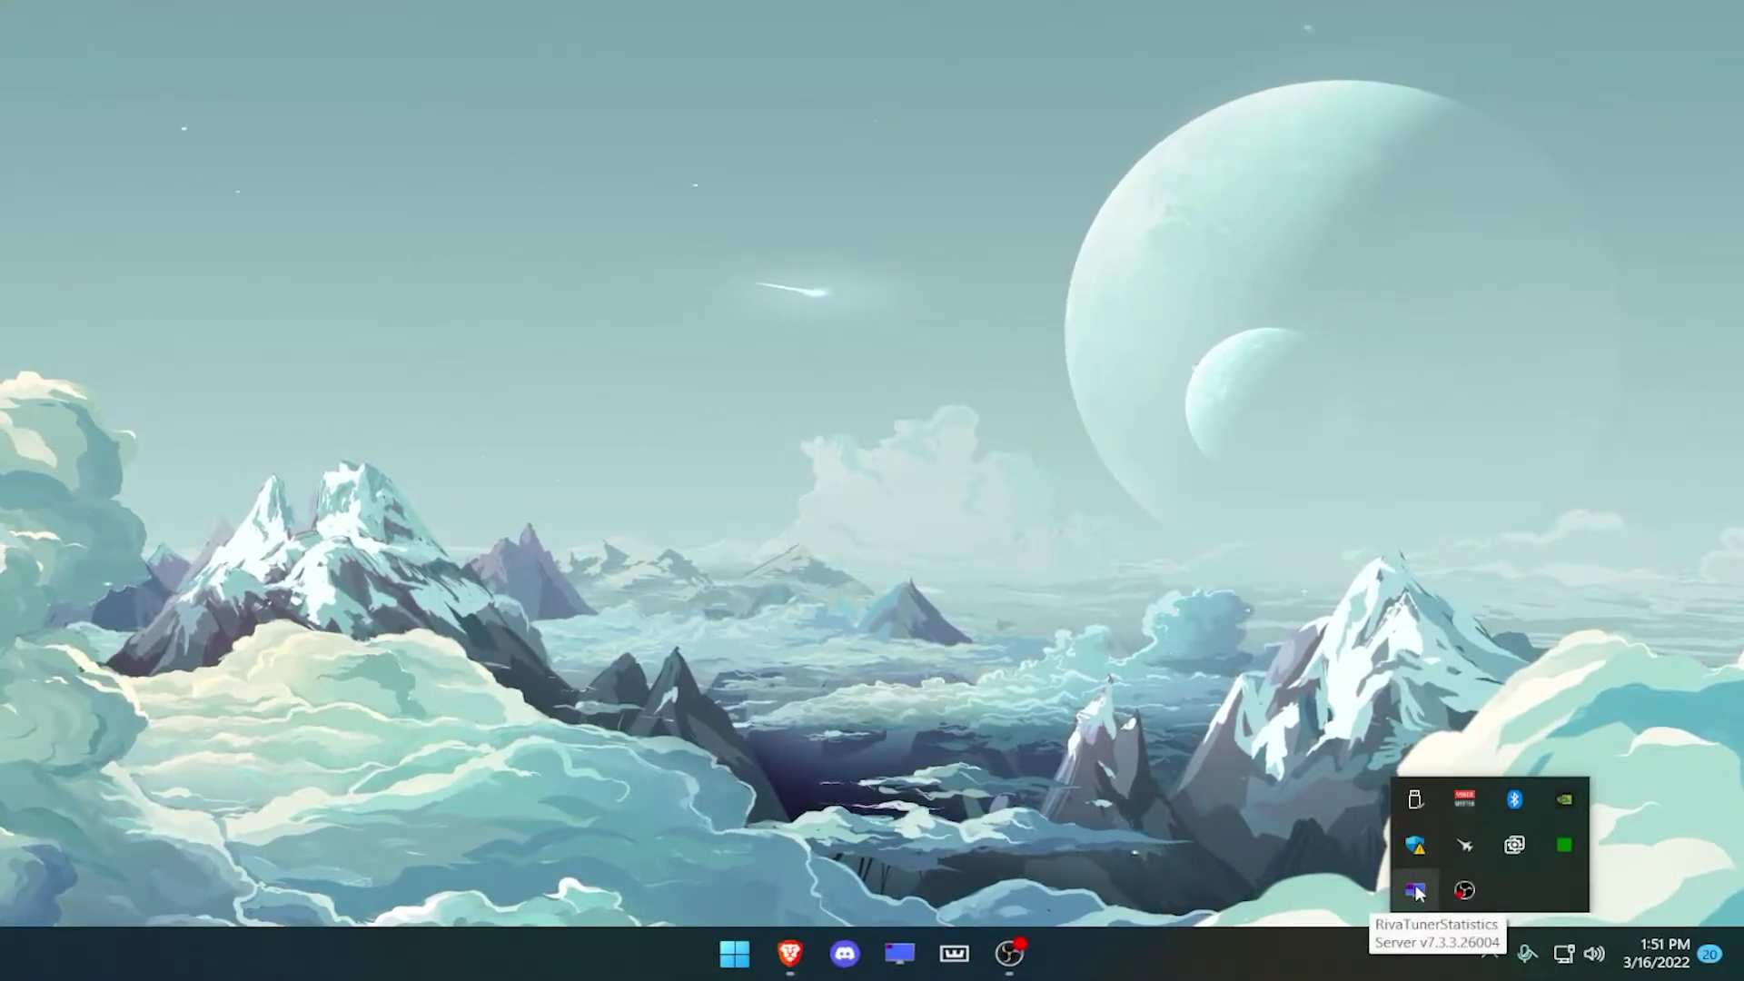
right_click(1416, 891)
click(1453, 900)
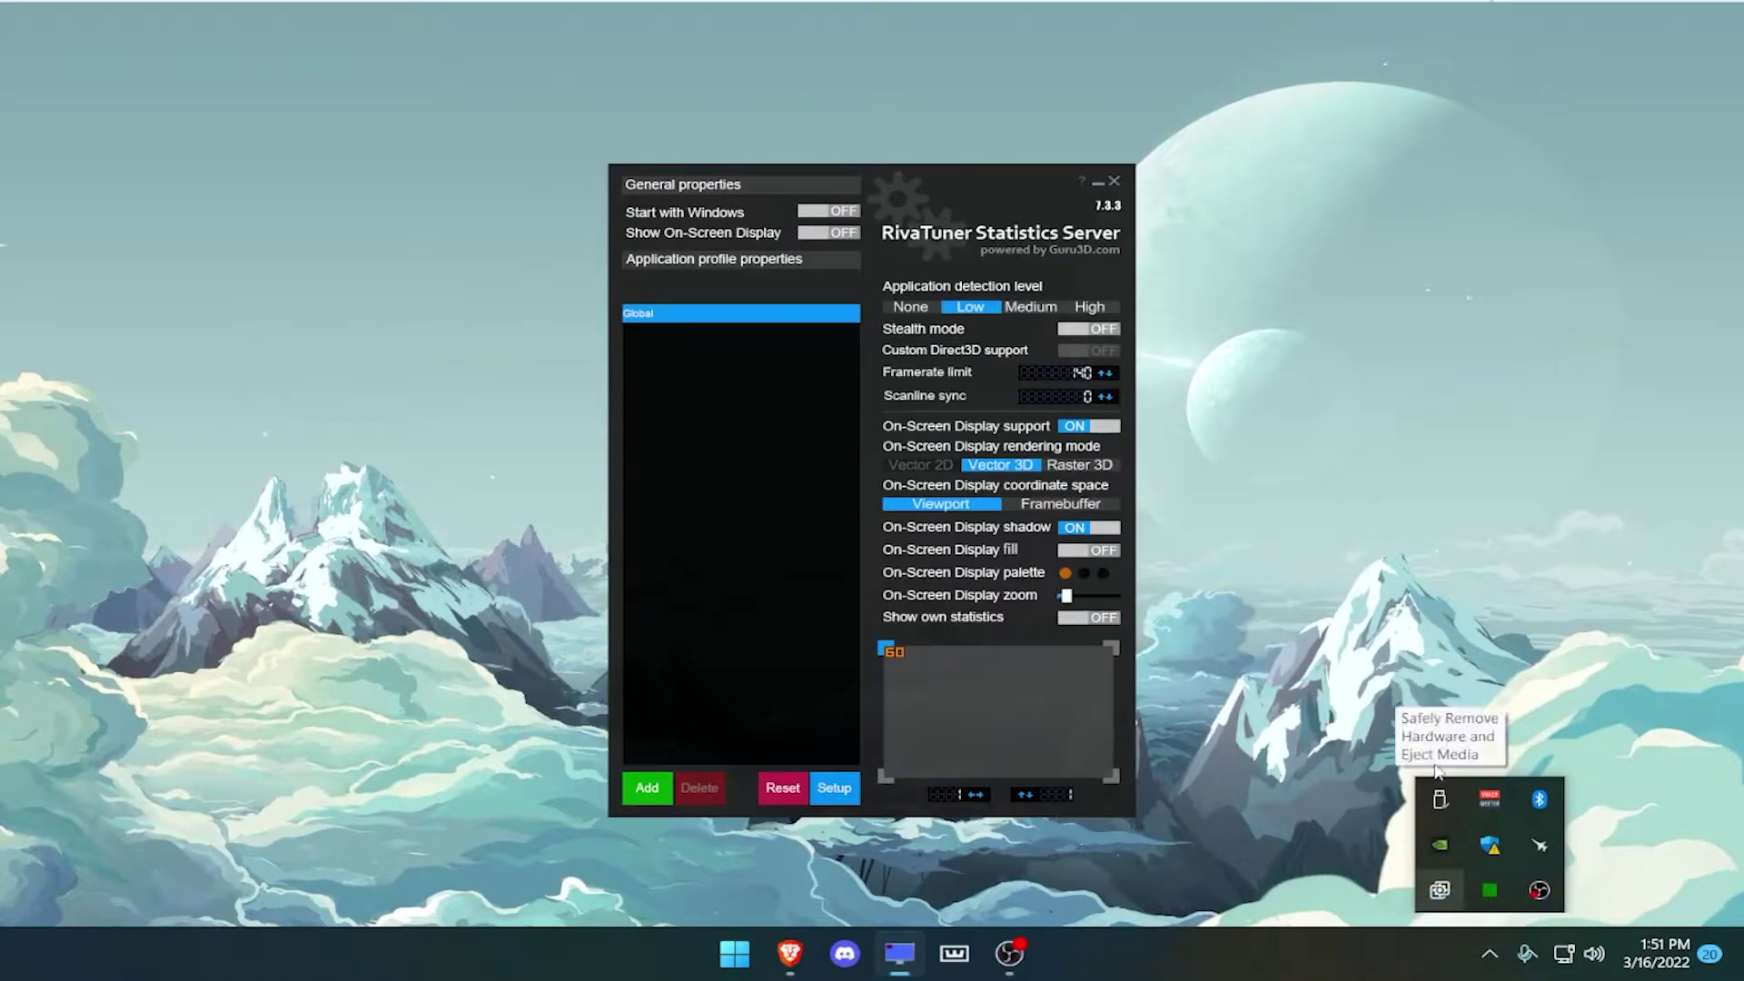
drag(891, 182, 806, 219)
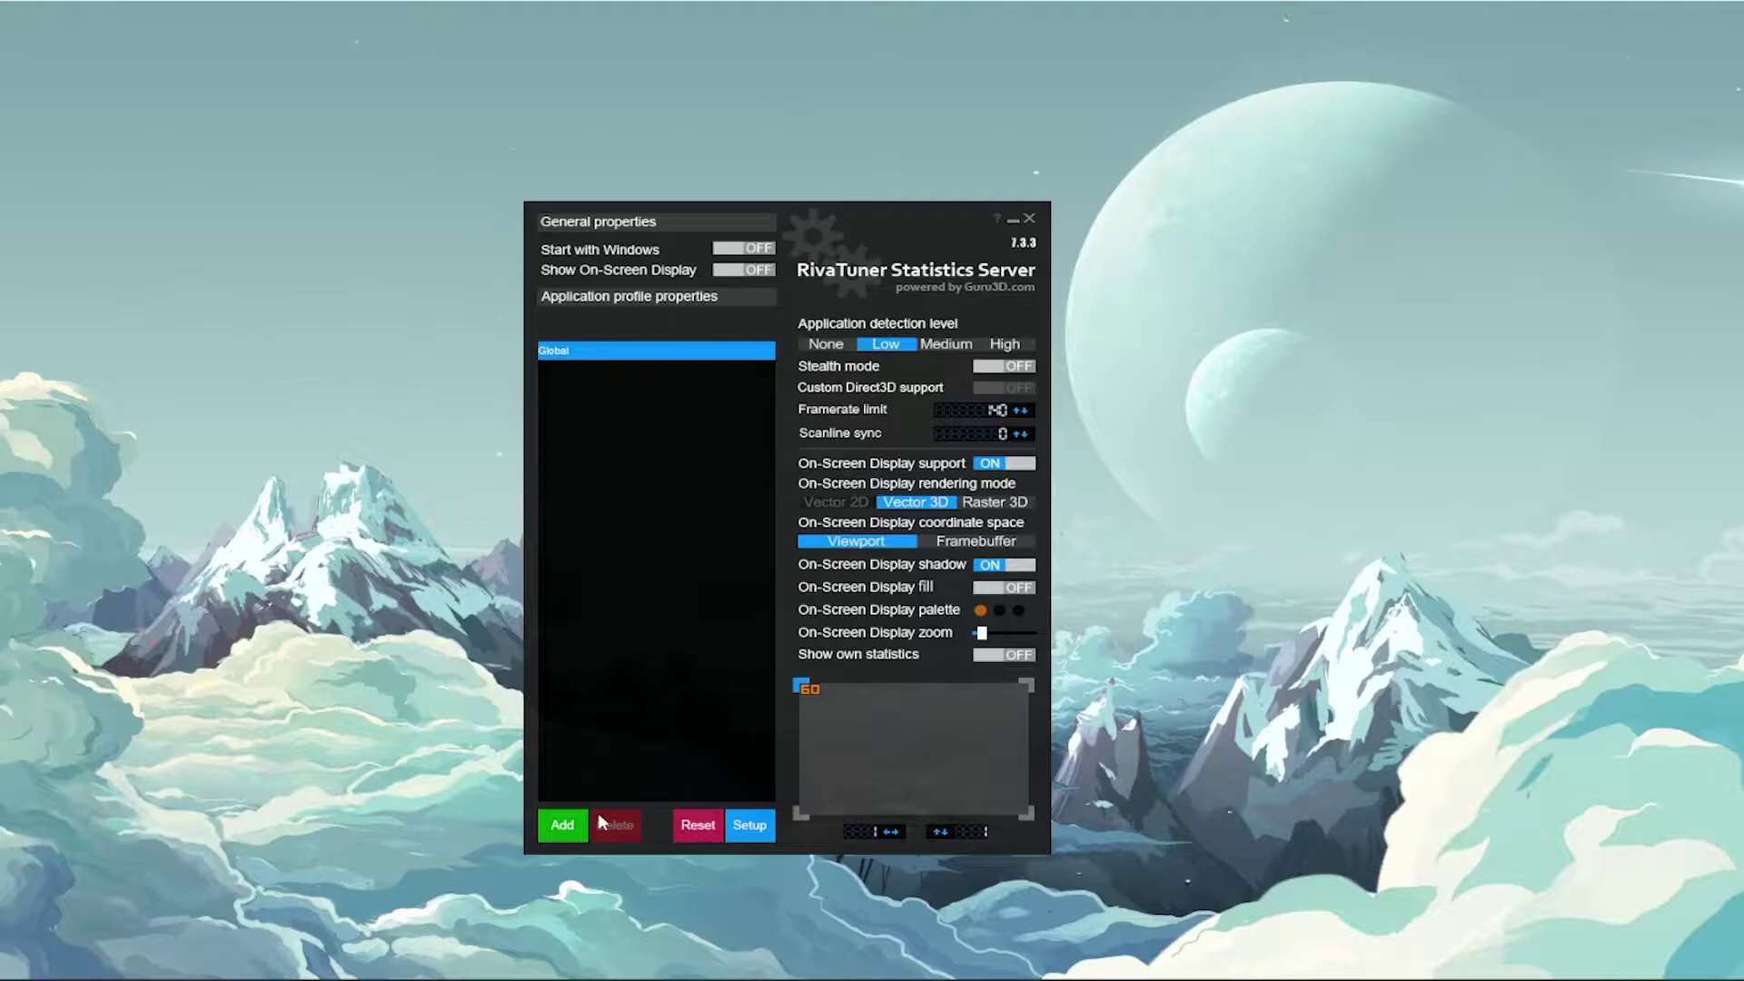
Minimize RivaTuner Statistics Server and check for its icon among the hidden system tray icons.
click(1014, 220)
mouse_move(1267, 944)
click(1489, 953)
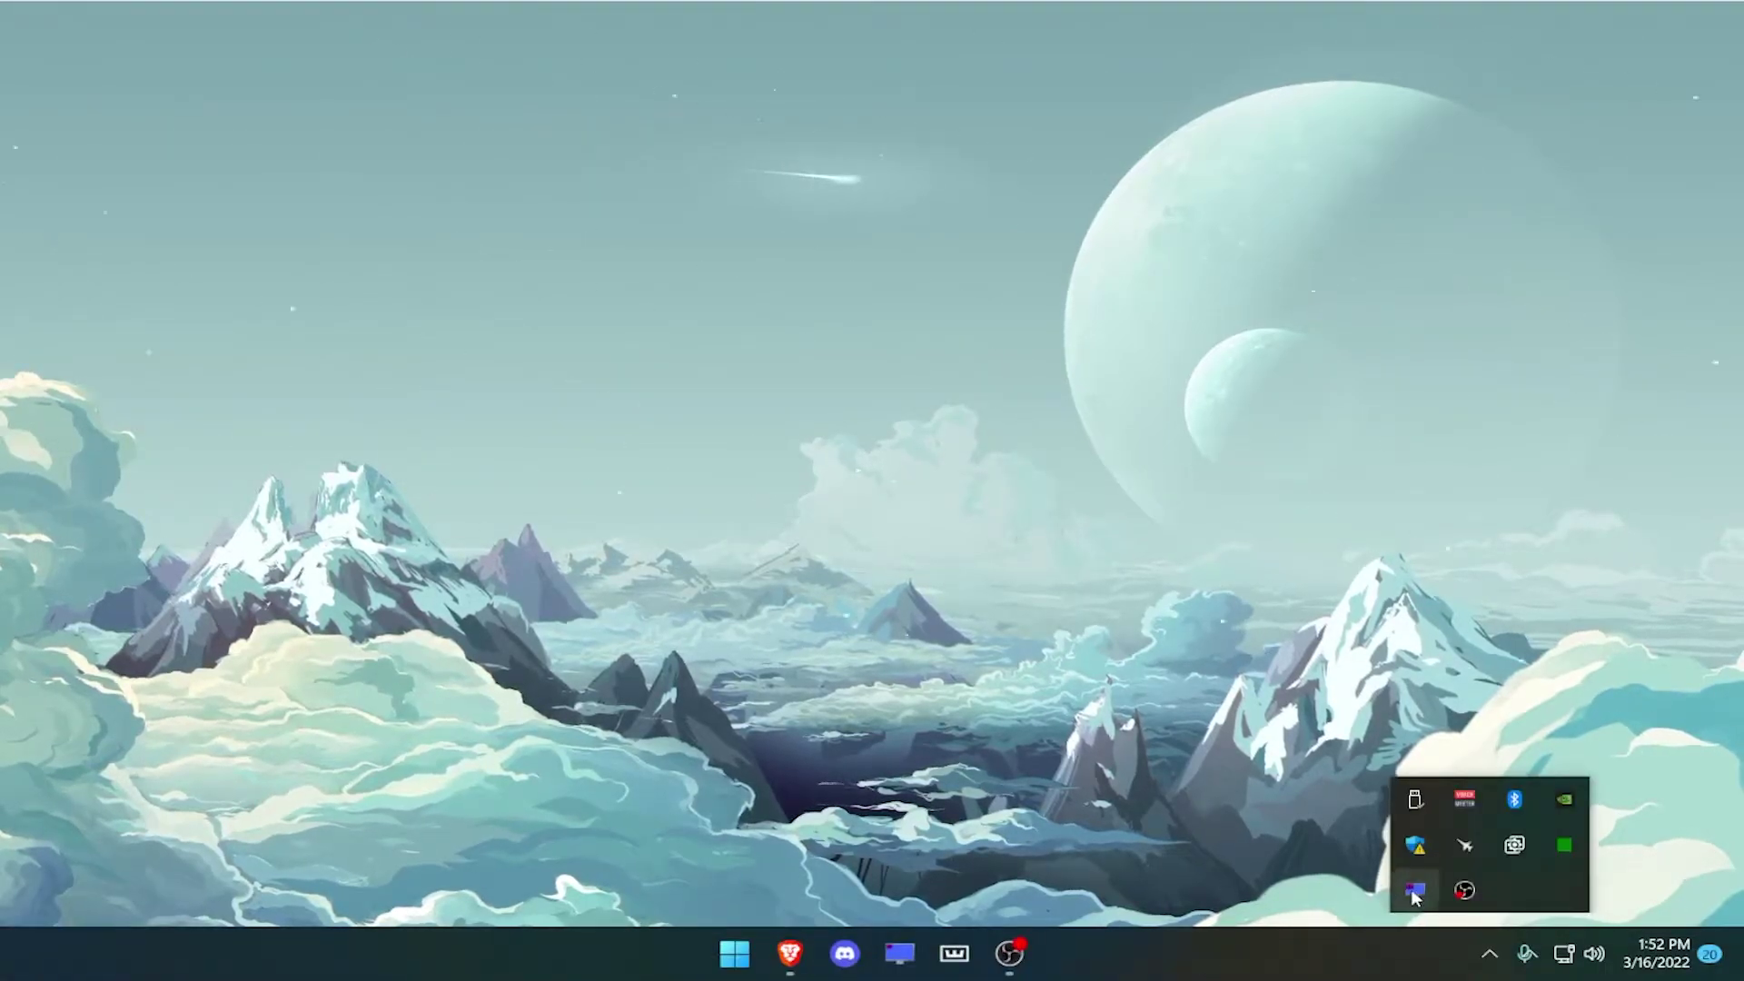
click(1490, 952)
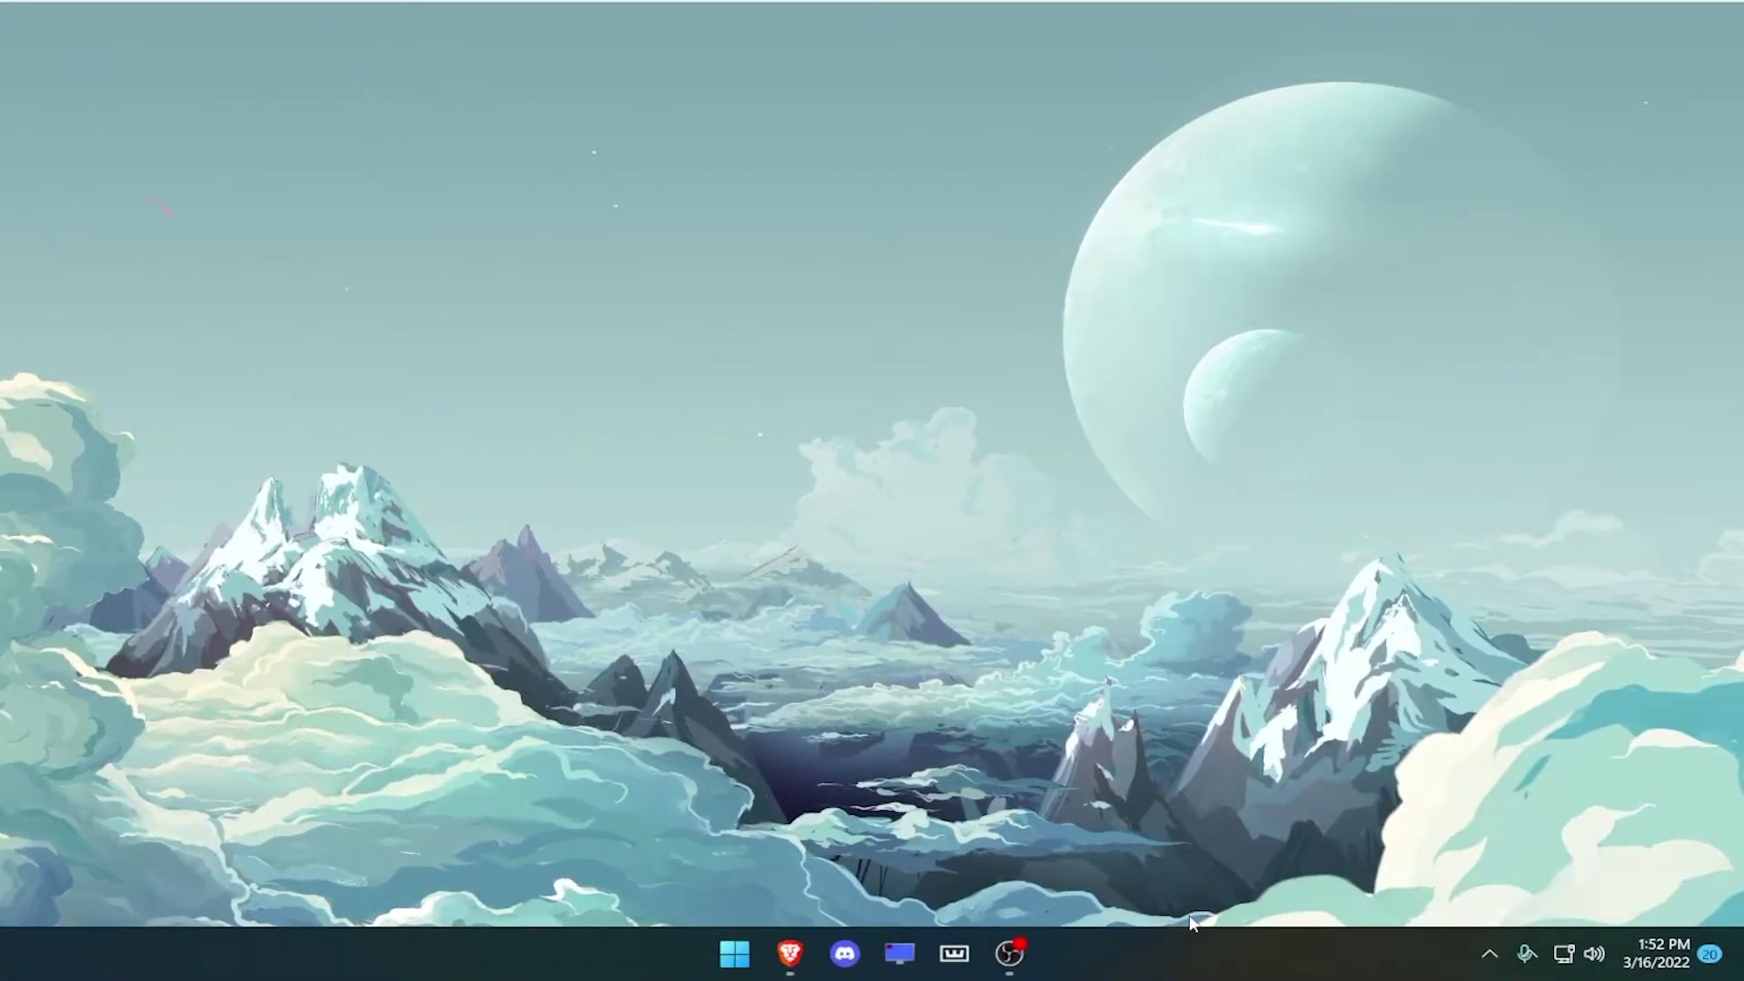
Switch to the browser, view the Process Lasso download page on bitsum.com, and minimize the browser.
click(790, 952)
click(419, 15)
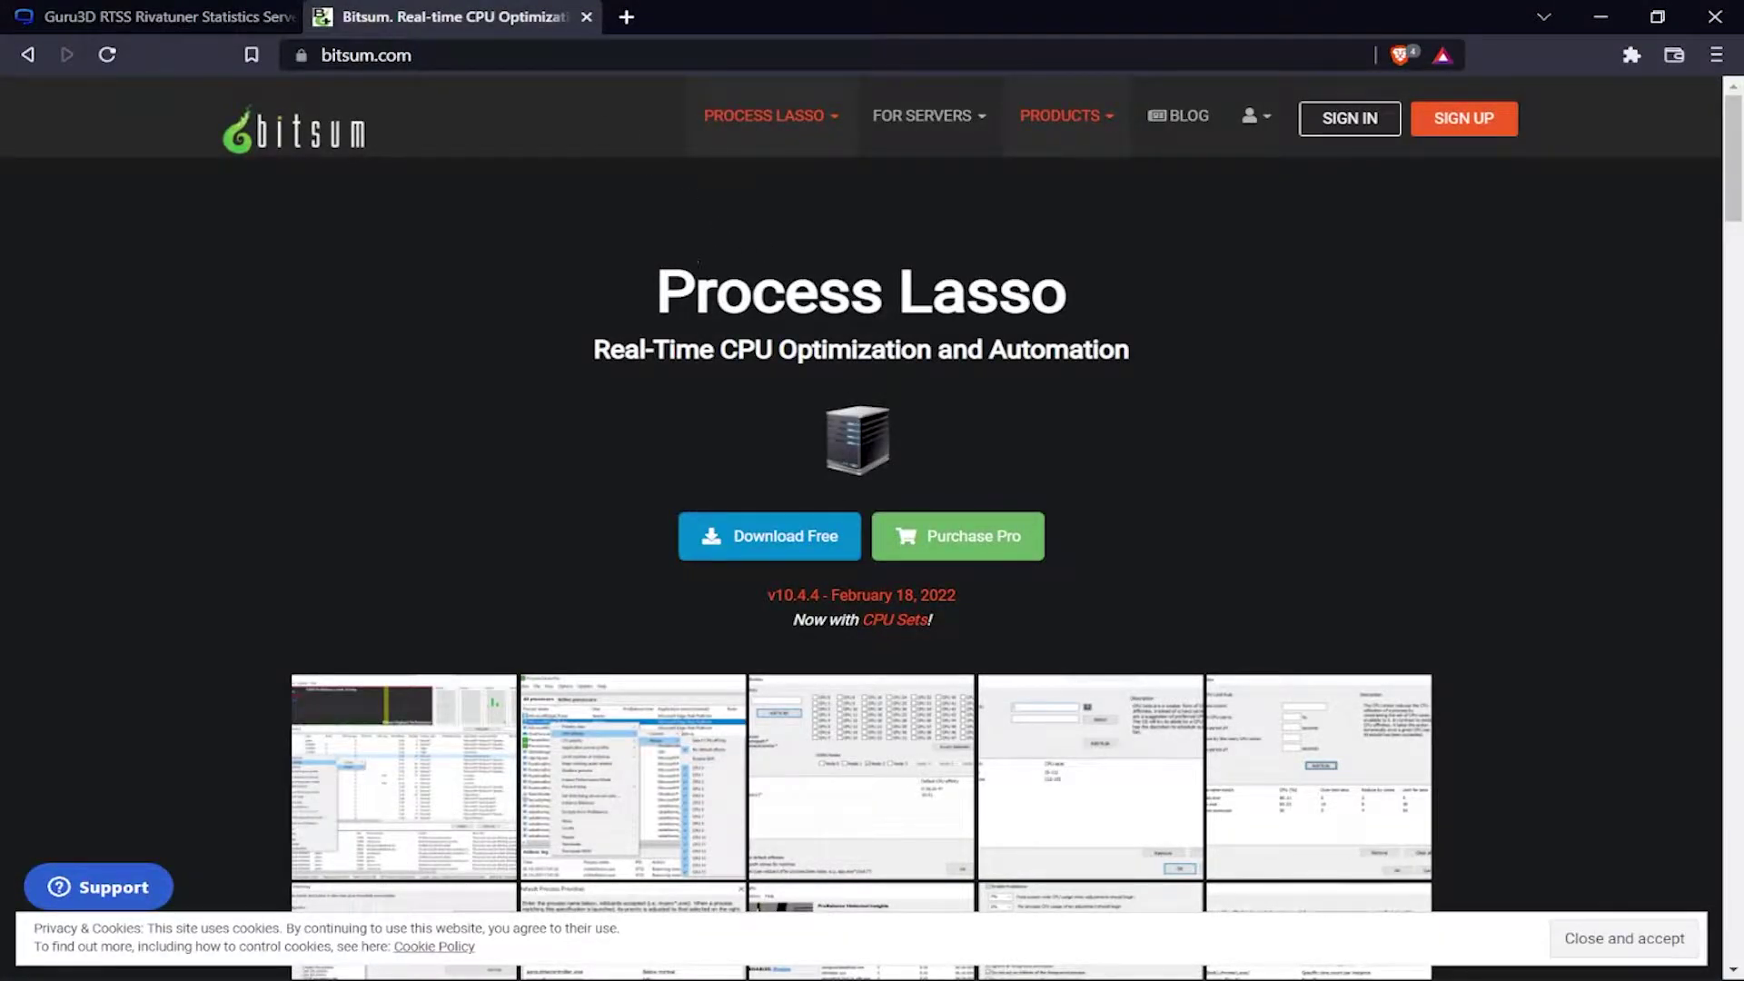
drag(659, 286, 1094, 311)
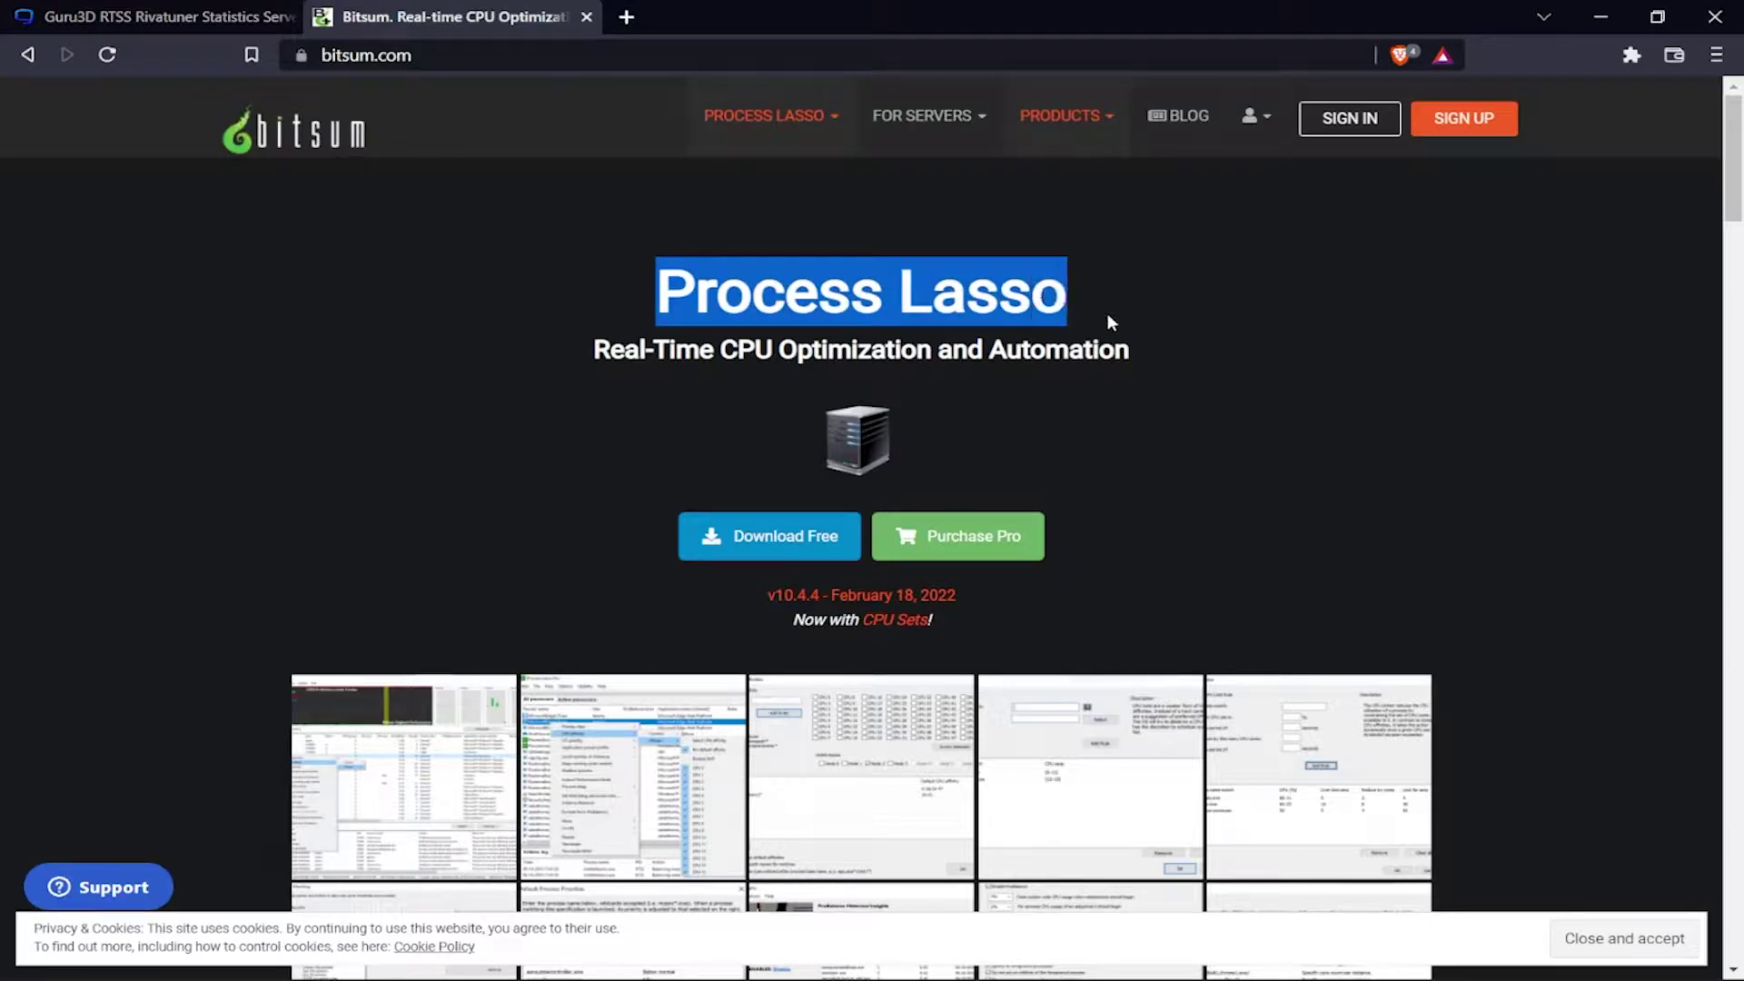
click(1108, 320)
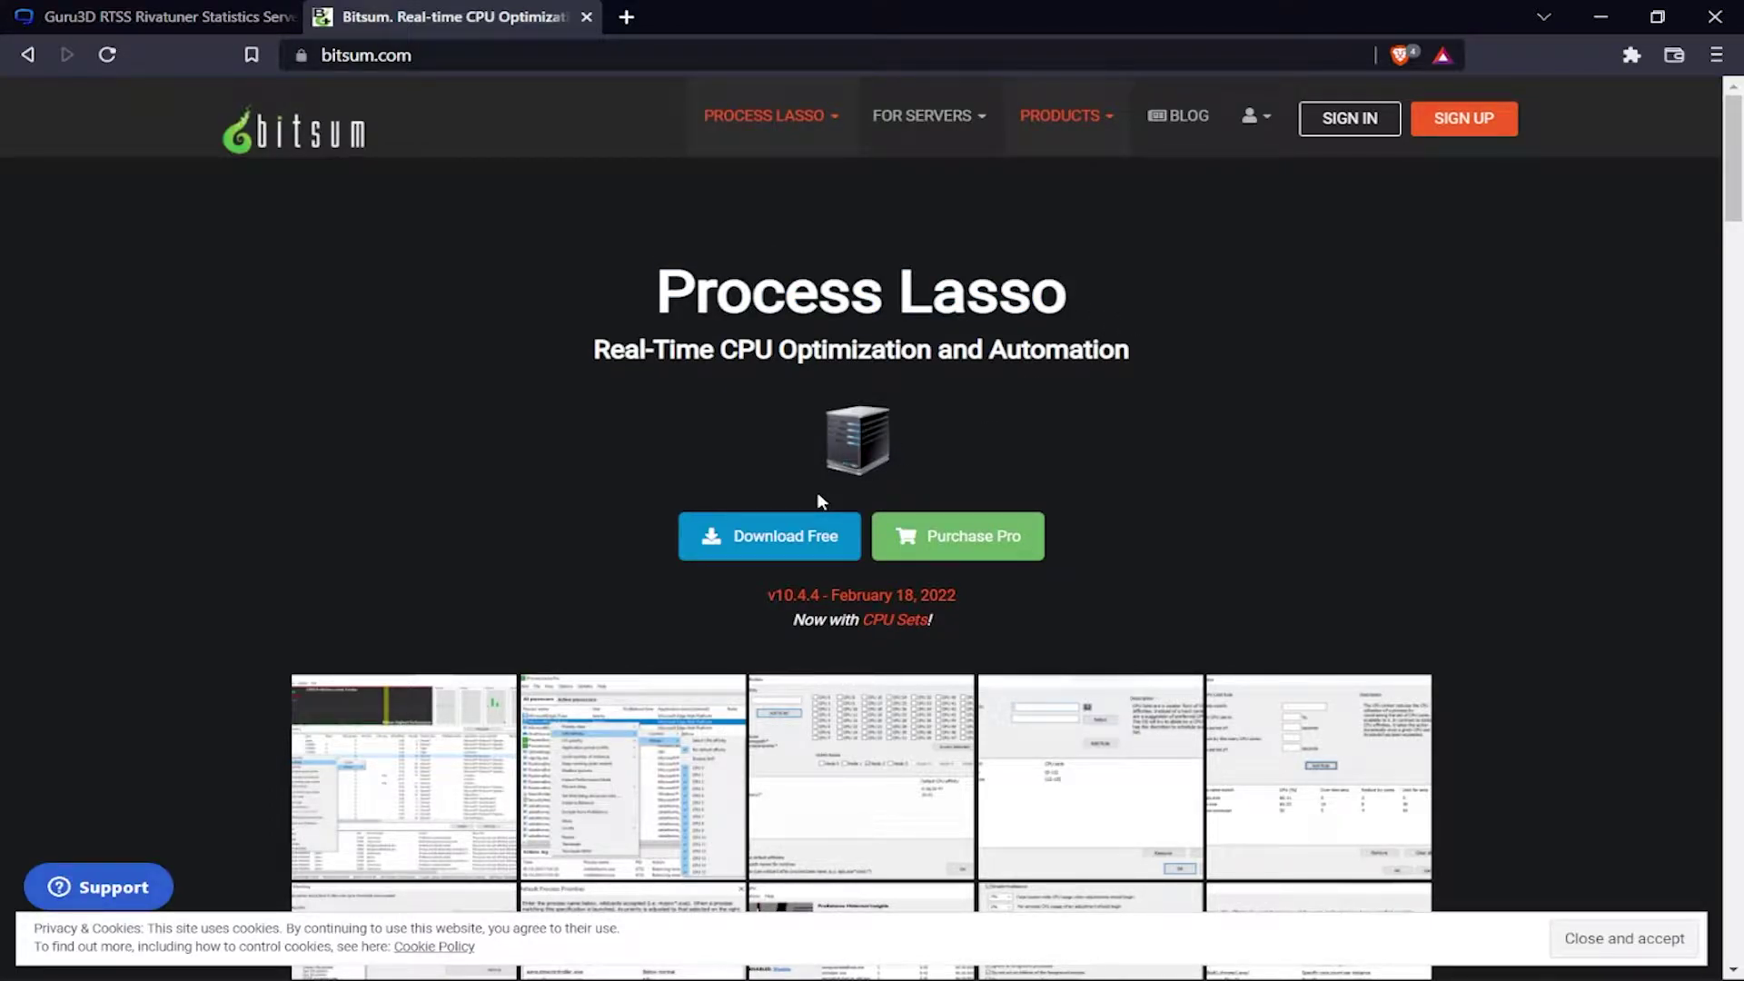
click(1595, 15)
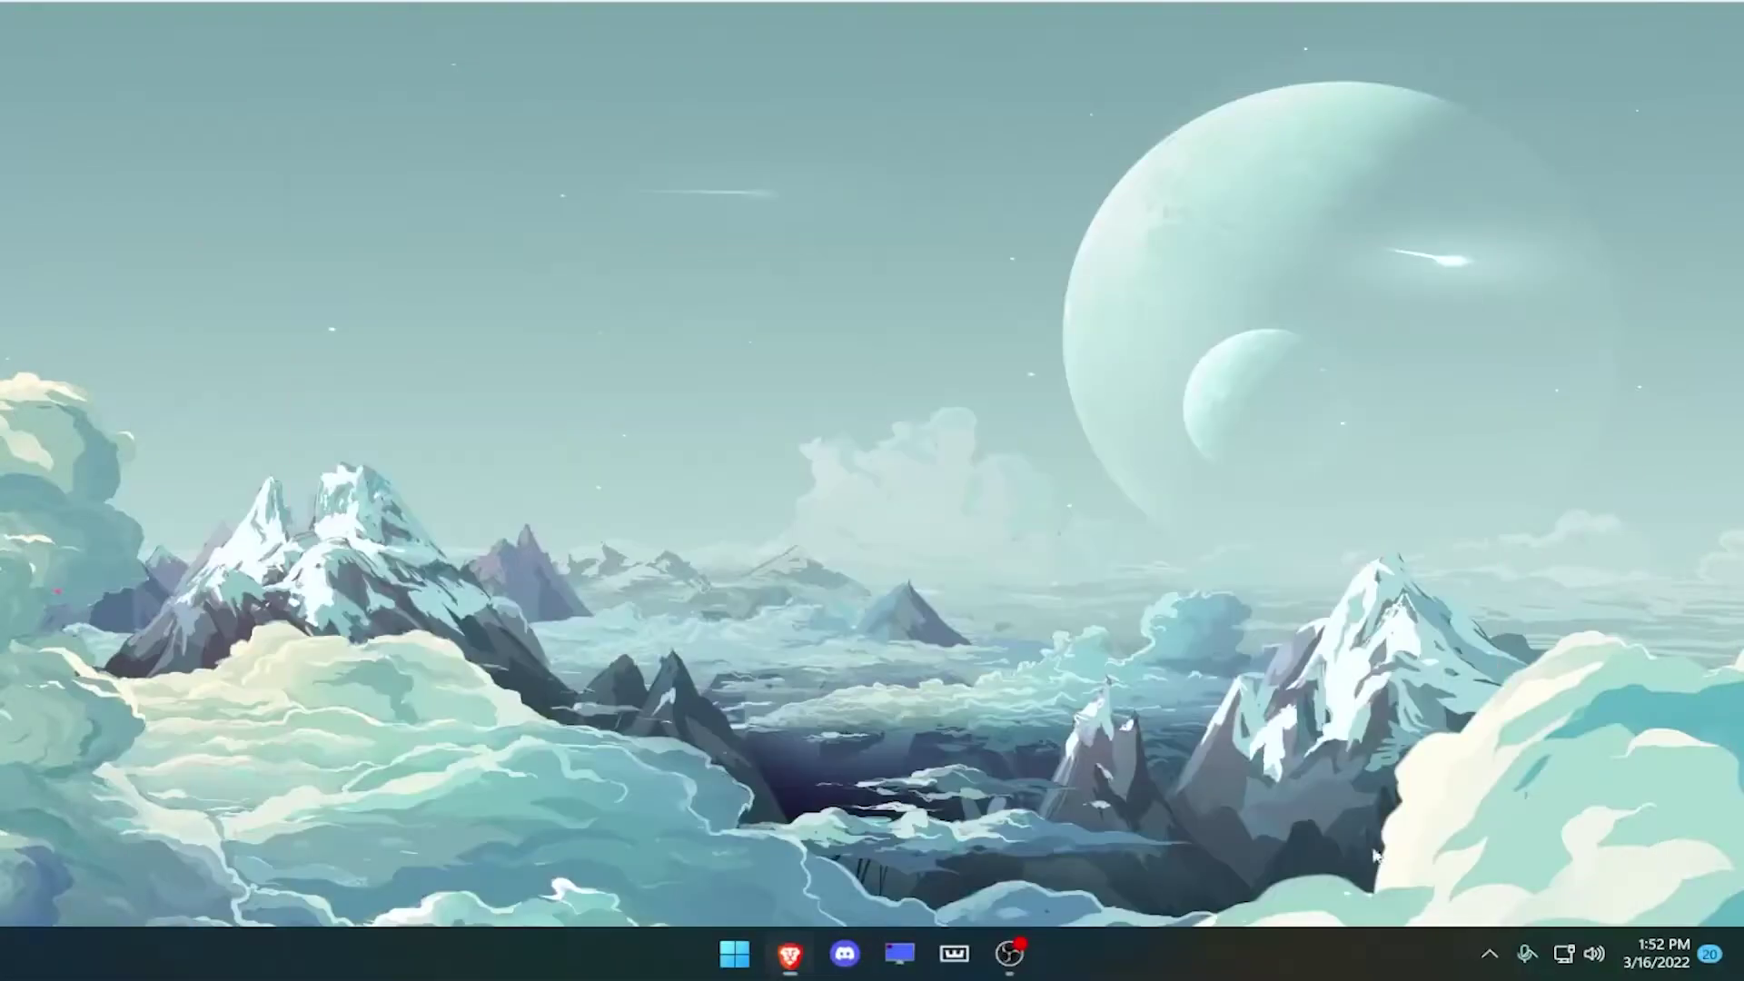
Open the Process Lasso main window from the hidden system tray icons.
click(1490, 953)
click(1554, 836)
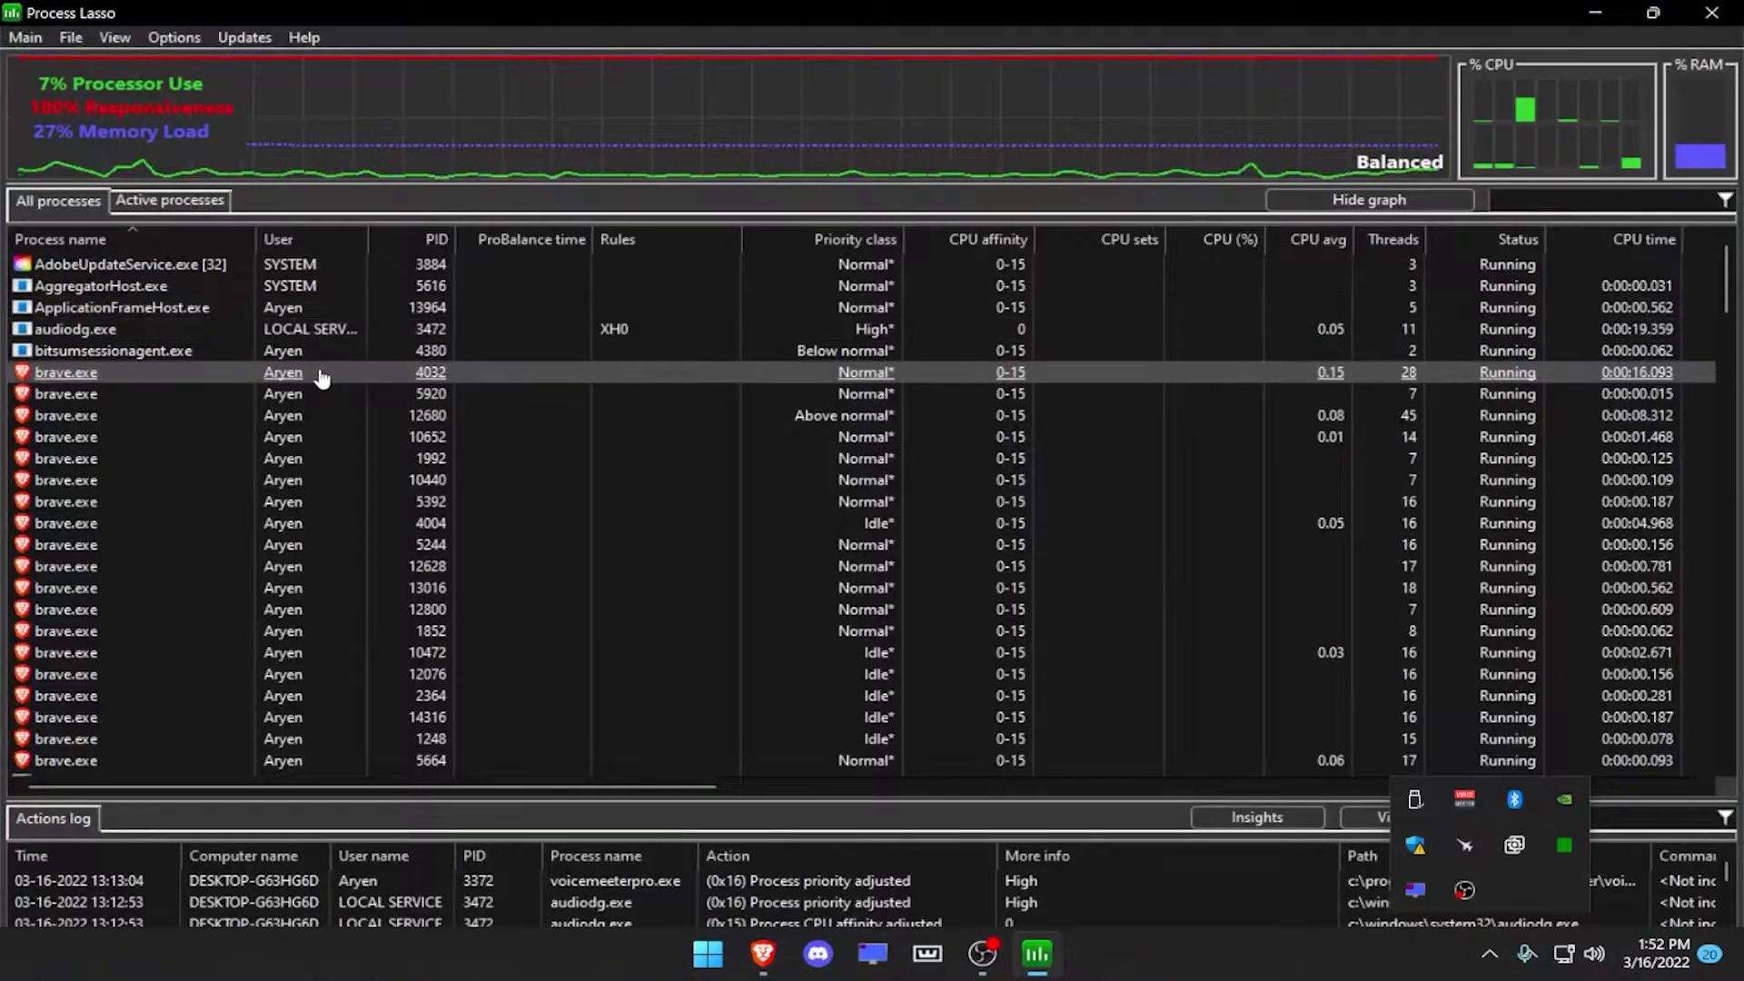
Show only the active processes and choose High as the always-applied CPU priority for audiodg.exe.
click(224, 207)
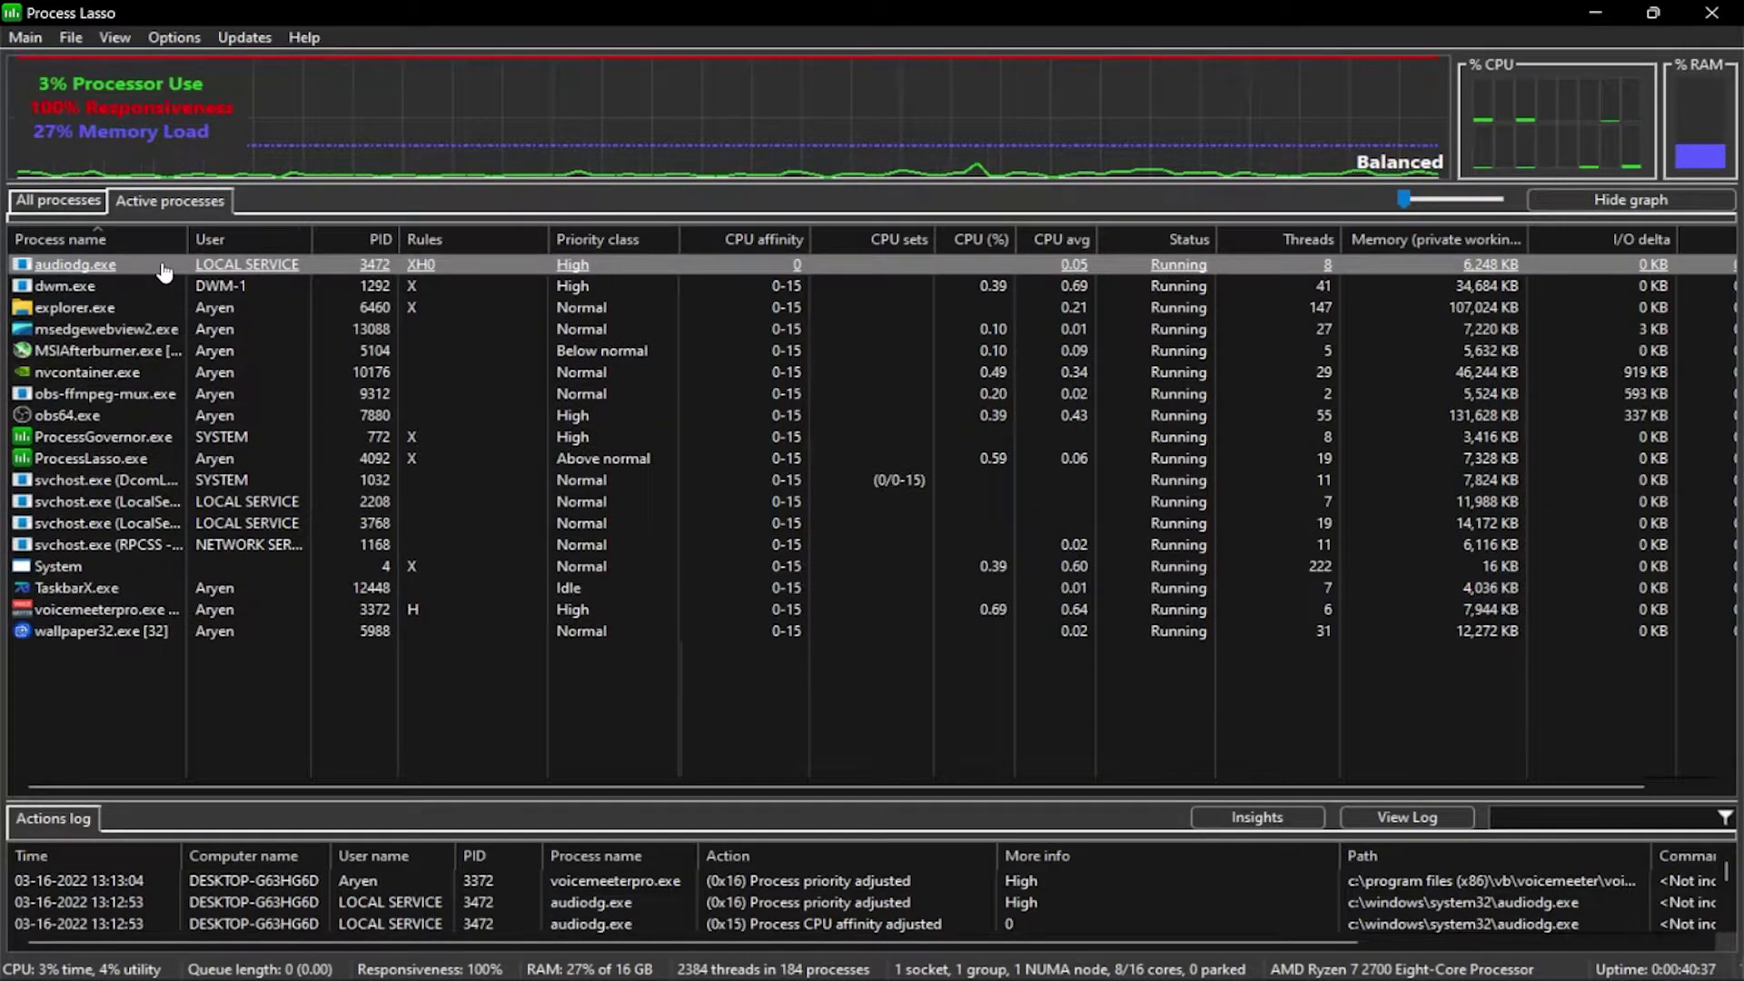
right_click(163, 265)
mouse_move(282, 278)
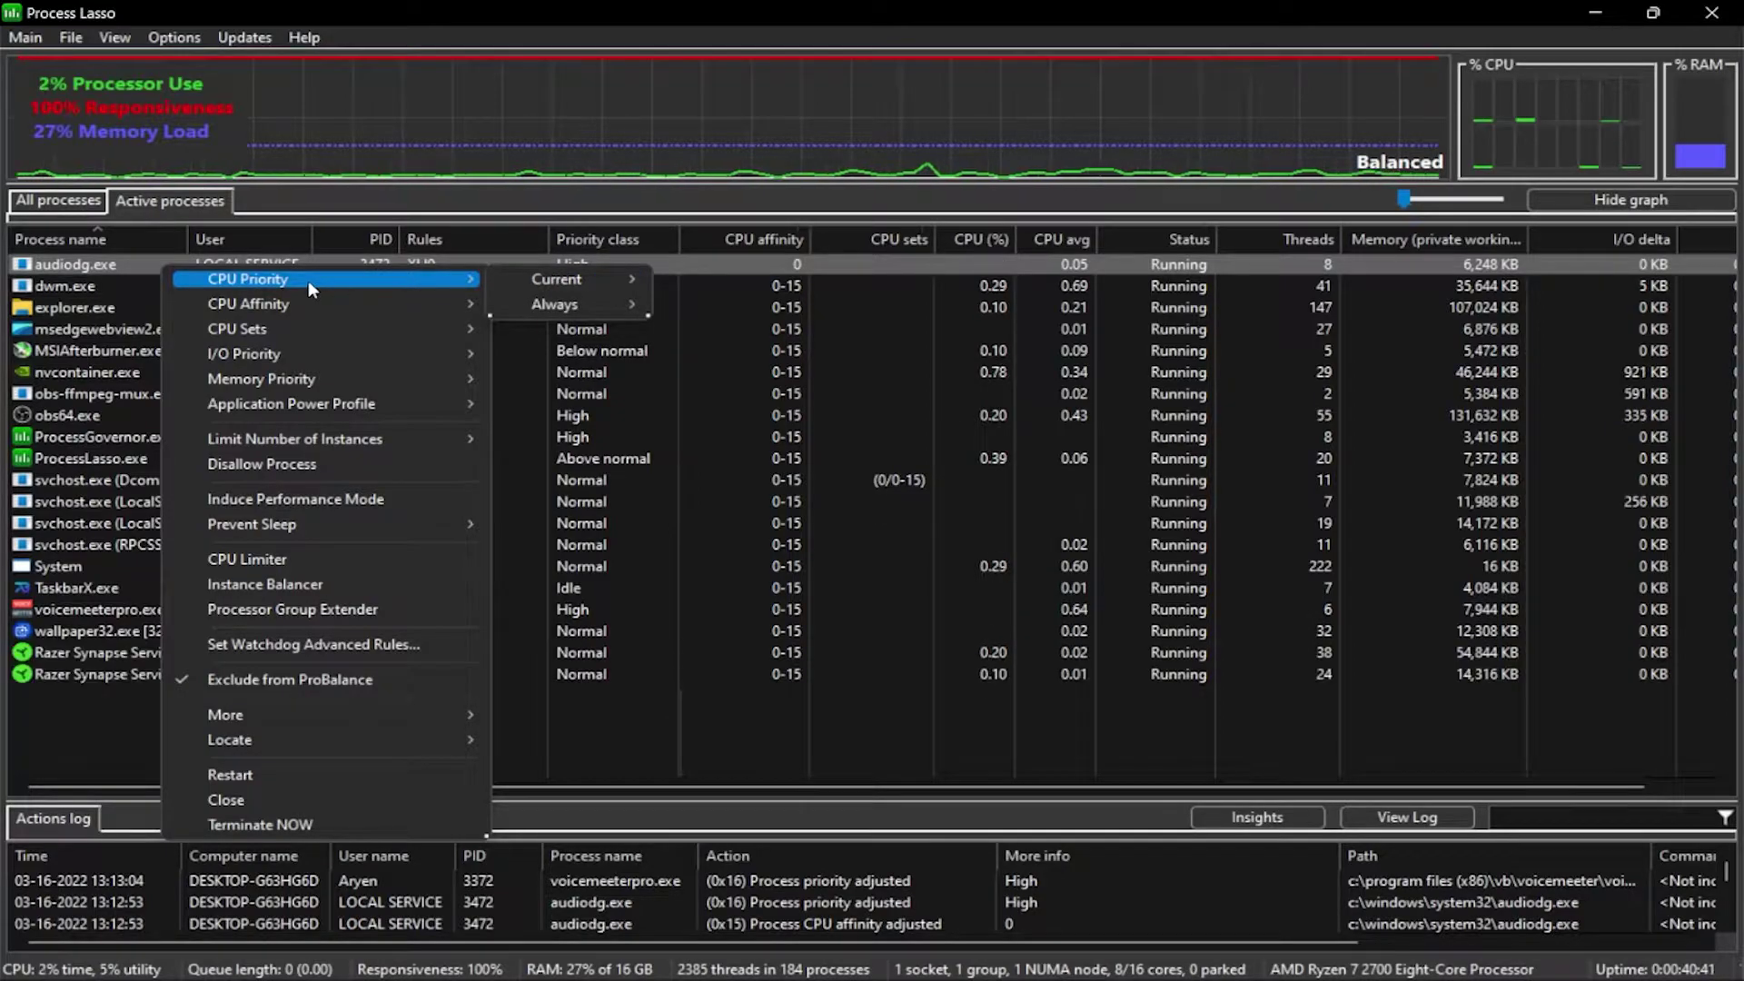
mouse_move(546, 311)
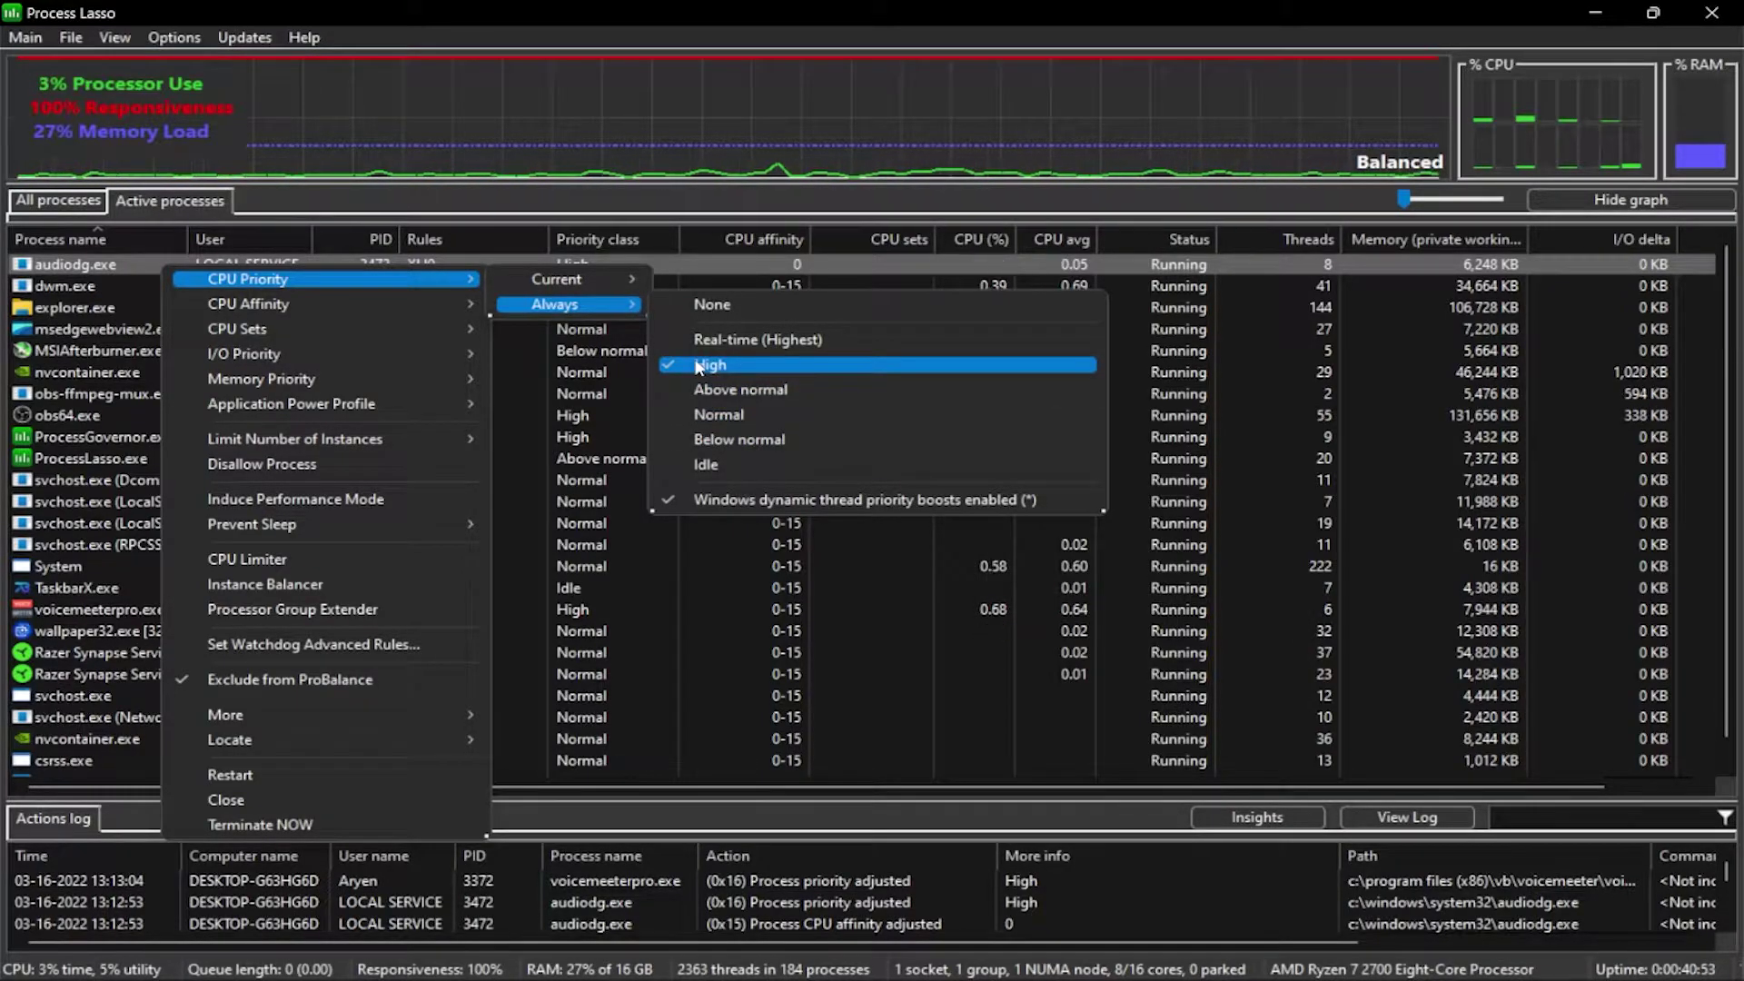
click(699, 366)
Set the always-applied CPU affinity of audiodg.exe to CPU 0 through CPU 4.
right_click(167, 263)
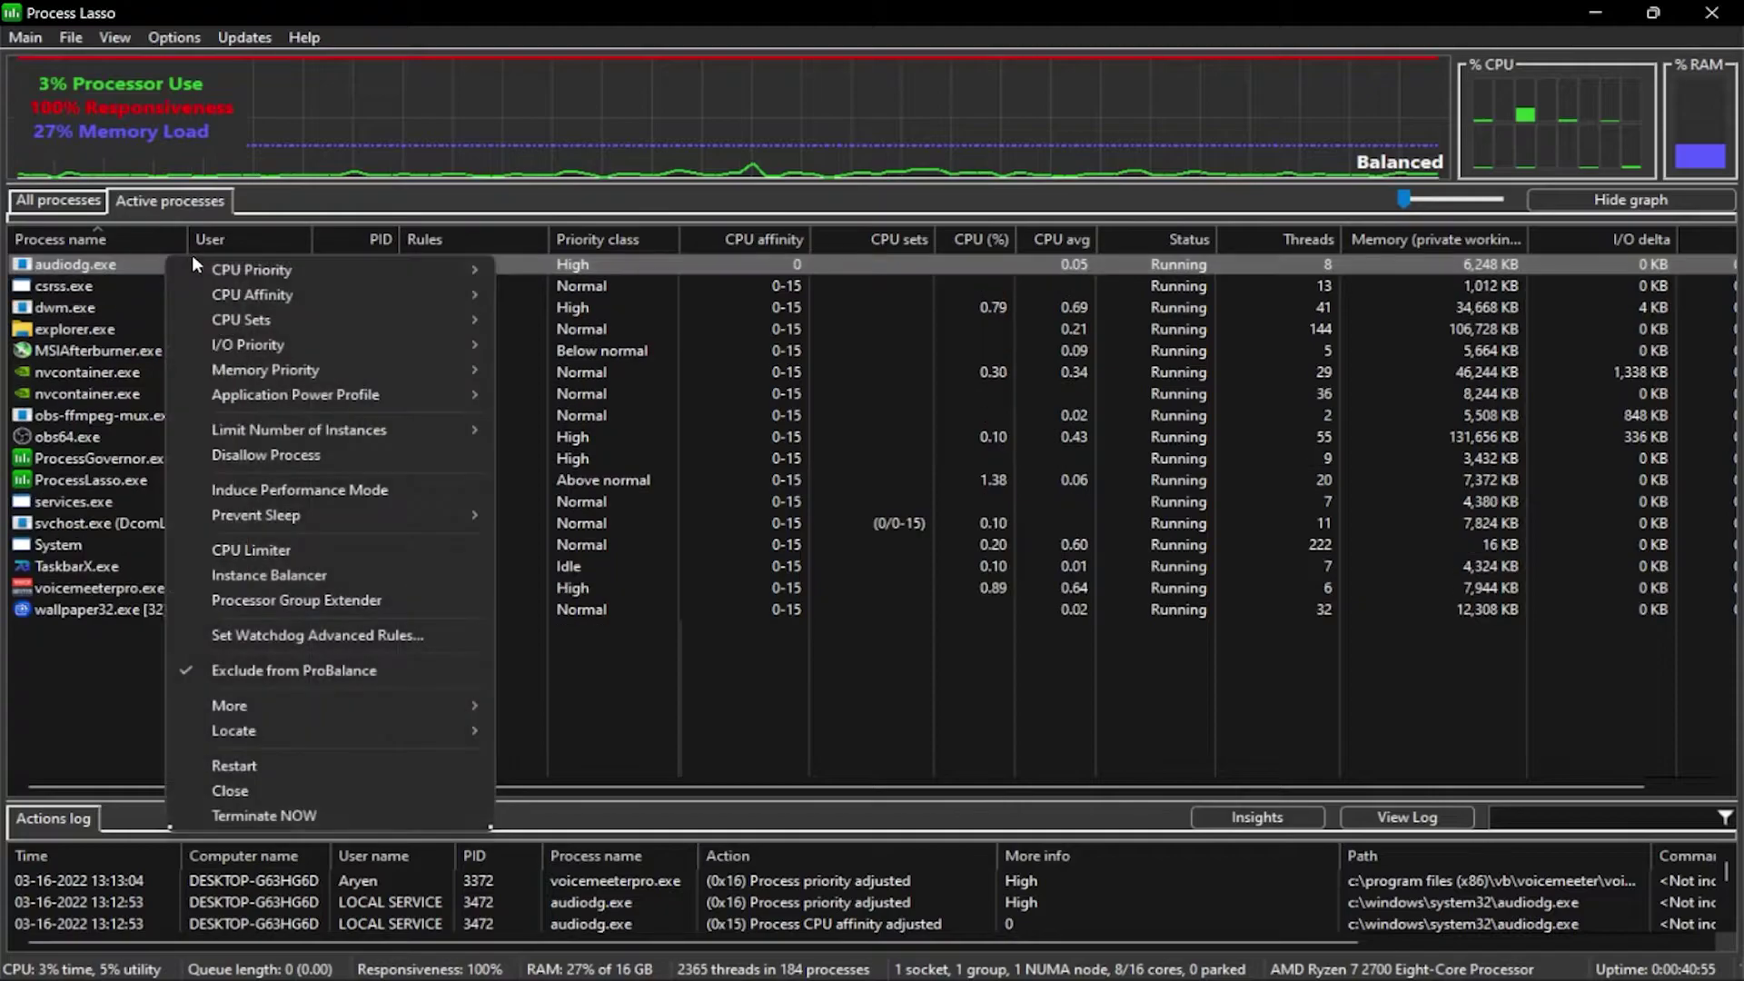
mouse_move(522, 262)
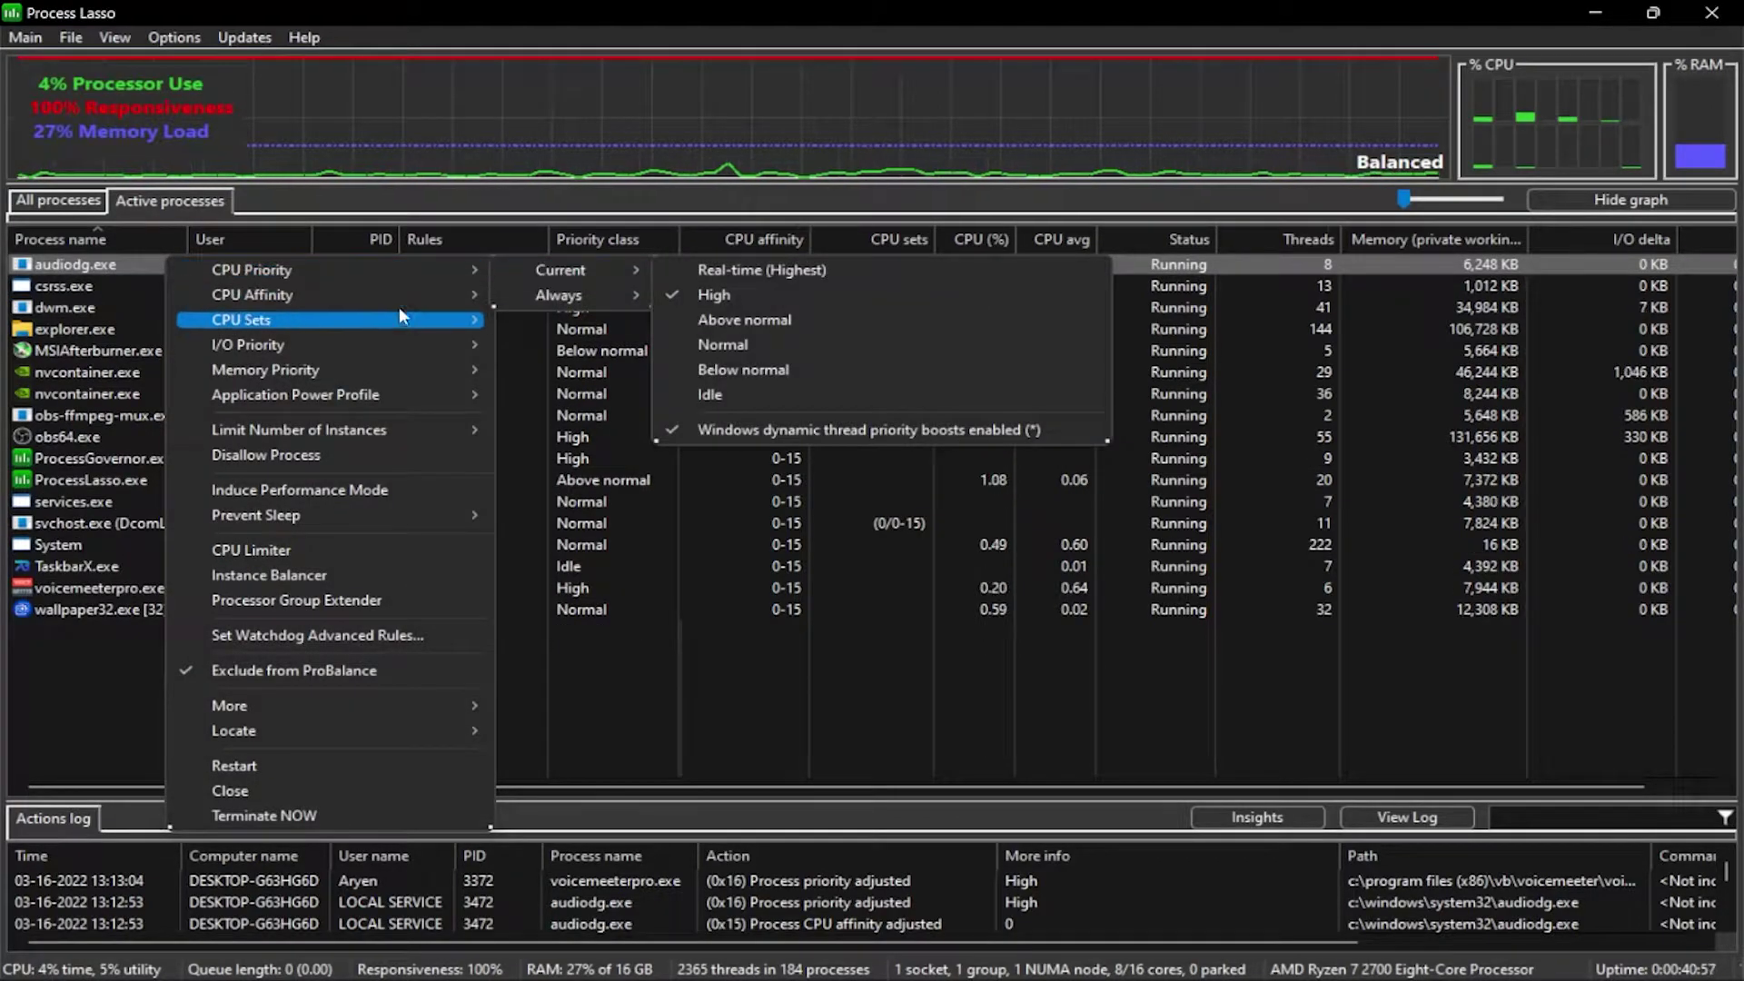
mouse_move(424, 309)
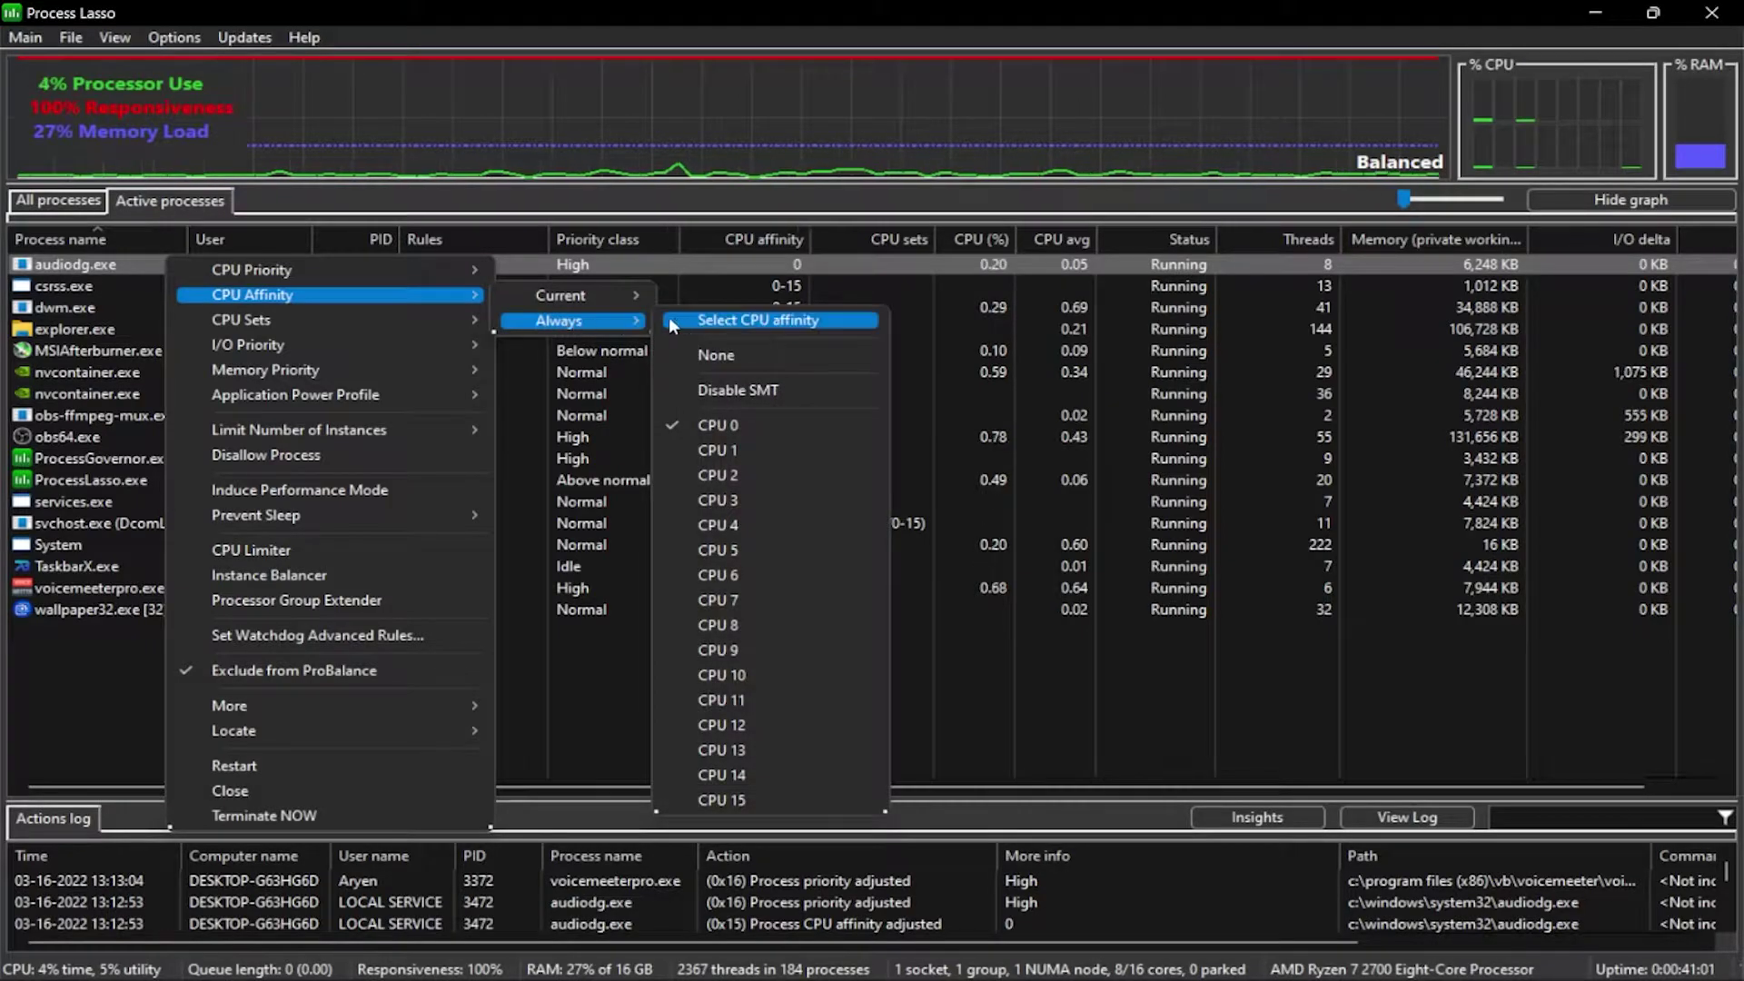
click(730, 310)
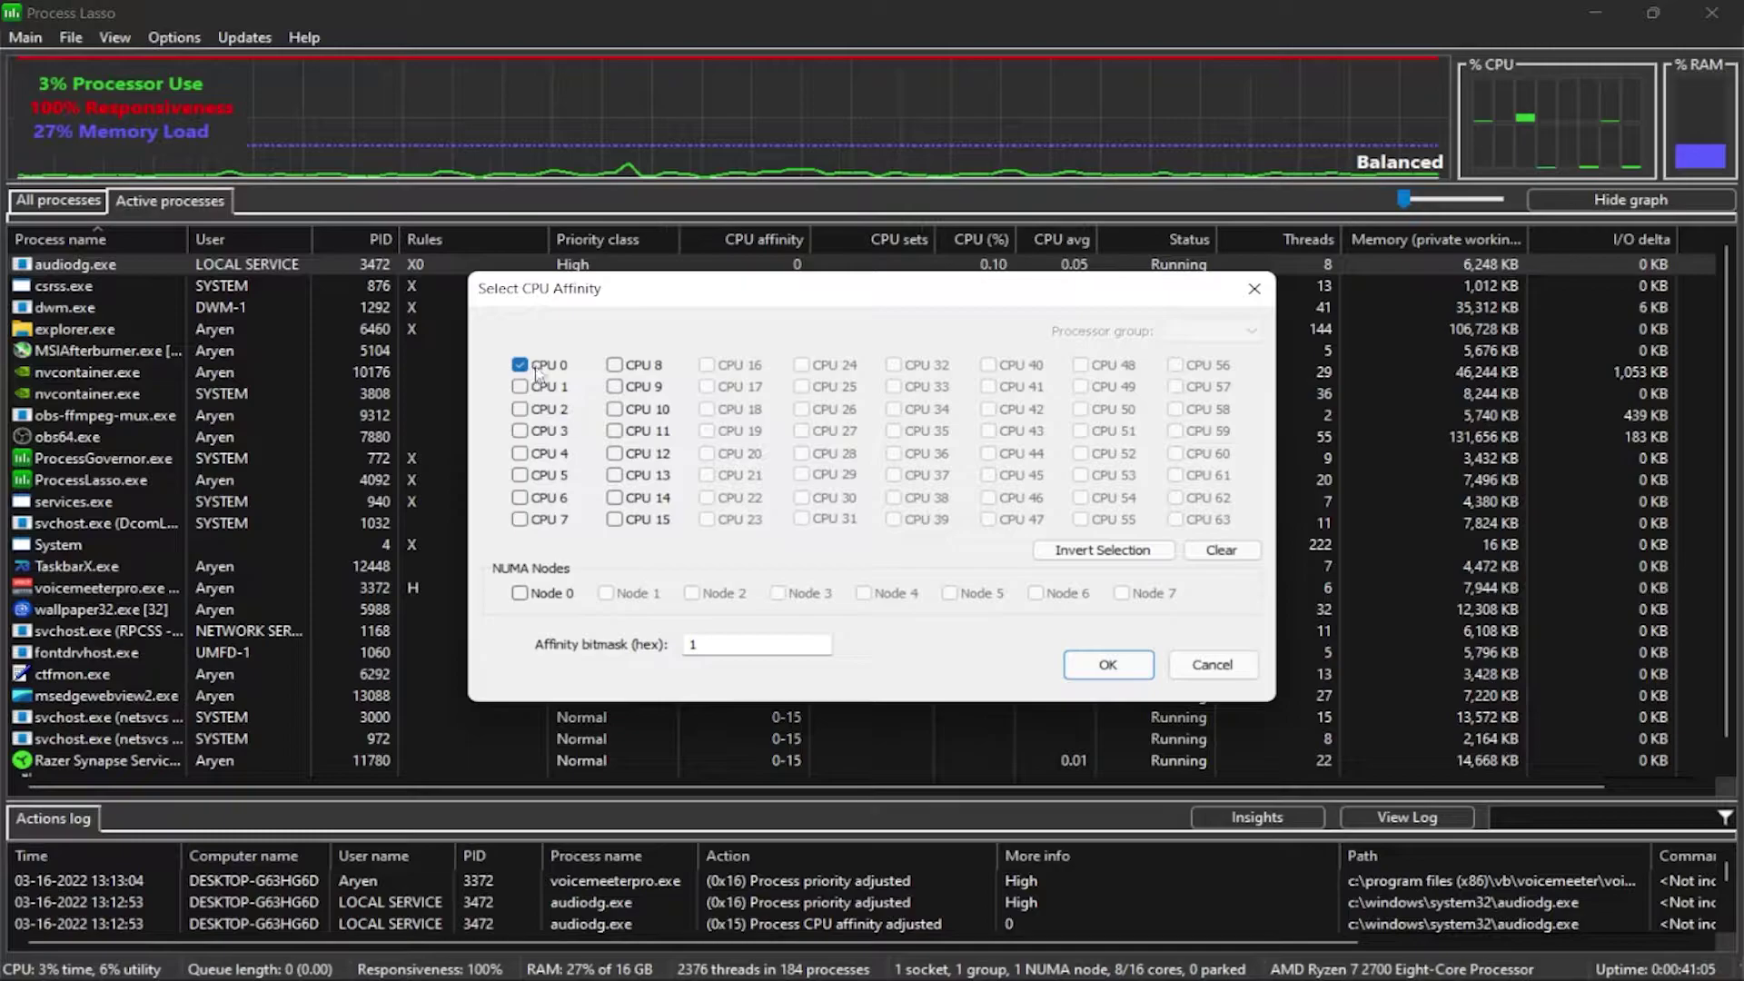
click(542, 410)
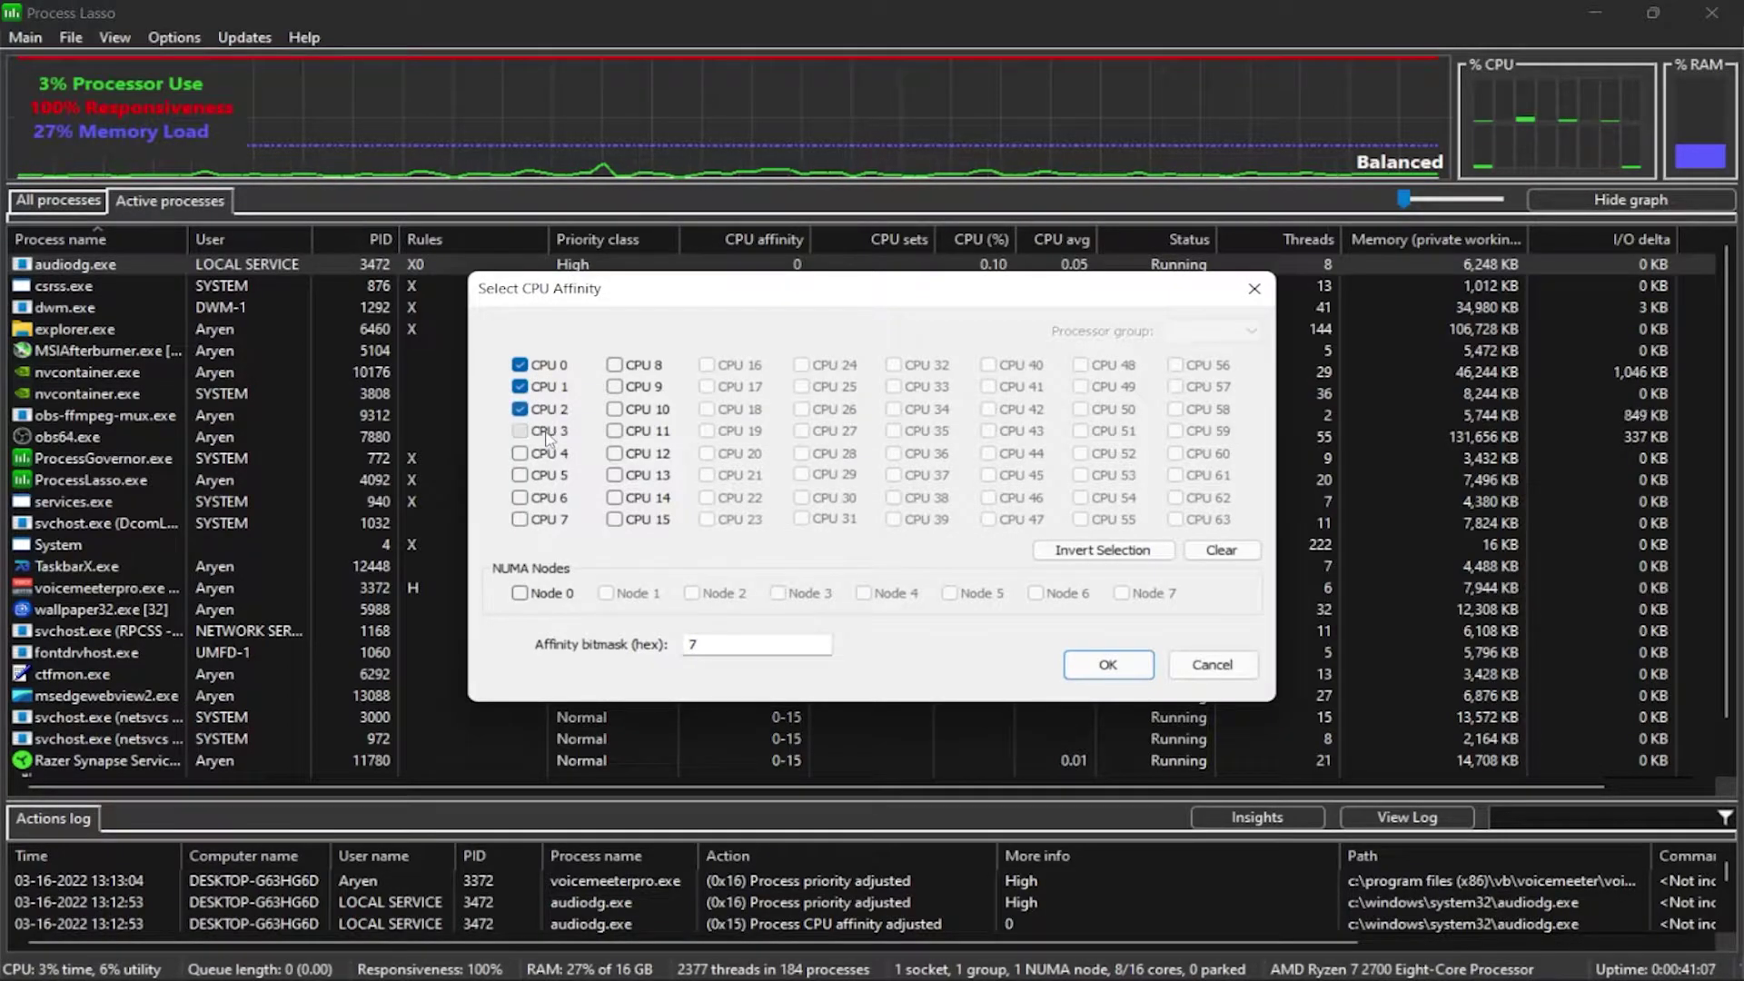
click(1101, 672)
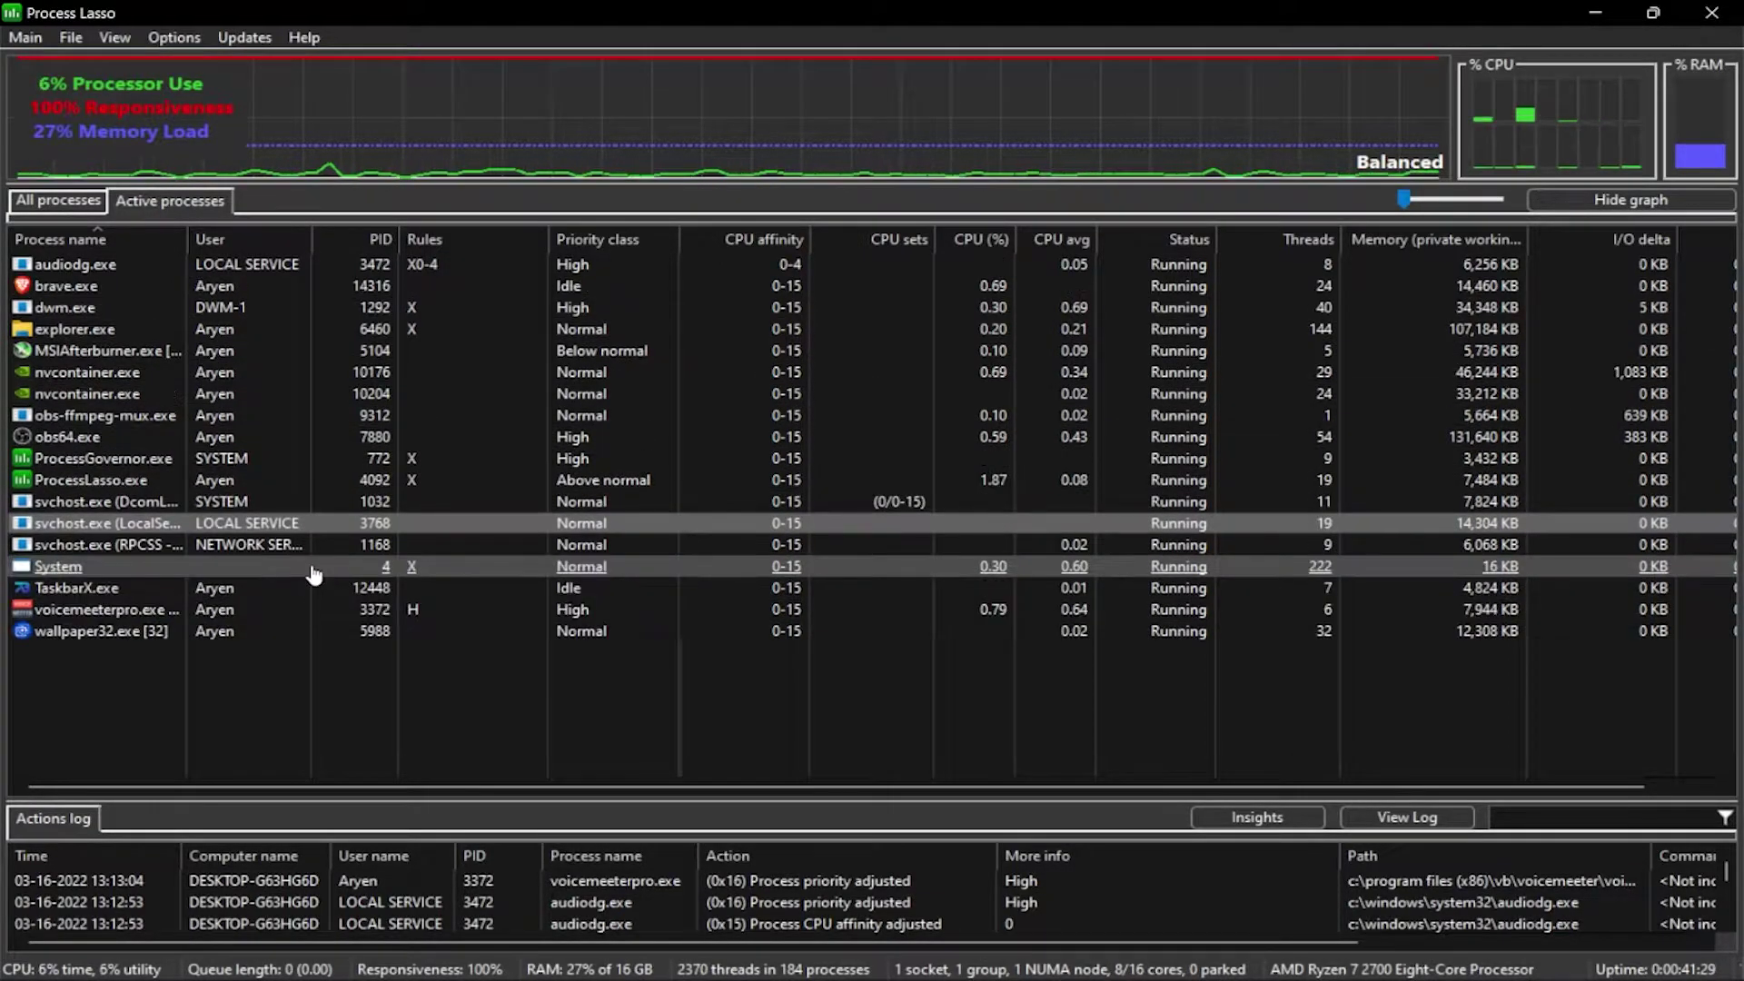
Examine the always-applied CPU priority options for TaskbarX.exe and leave them without choosing one.
right_click(323, 588)
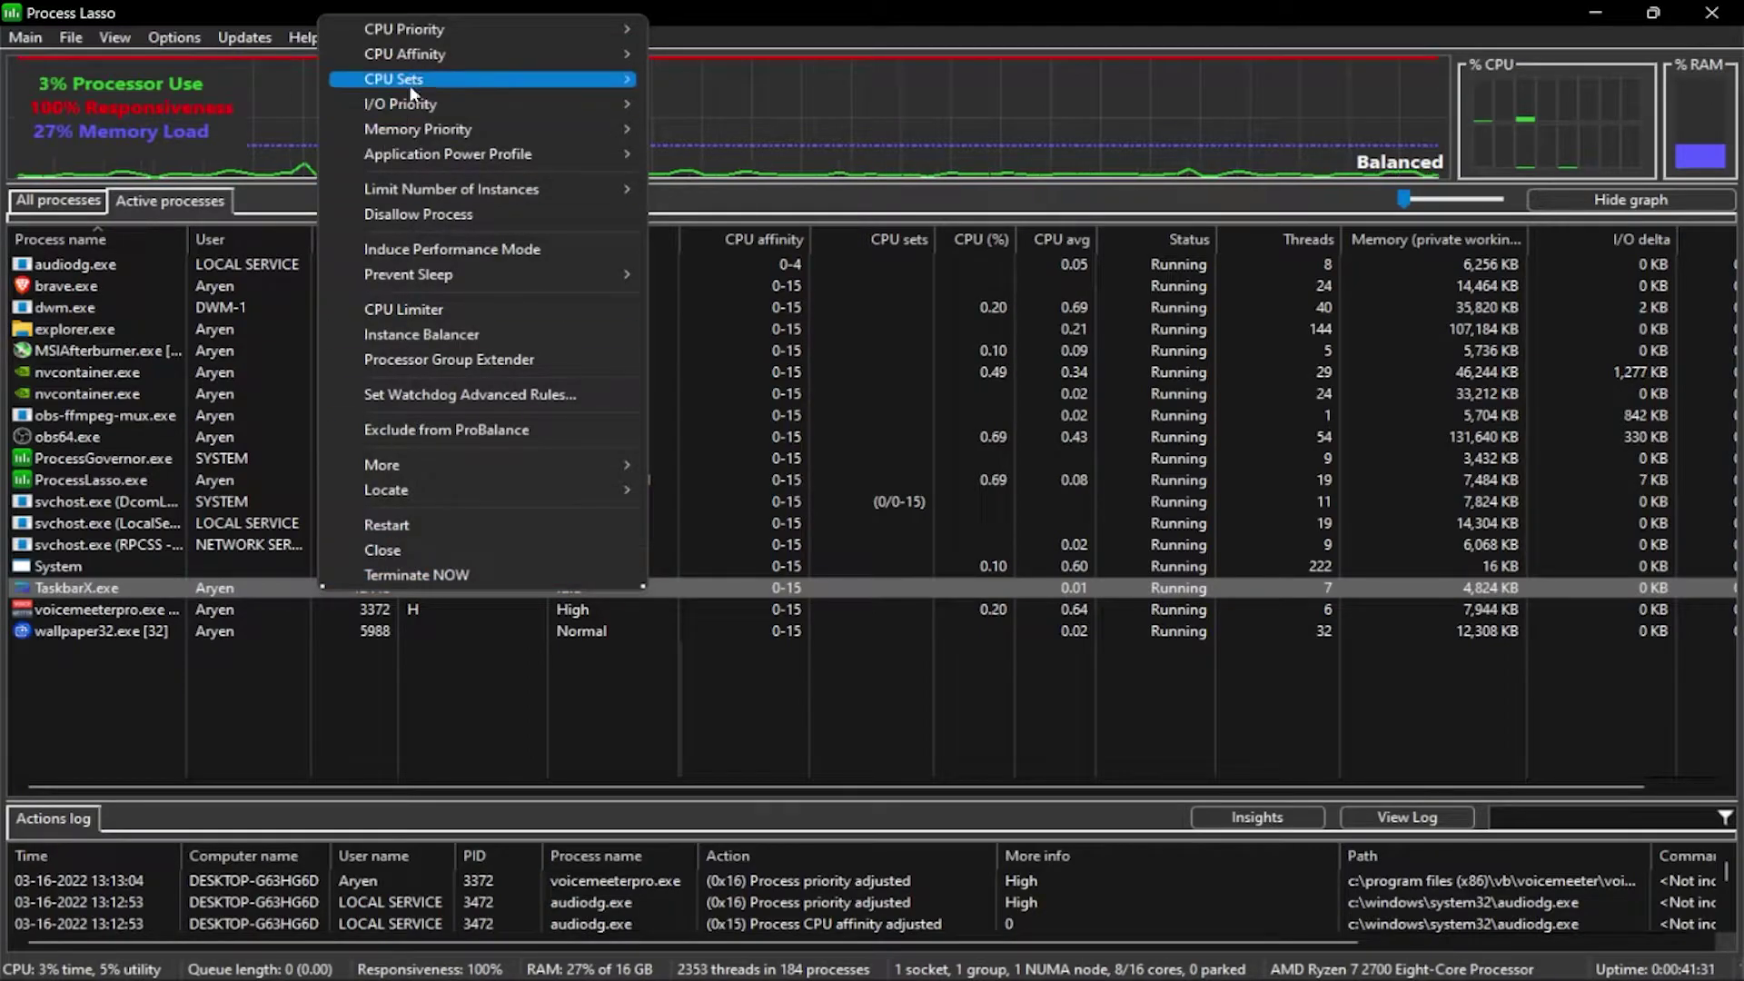
mouse_move(509, 40)
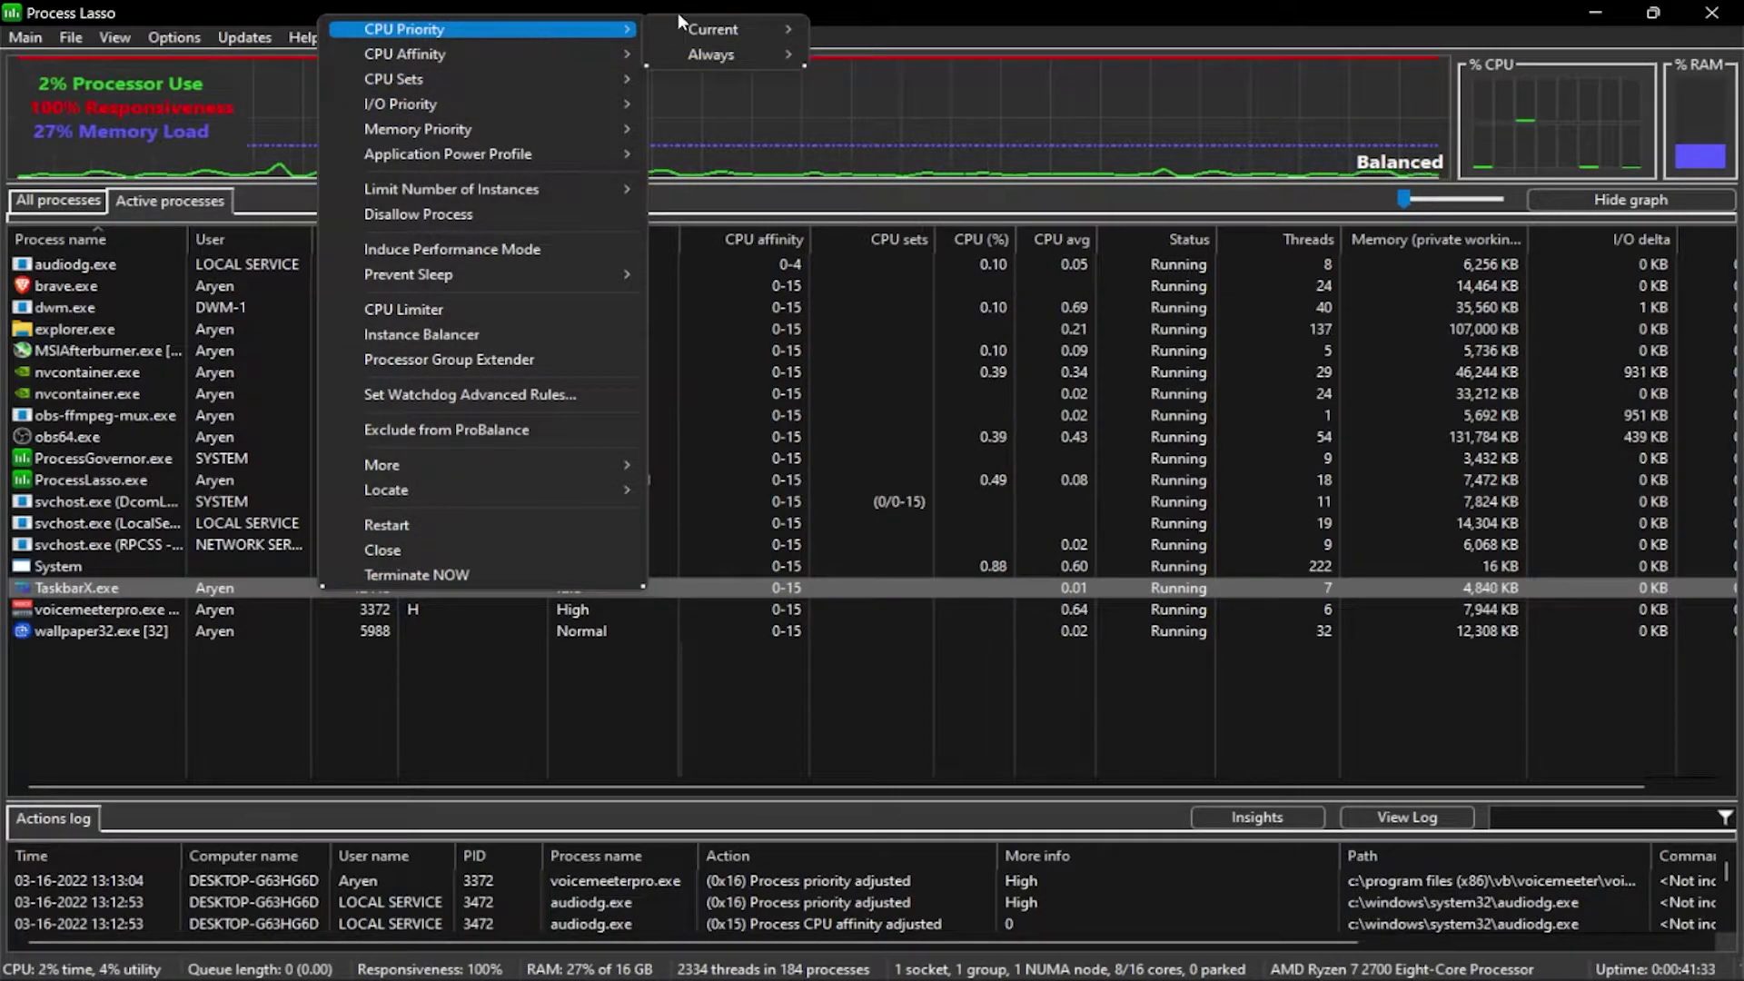
mouse_move(717, 58)
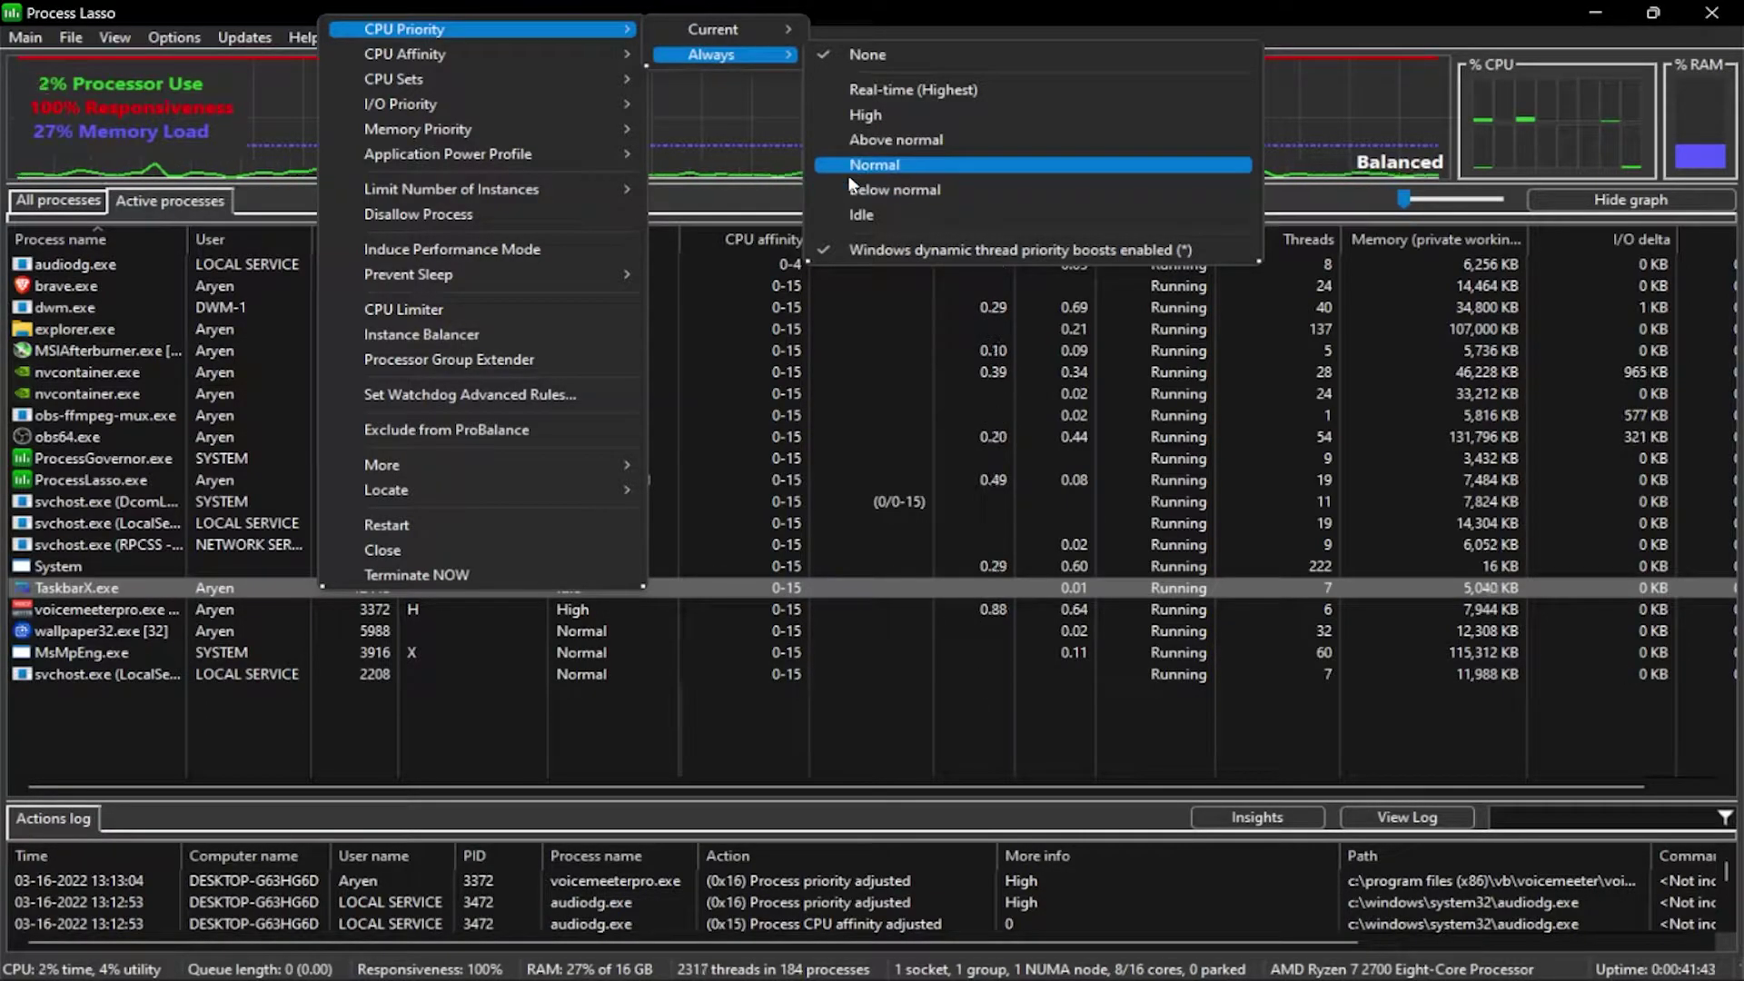
click(699, 186)
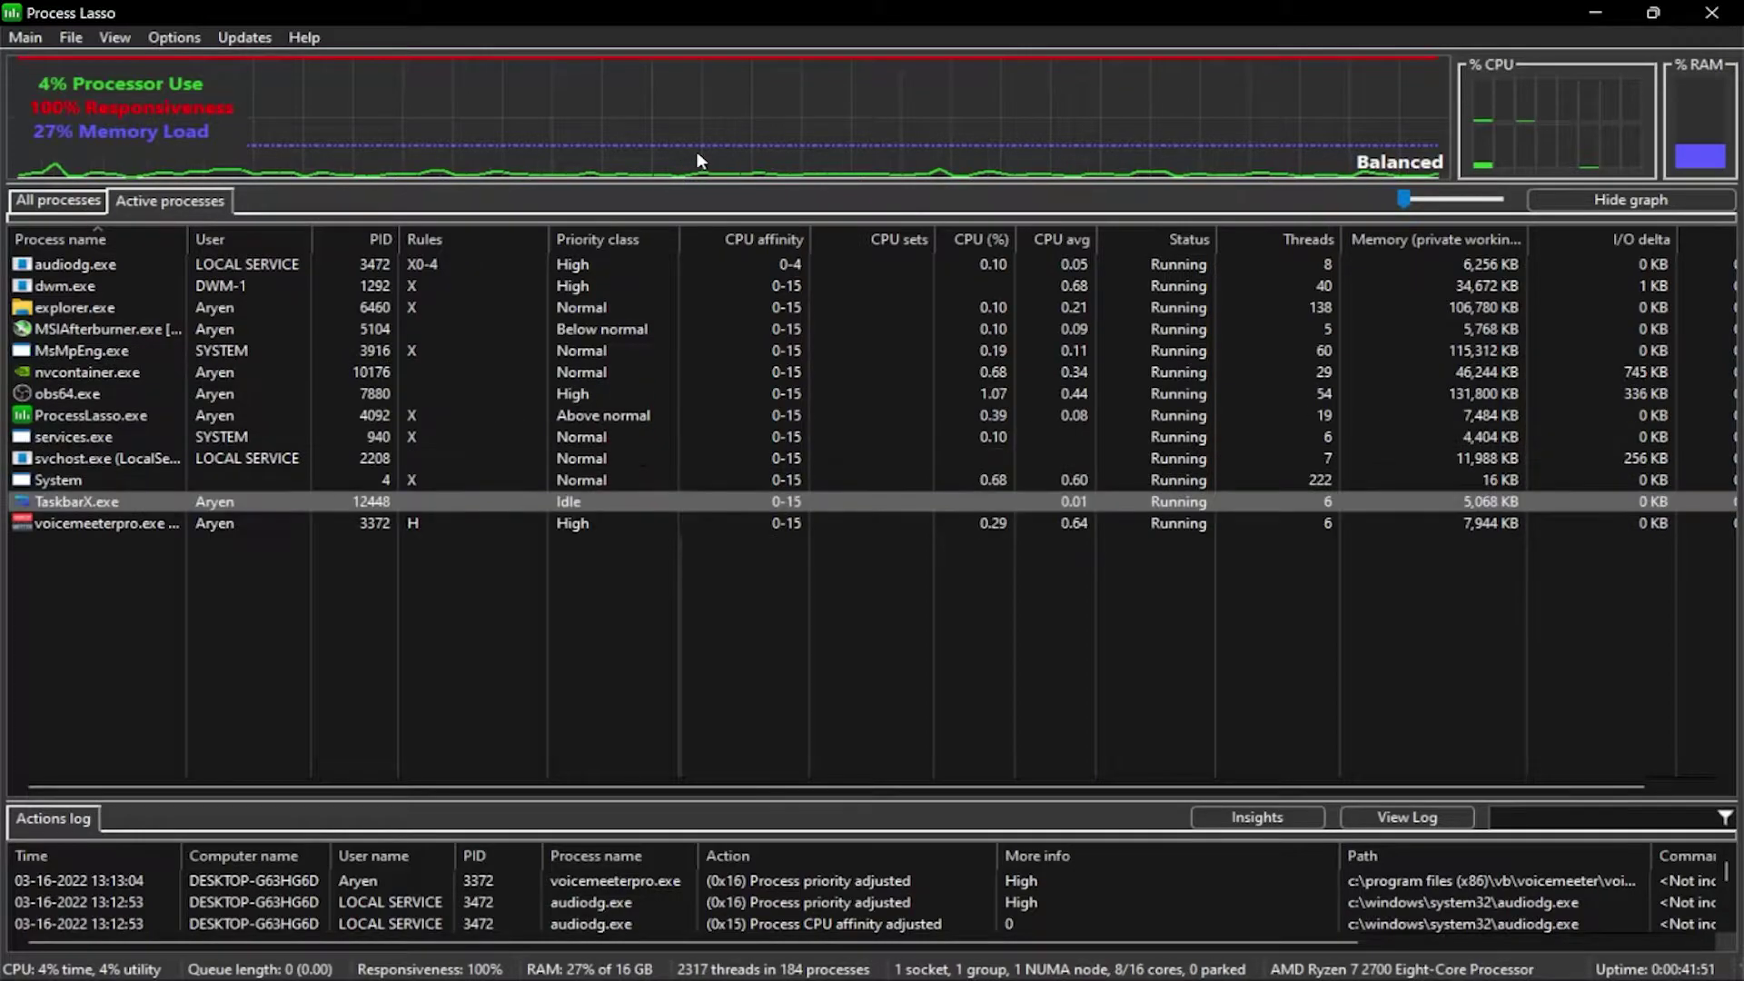
Review the always-applied CPU priority choices for audiodg.exe and reconfirm CPU 0 through CPU 4 as its affinity.
right_click(159, 265)
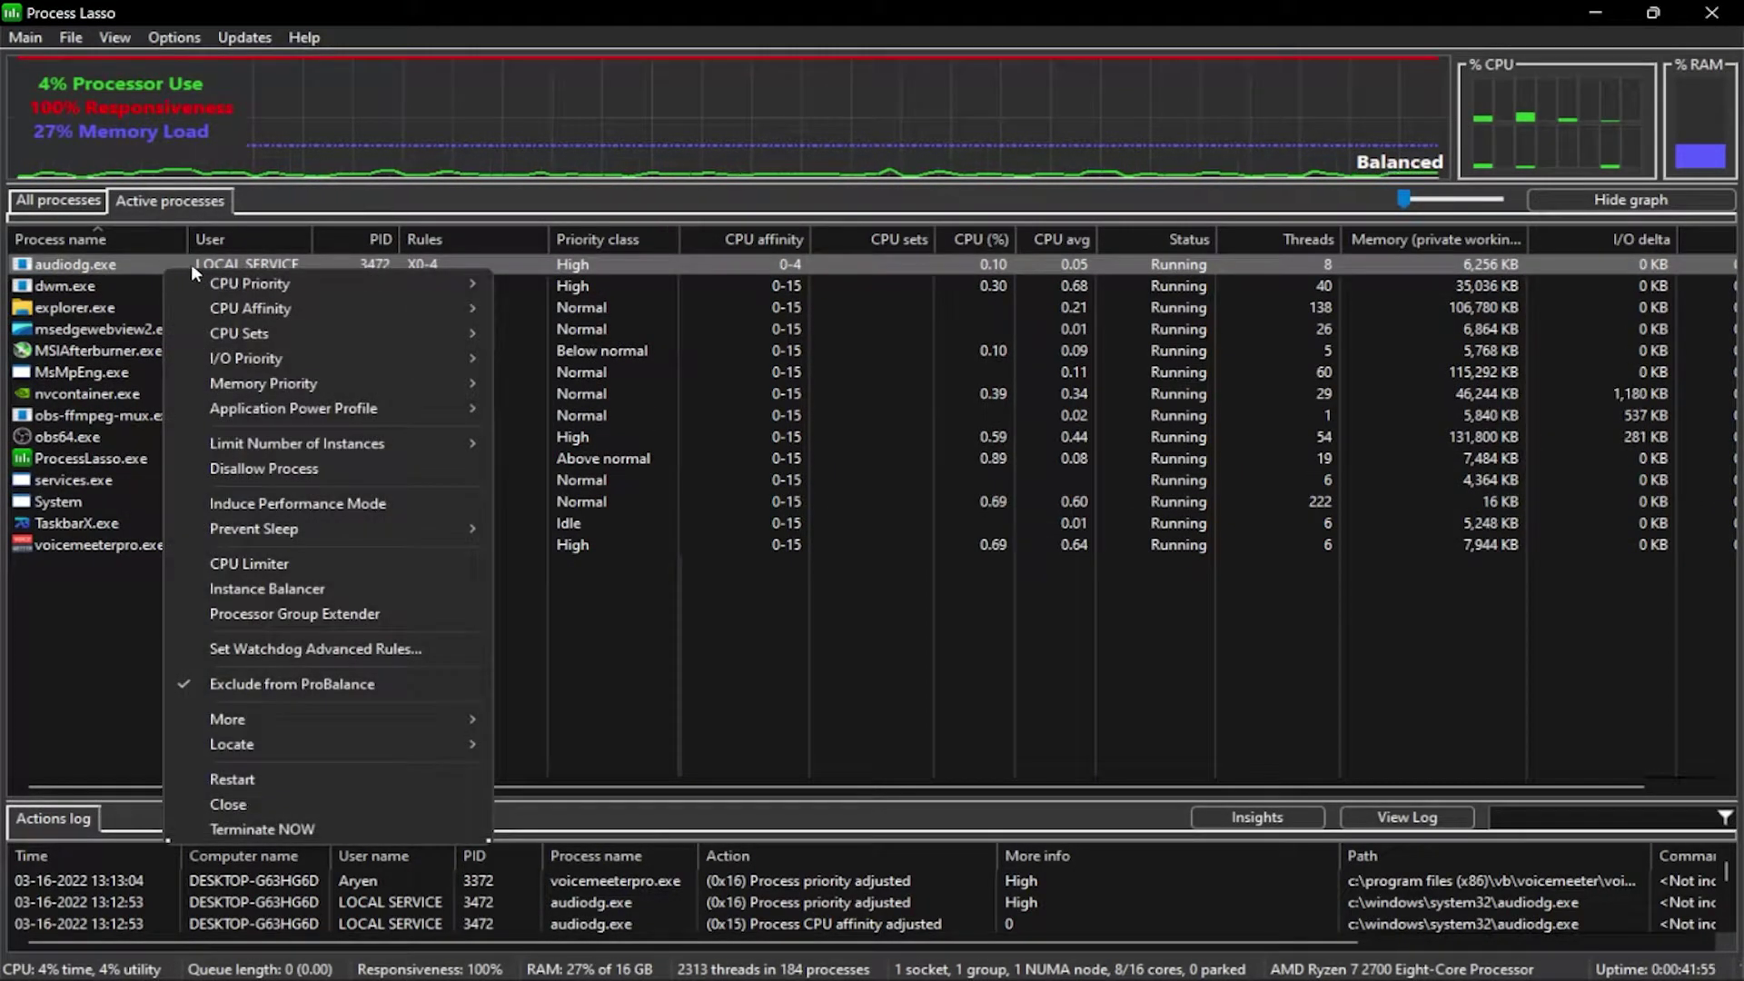
mouse_move(450, 283)
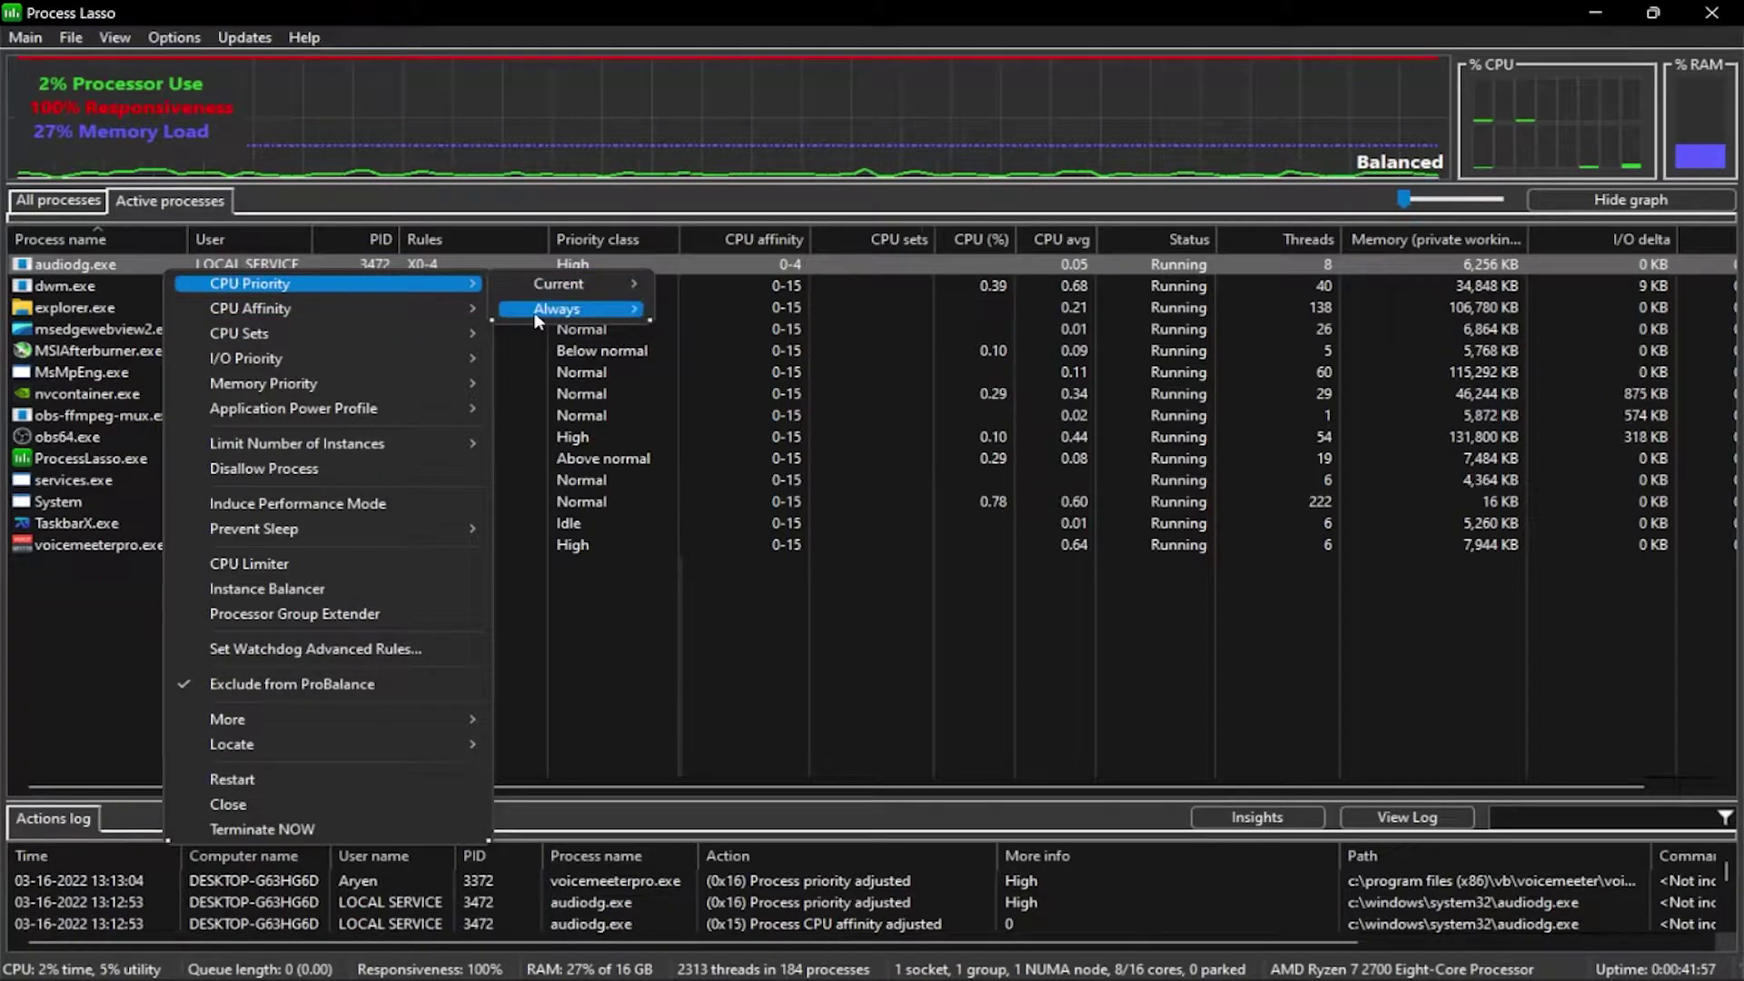
mouse_move(559, 310)
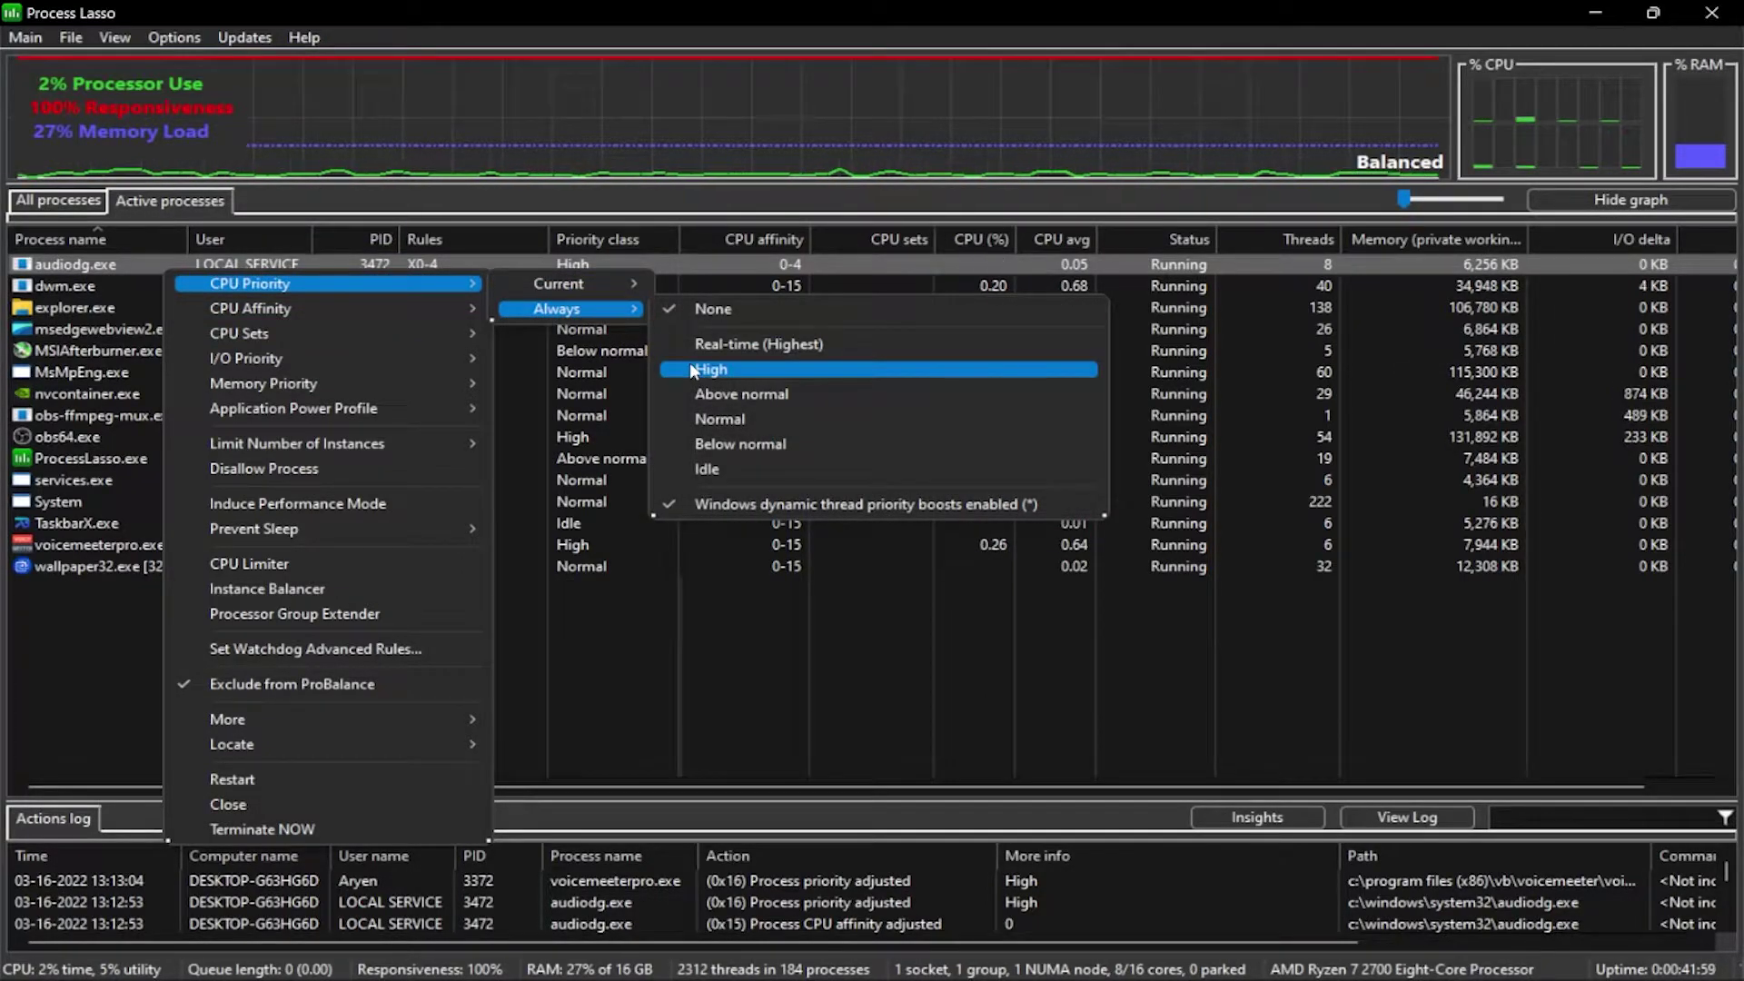
mouse_move(412, 318)
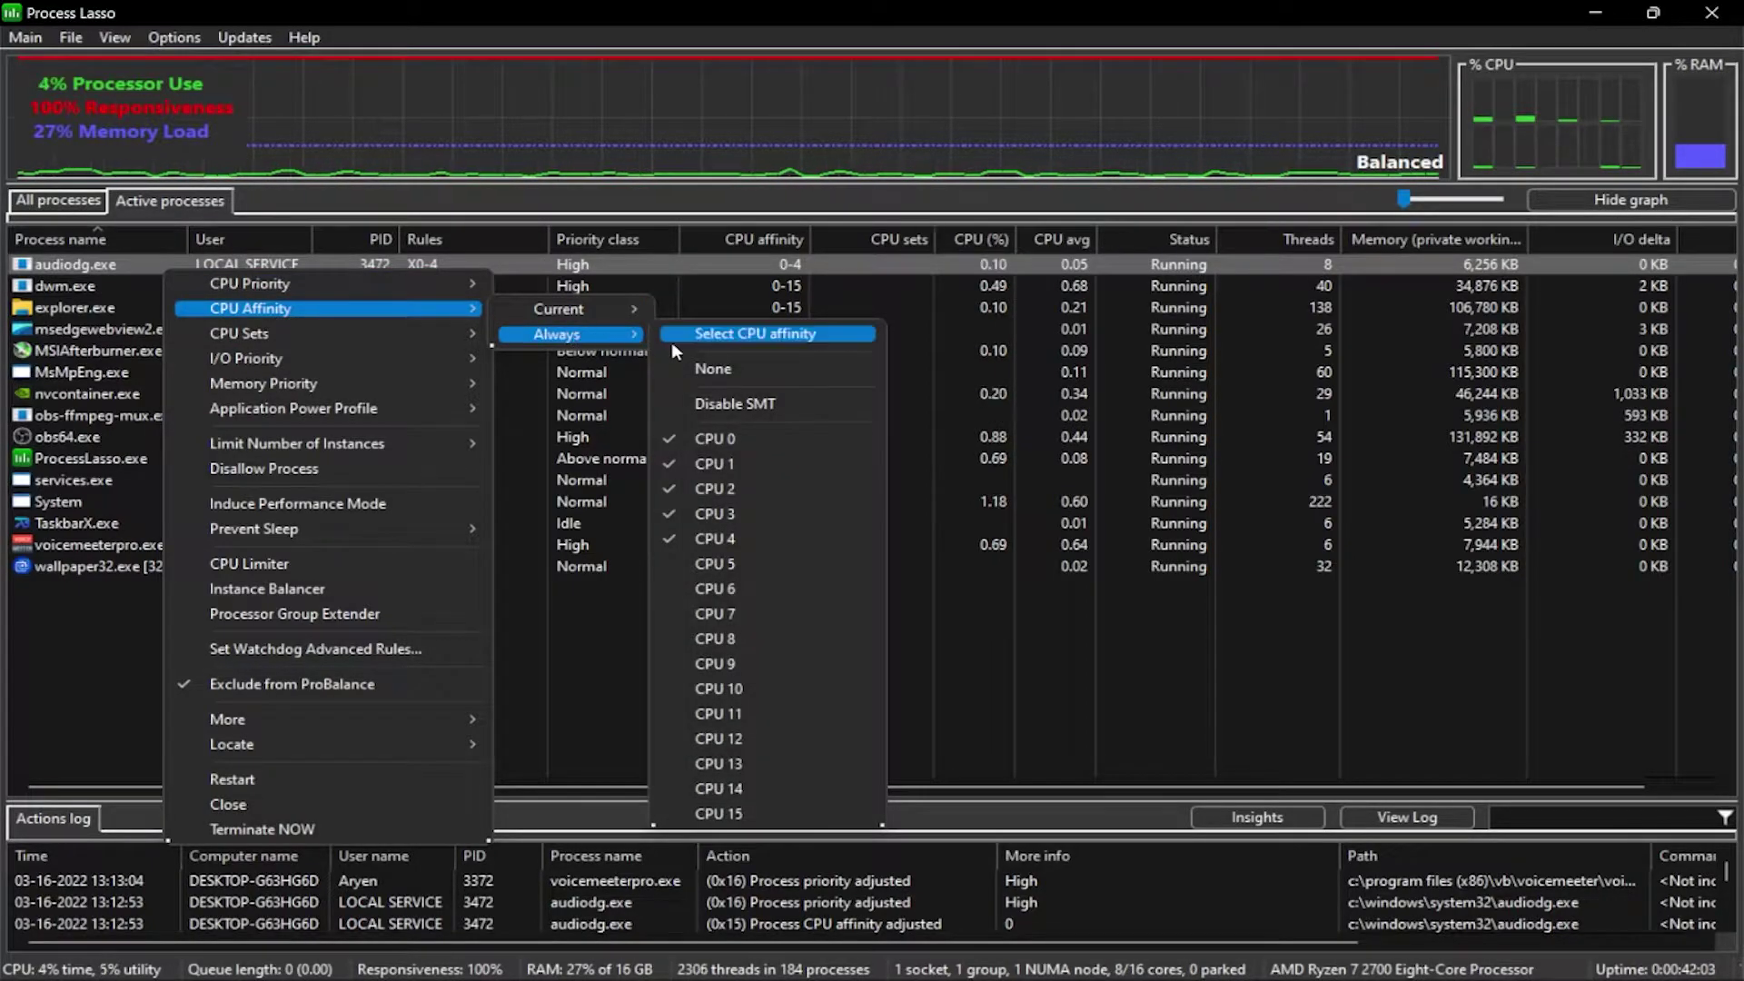
click(674, 343)
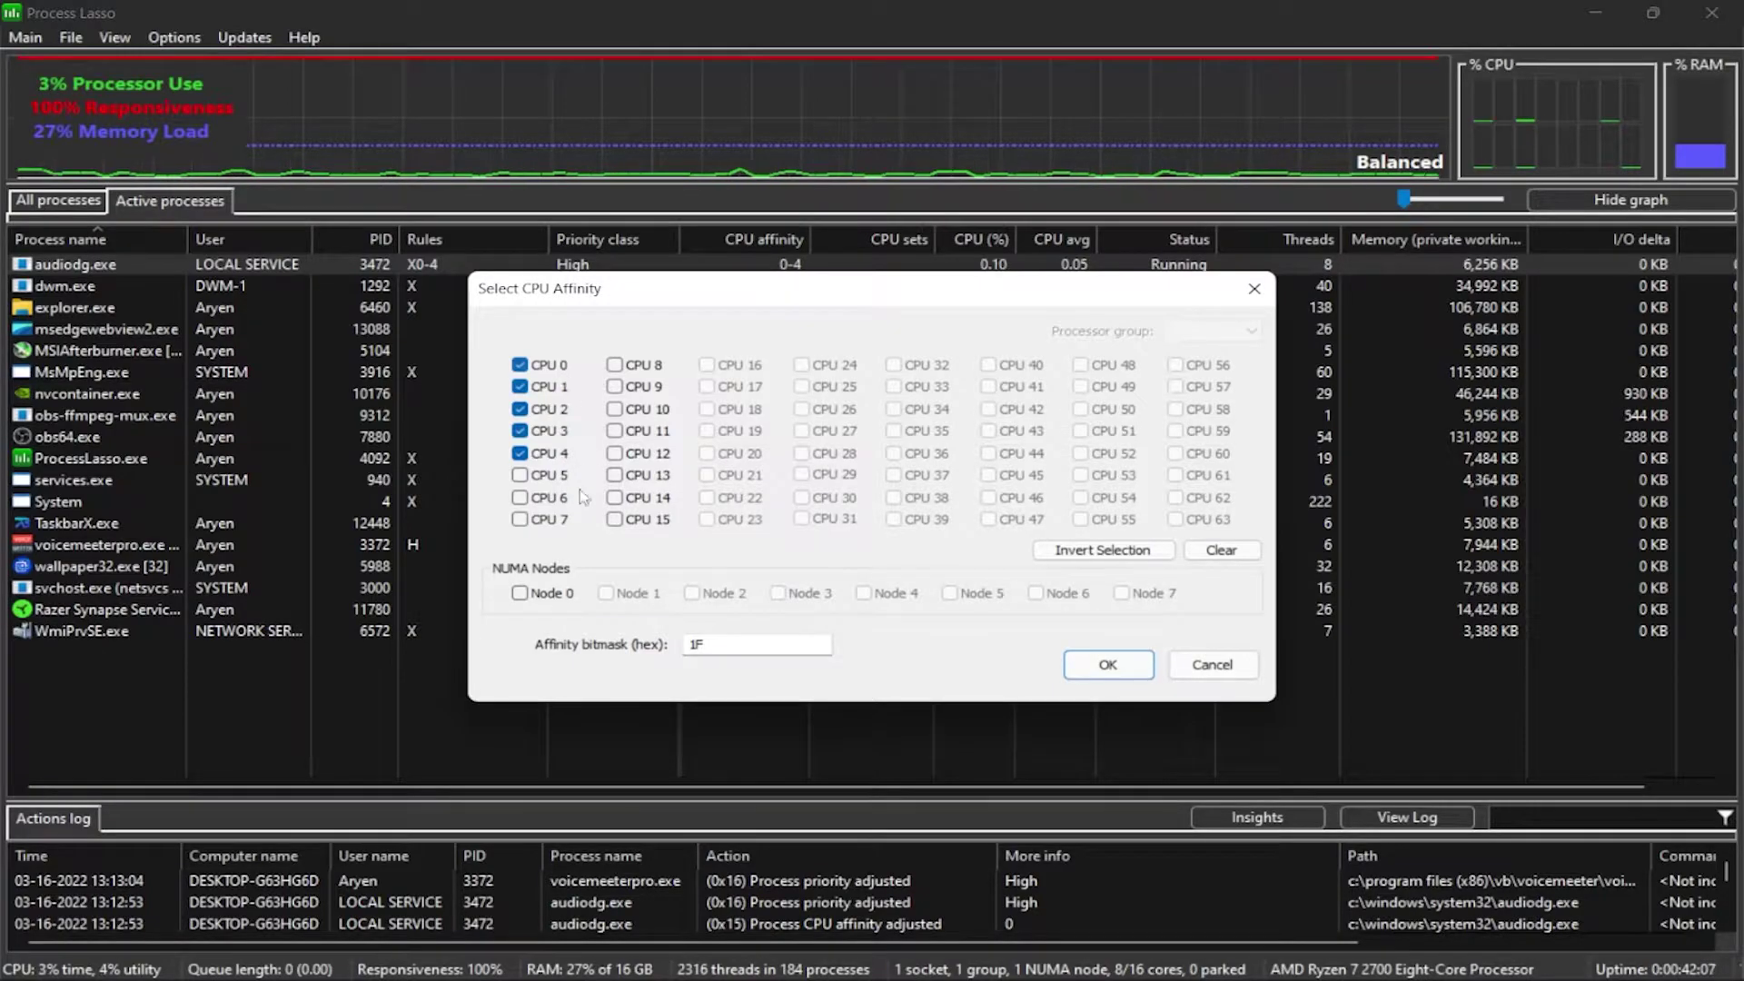
click(1114, 671)
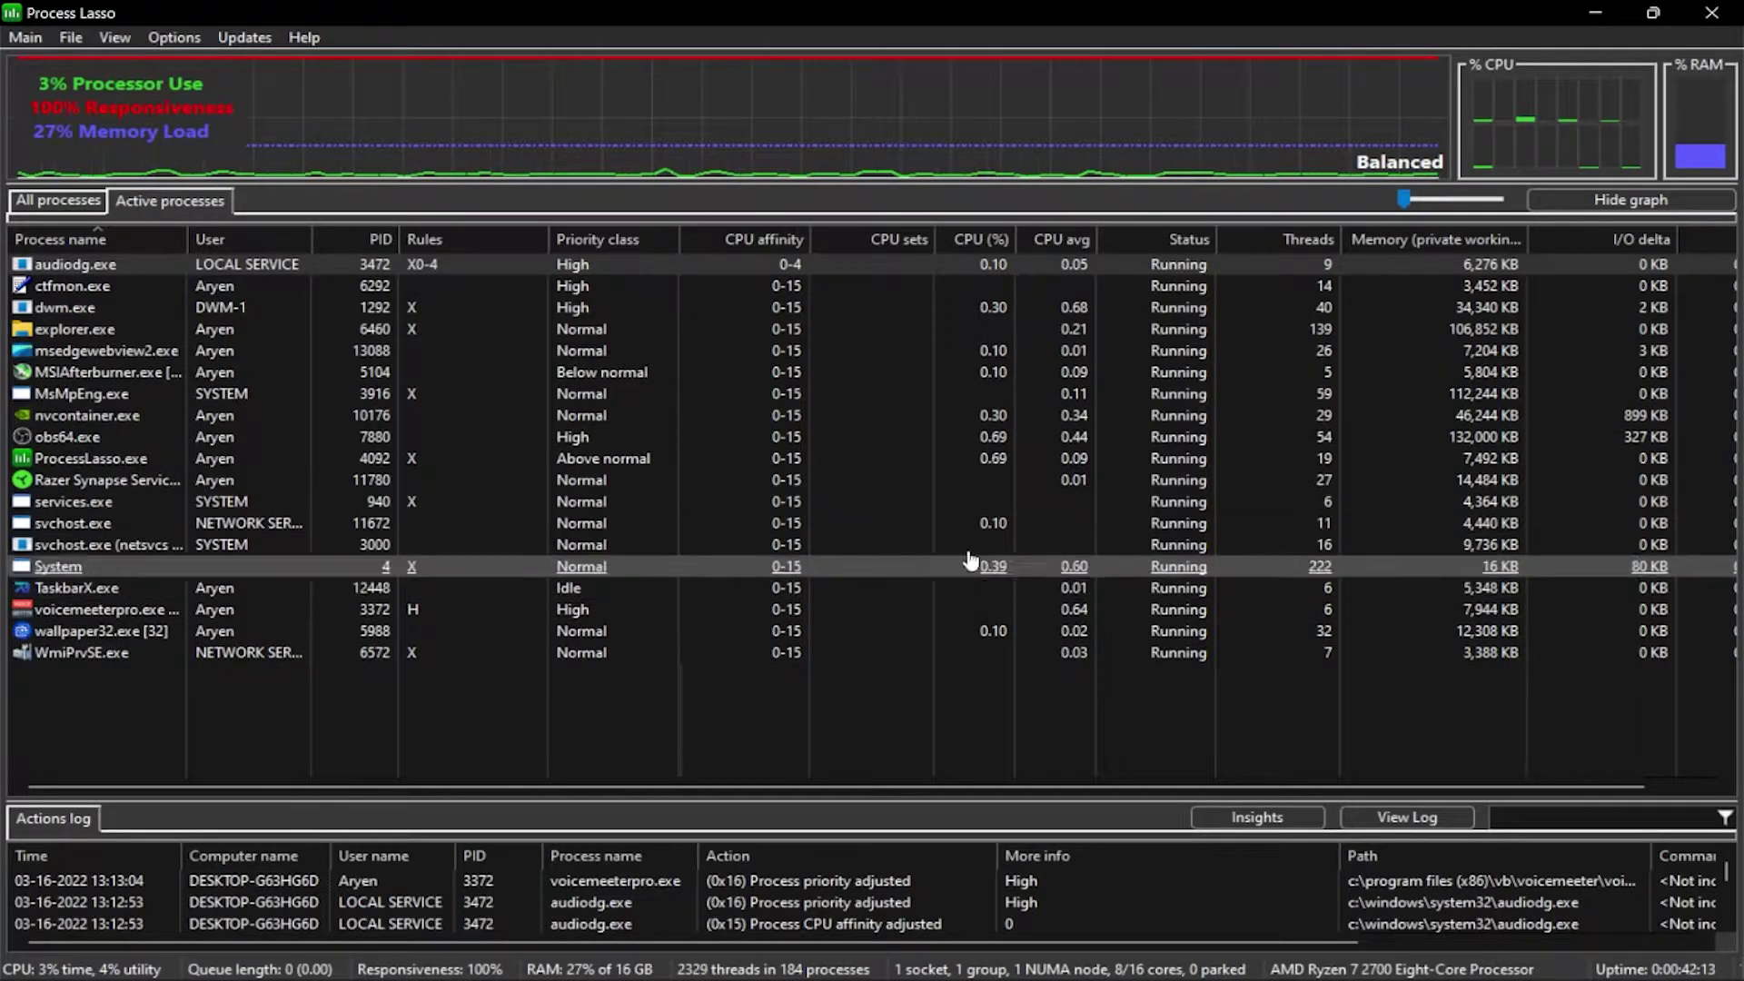
Set the general GUI refresh interval to 1s (default).
click(173, 37)
mouse_move(291, 62)
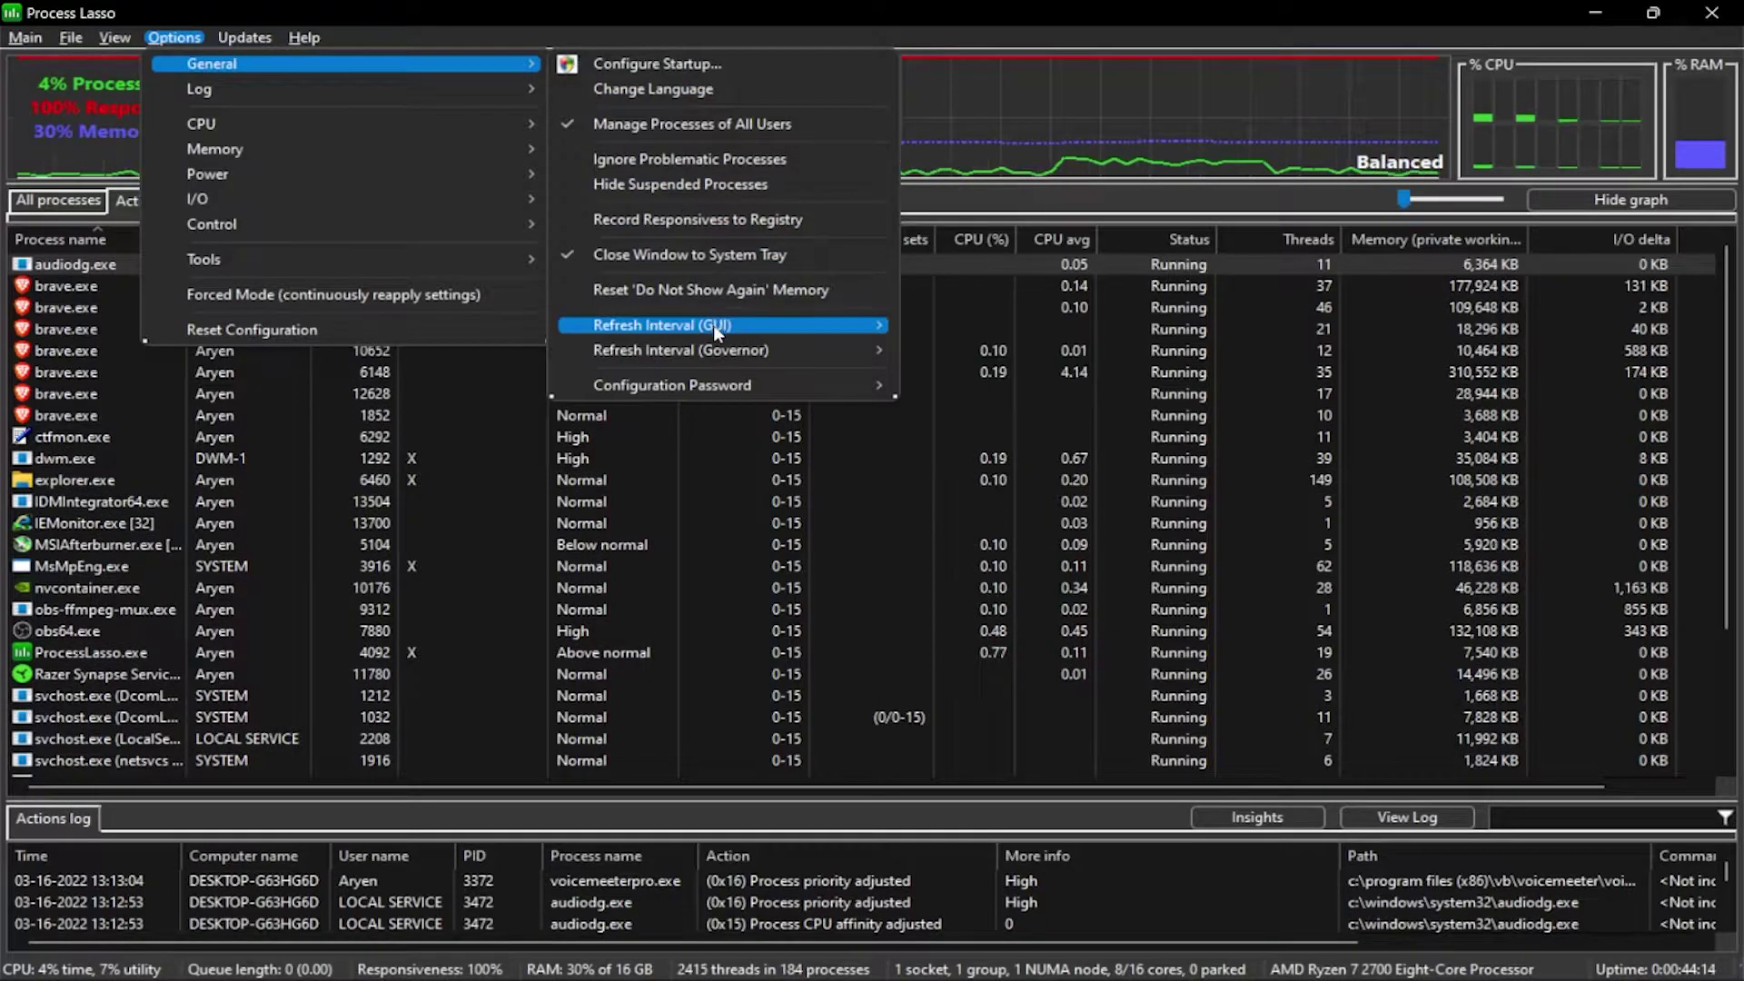
mouse_move(713, 327)
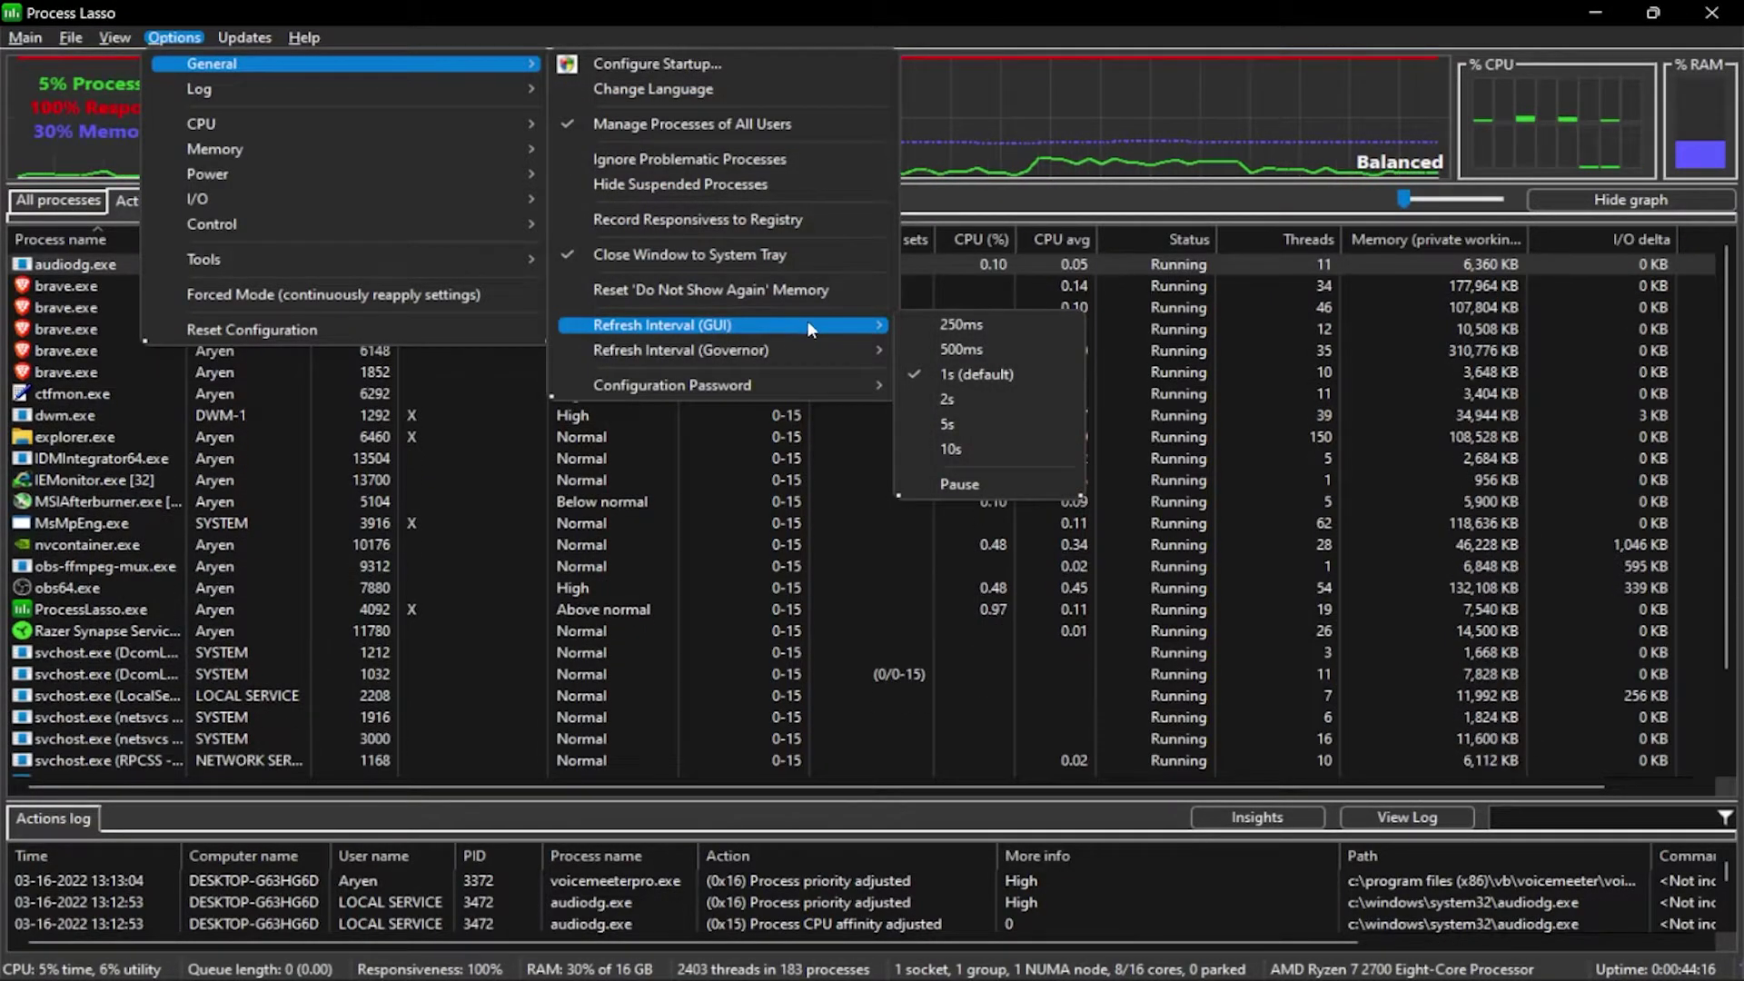
click(968, 380)
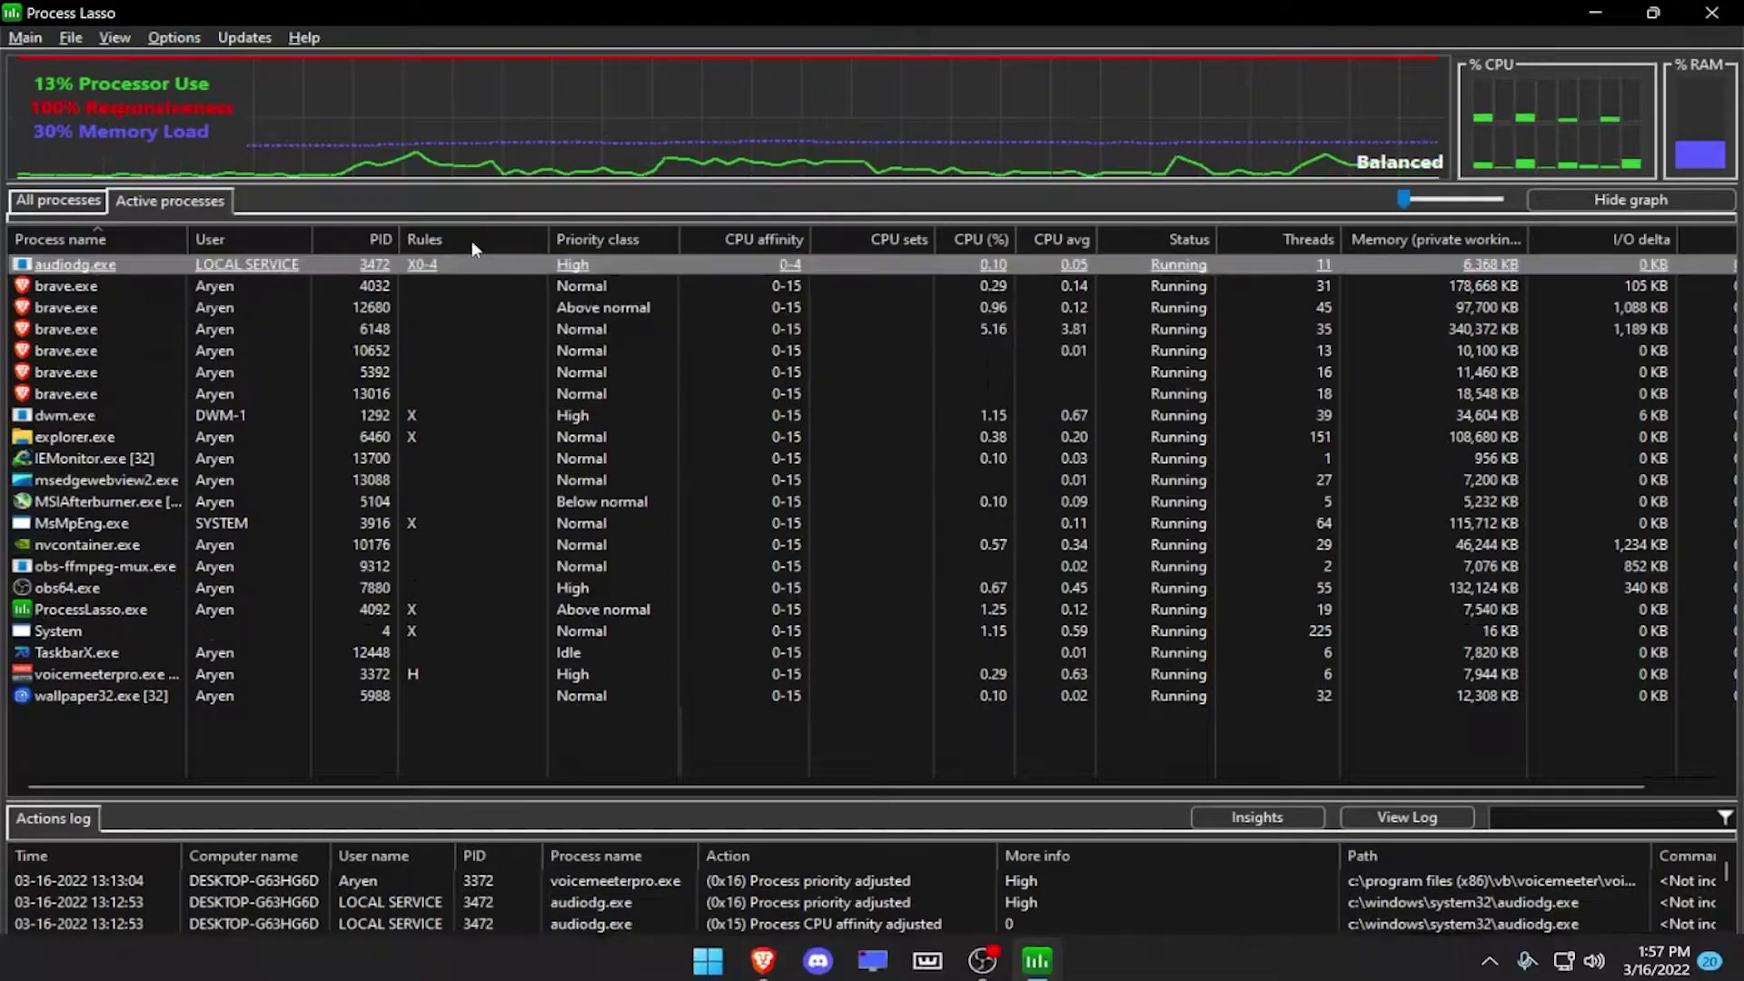
Select Ultimate Performance as the power profile for Performance Mode and confirm it.
click(161, 36)
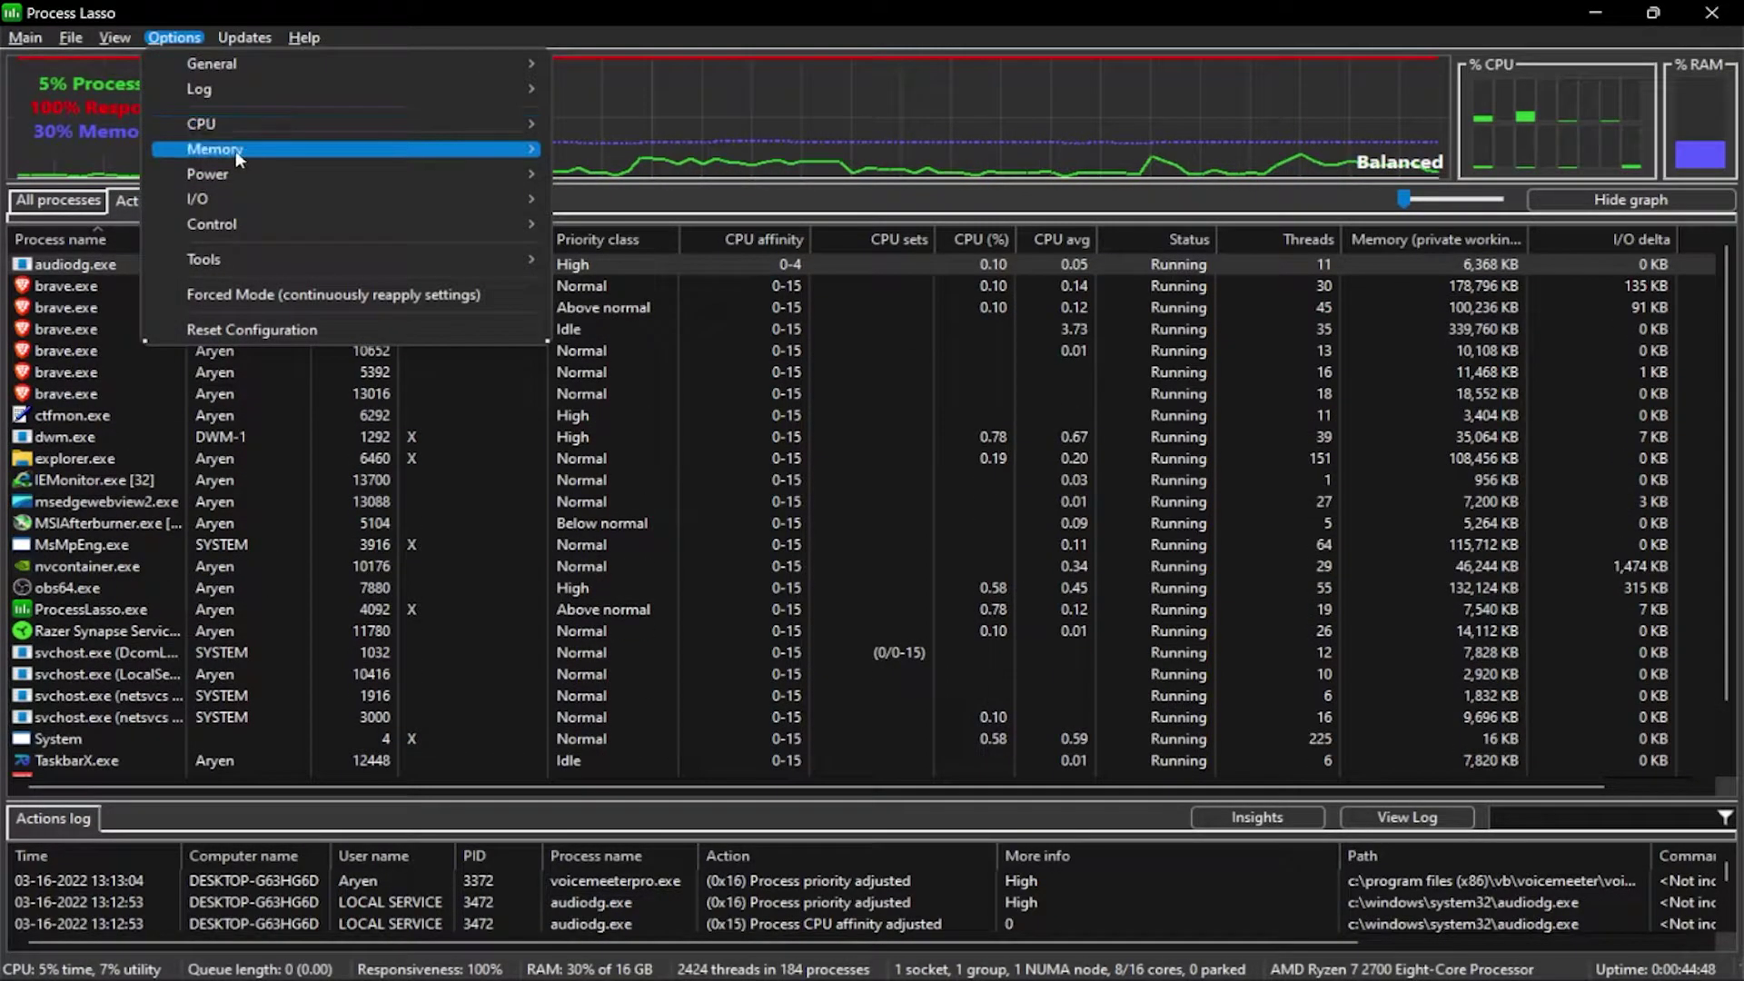
mouse_move(258, 174)
mouse_move(620, 172)
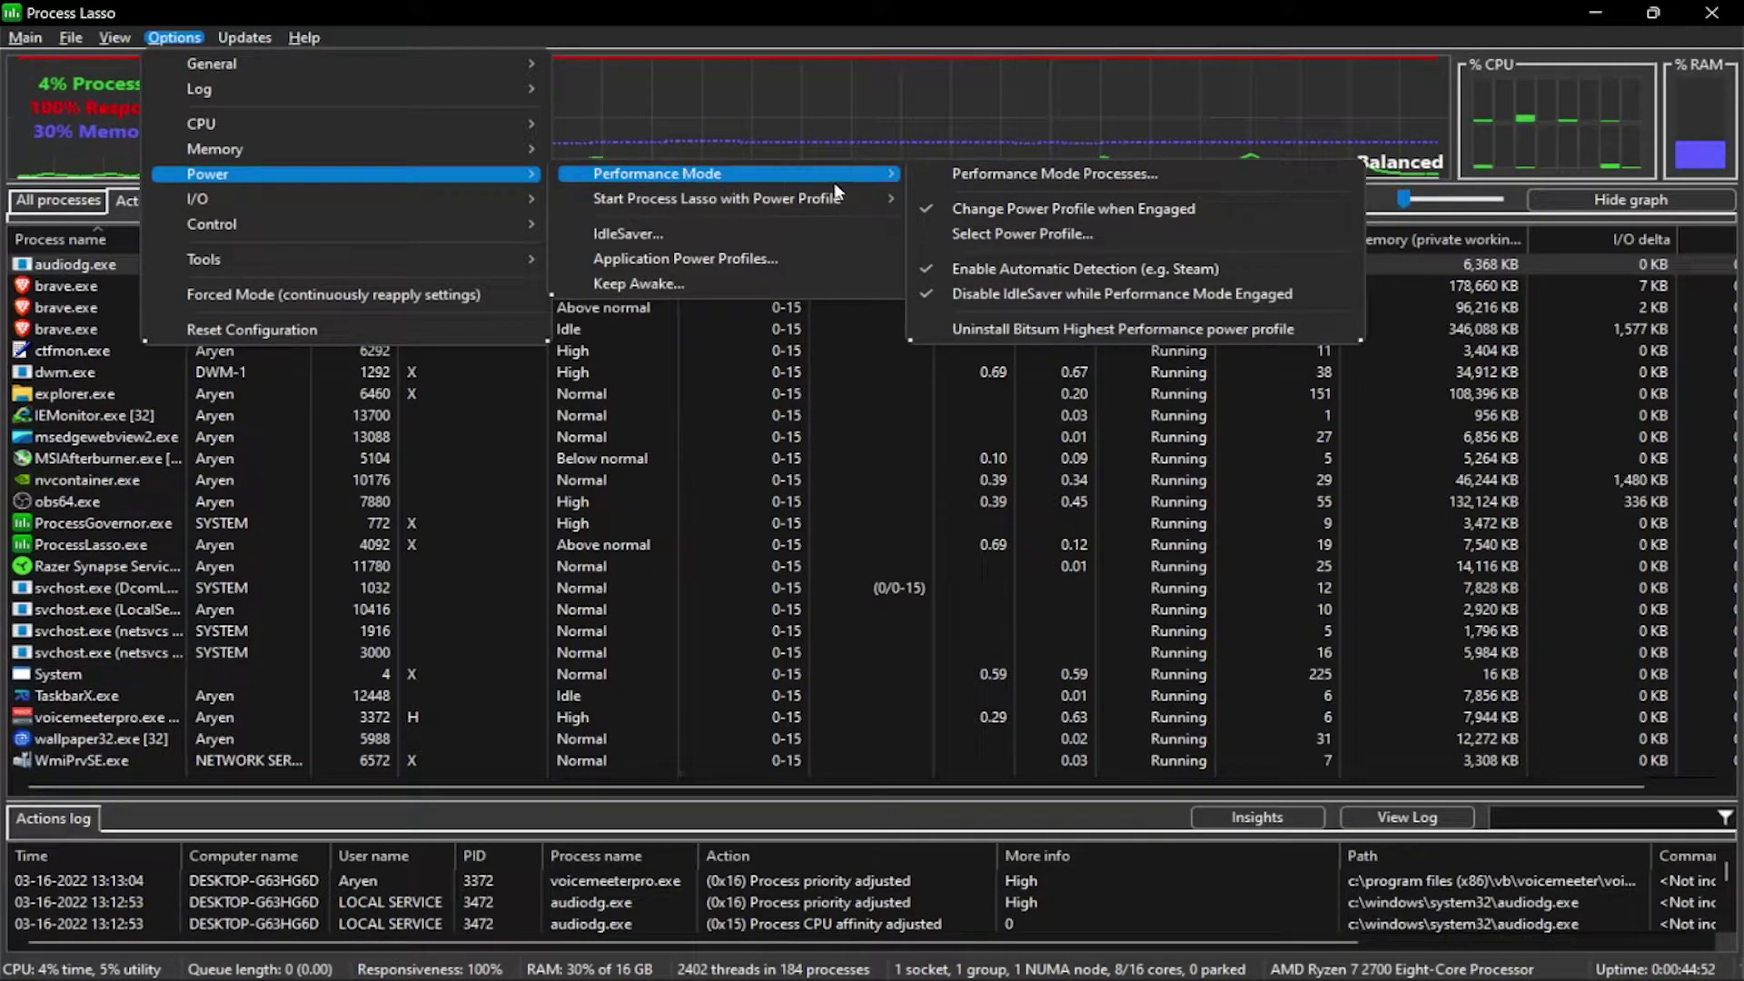
click(1026, 232)
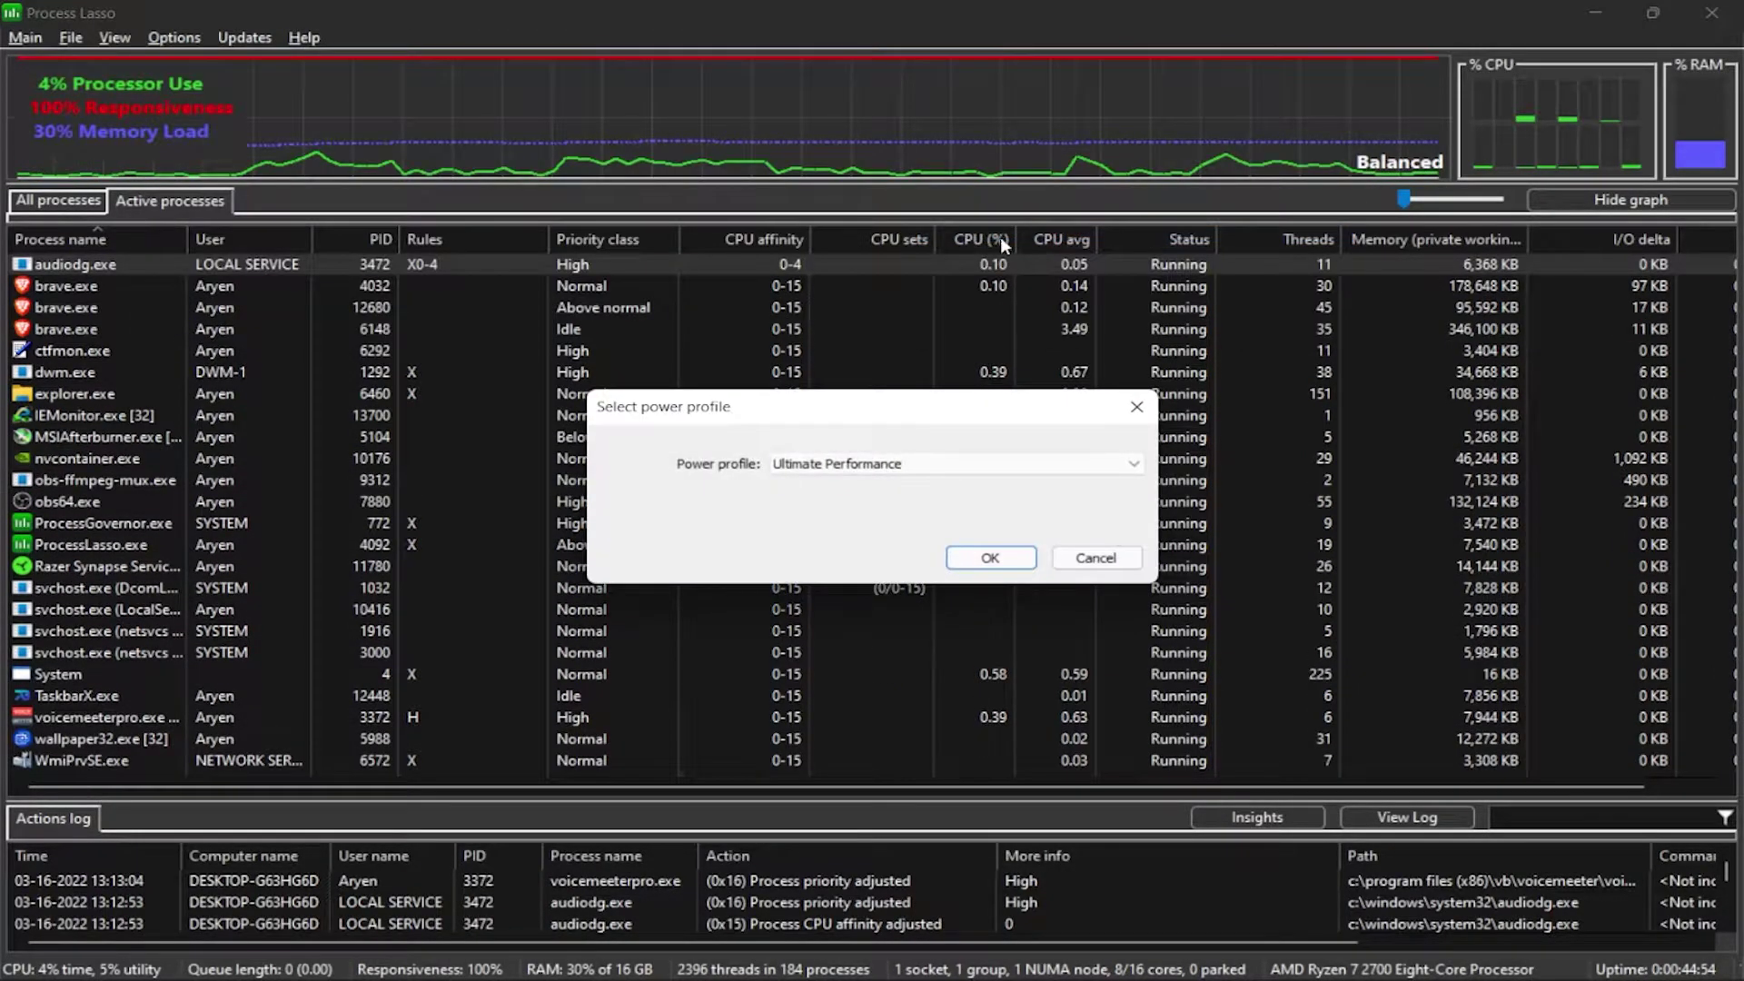
click(888, 461)
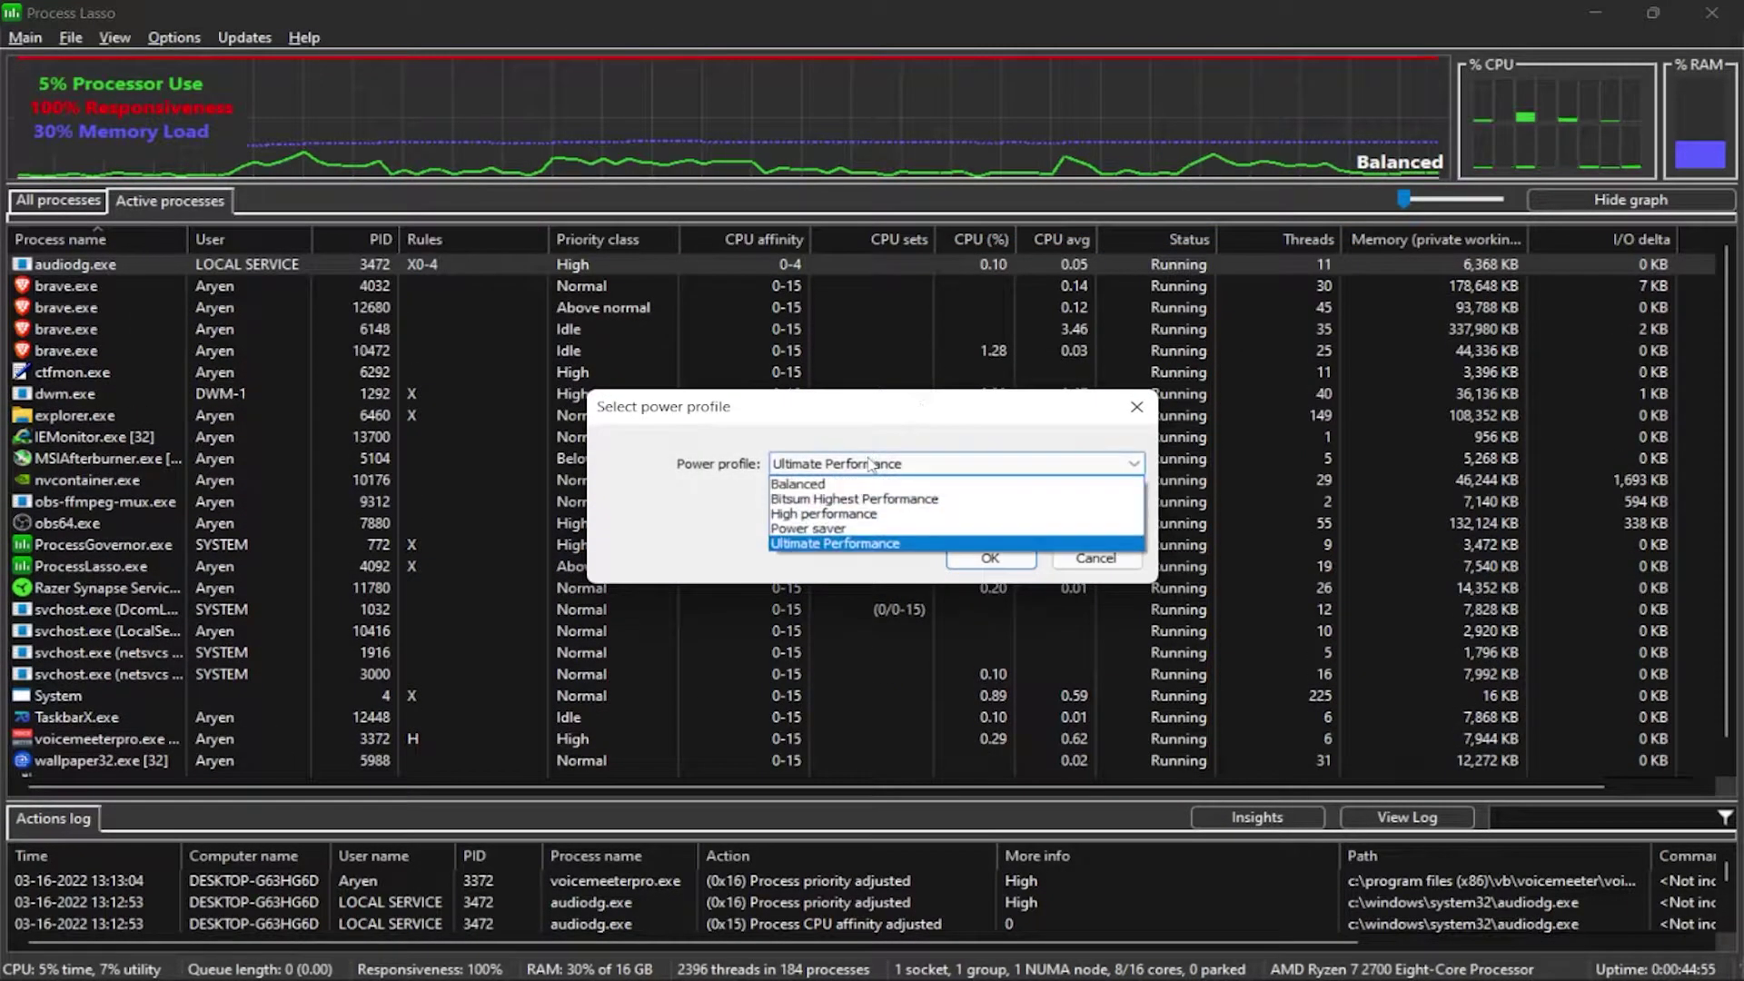
click(803, 545)
click(990, 558)
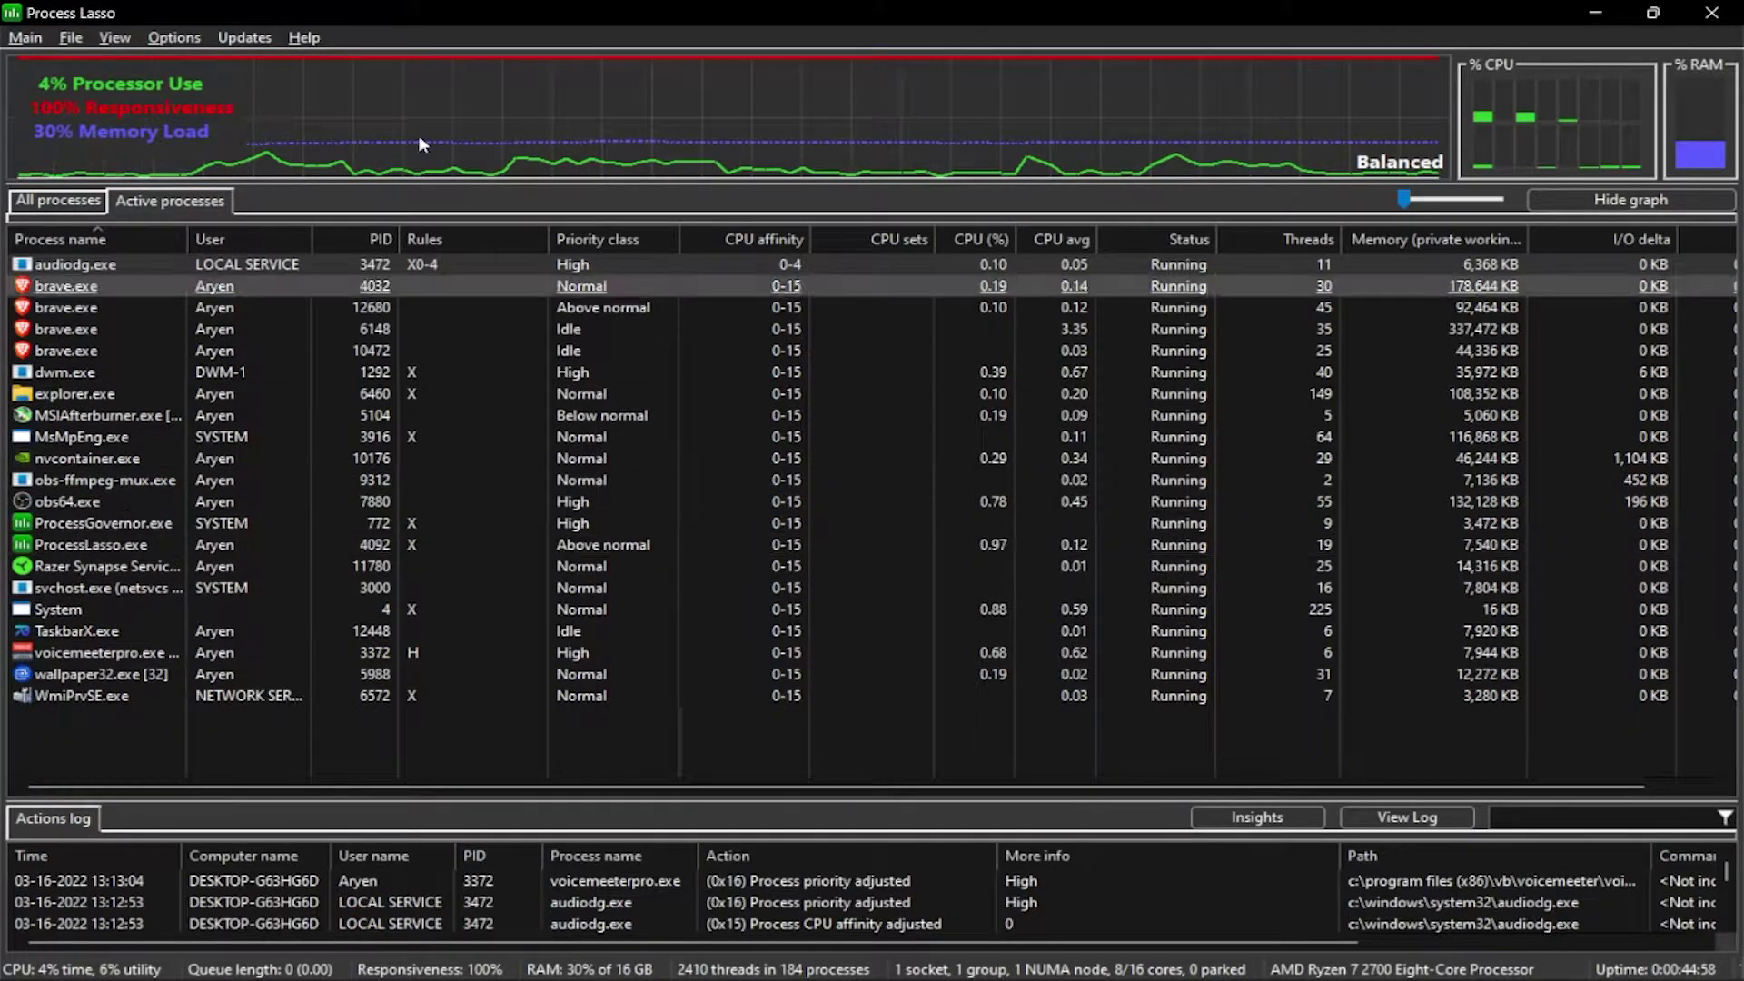
Examine the process options for audiodg.exe, including I/O Priority, Prevent Sleep and Induce Performance Mode, and leave without choosing one.
click(155, 266)
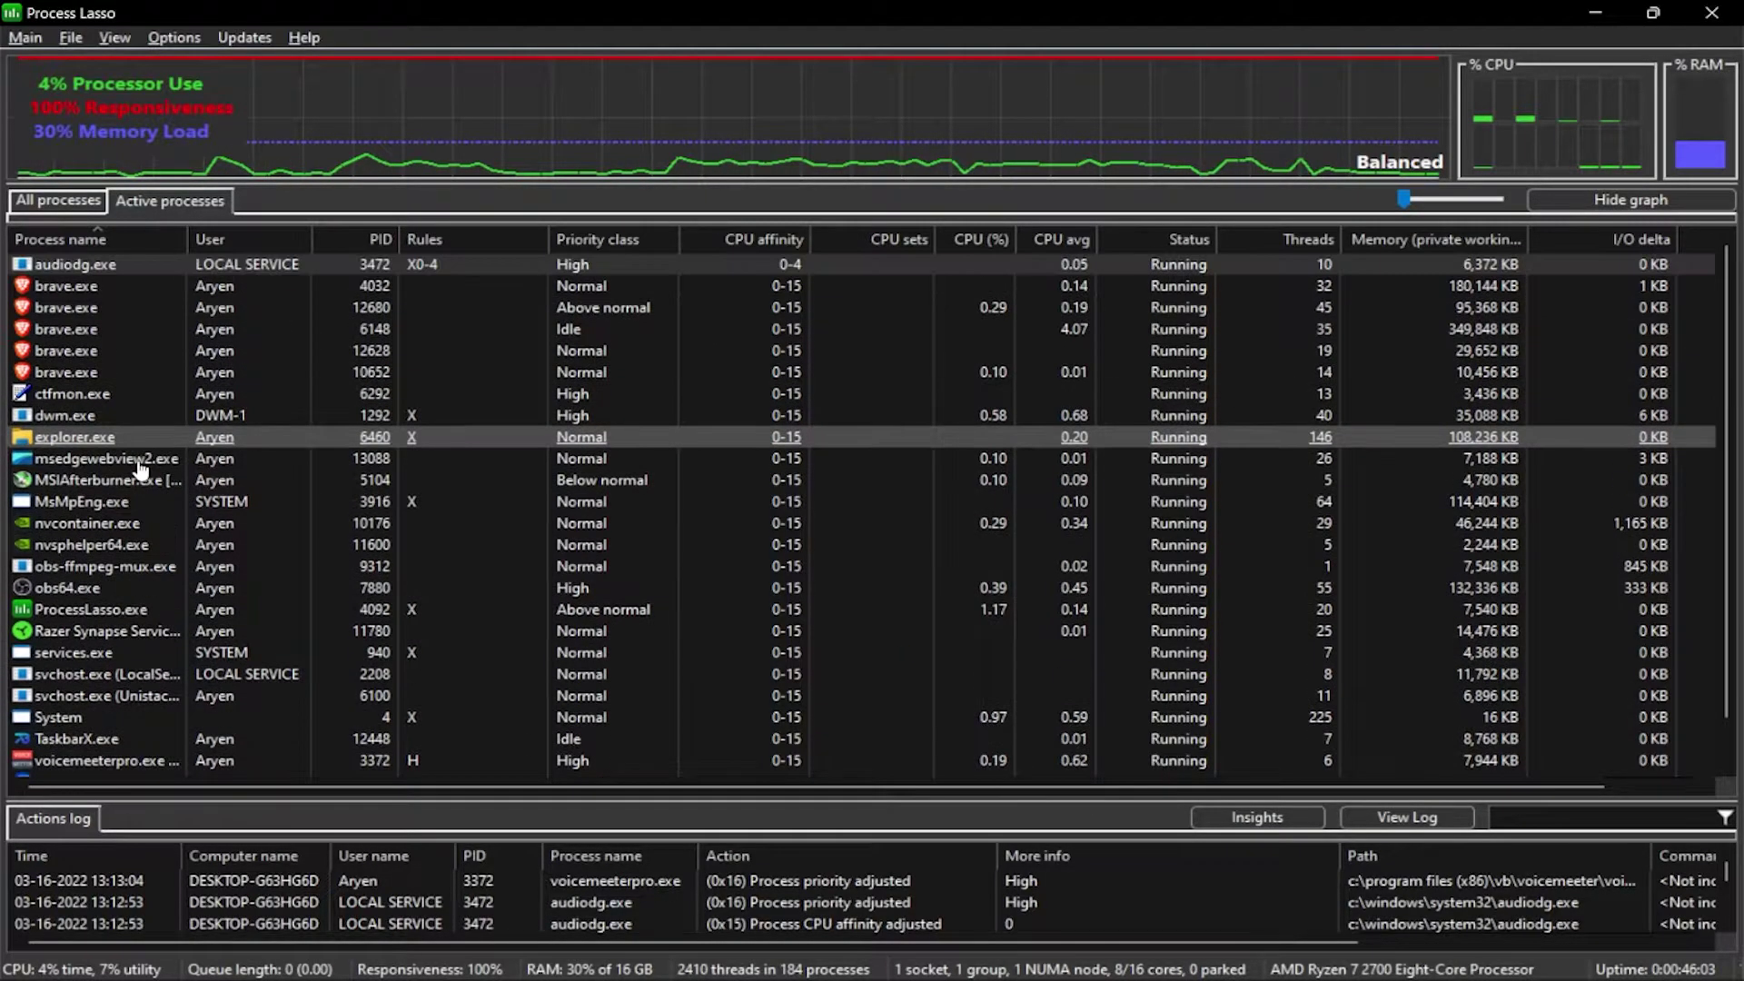
right_click(150, 265)
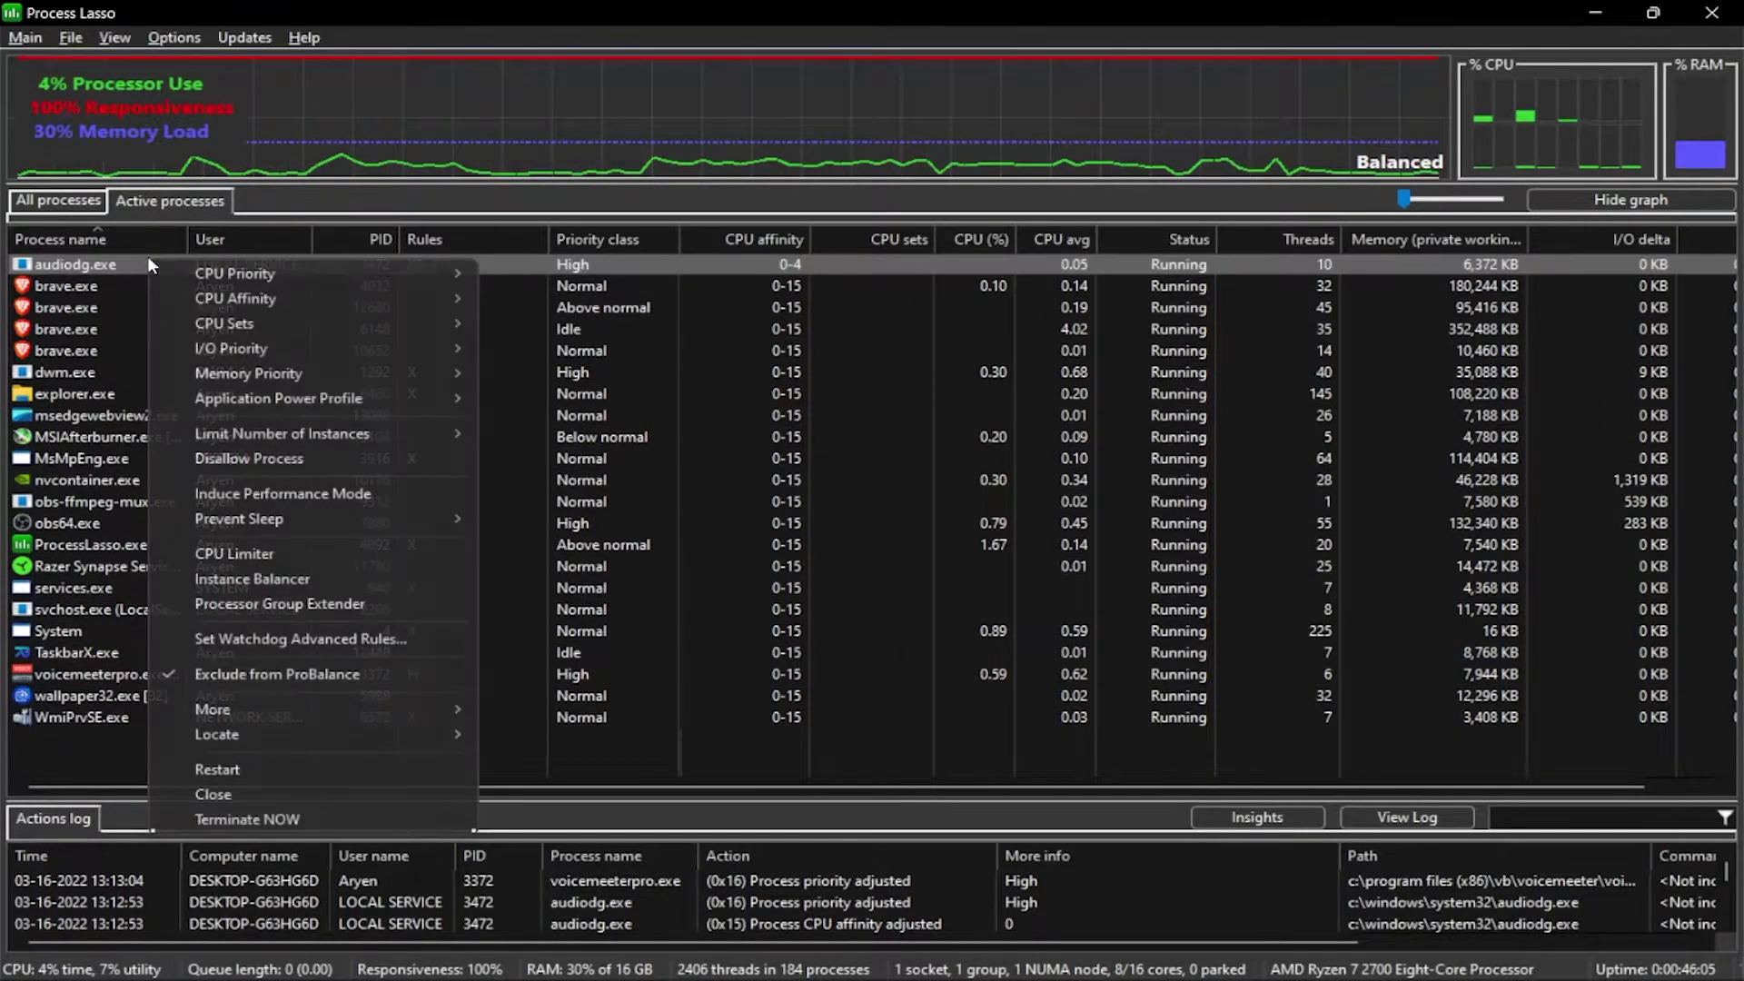
mouse_move(230, 350)
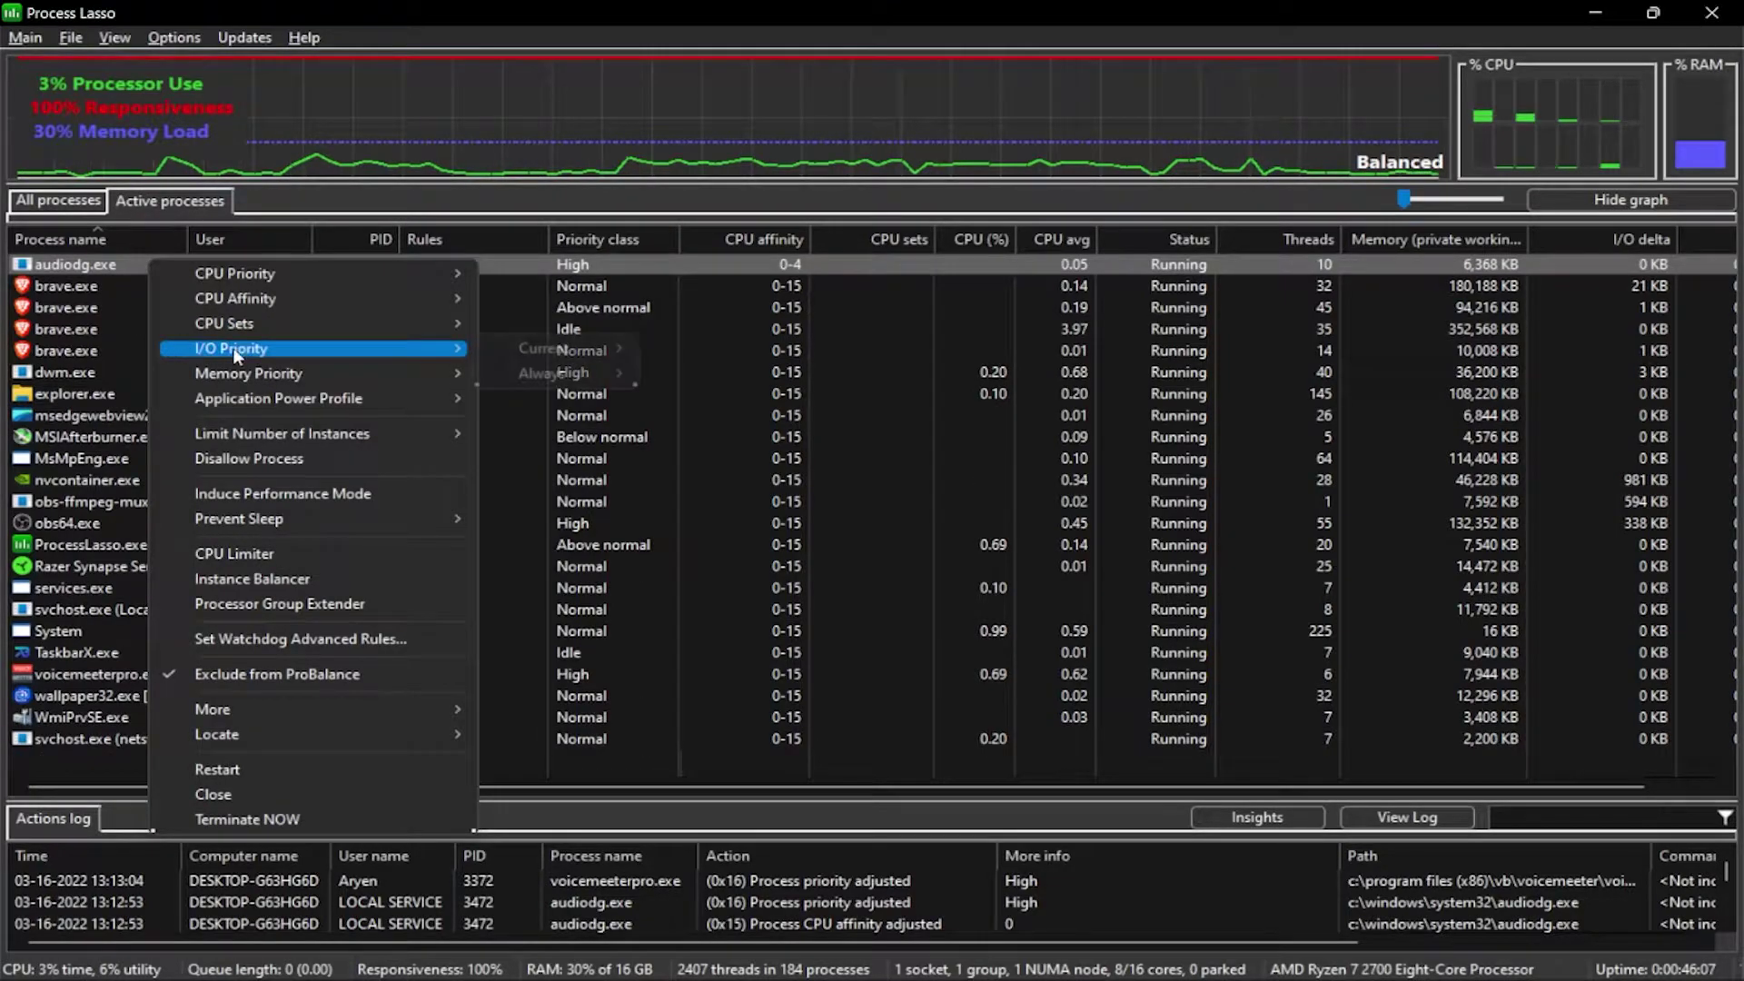
mouse_move(540, 375)
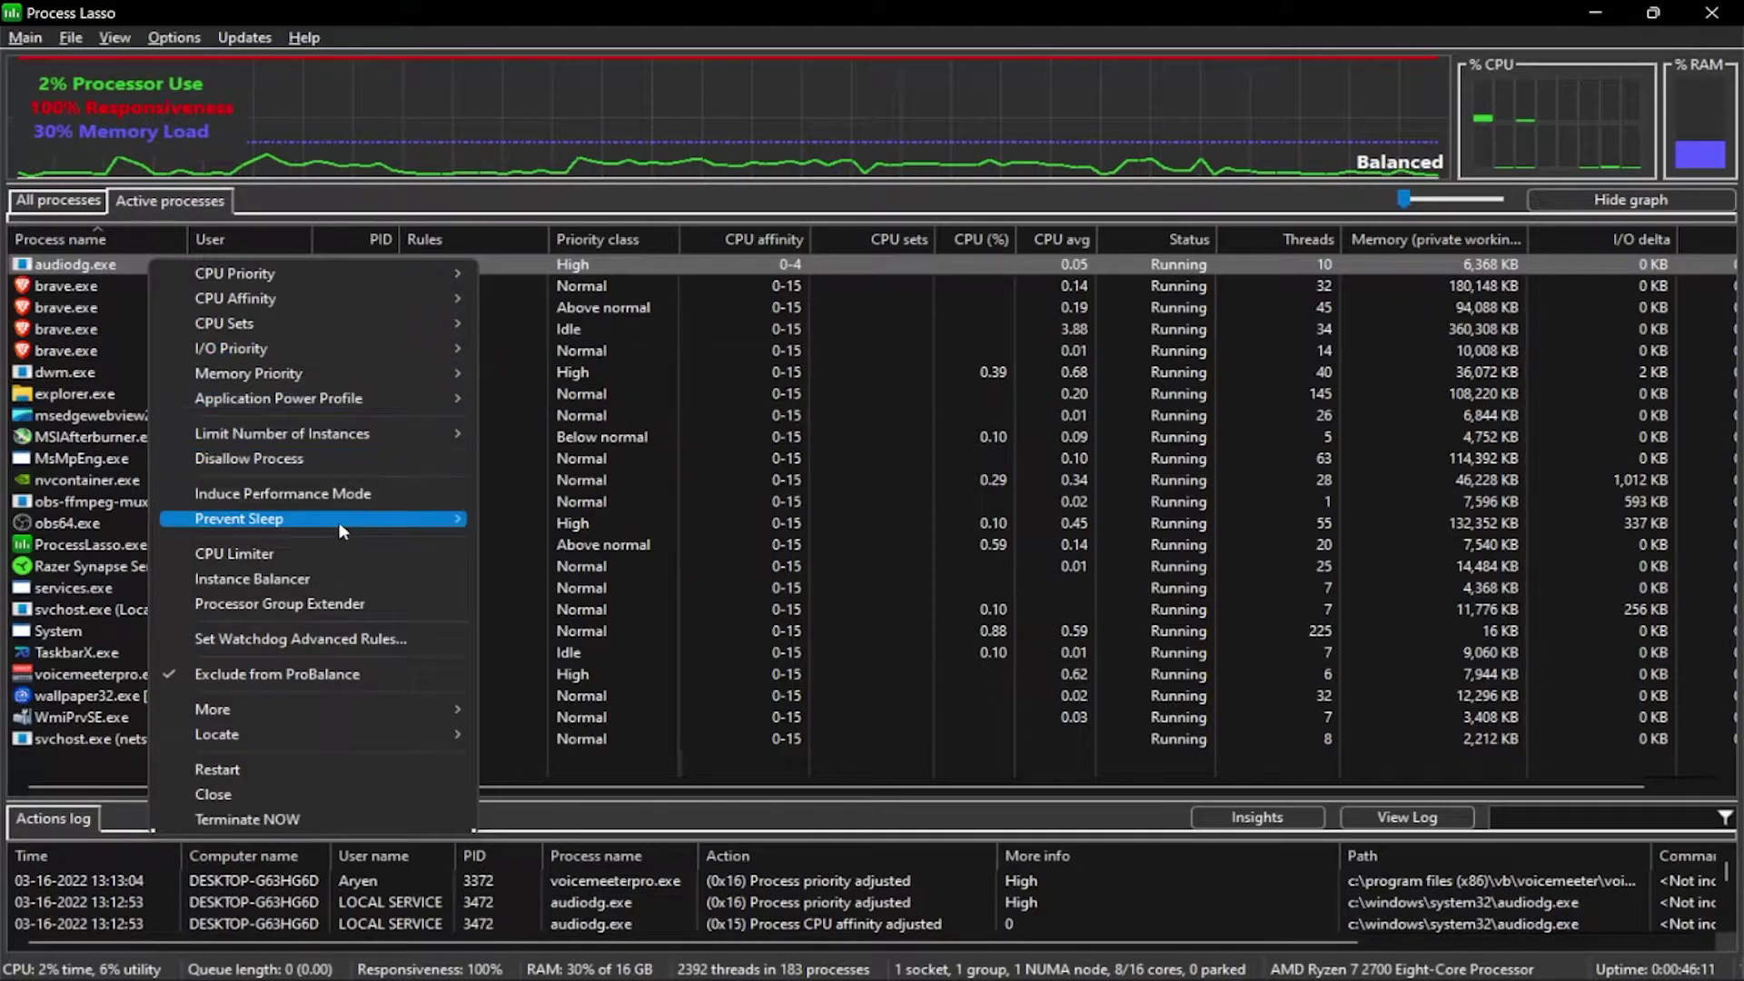
mouse_move(389, 717)
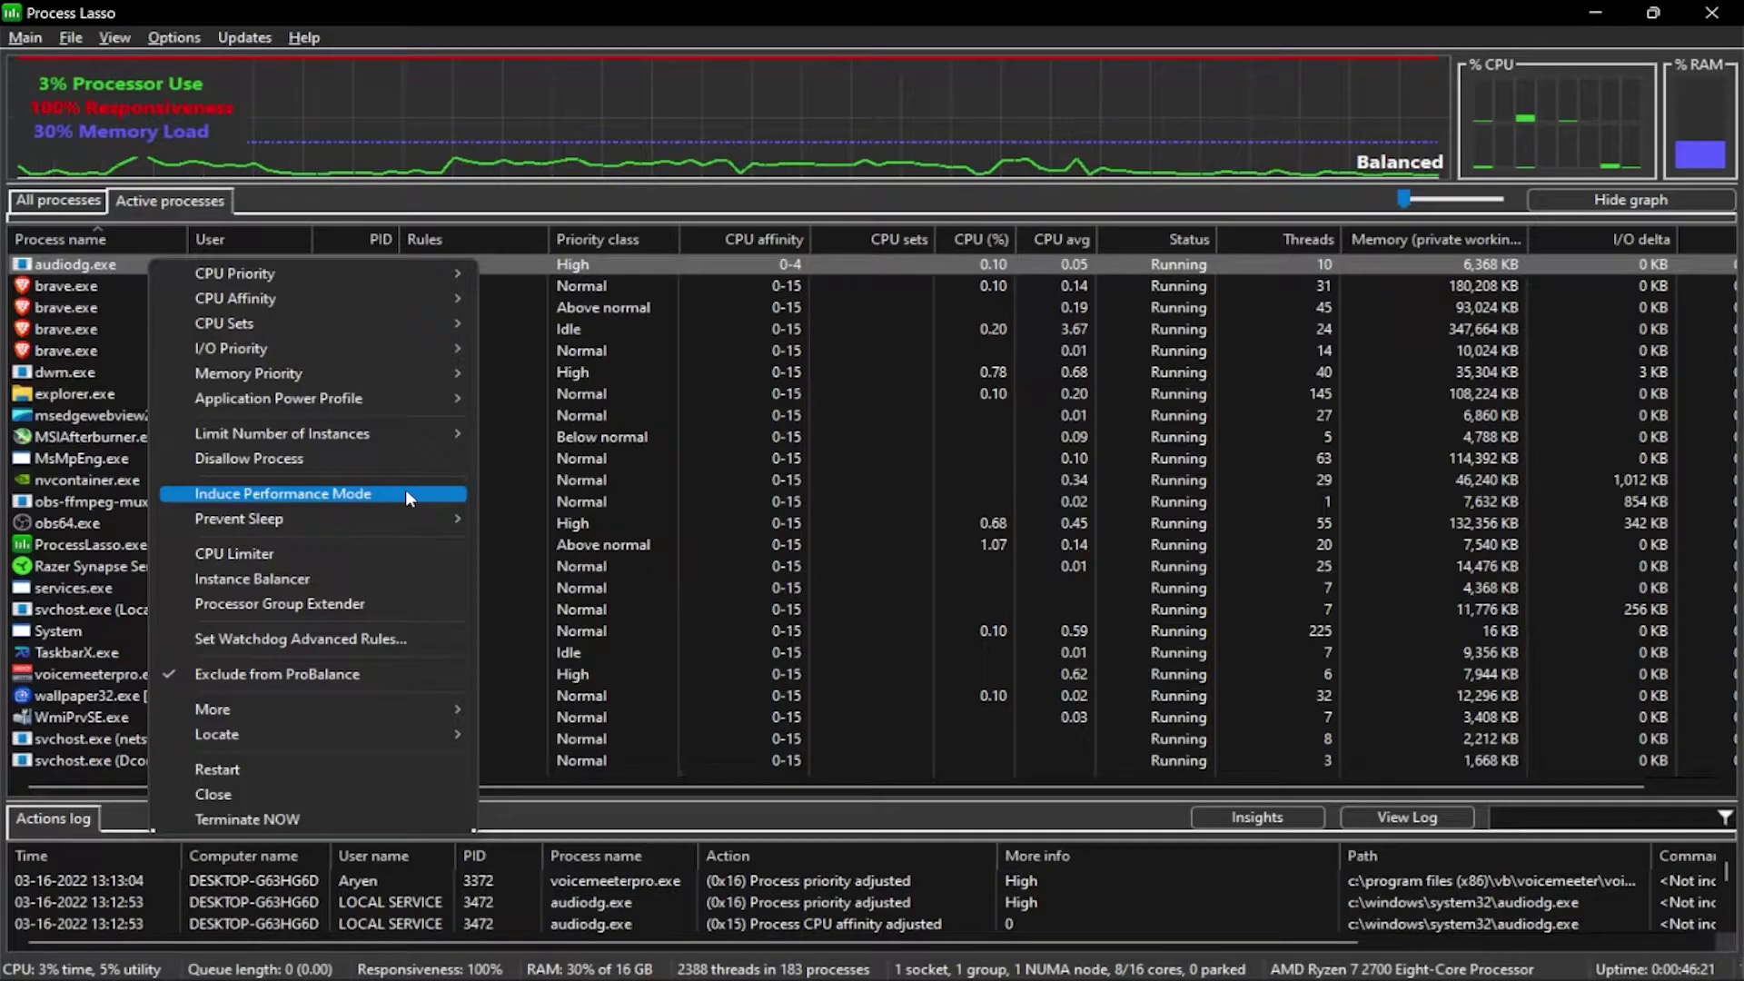
click(536, 478)
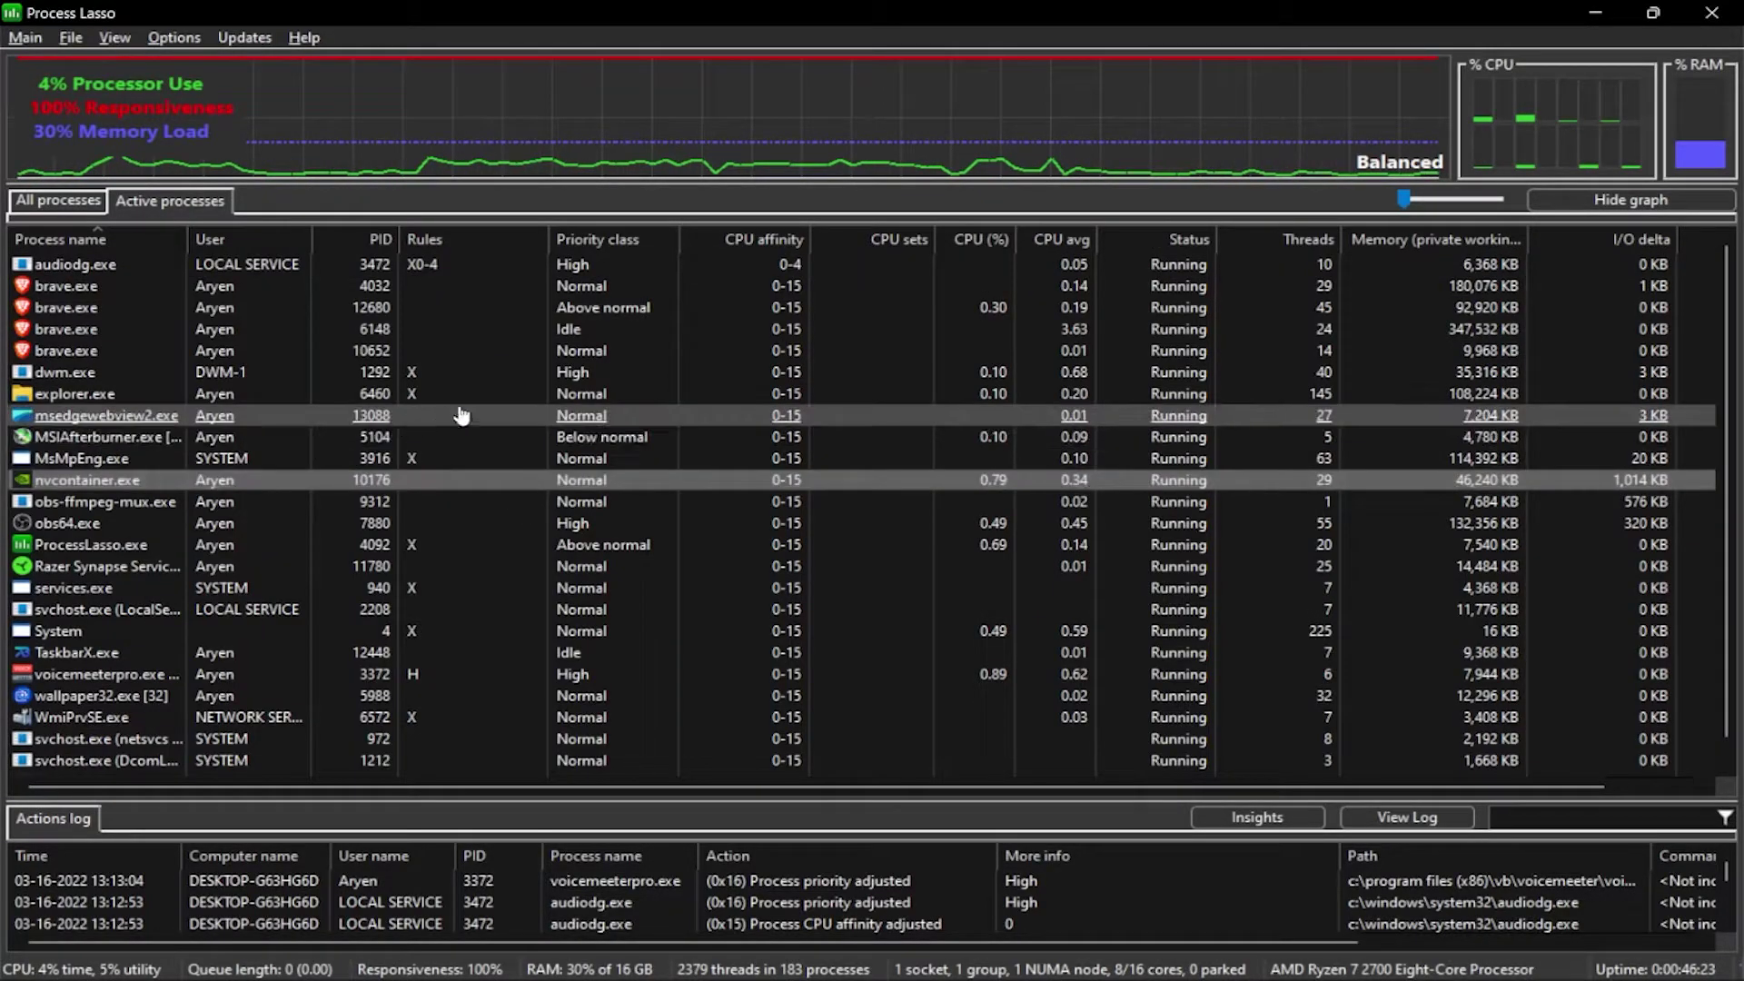
click(477, 374)
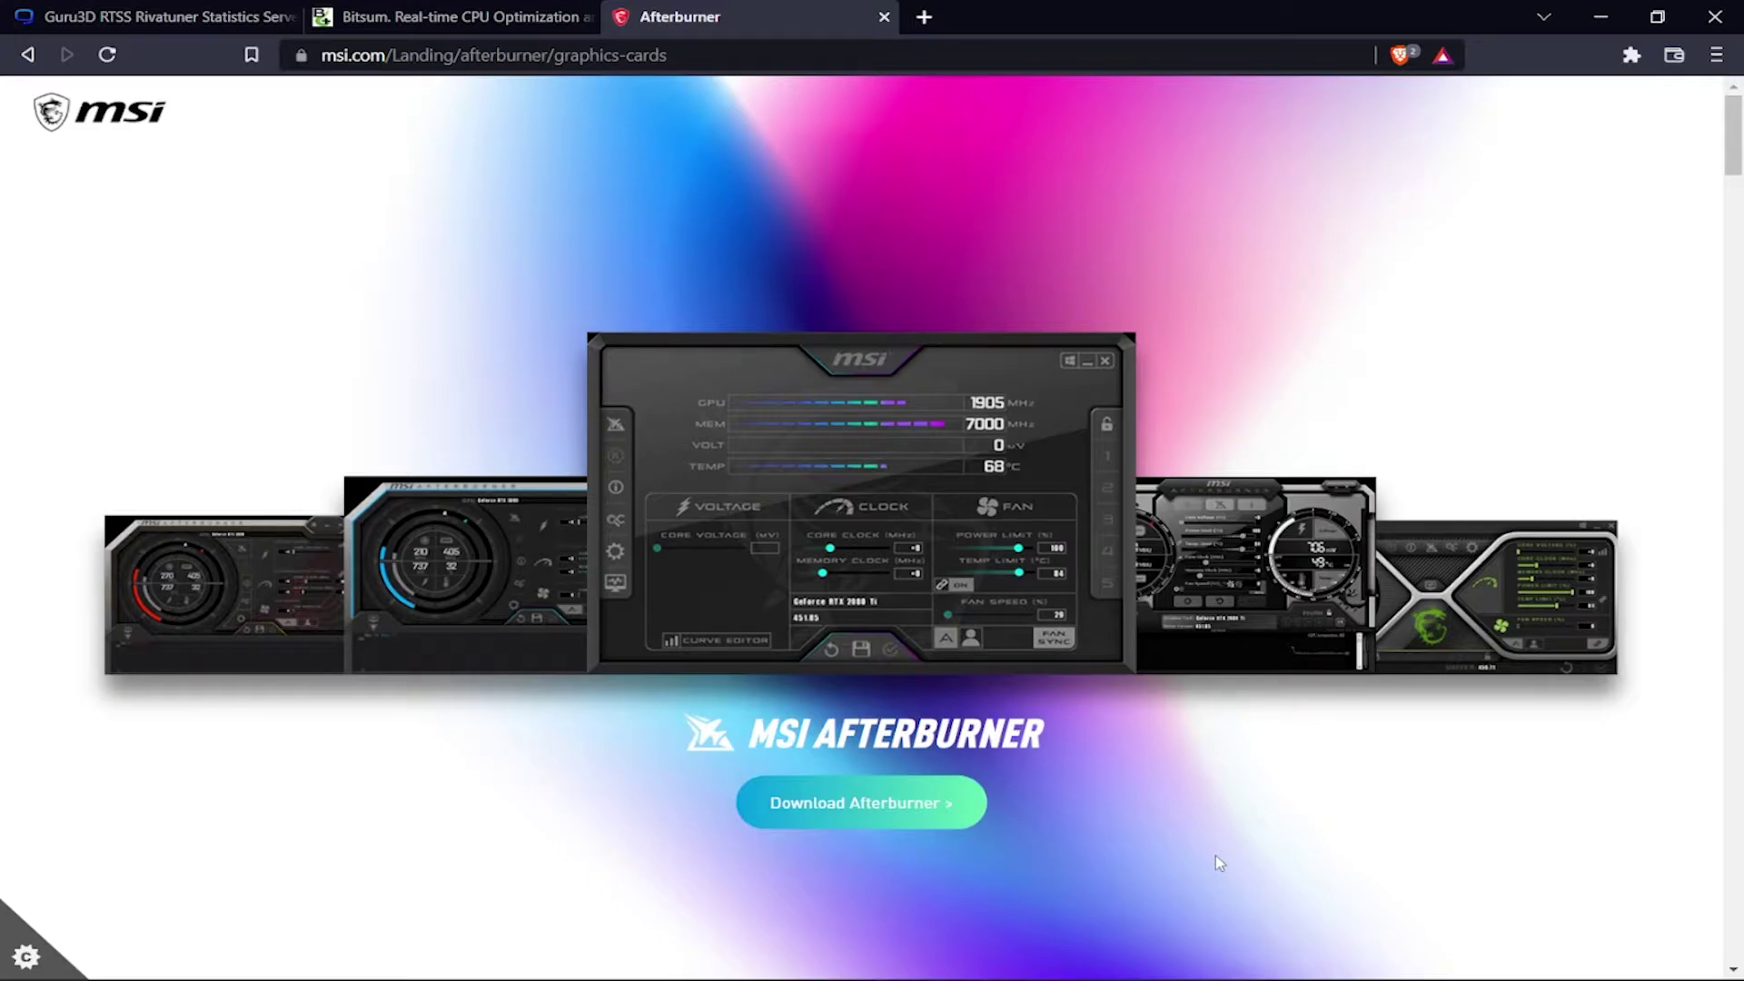
Switch to the browser's MSI Afterburner download page on msi.com and highlight the MSI AFTERBURNER heading.
drag(756, 738, 961, 738)
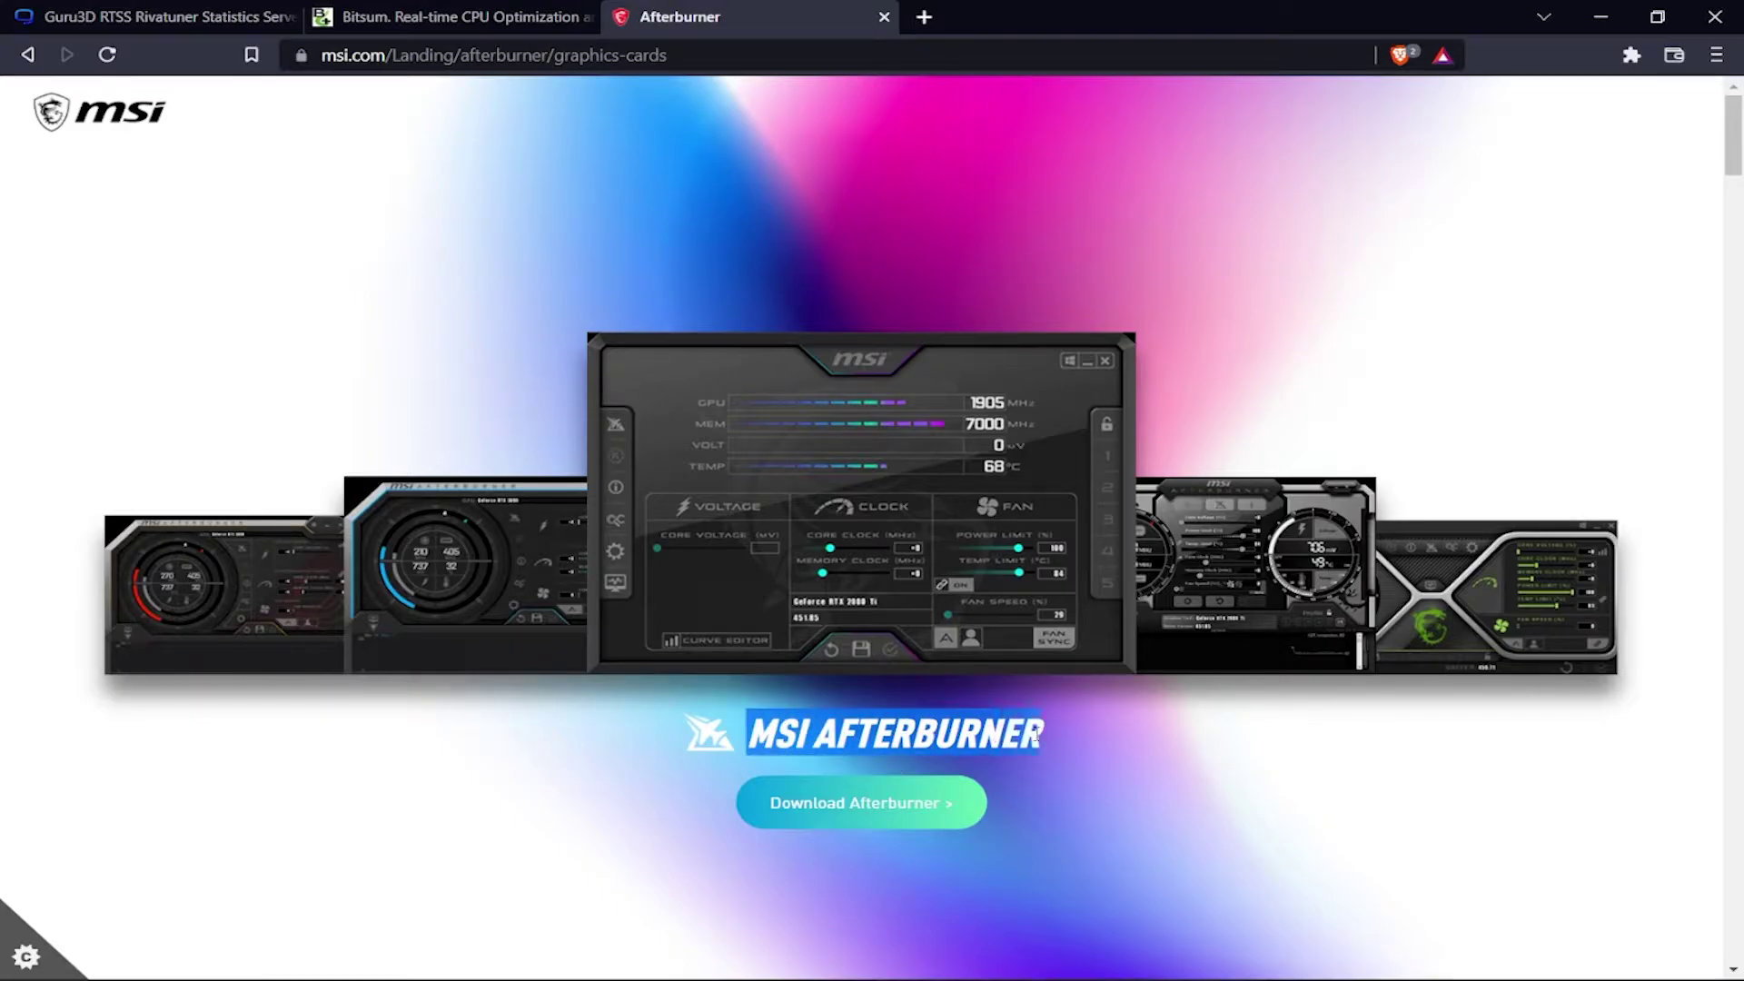
Minimize the browser and OBS windows and open MSI Afterburner, which is running in the background.
click(1113, 722)
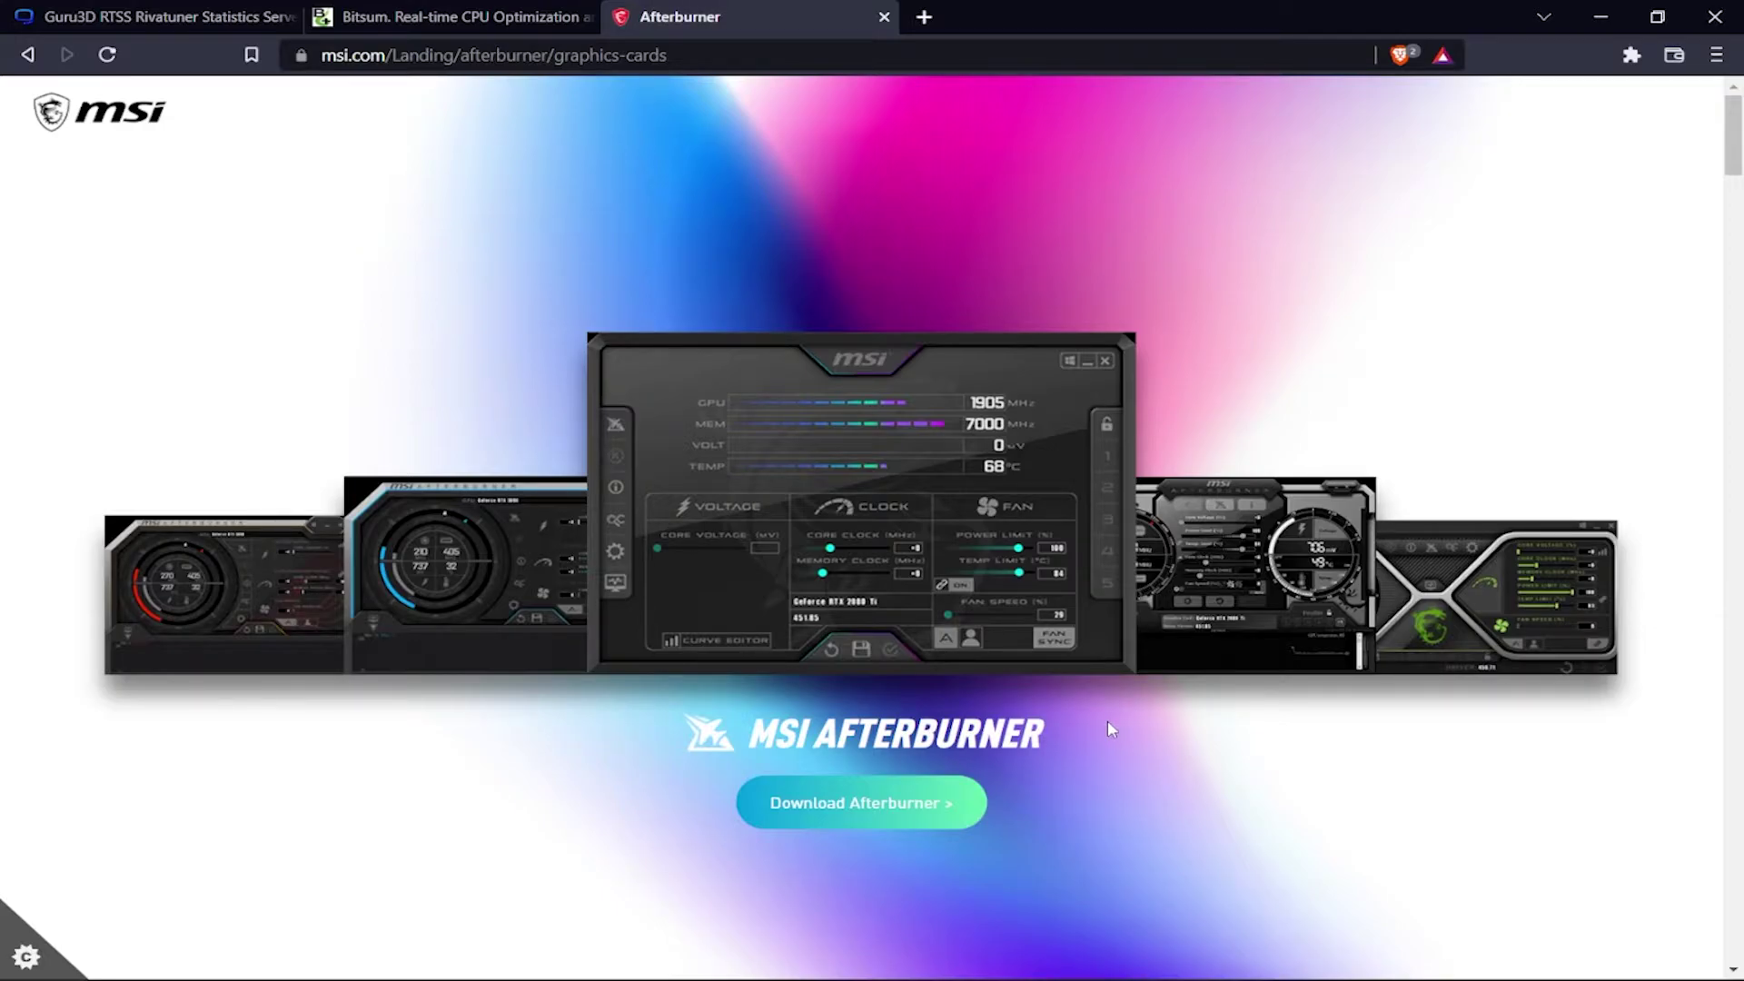
key(super)
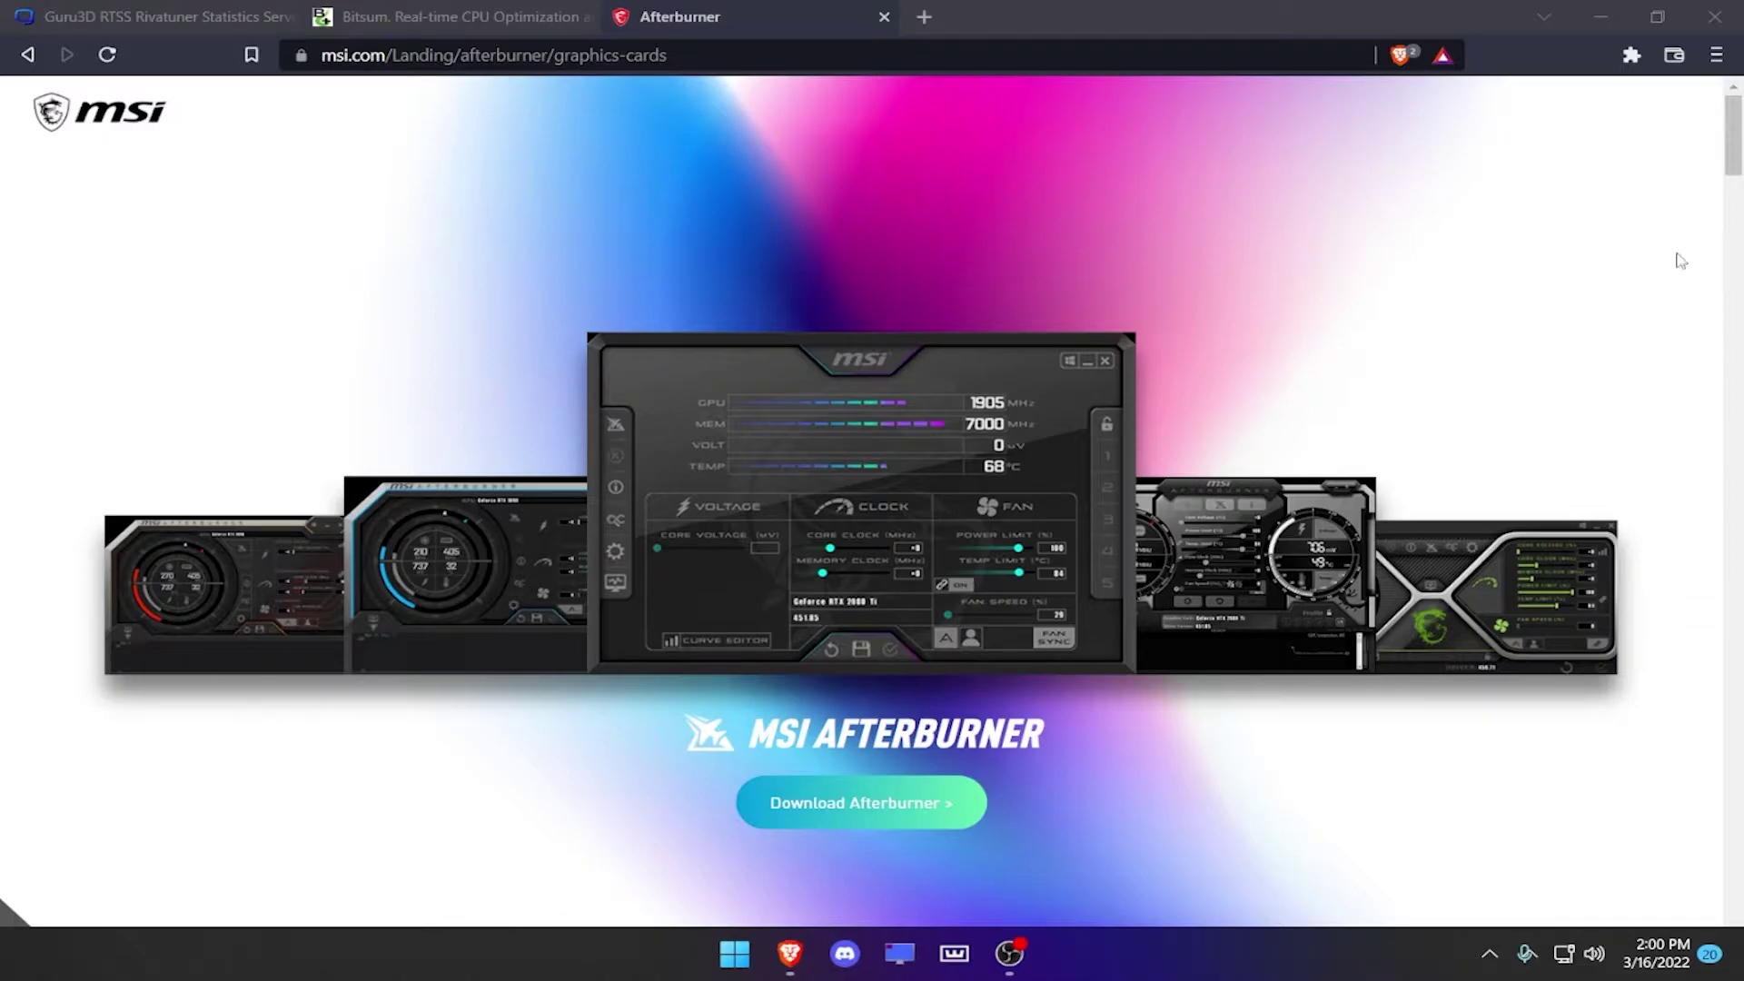
click(1600, 17)
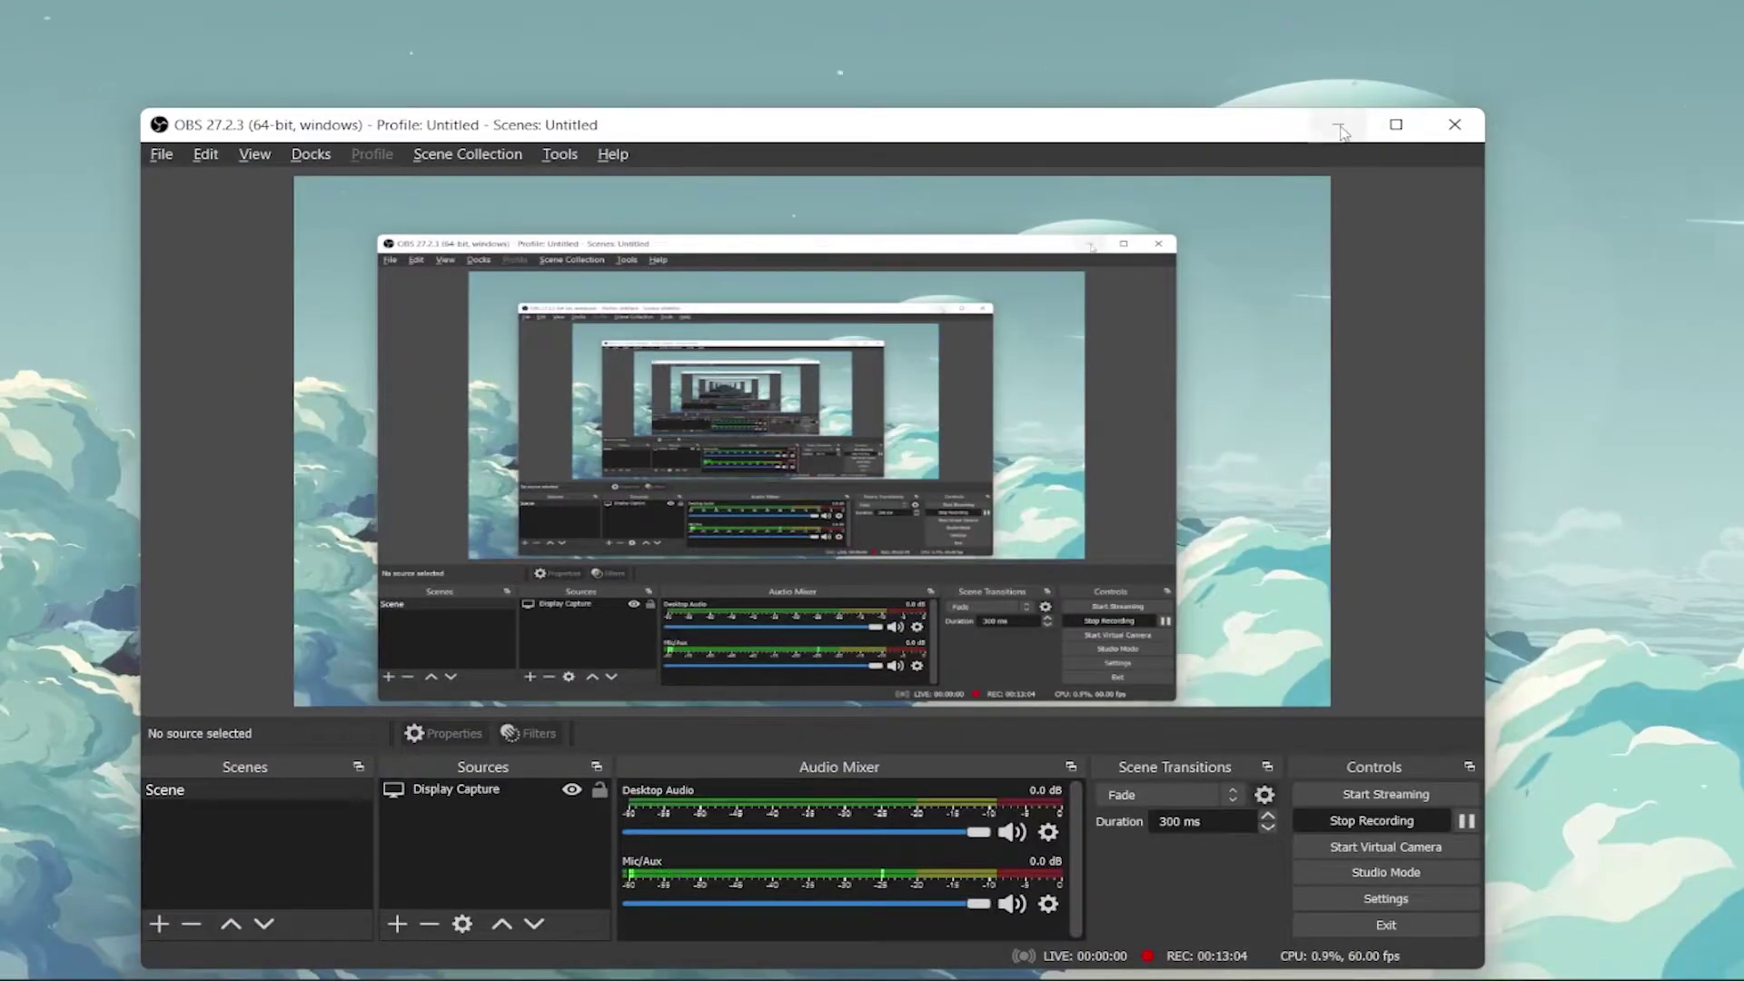
click(1386, 121)
click(1489, 953)
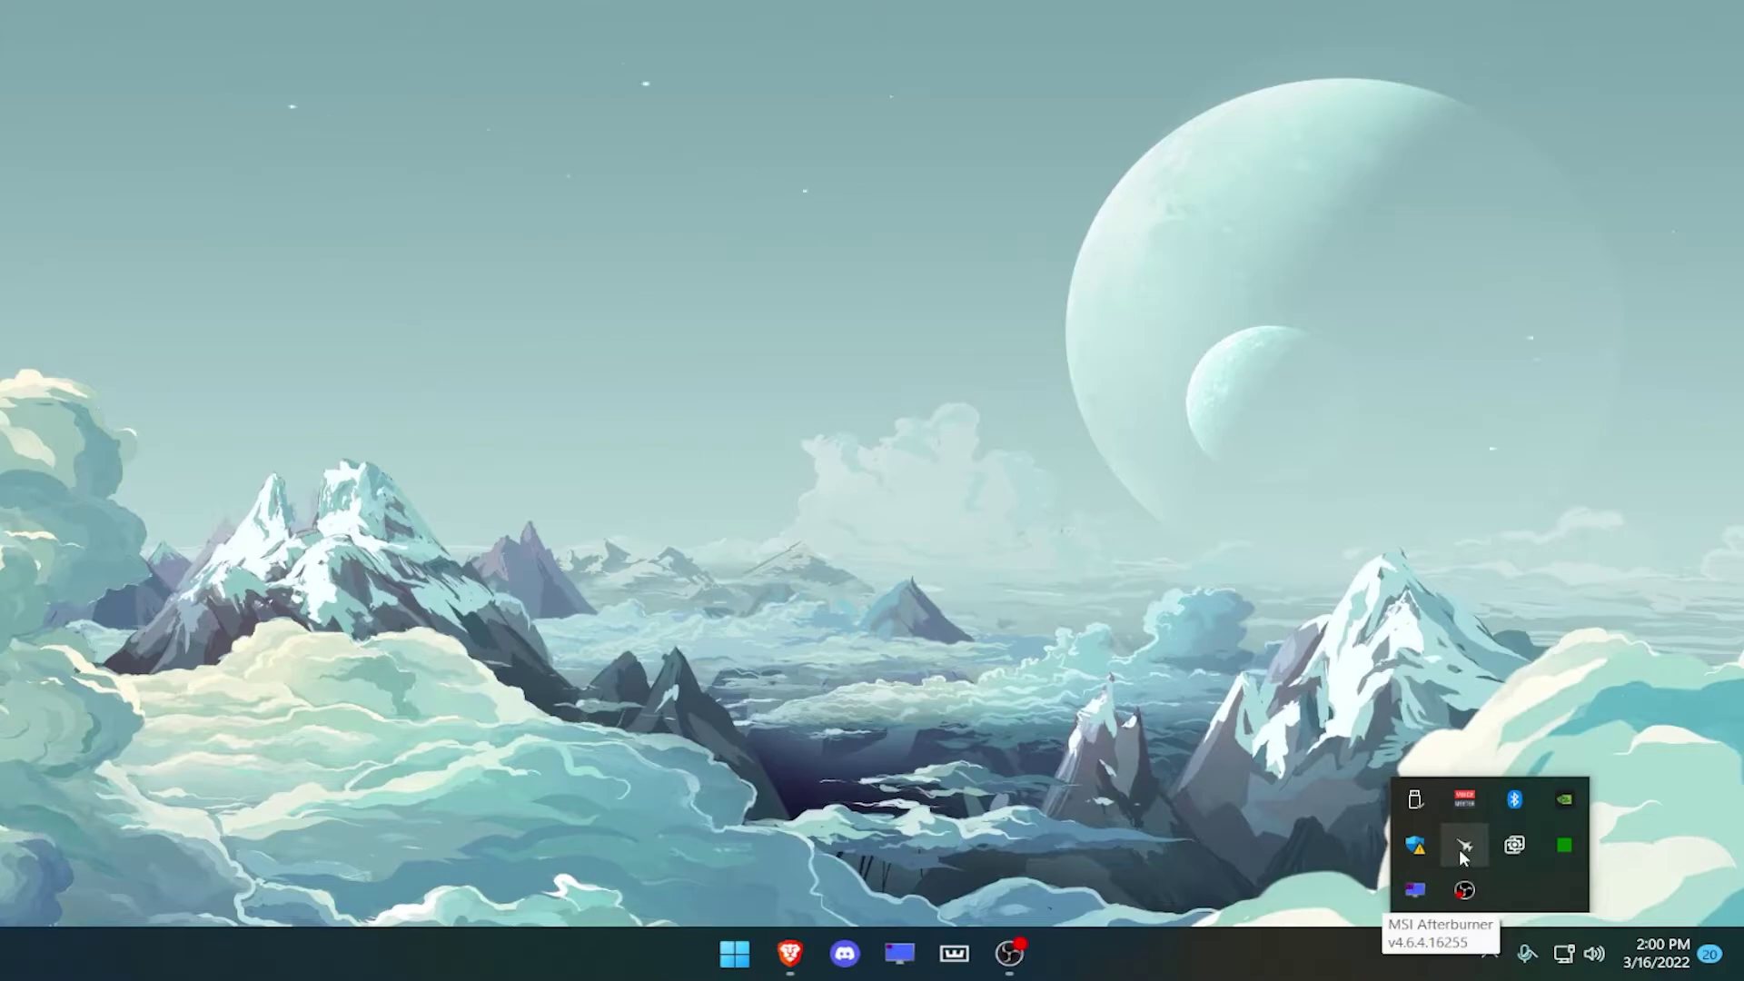
click(1451, 846)
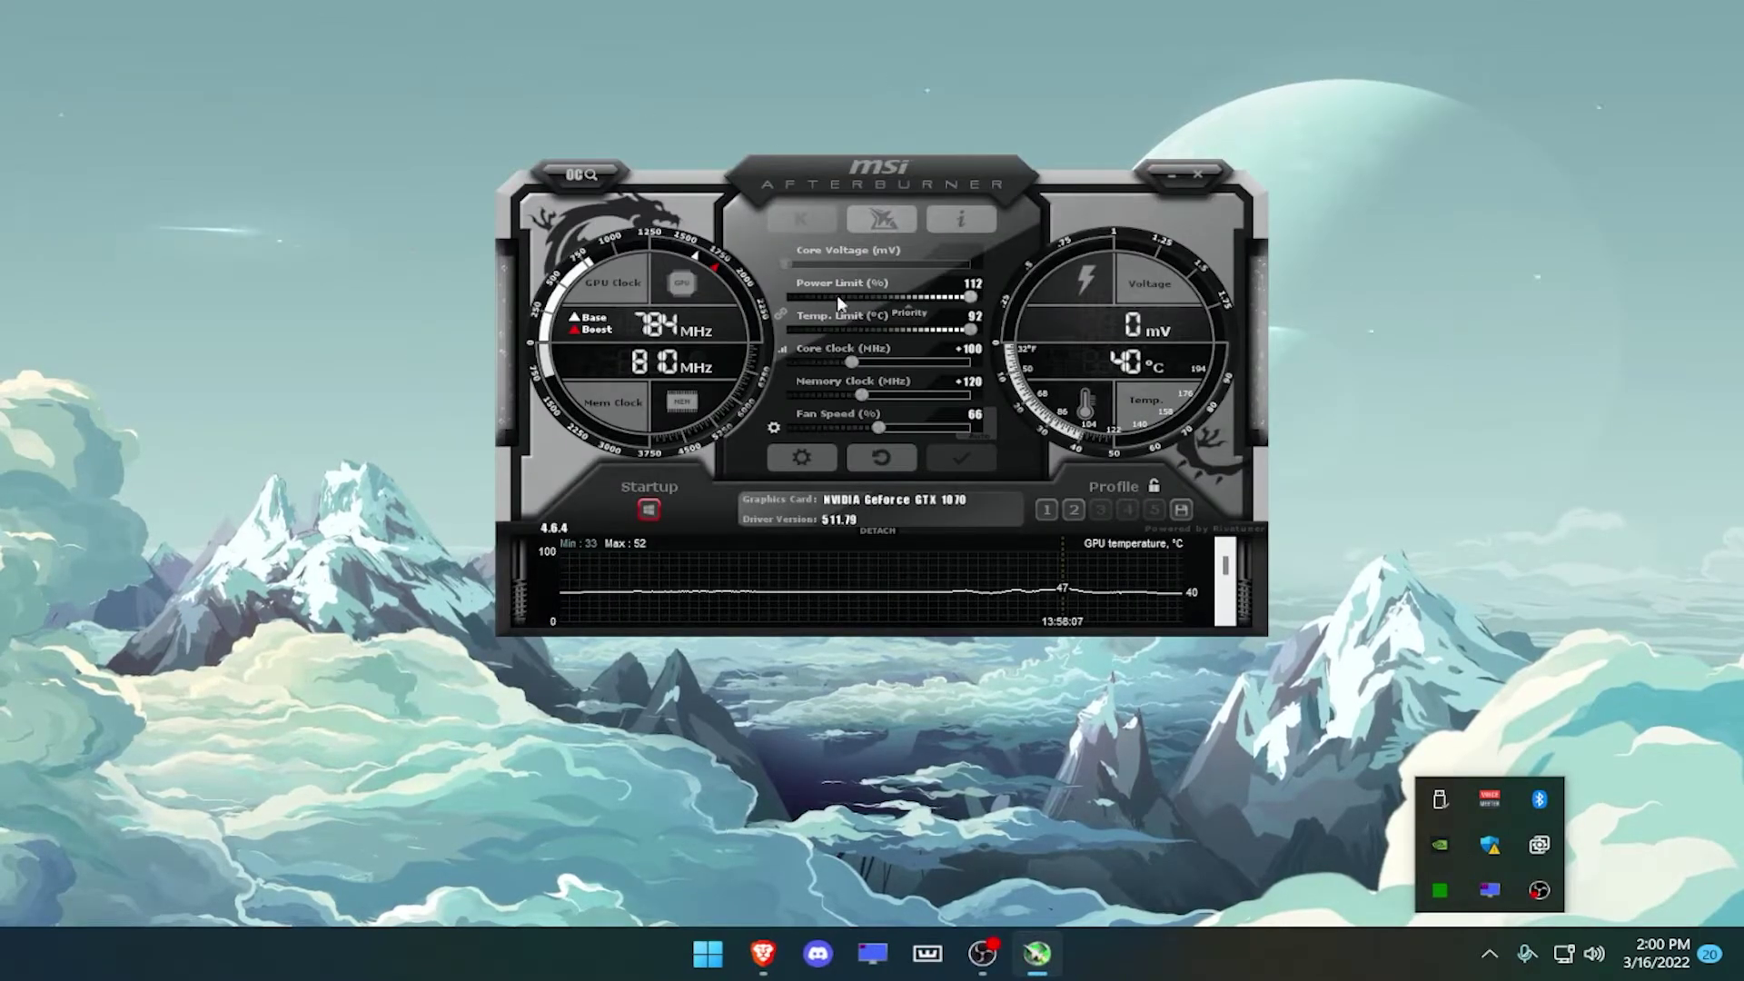
click(1489, 953)
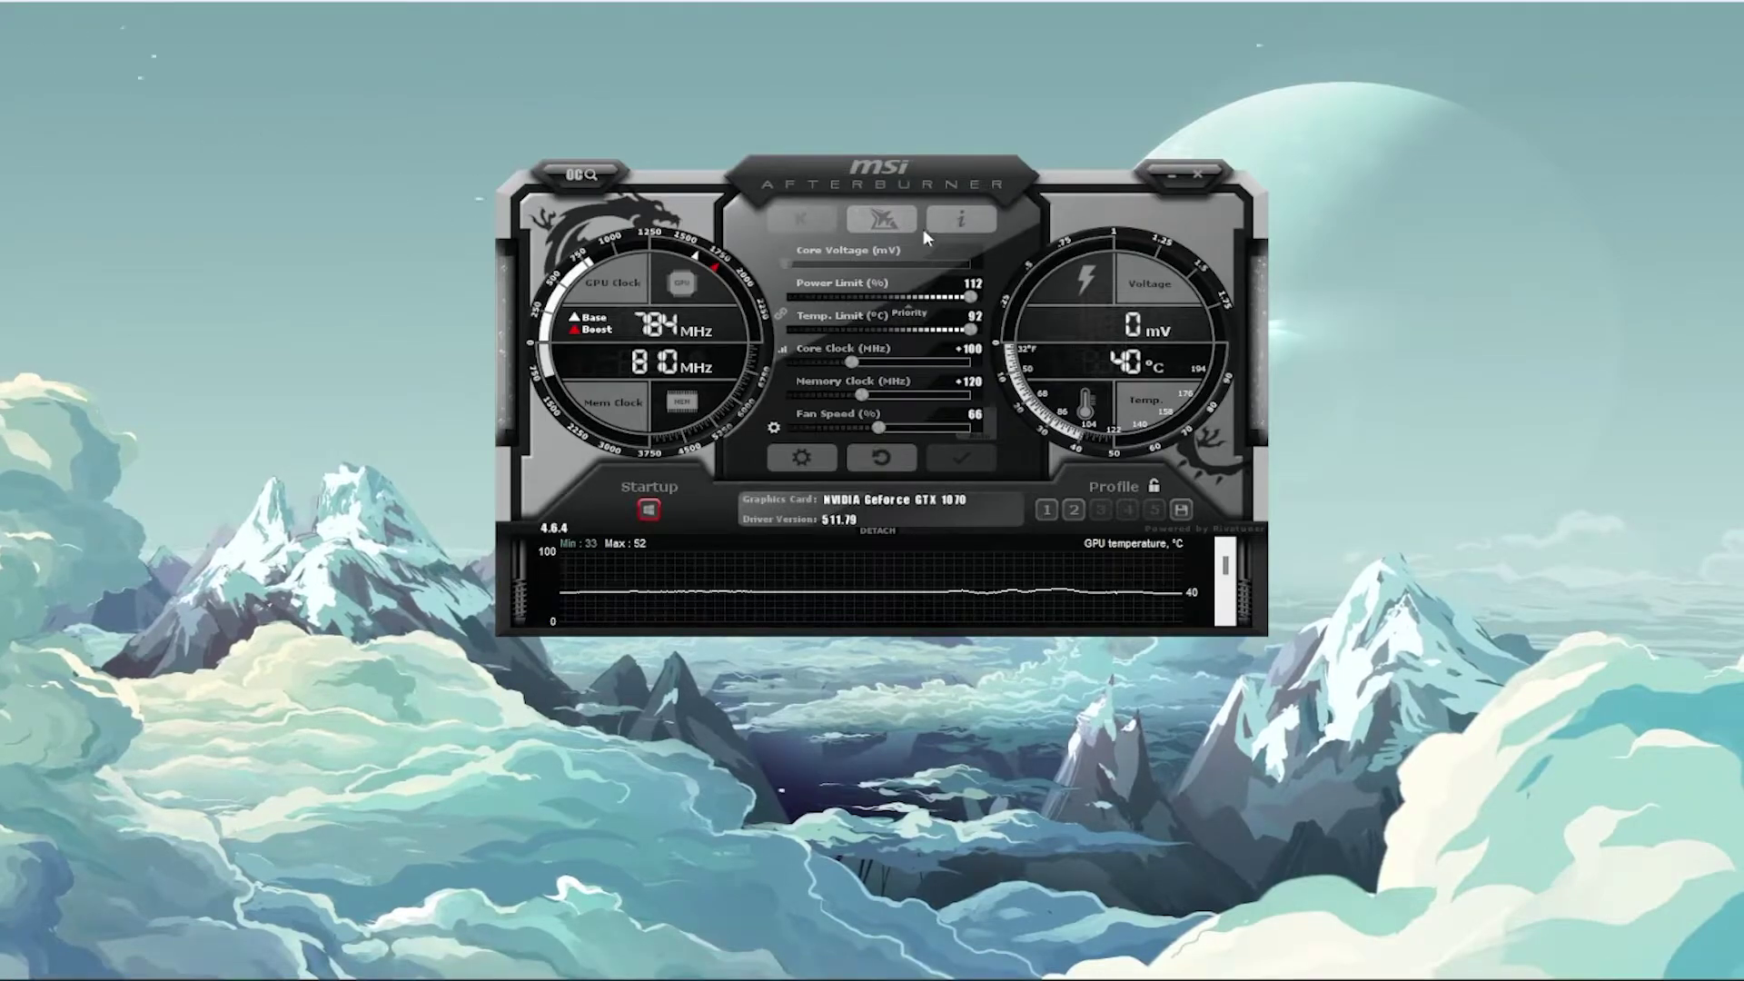
Open the MSI Afterburner properties and go to the User Interface settings.
click(801, 457)
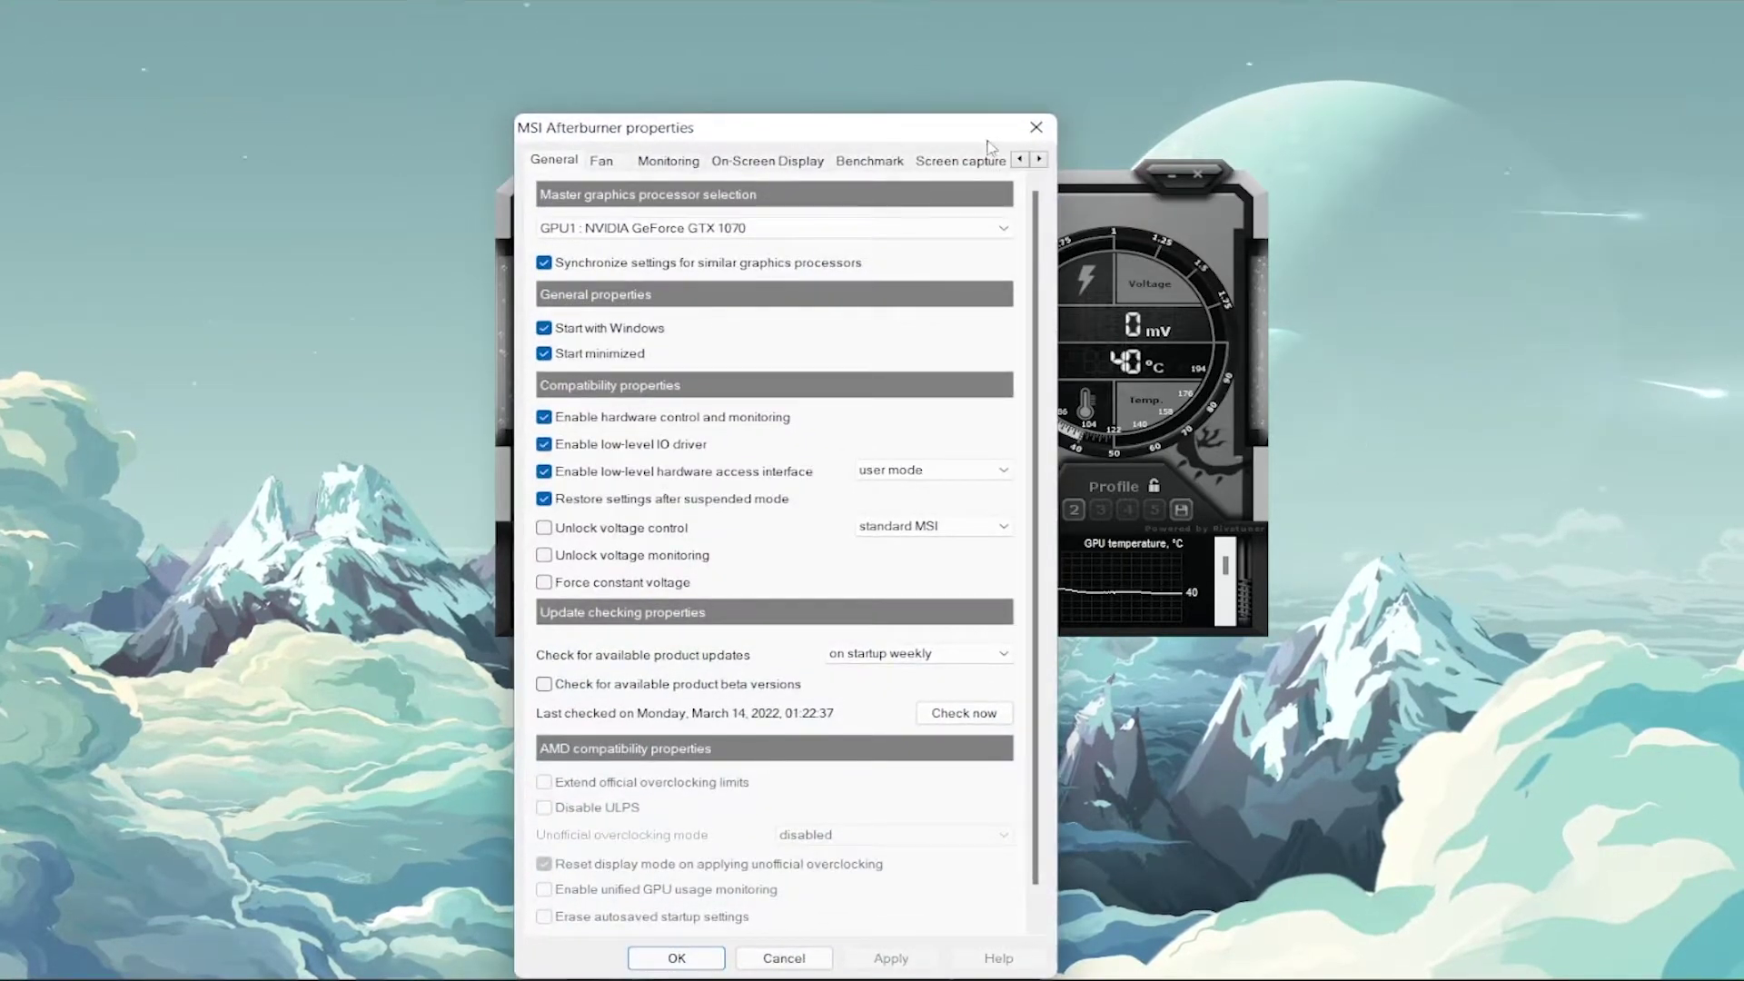
click(1040, 161)
click(1040, 161)
click(1040, 161)
click(1040, 160)
click(922, 173)
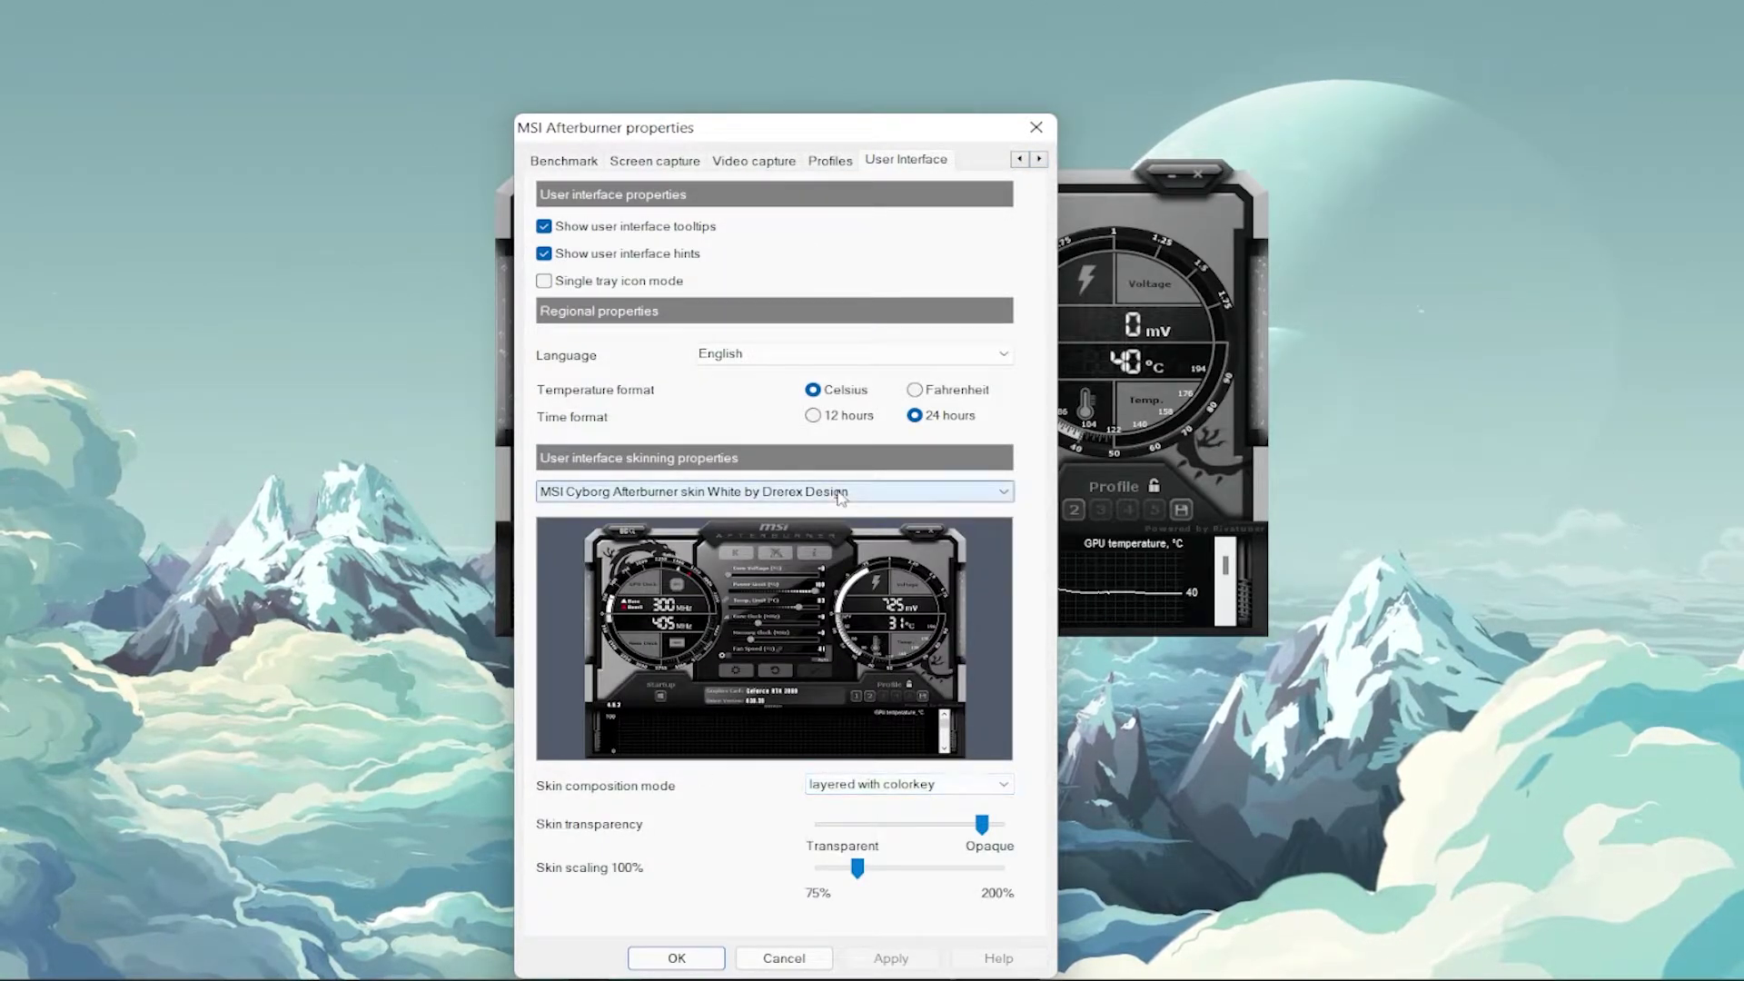
Preview the Cyborg V2, Windows 11 Light, Default v2 and Cyborg skins, and leave the properties without applying any.
click(840, 497)
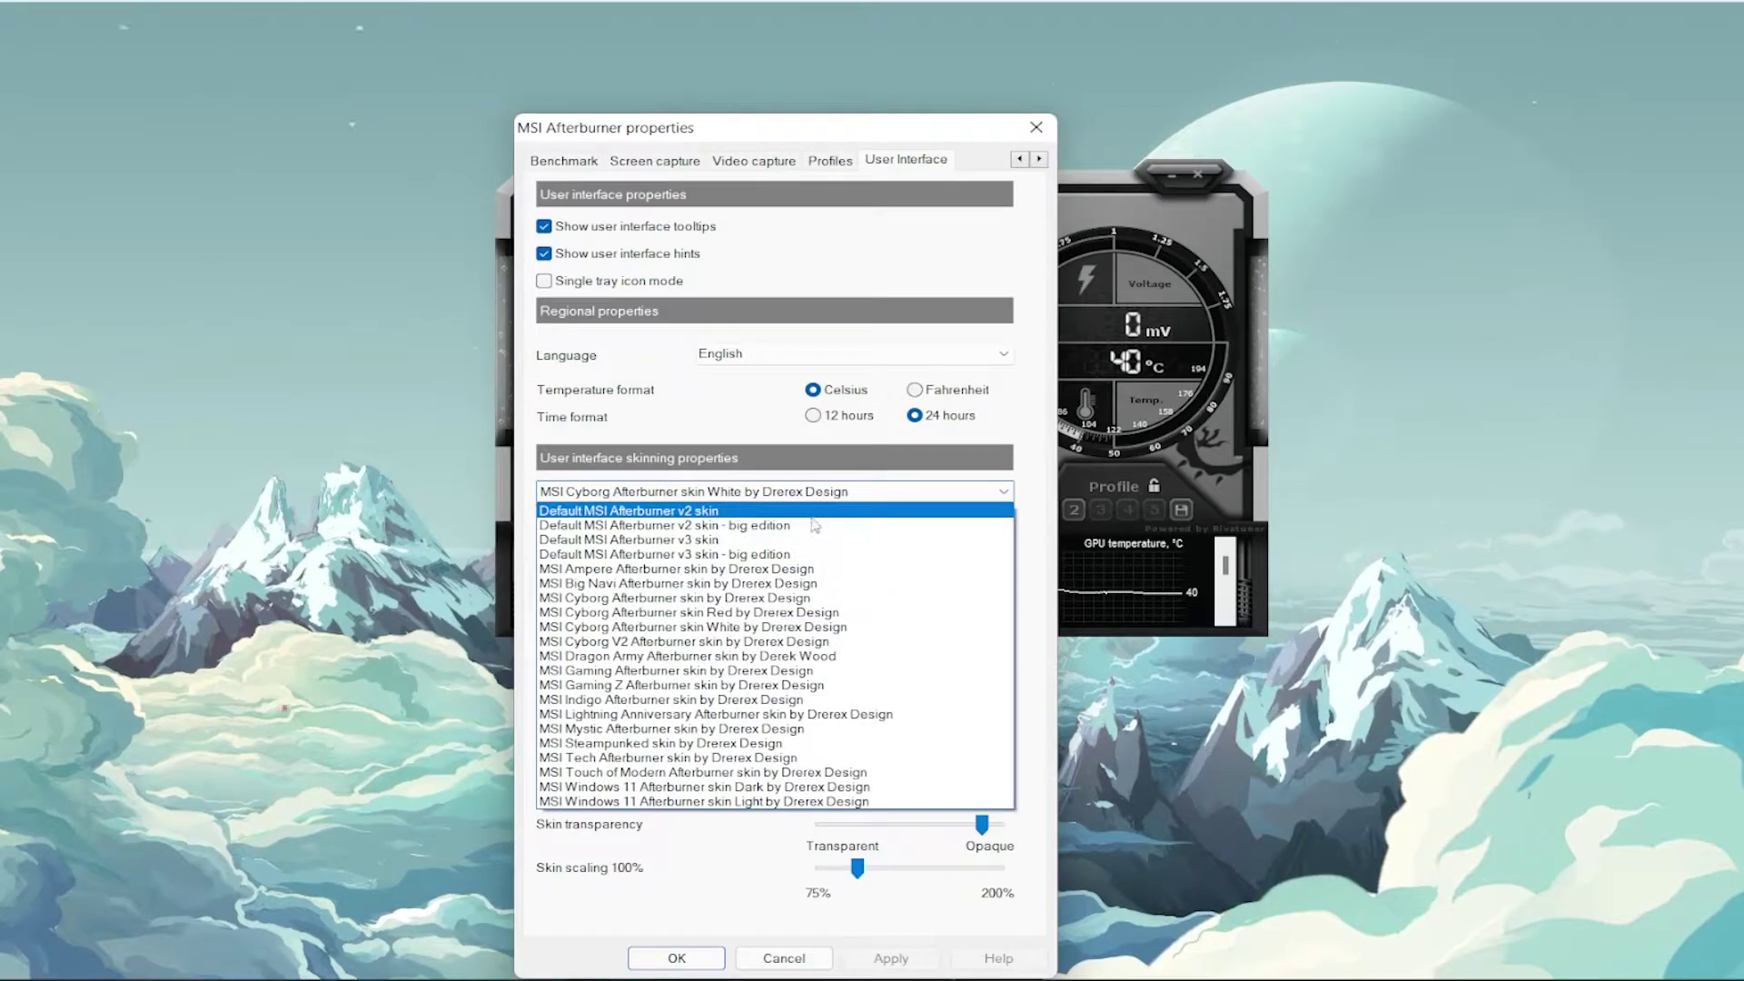
click(793, 640)
click(781, 491)
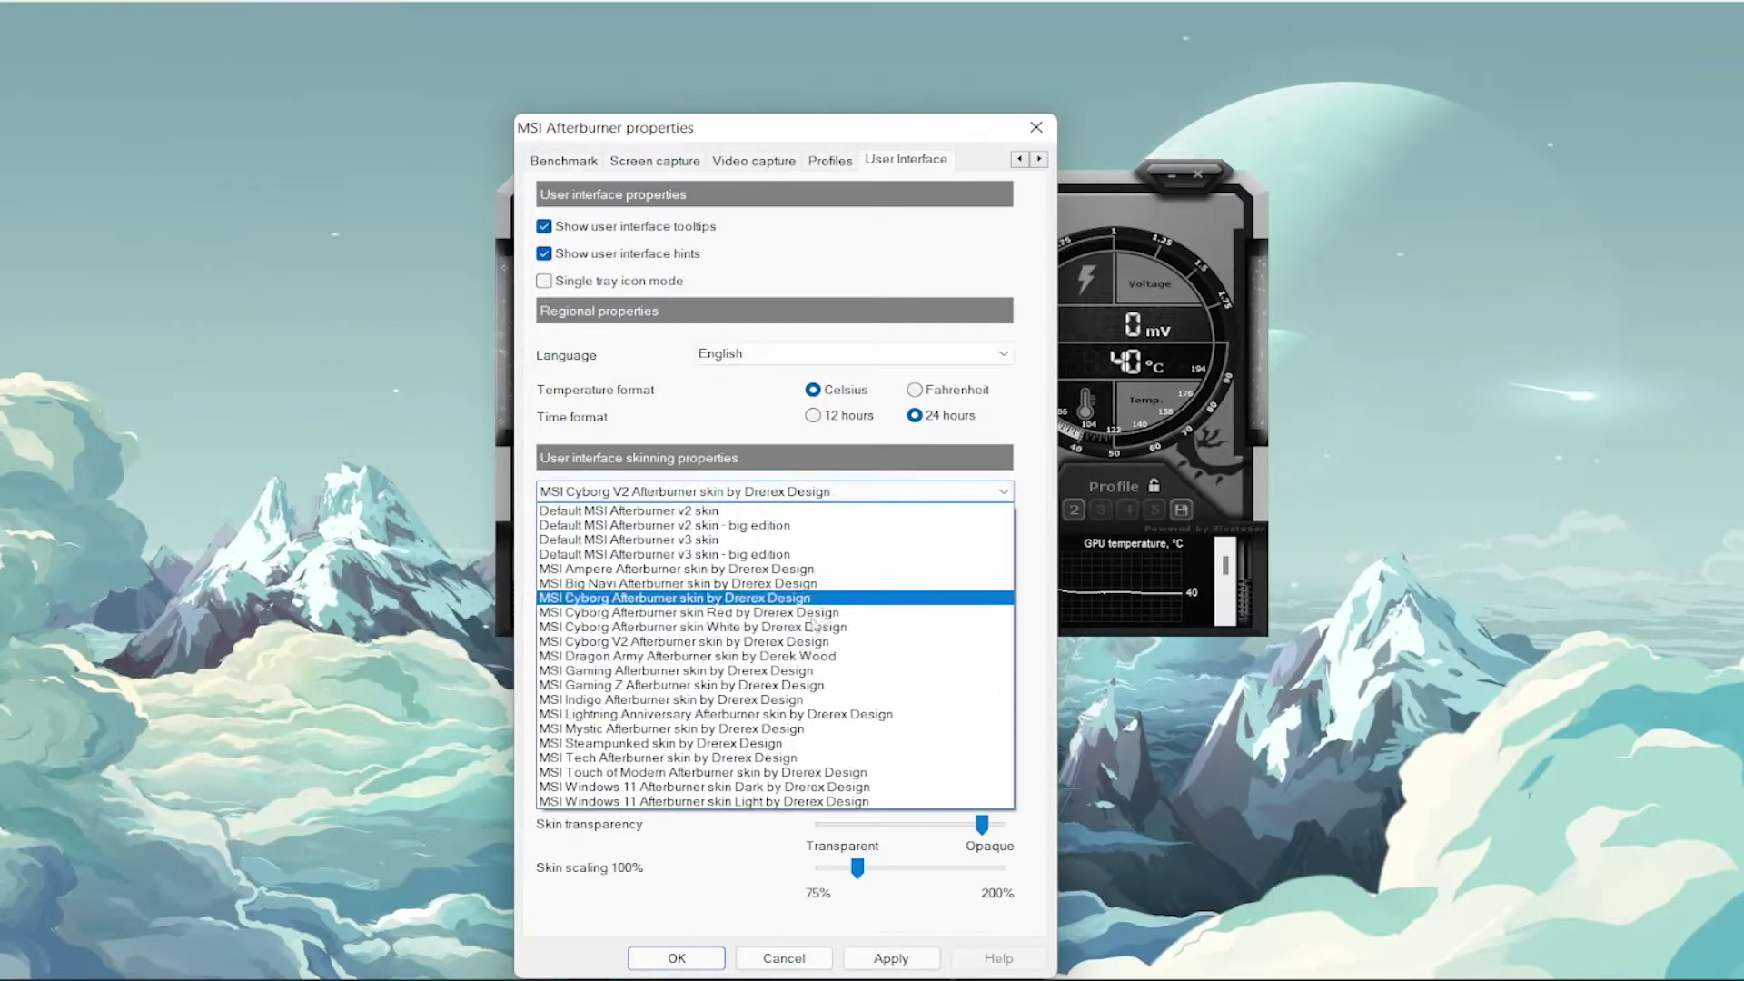
click(761, 801)
click(803, 491)
click(802, 514)
click(872, 492)
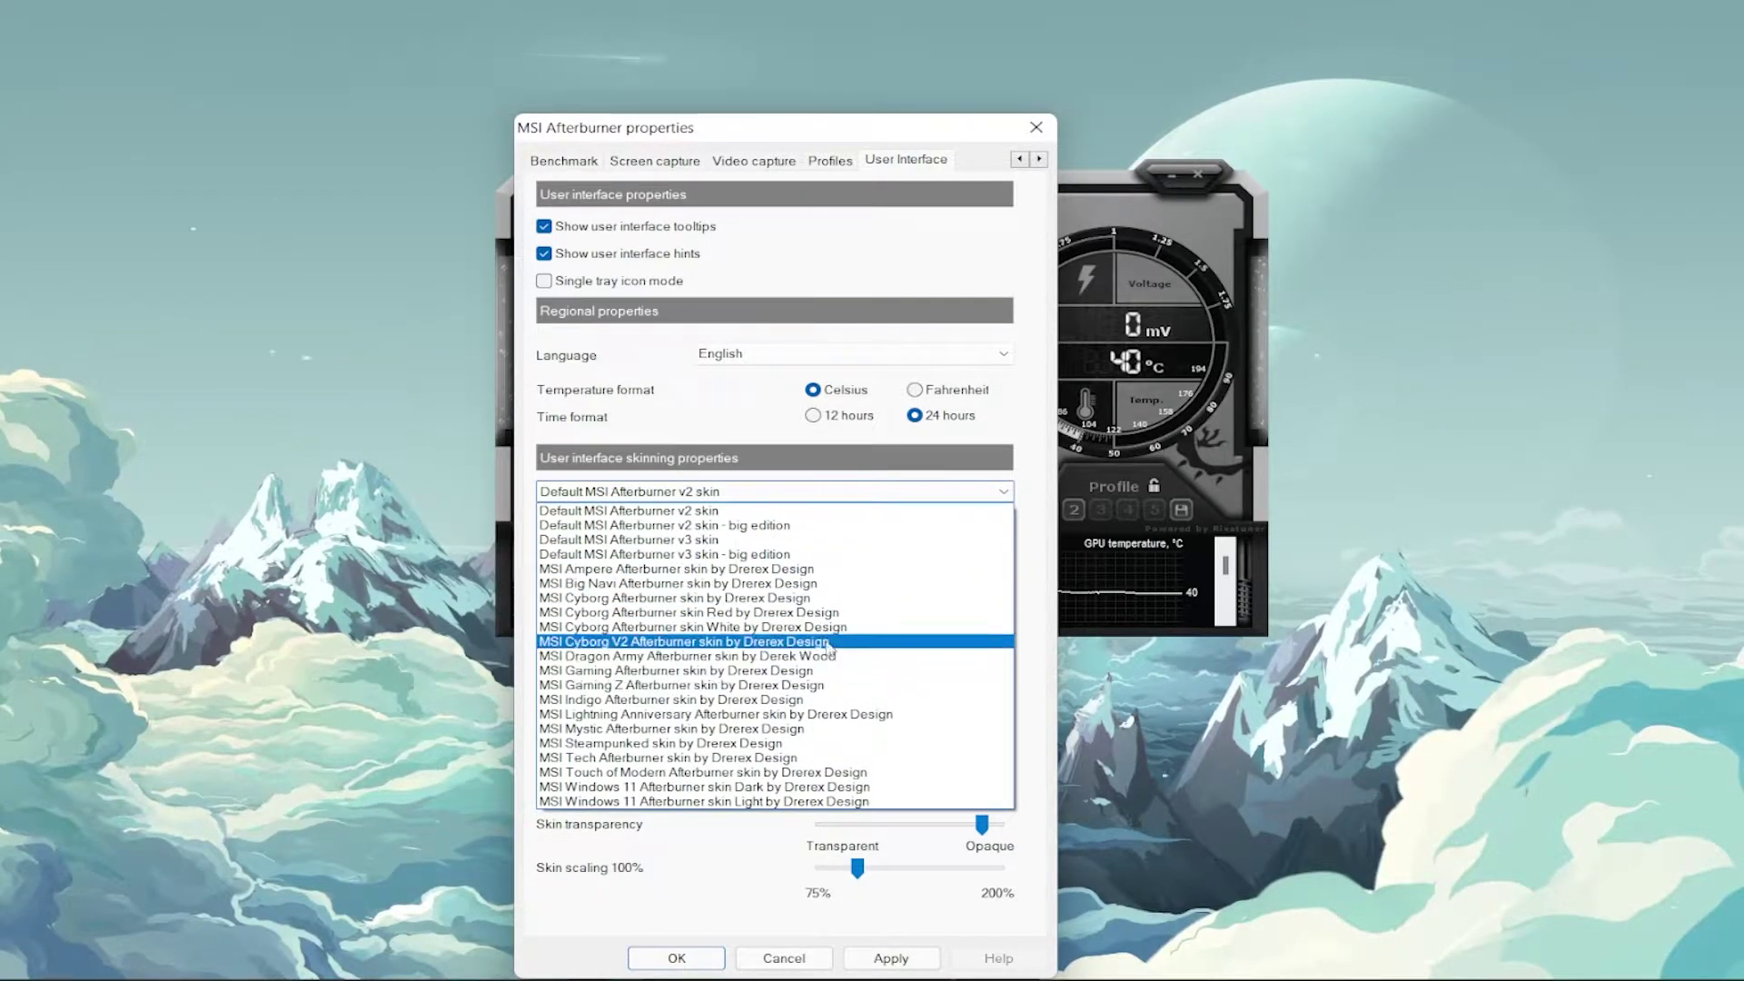
click(772, 598)
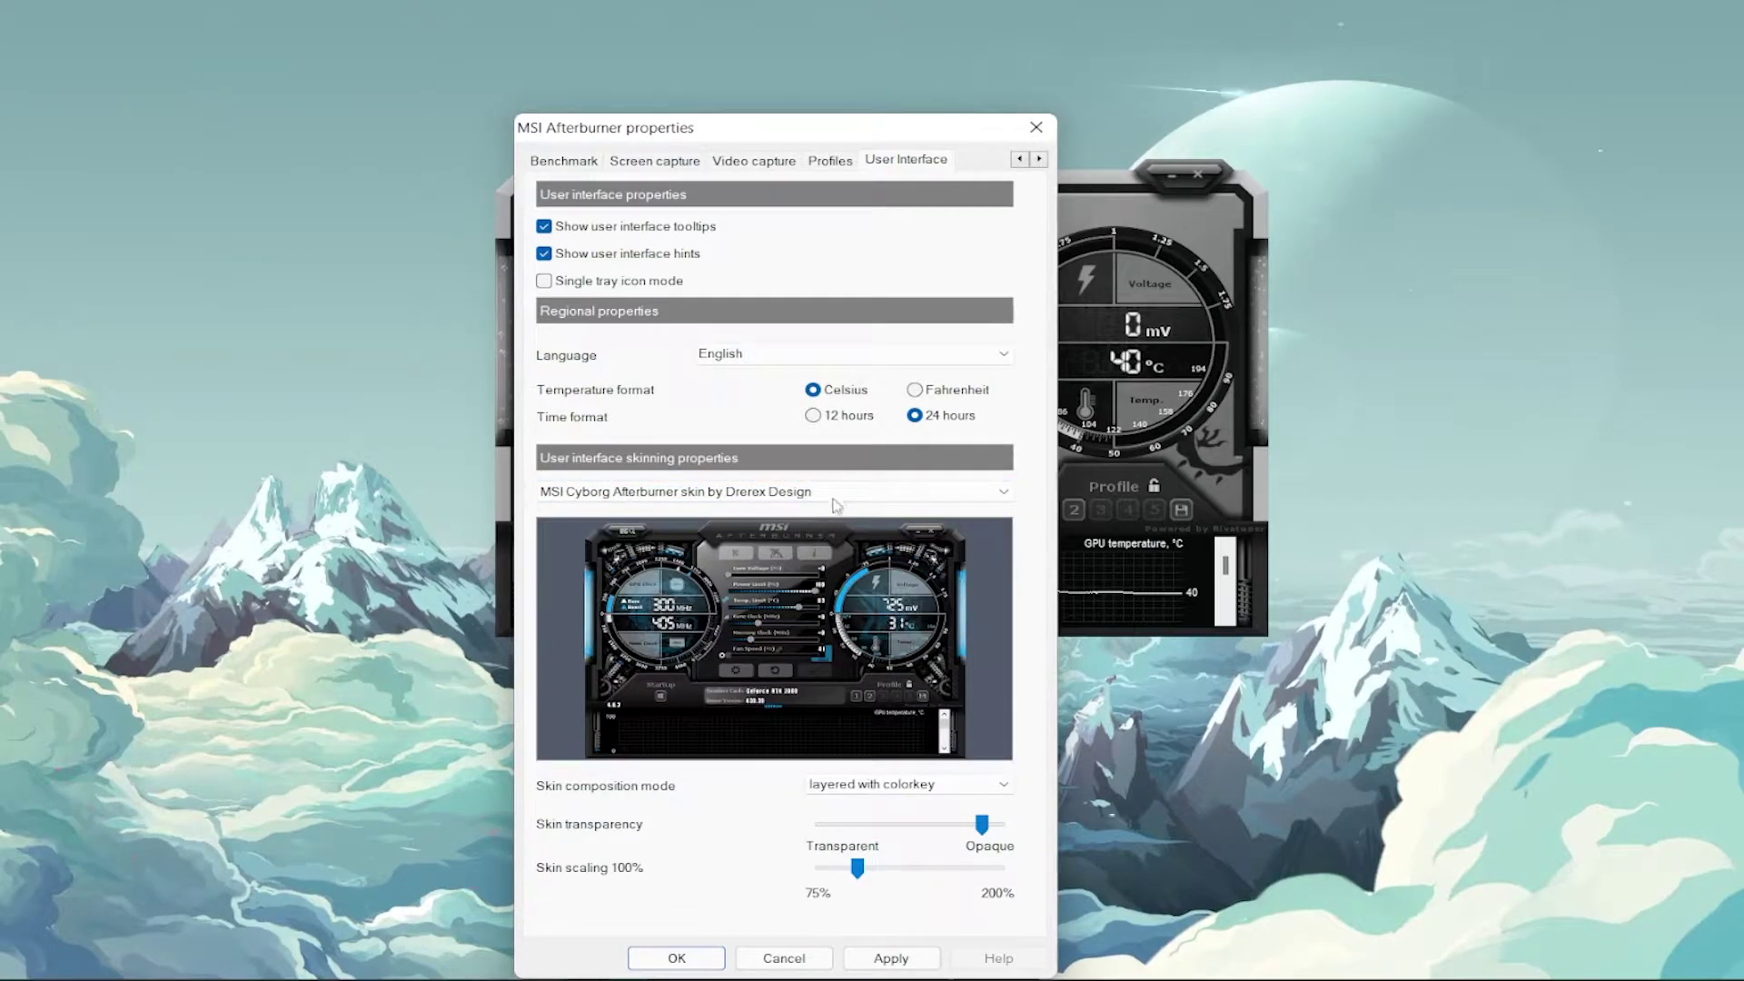
click(783, 957)
Load and apply saved profile 1 in MSI Afterburner, and reposition its window on the desktop.
drag(802, 162, 648, 264)
click(890, 609)
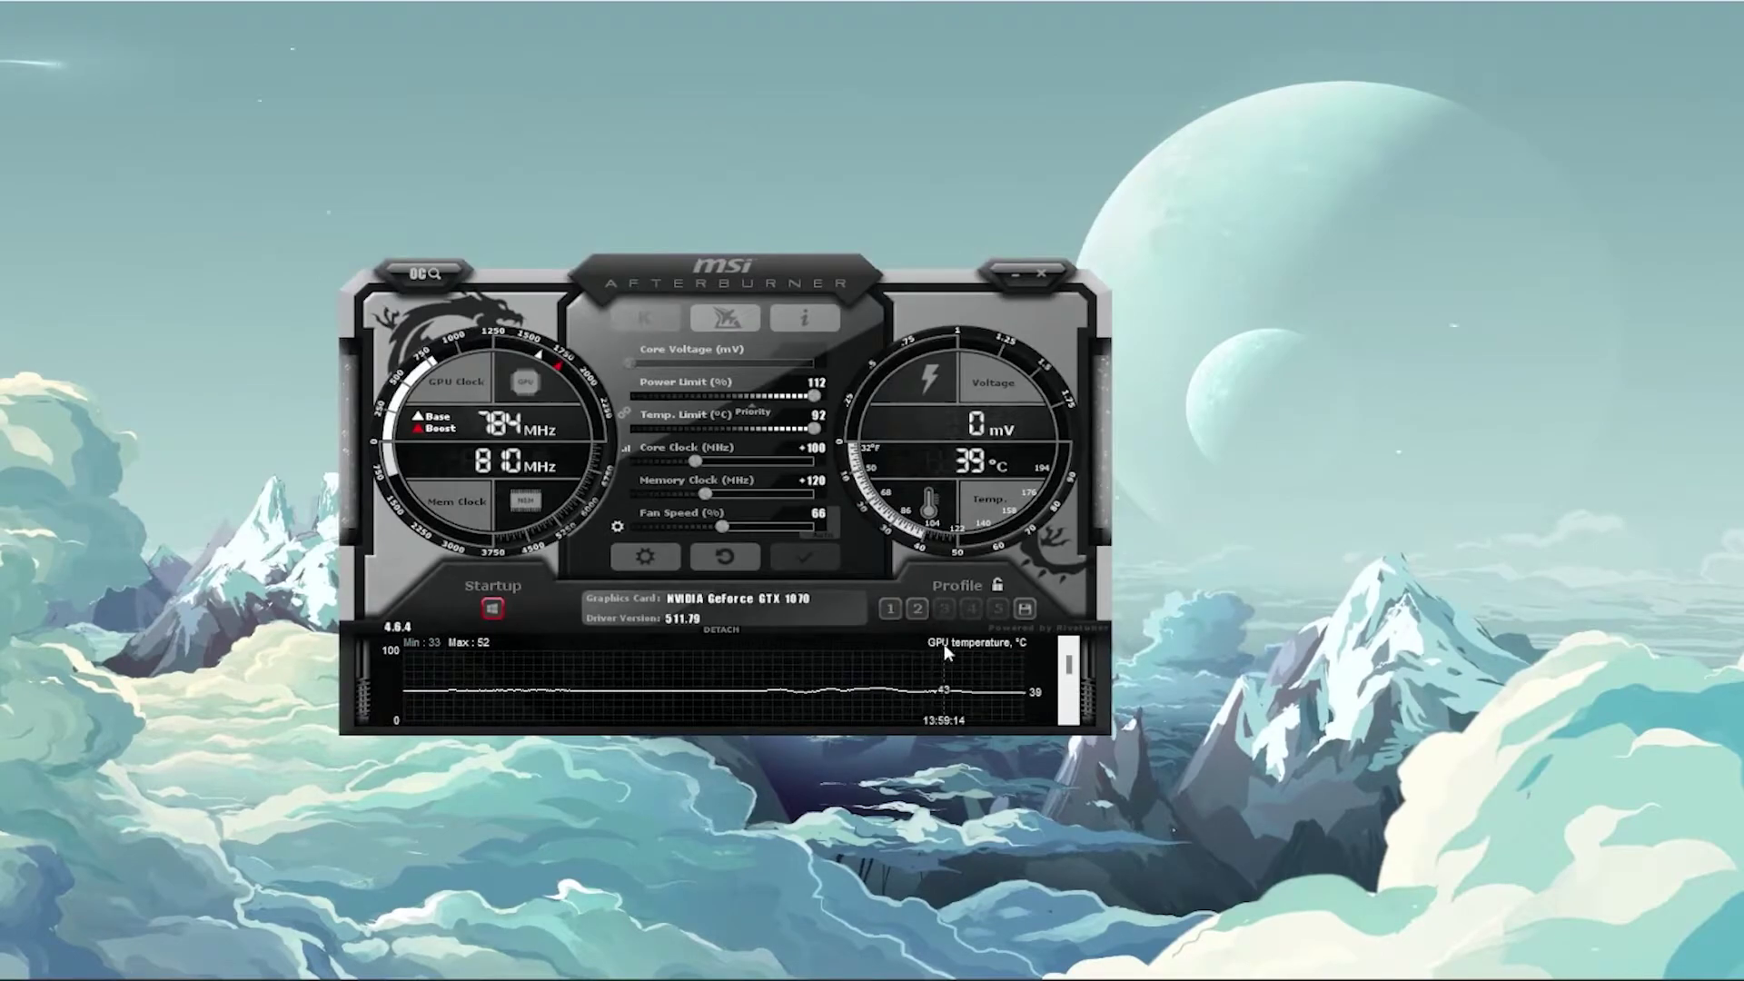
click(813, 552)
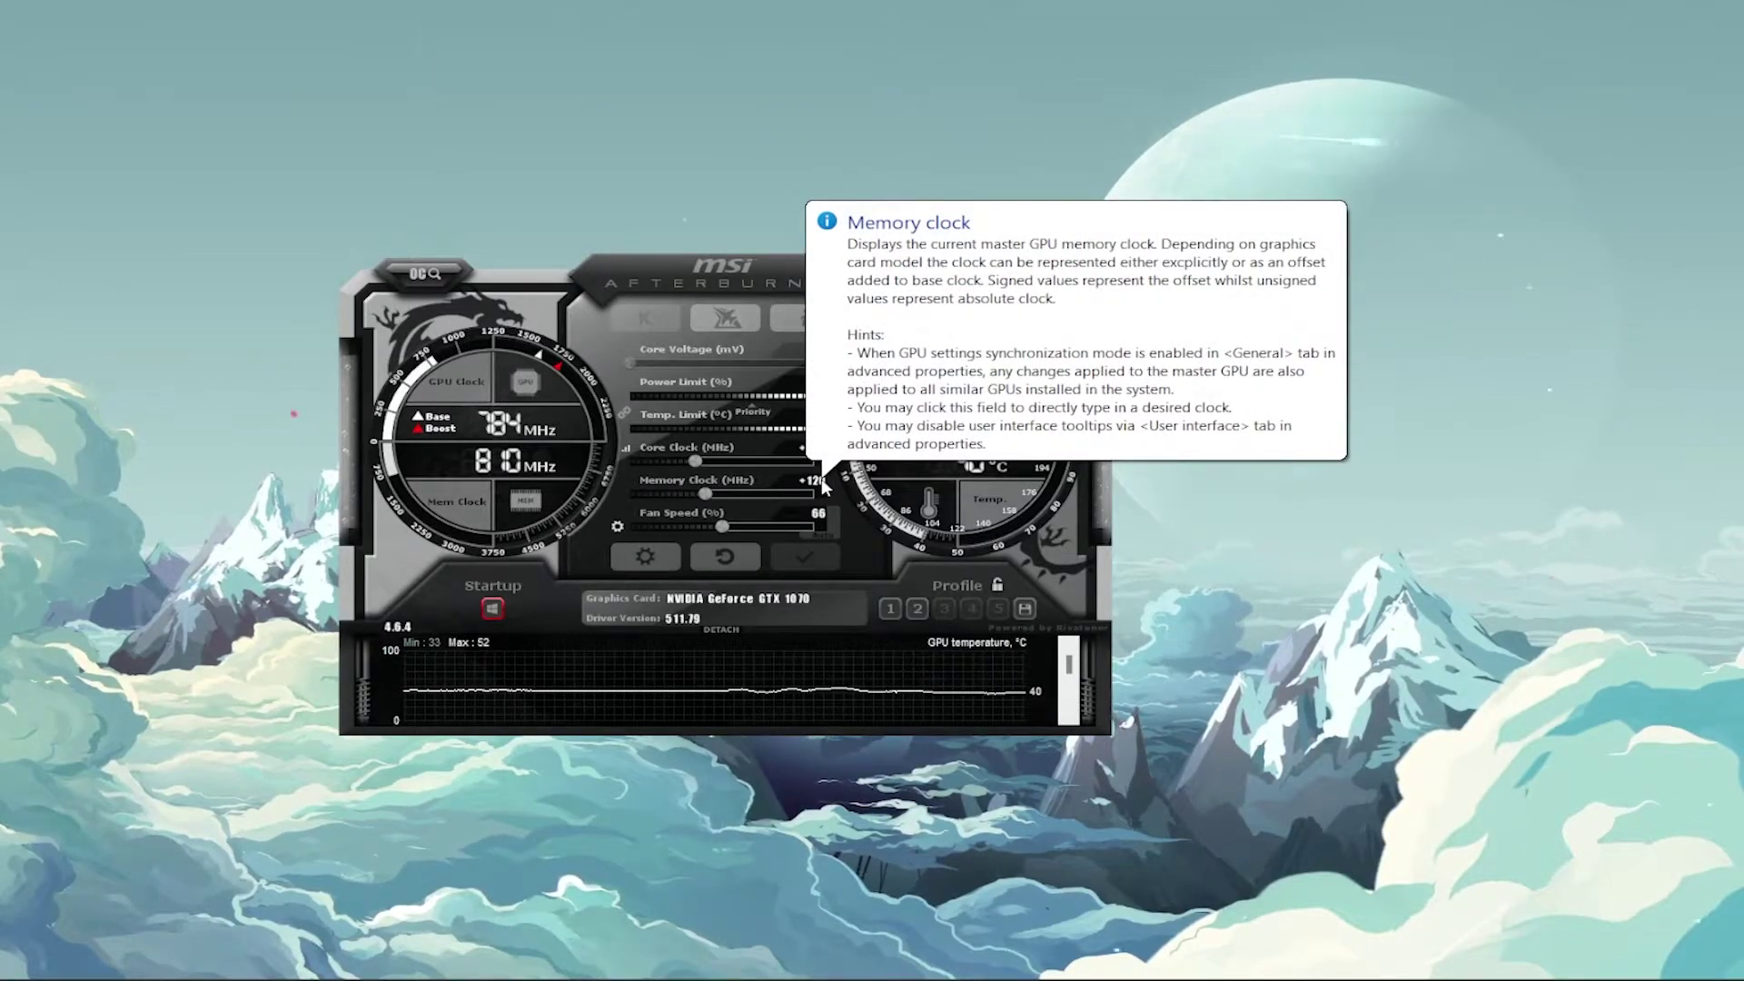
drag(640, 259, 781, 286)
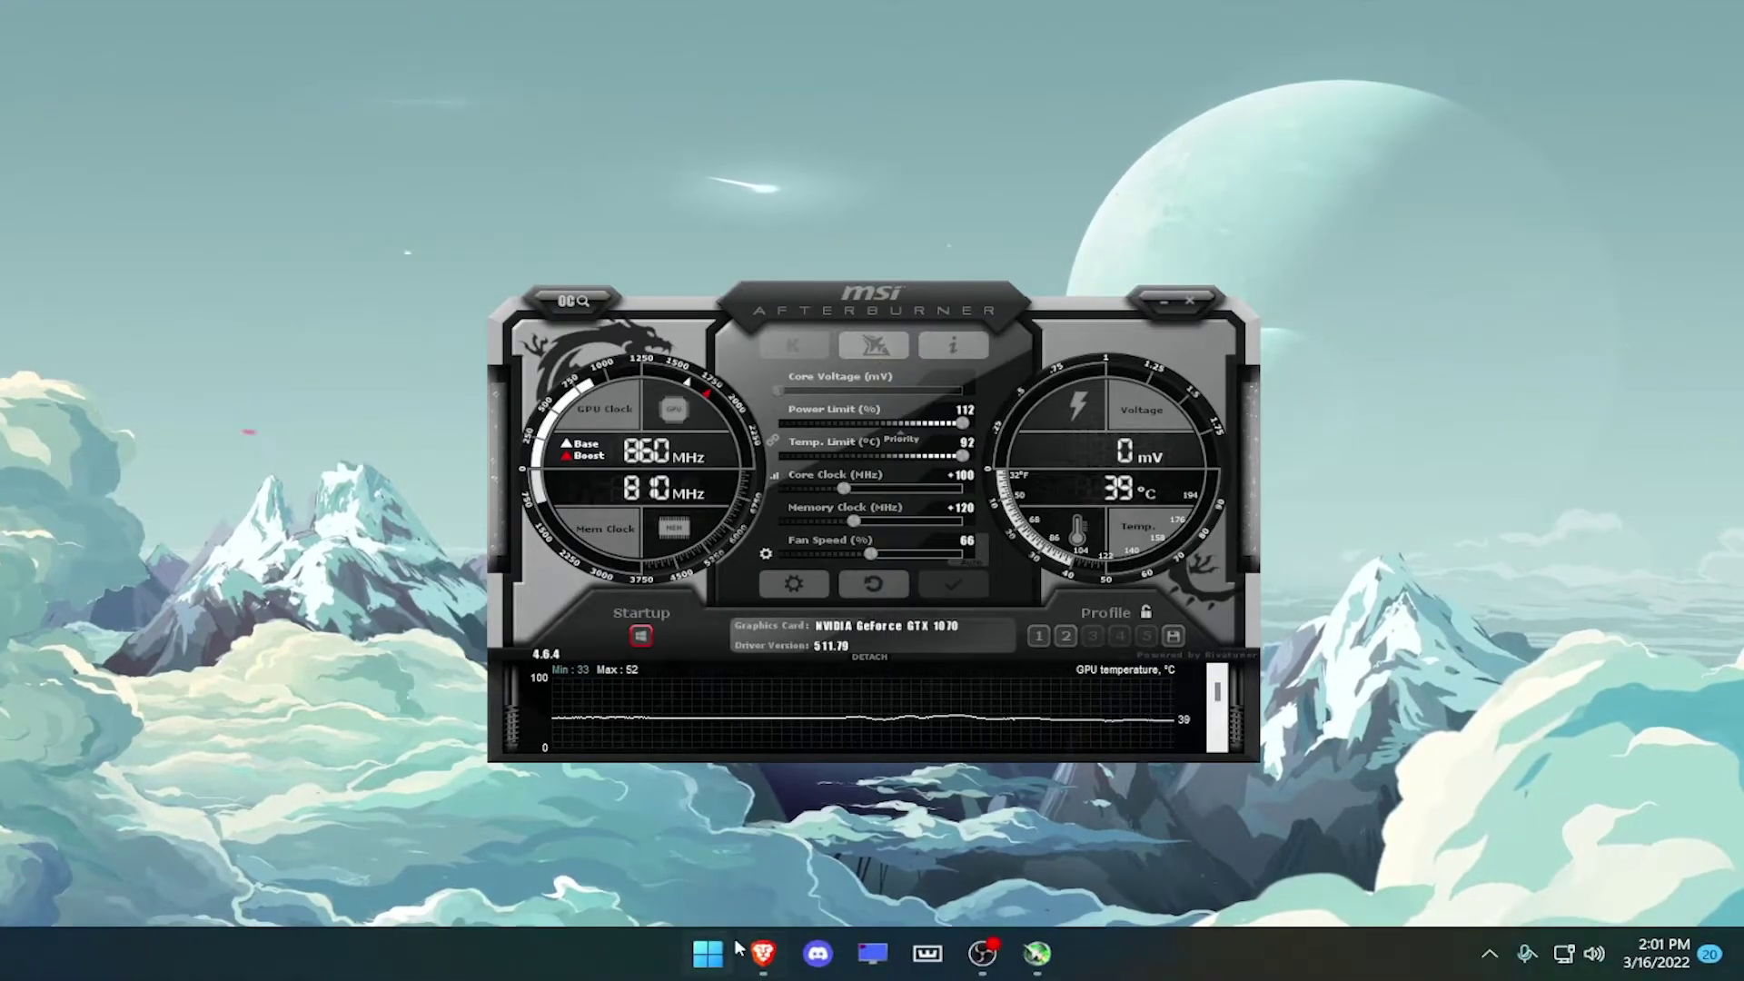
Switch to the browser and open YouTube in a new tab.
click(761, 950)
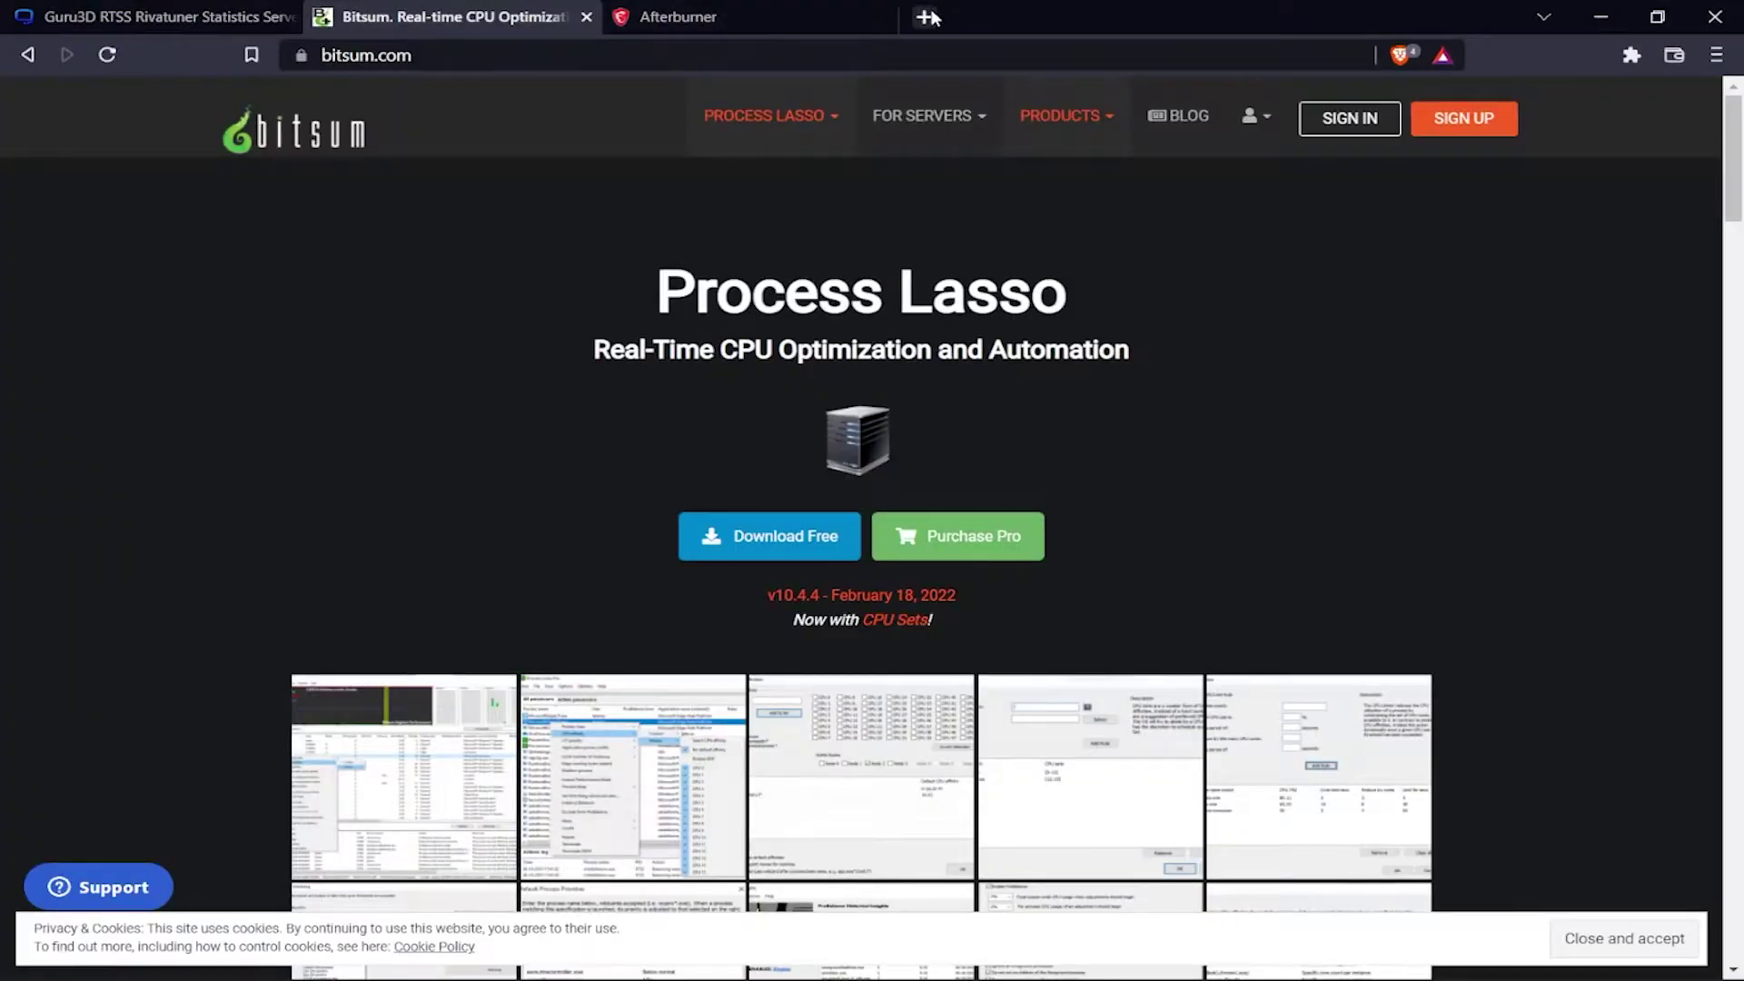
click(926, 16)
click(80, 334)
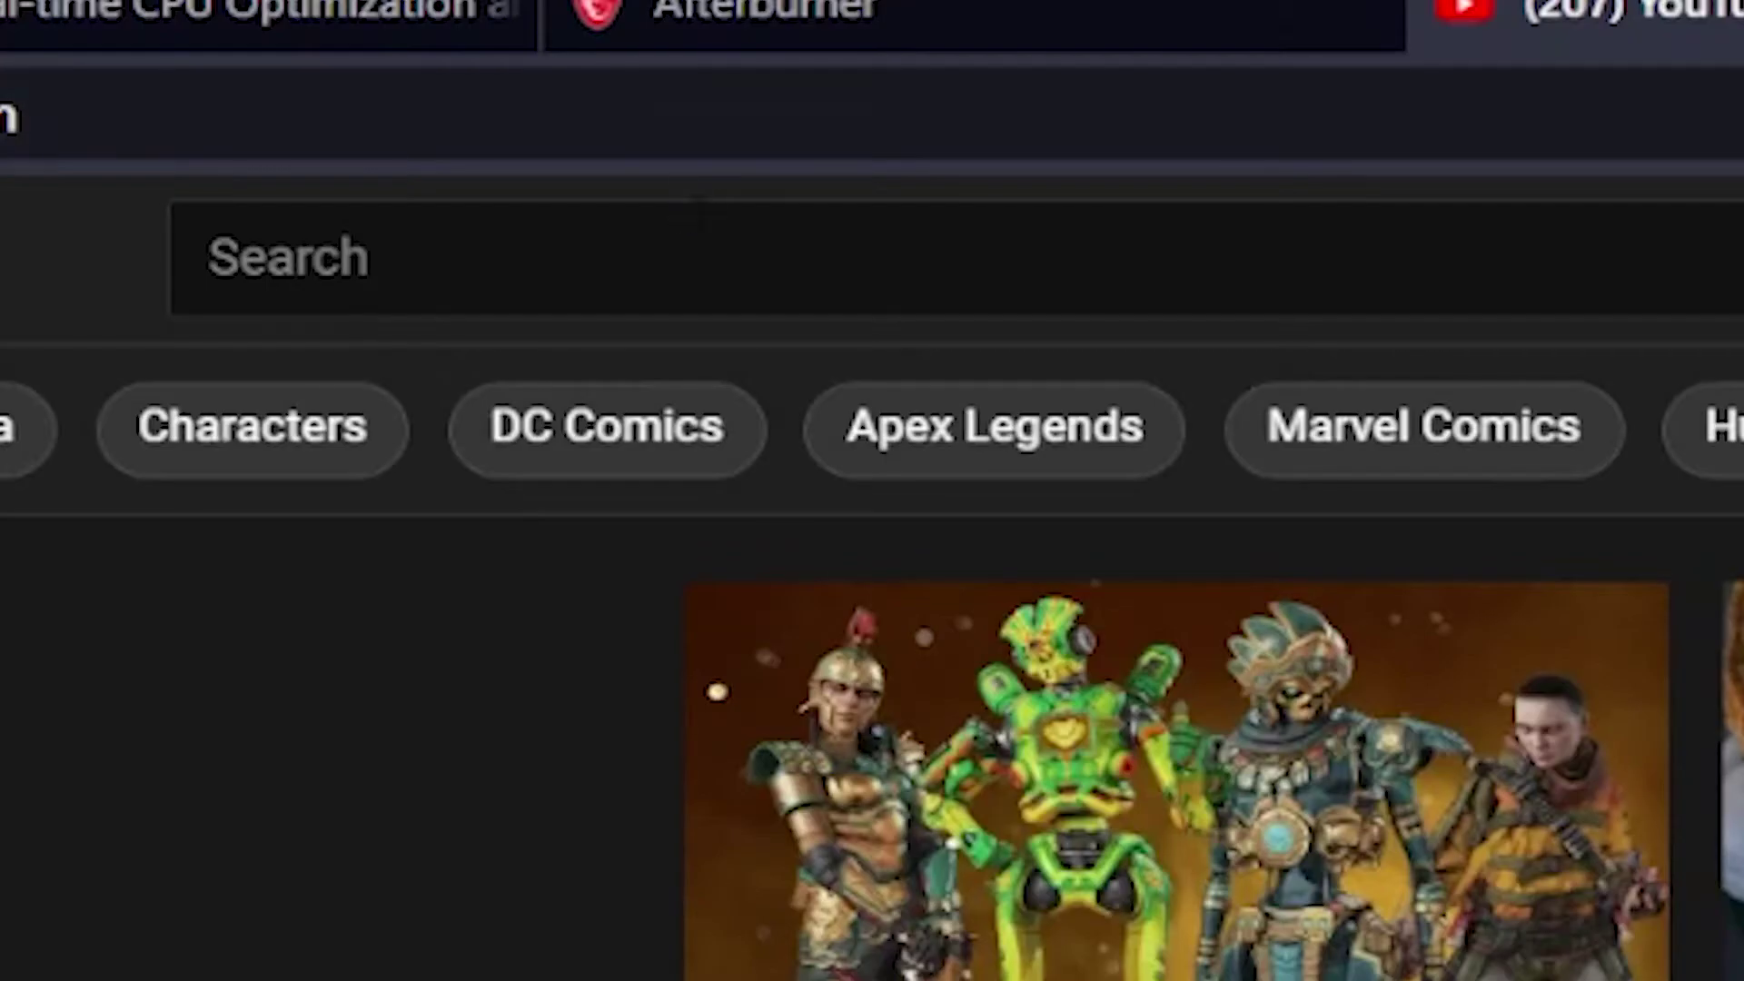
Search YouTube for "how to overclock gpu".
click(651, 101)
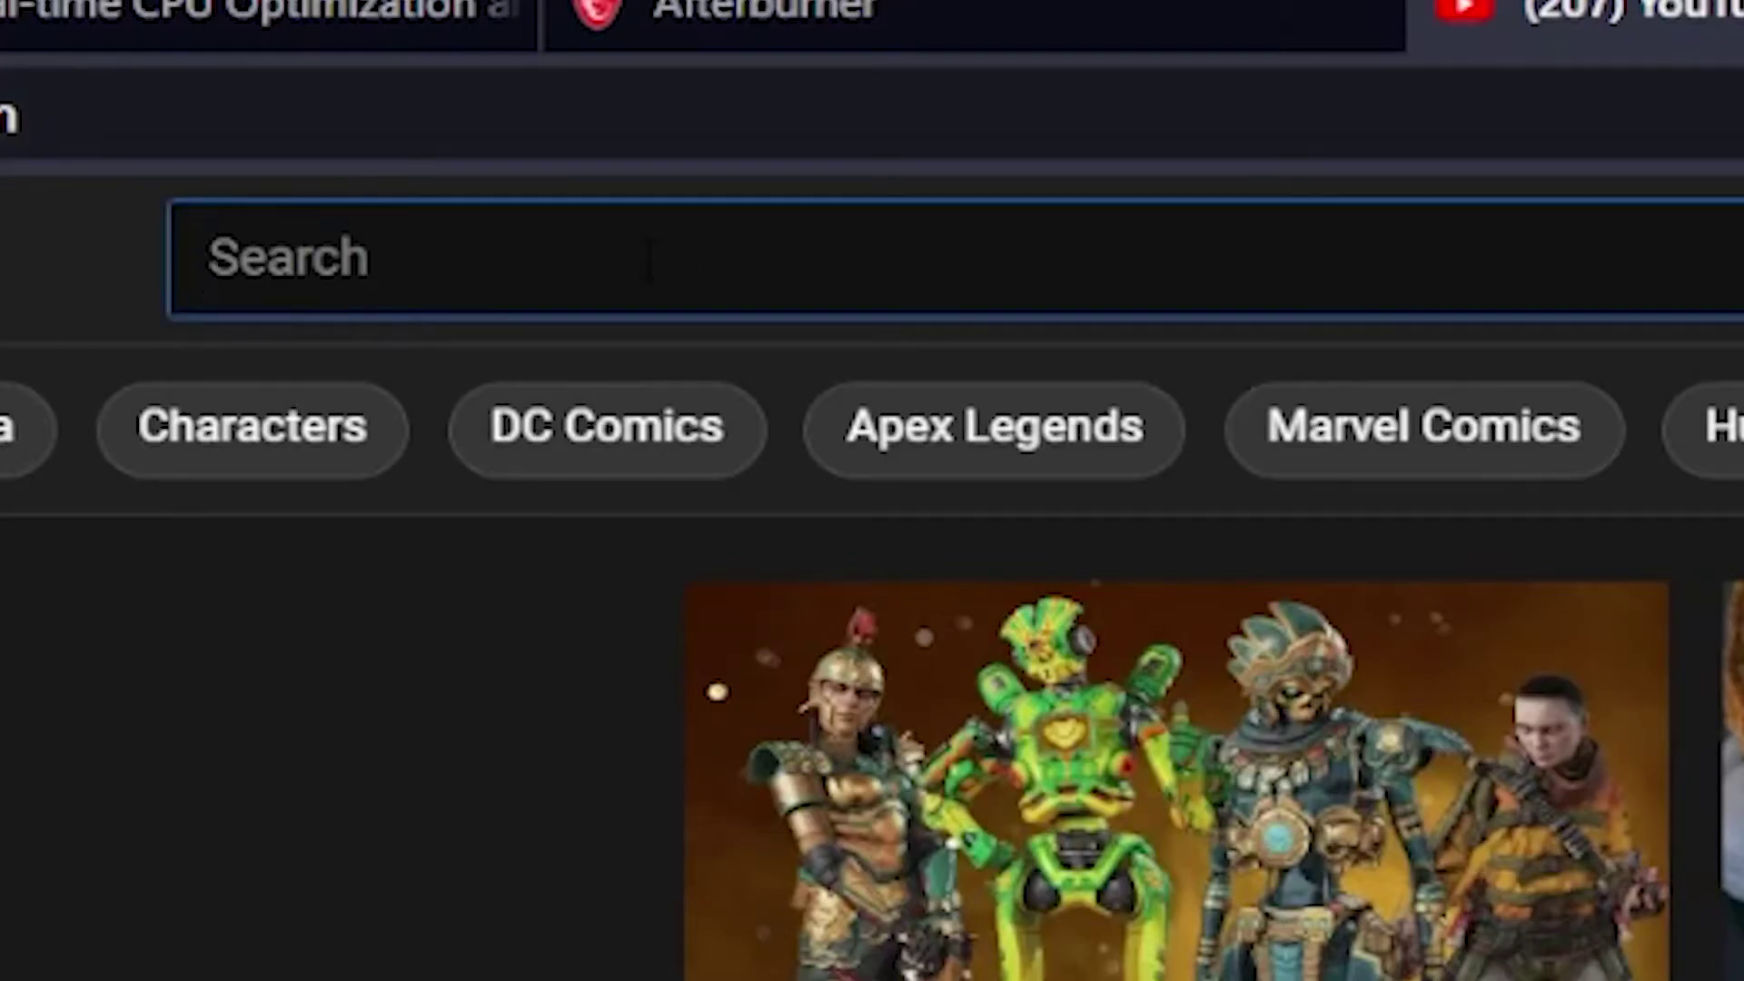
text(howm t)
key(BackSpace)
key(BackSpace)
key(BackSpace)
text(to overclock)
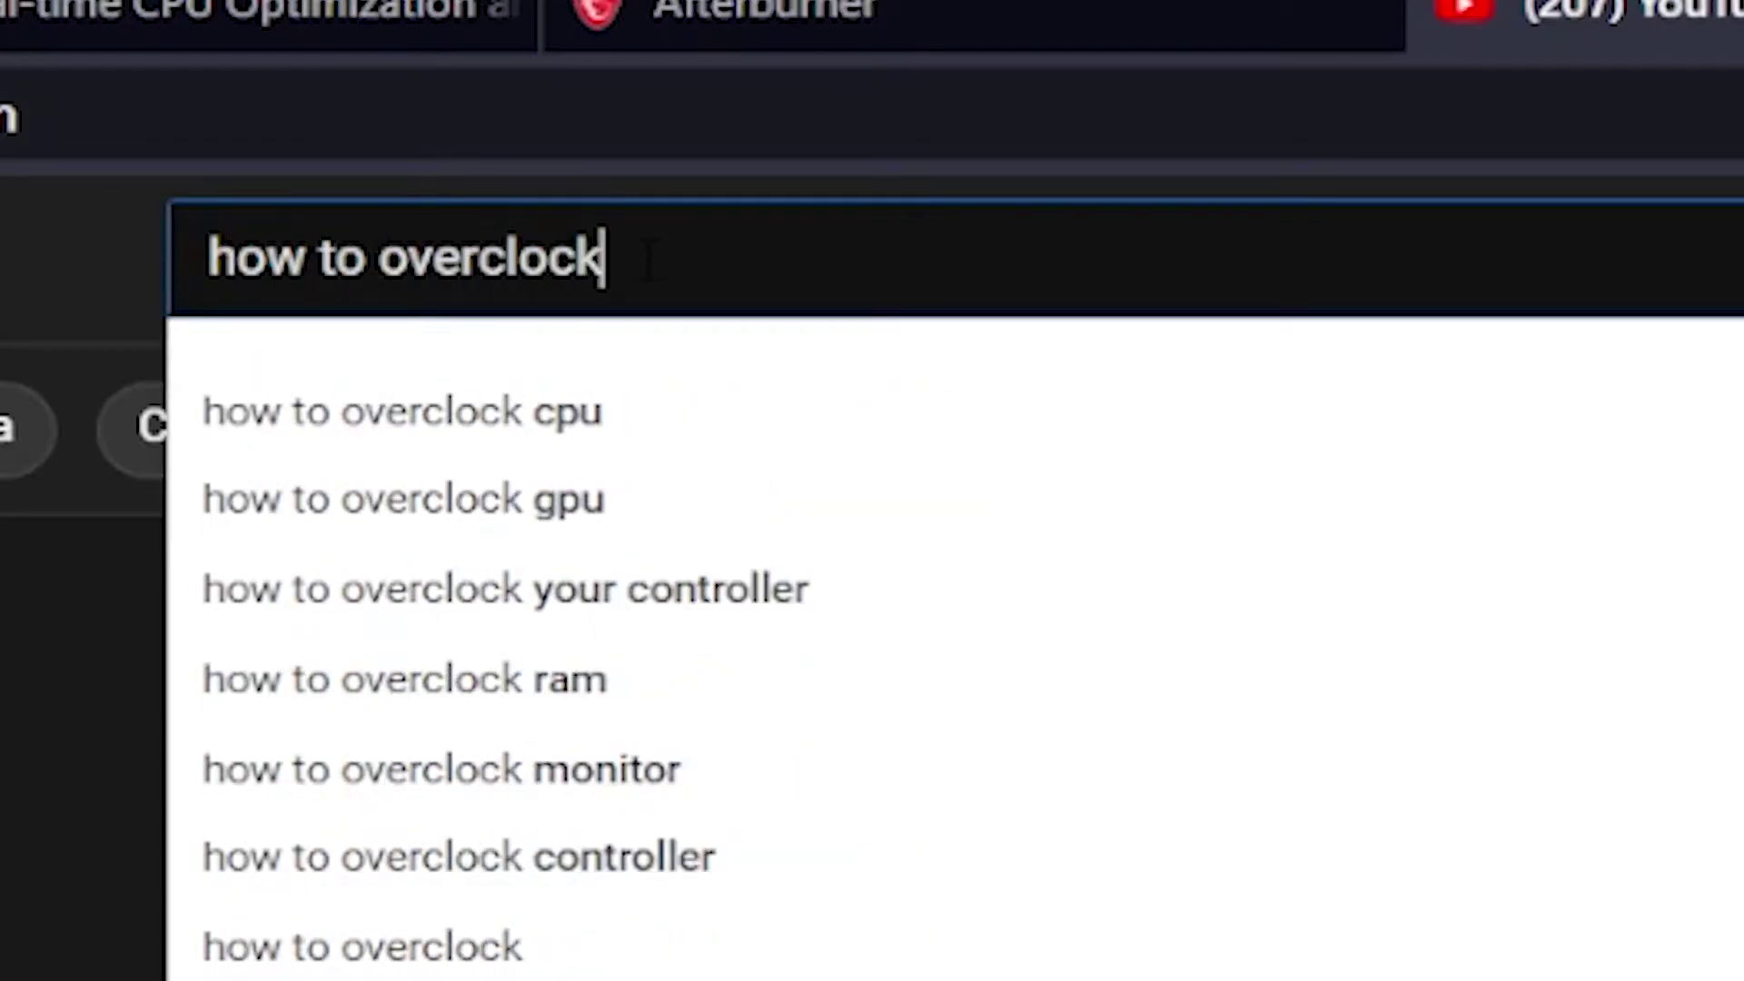
text( gp[y)
key(BackSpace)
text(u)
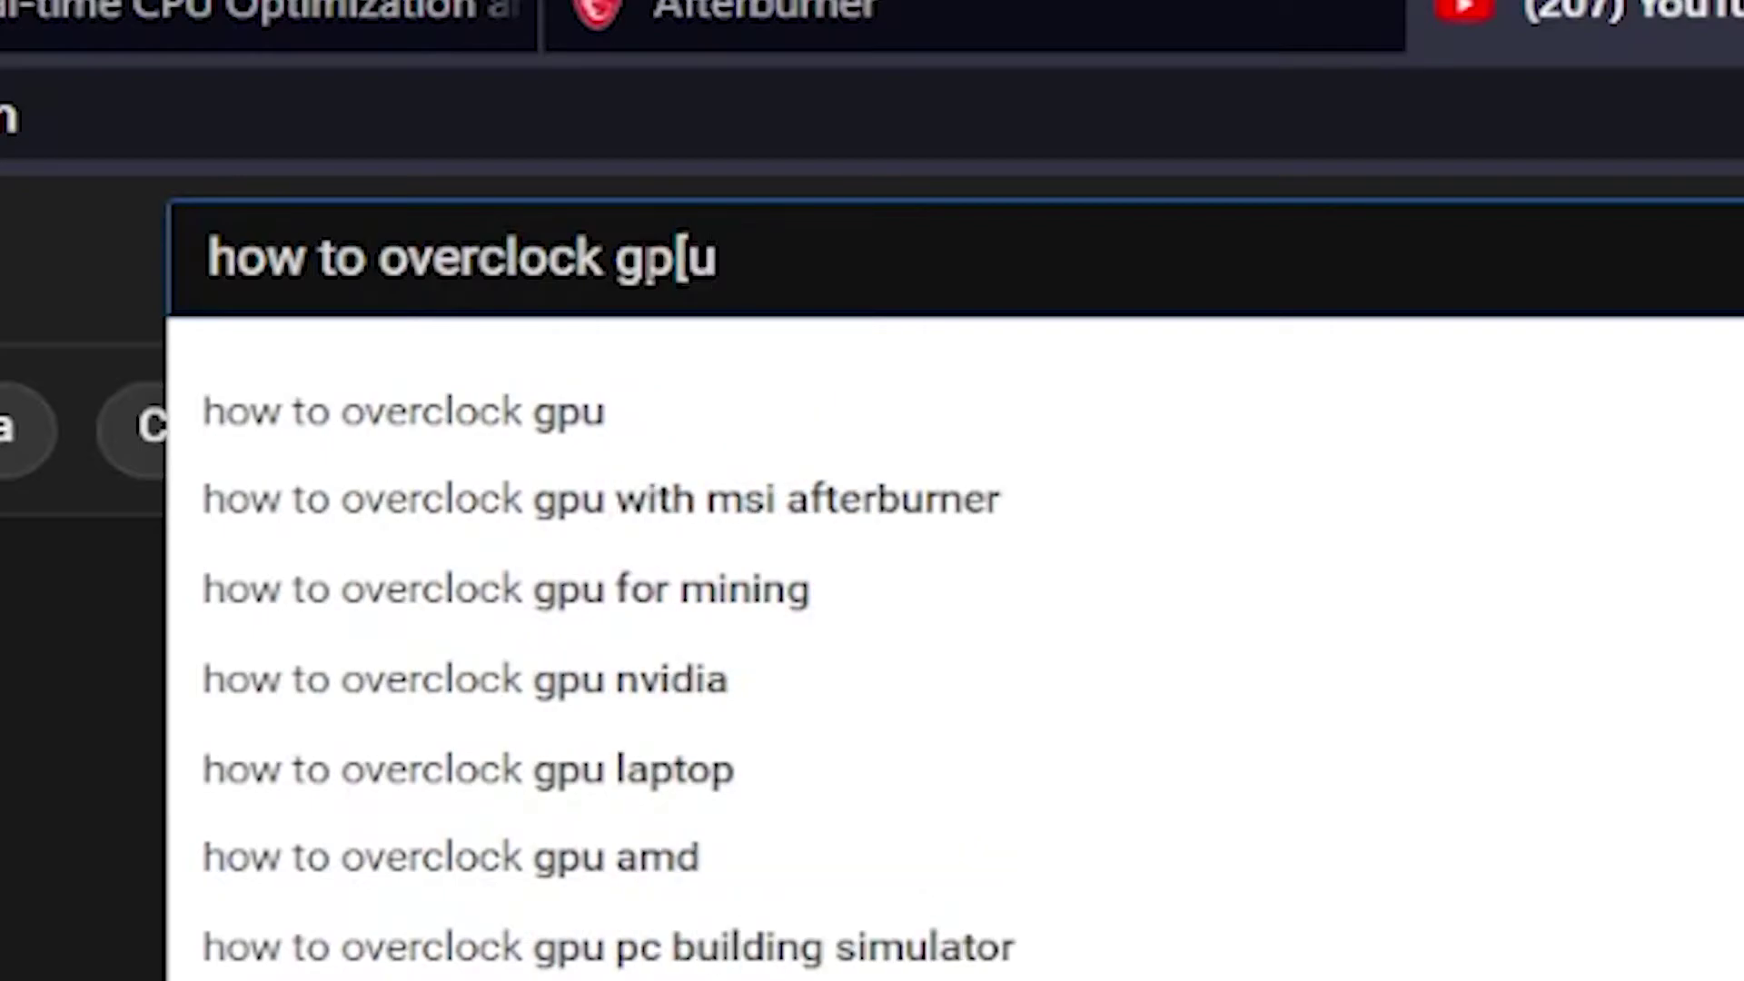
key(BackSpace)
key(BackSpace)
text(u)
key(Return)
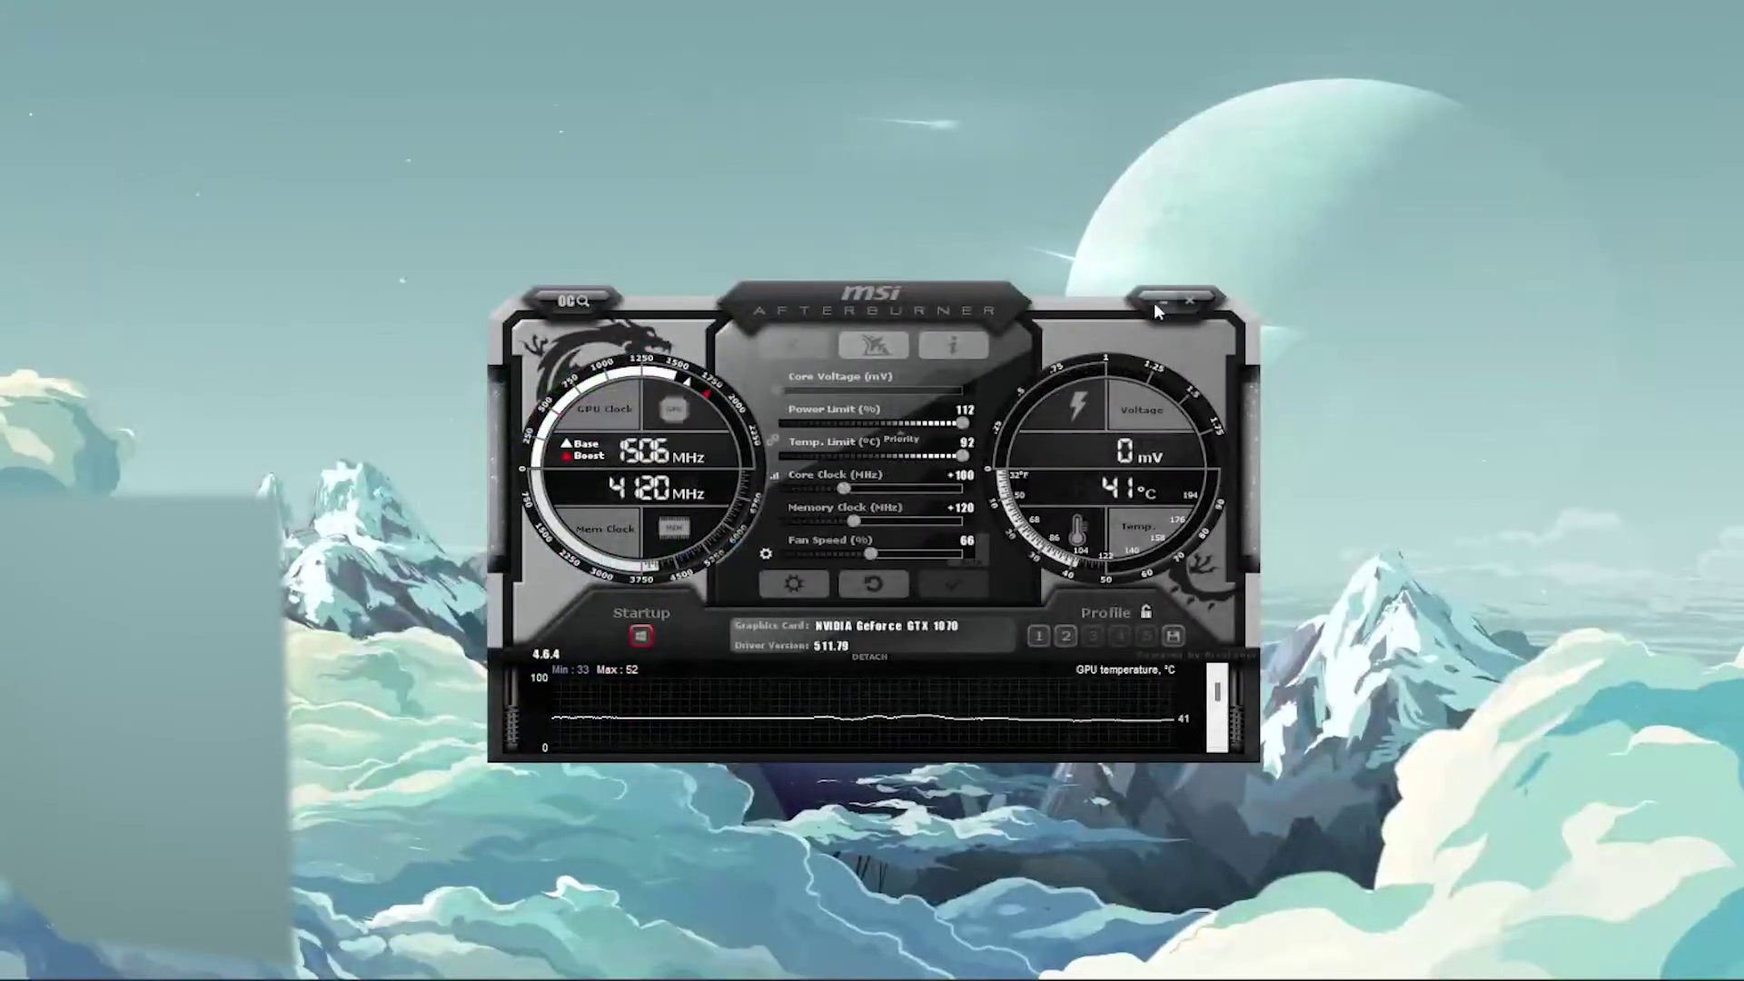
Minimize MSI Afterburner and find and open the Saved Games folder through Windows search with "saved".
click(1155, 302)
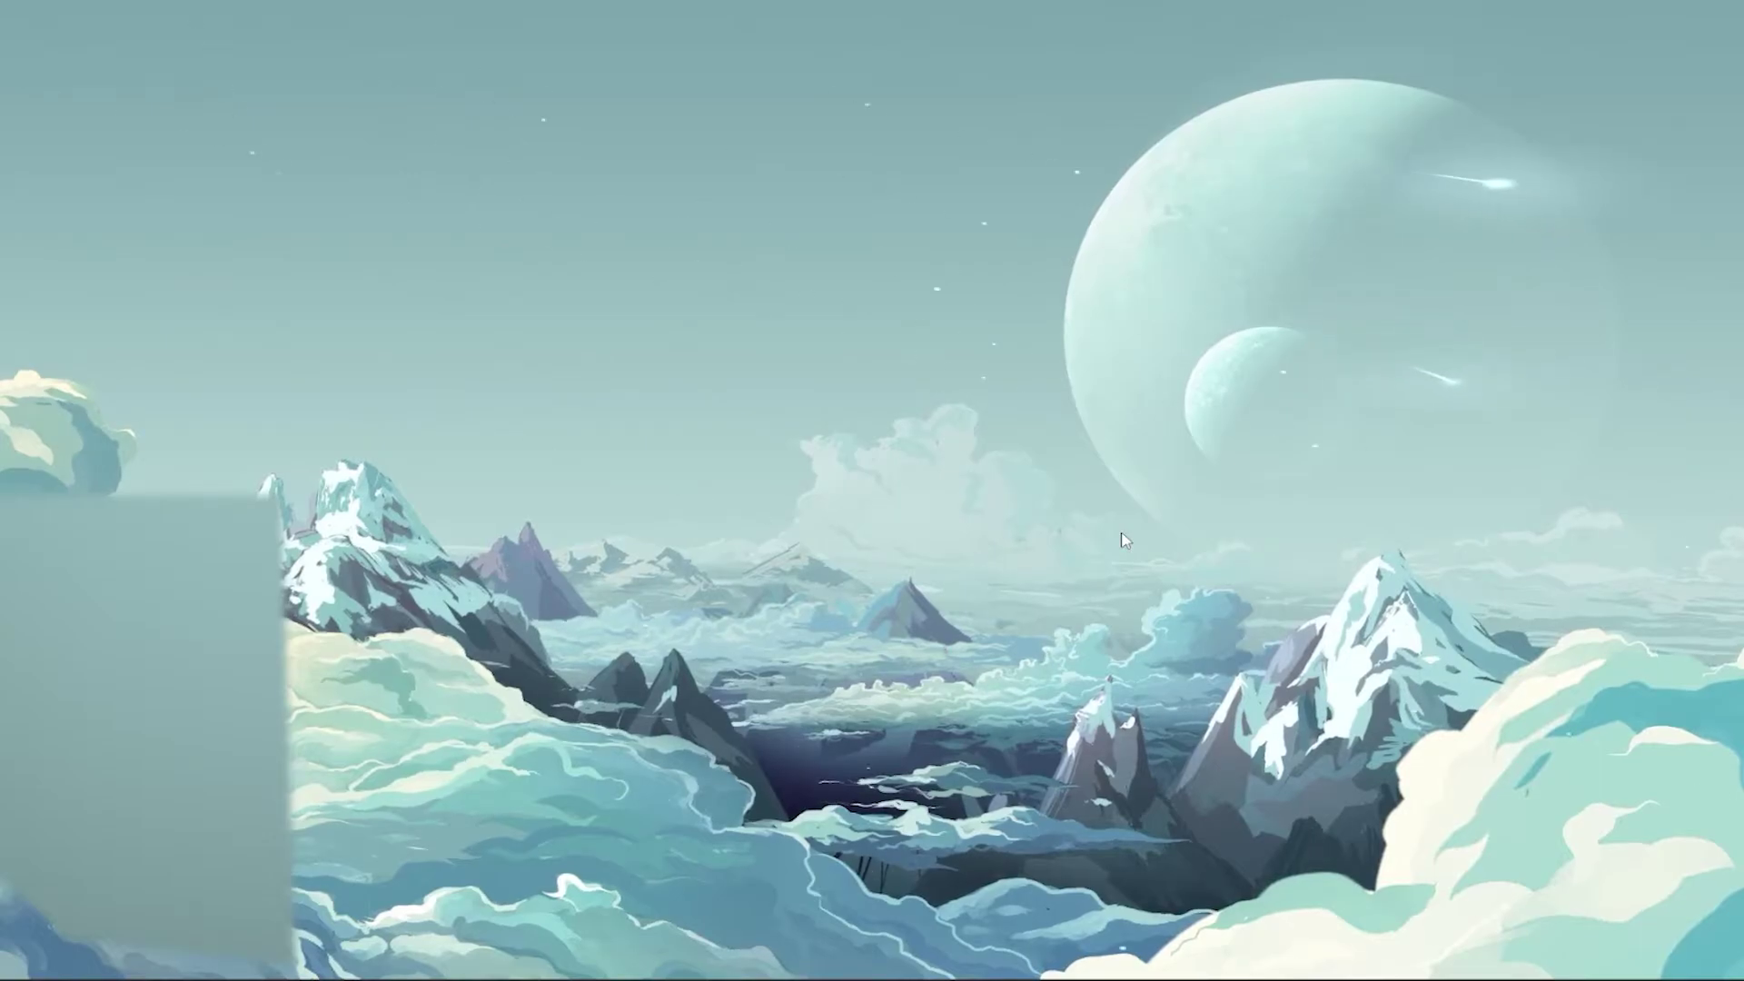
key(super)
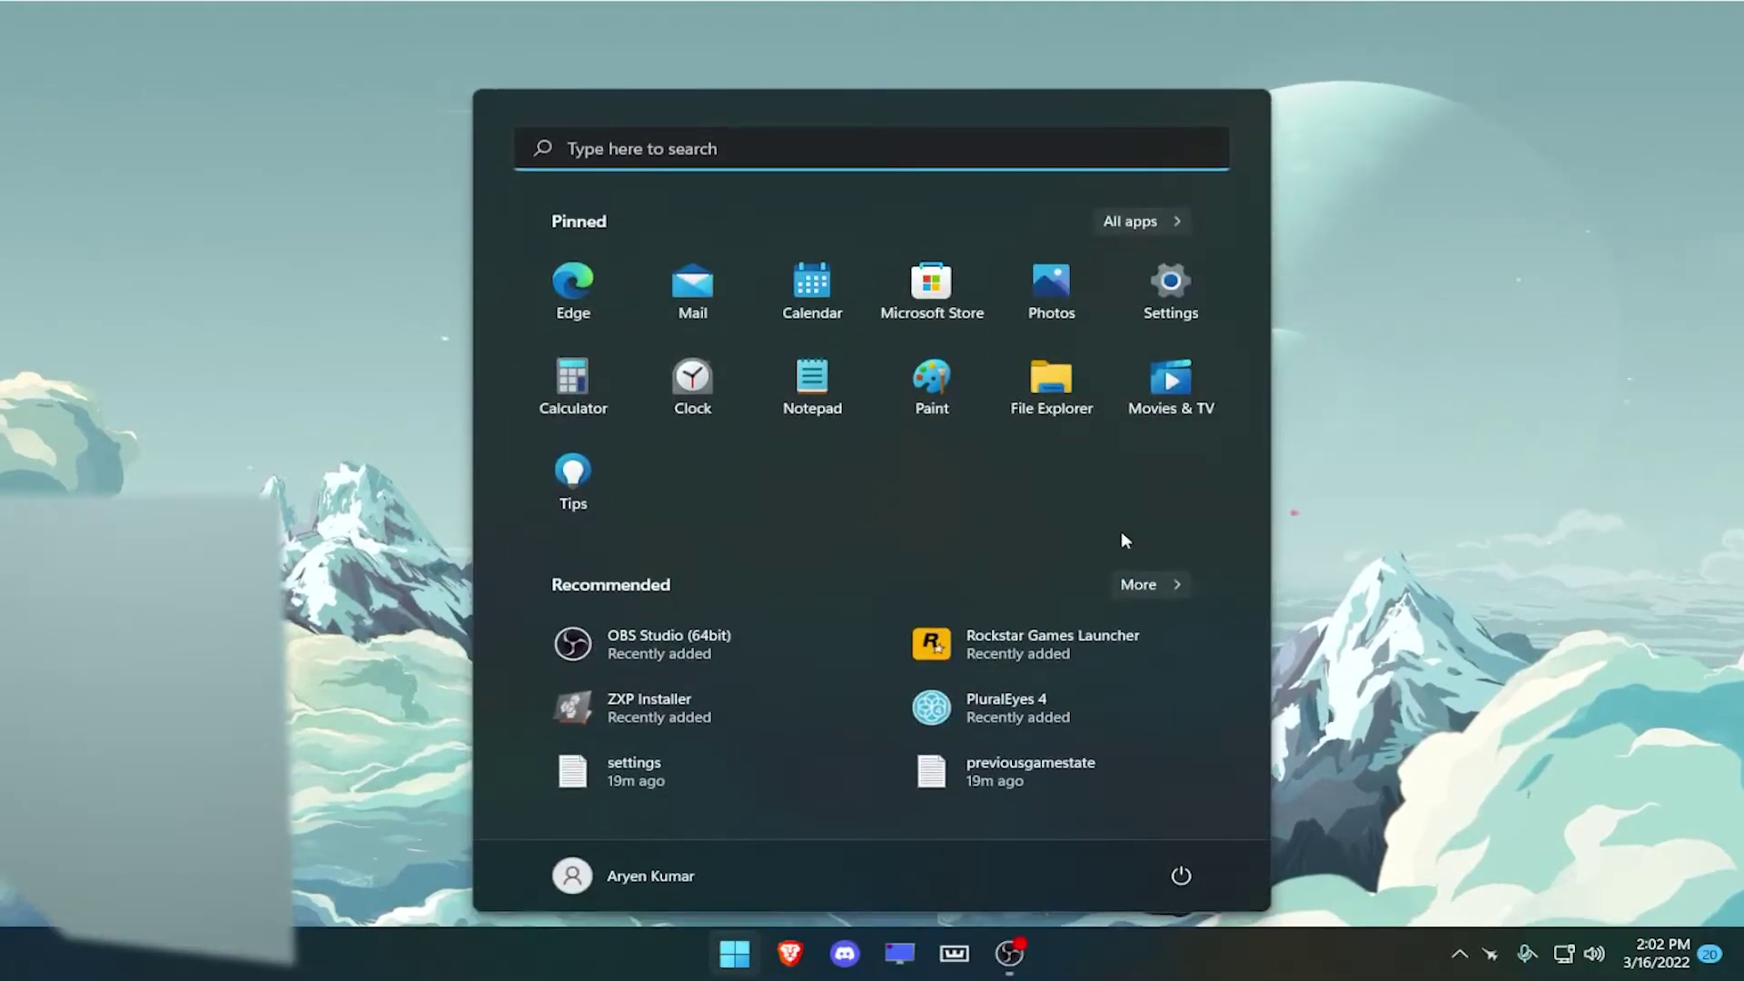
key(super)
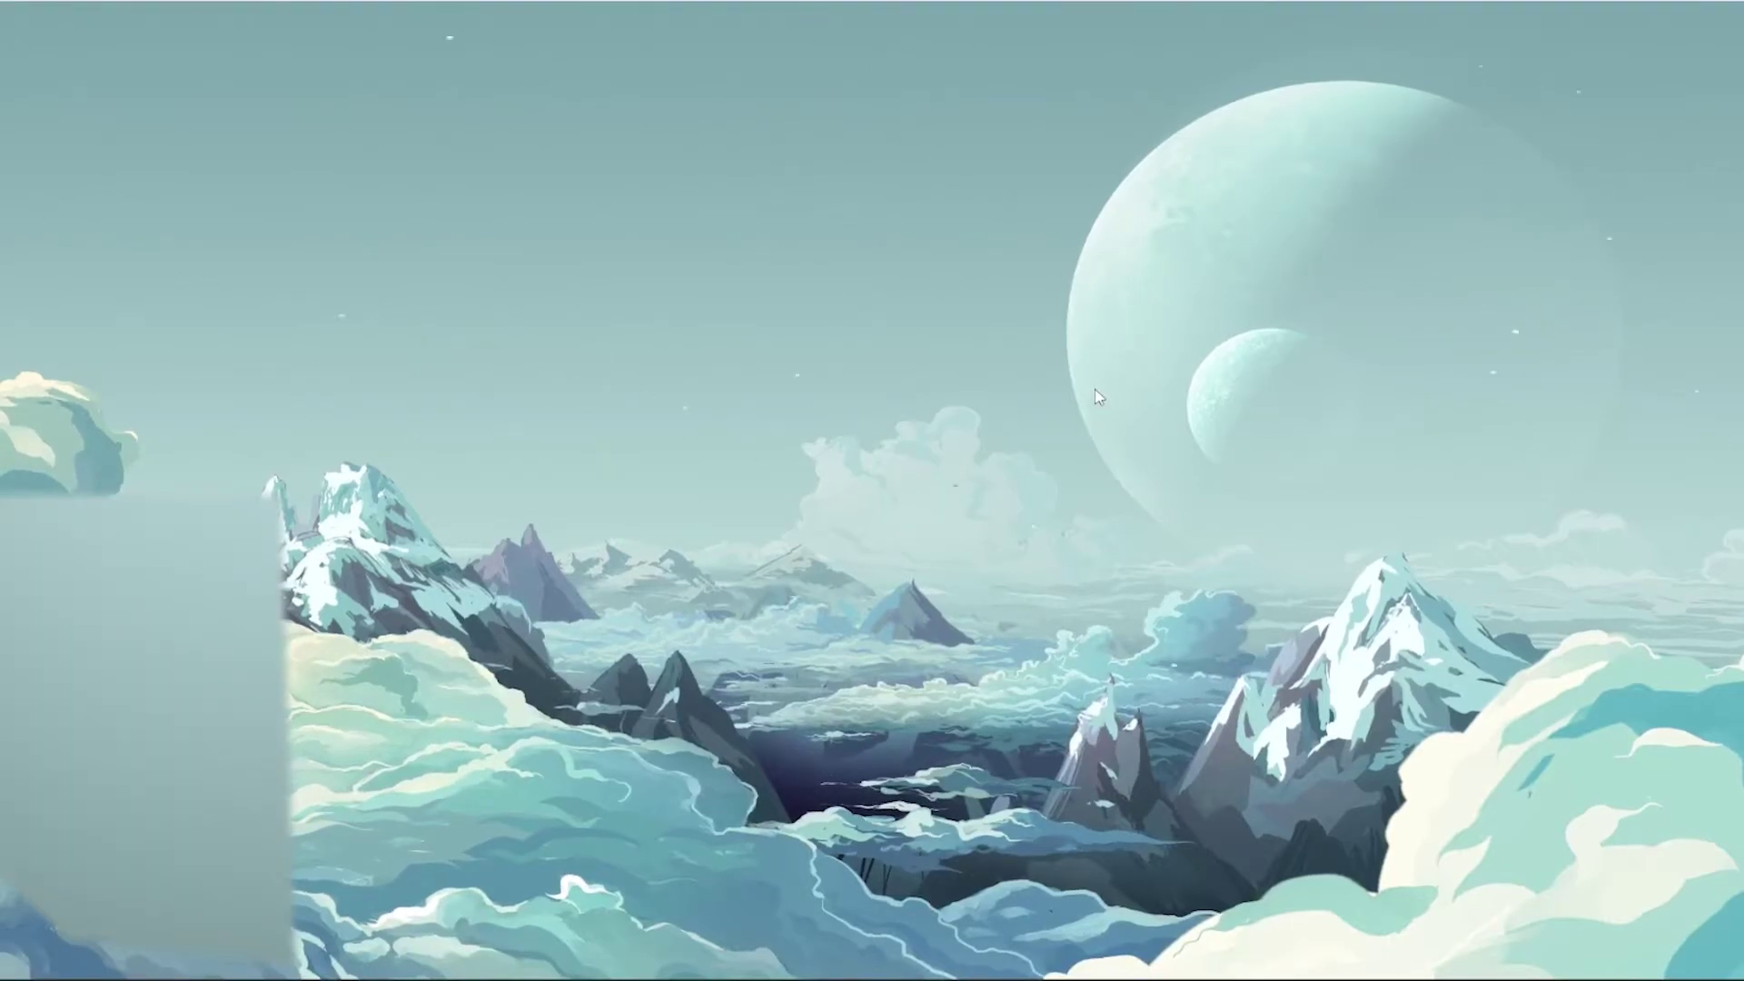
key(super)
text(sa)
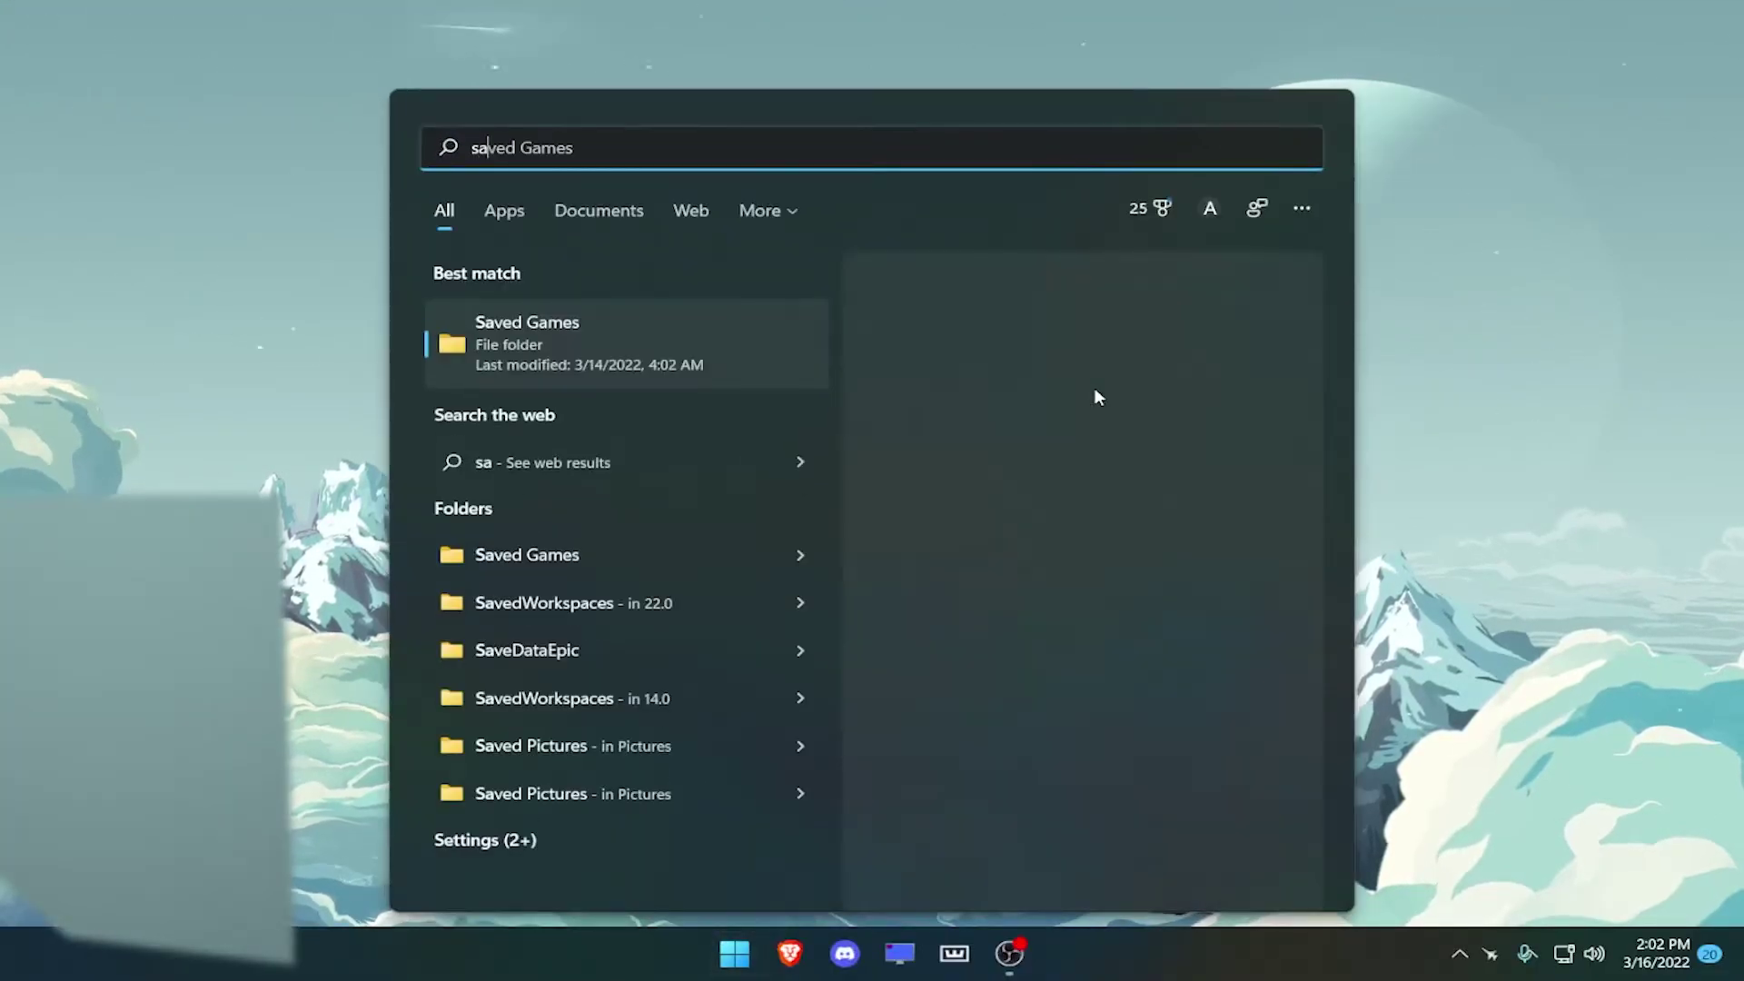
text(ved)
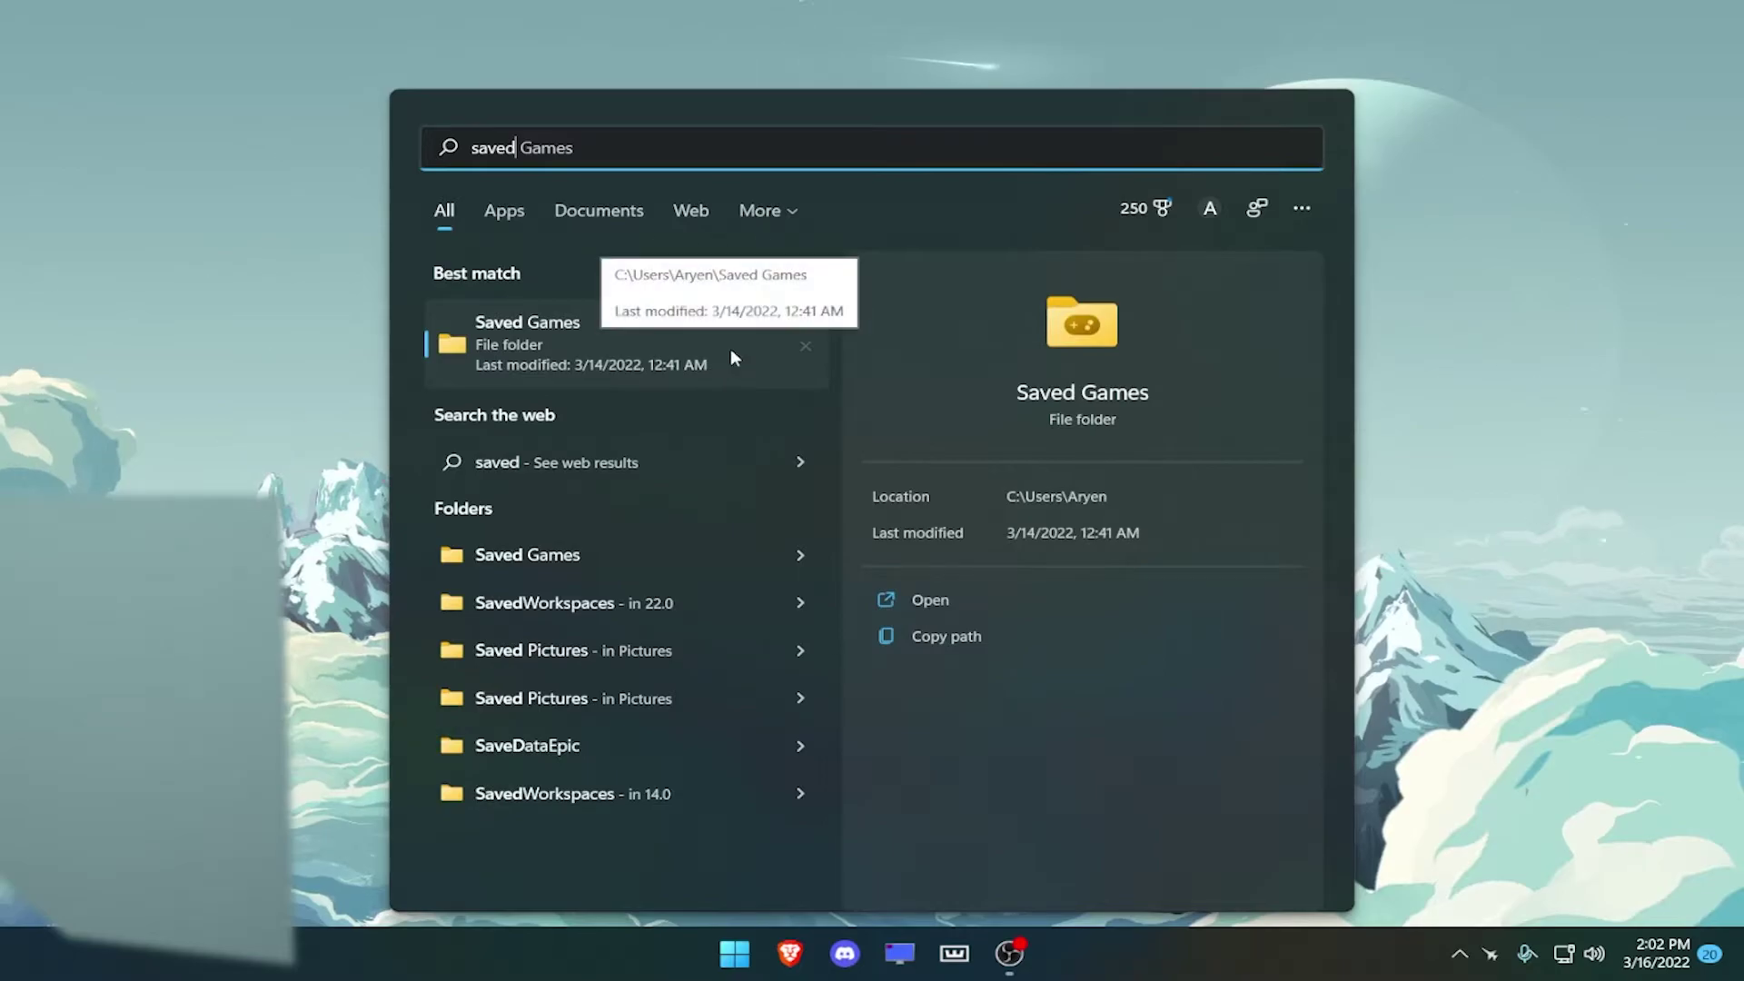
click(734, 357)
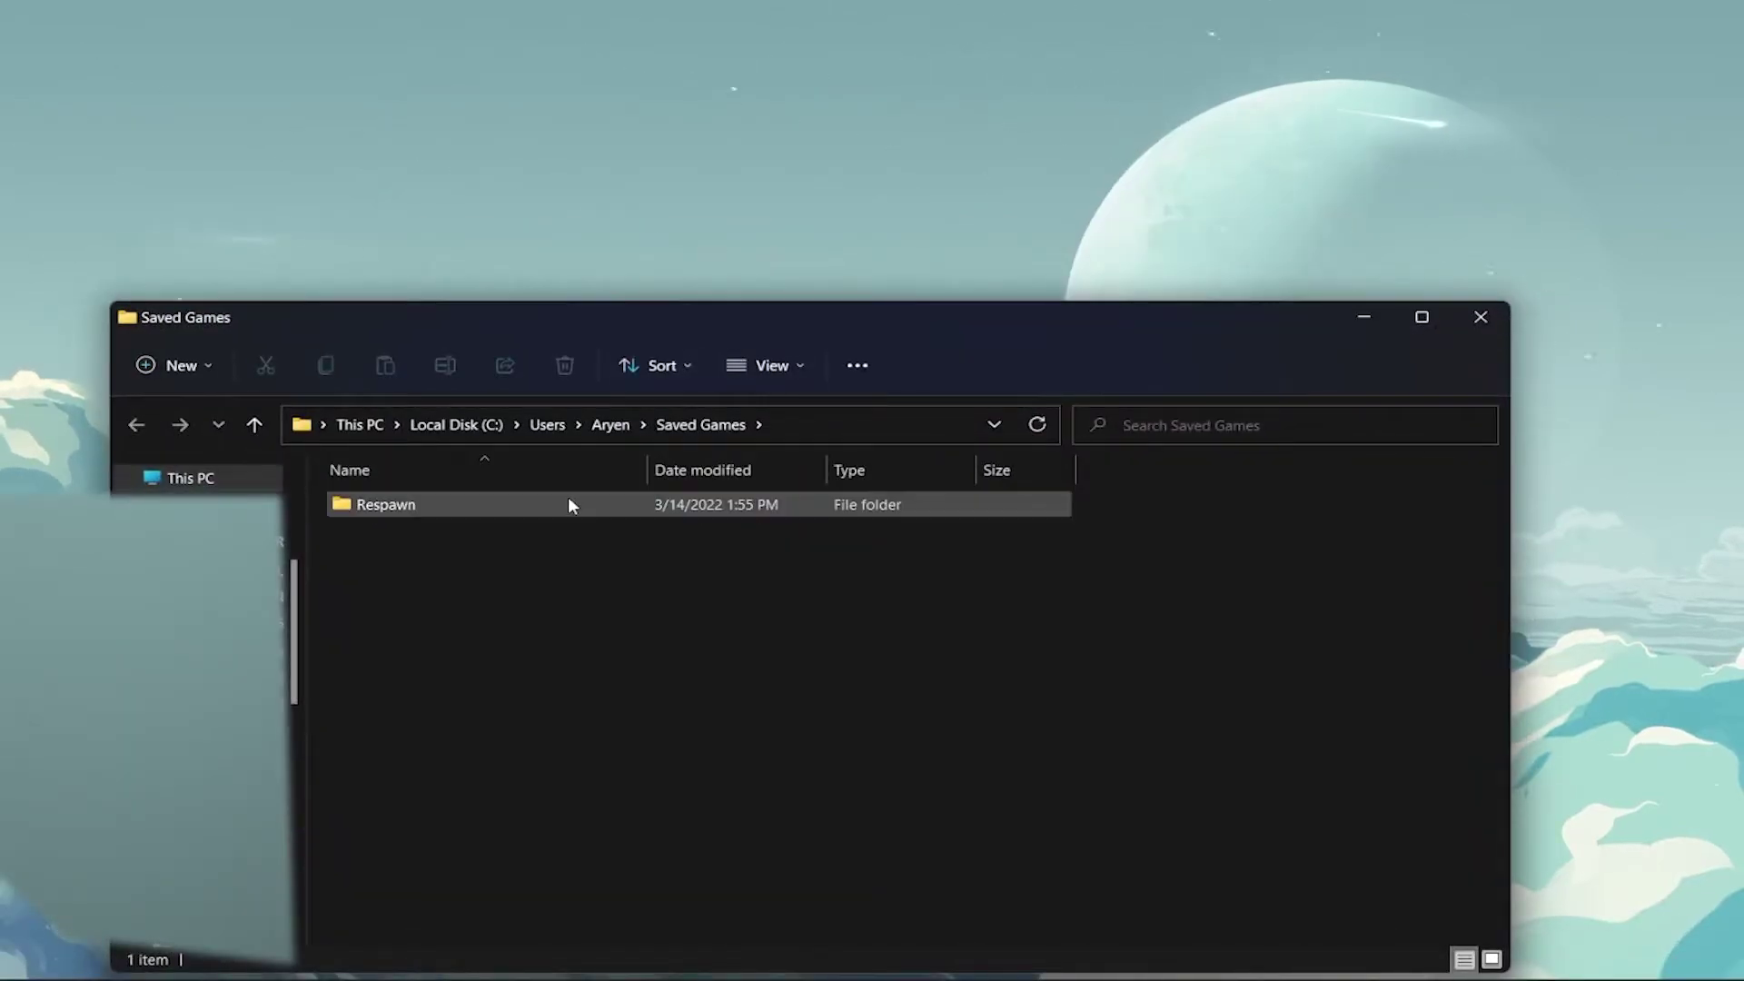
Go through the Respawn and Apex folders, look into profile, and open the local folder instead.
double_click(568, 499)
double_click(569, 499)
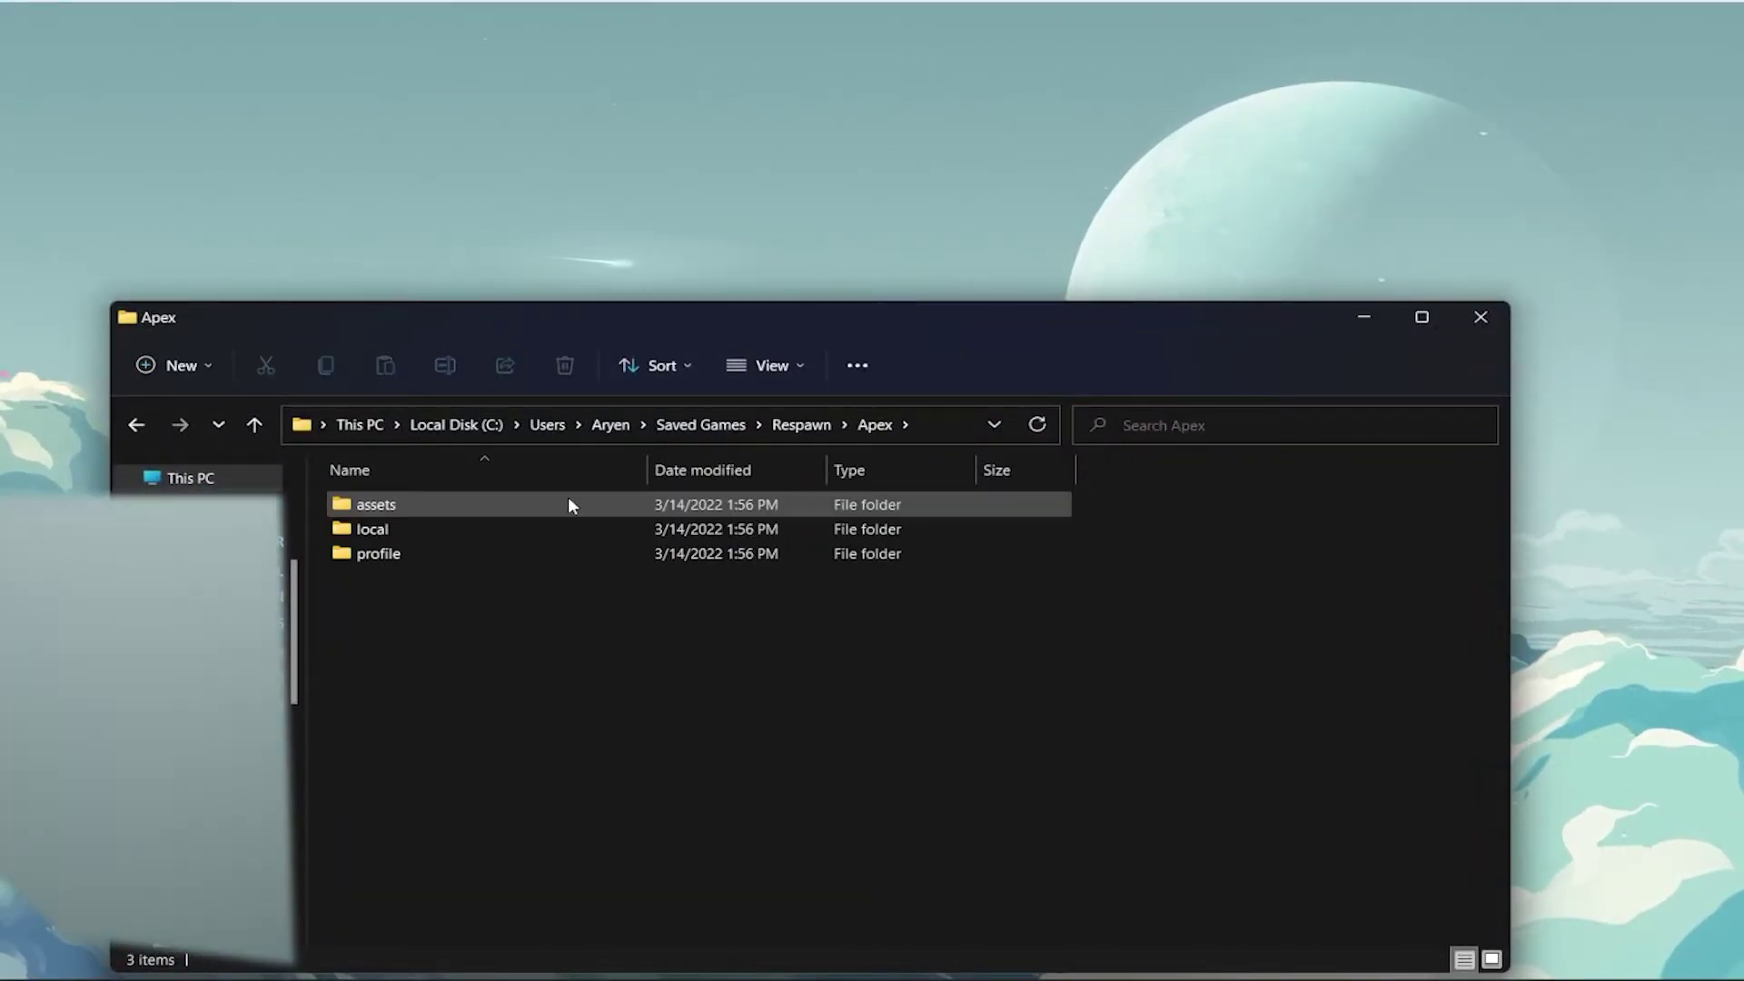
double_click(518, 554)
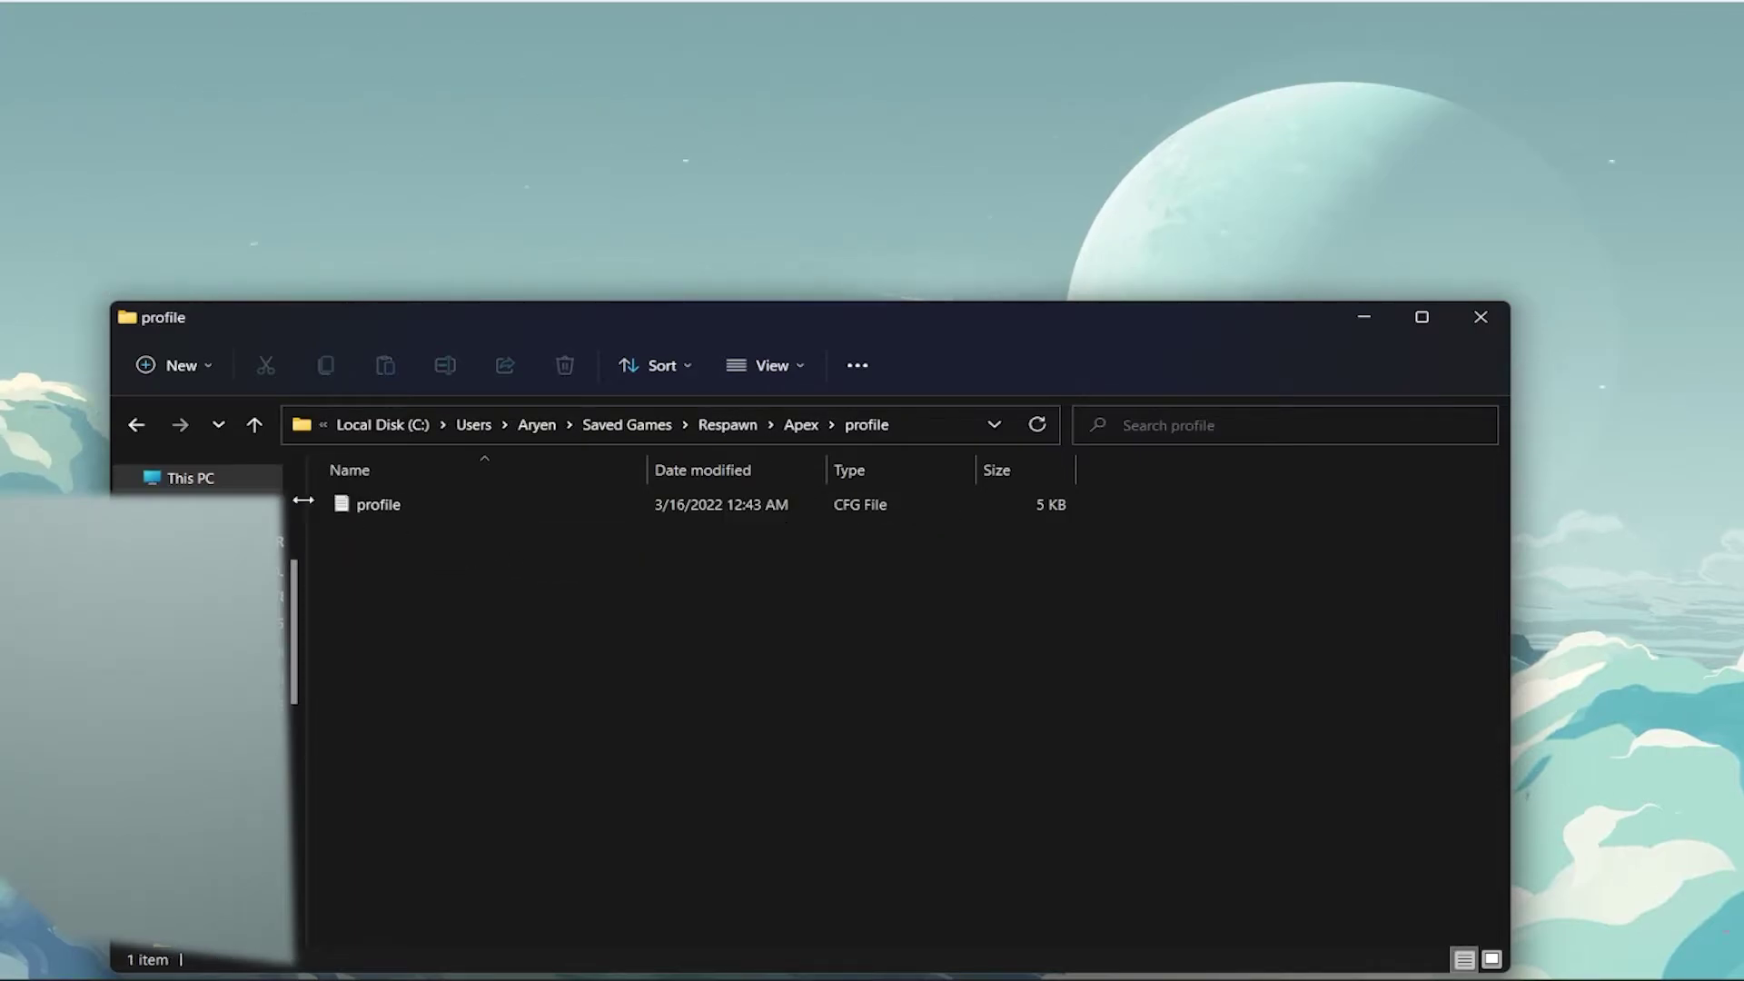
click(132, 425)
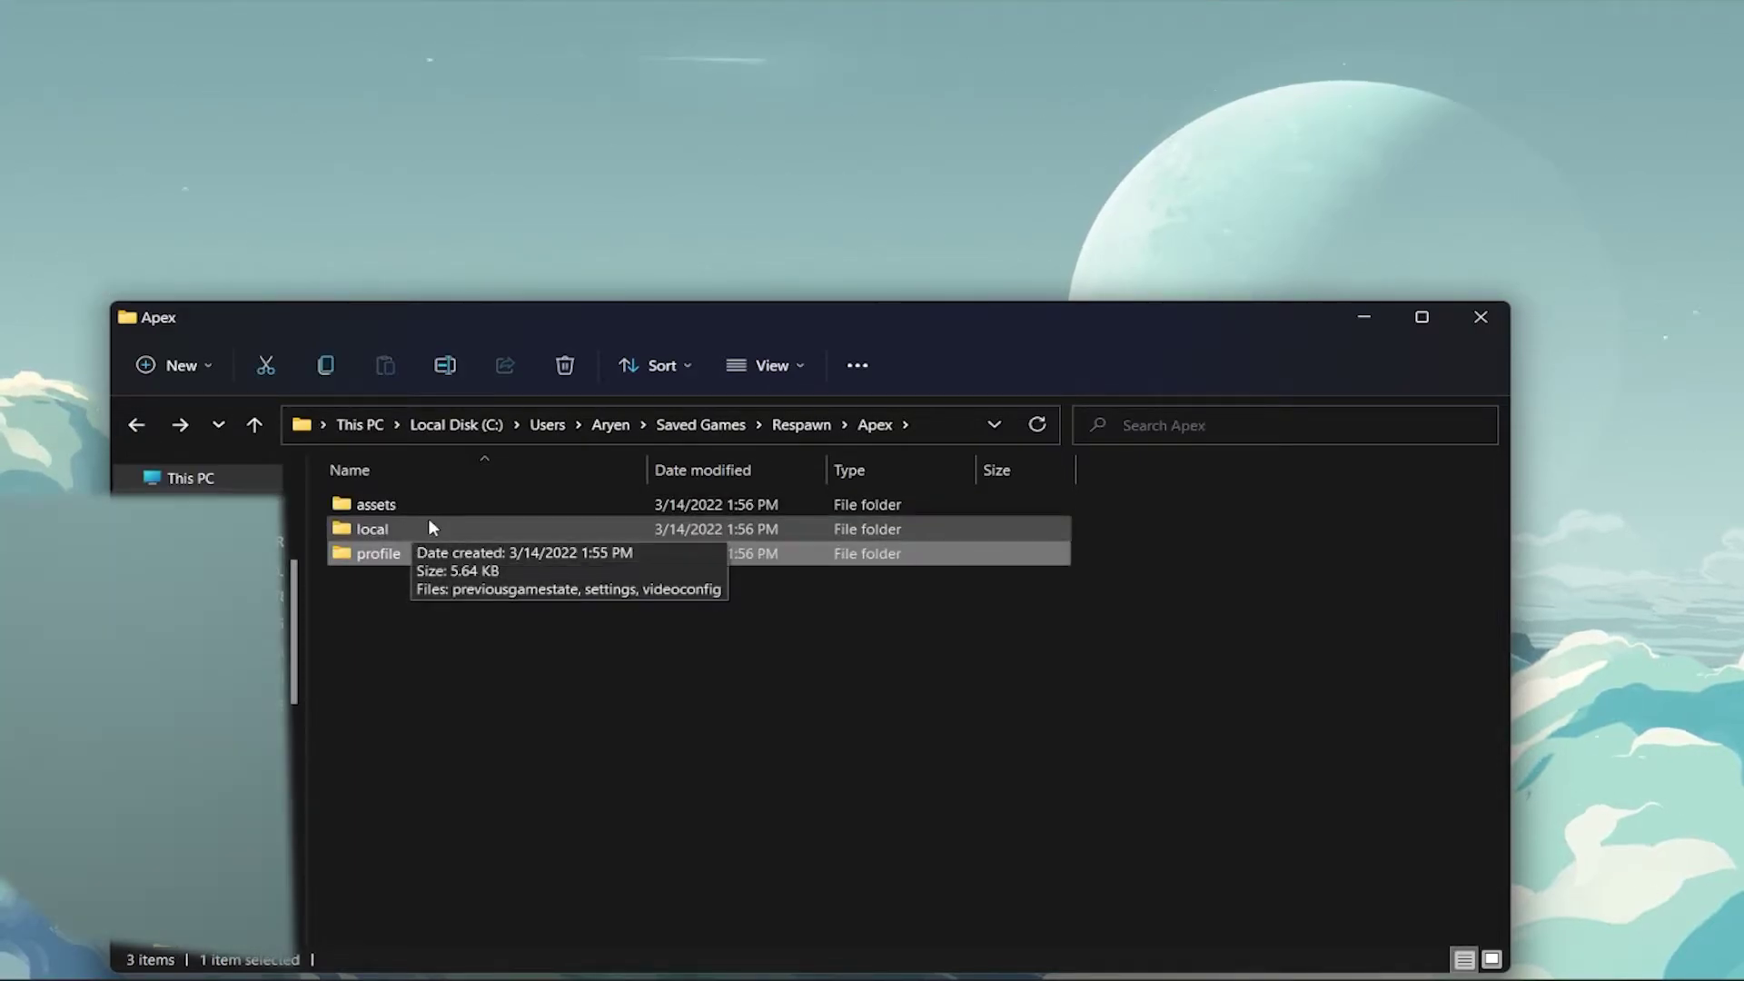
click(437, 534)
double_click(437, 534)
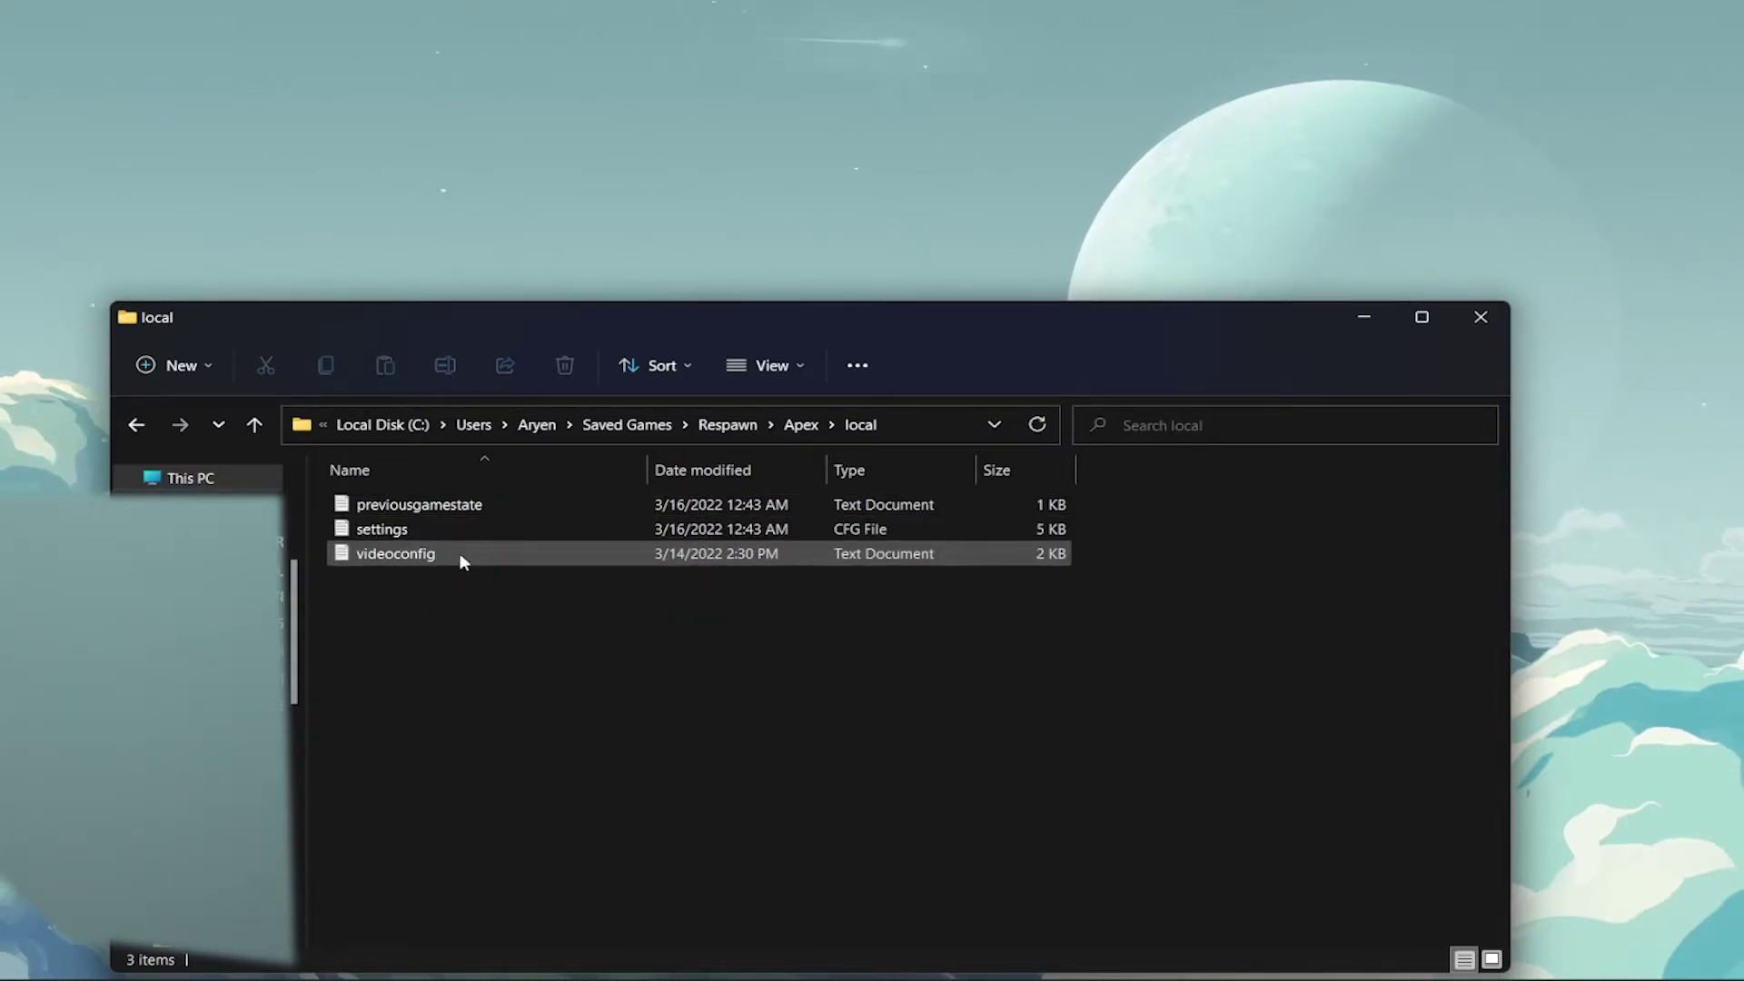
Open the videoconfig text document in the local folder and close it again.
click(461, 556)
click(496, 603)
double_click(460, 554)
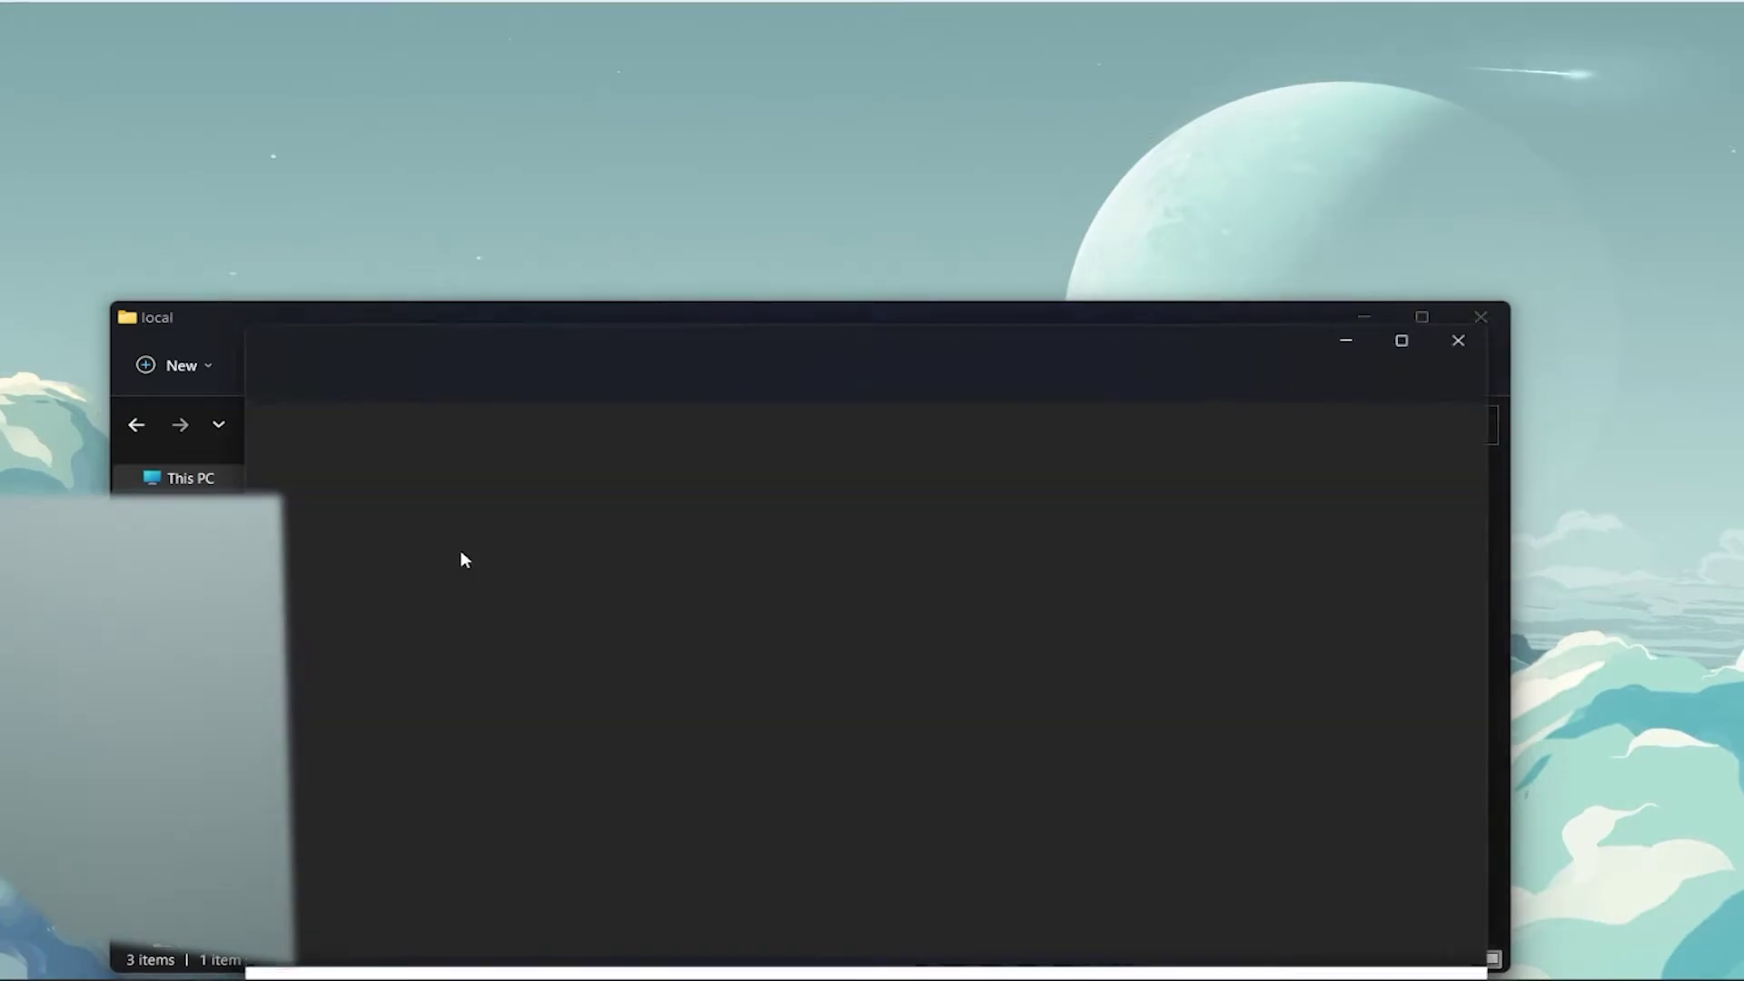
click(1482, 342)
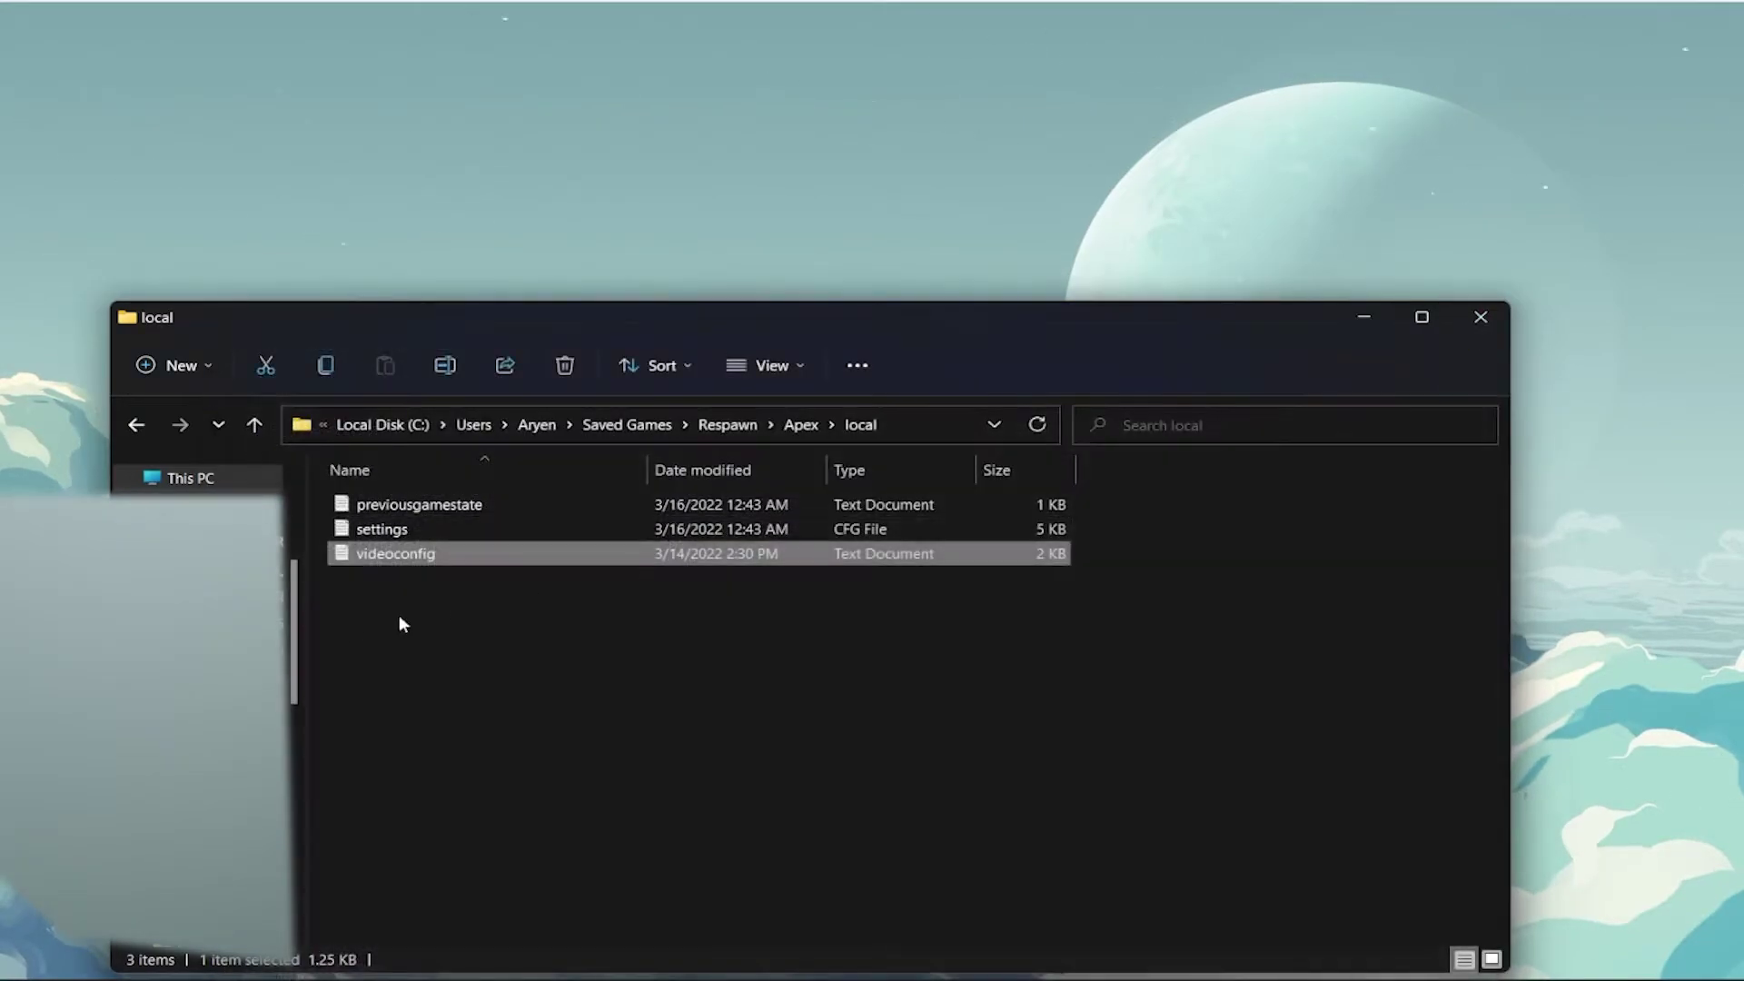
Turn off the Read-only attribute in the properties of the videoconfig text document.
right_click(420, 554)
click(558, 782)
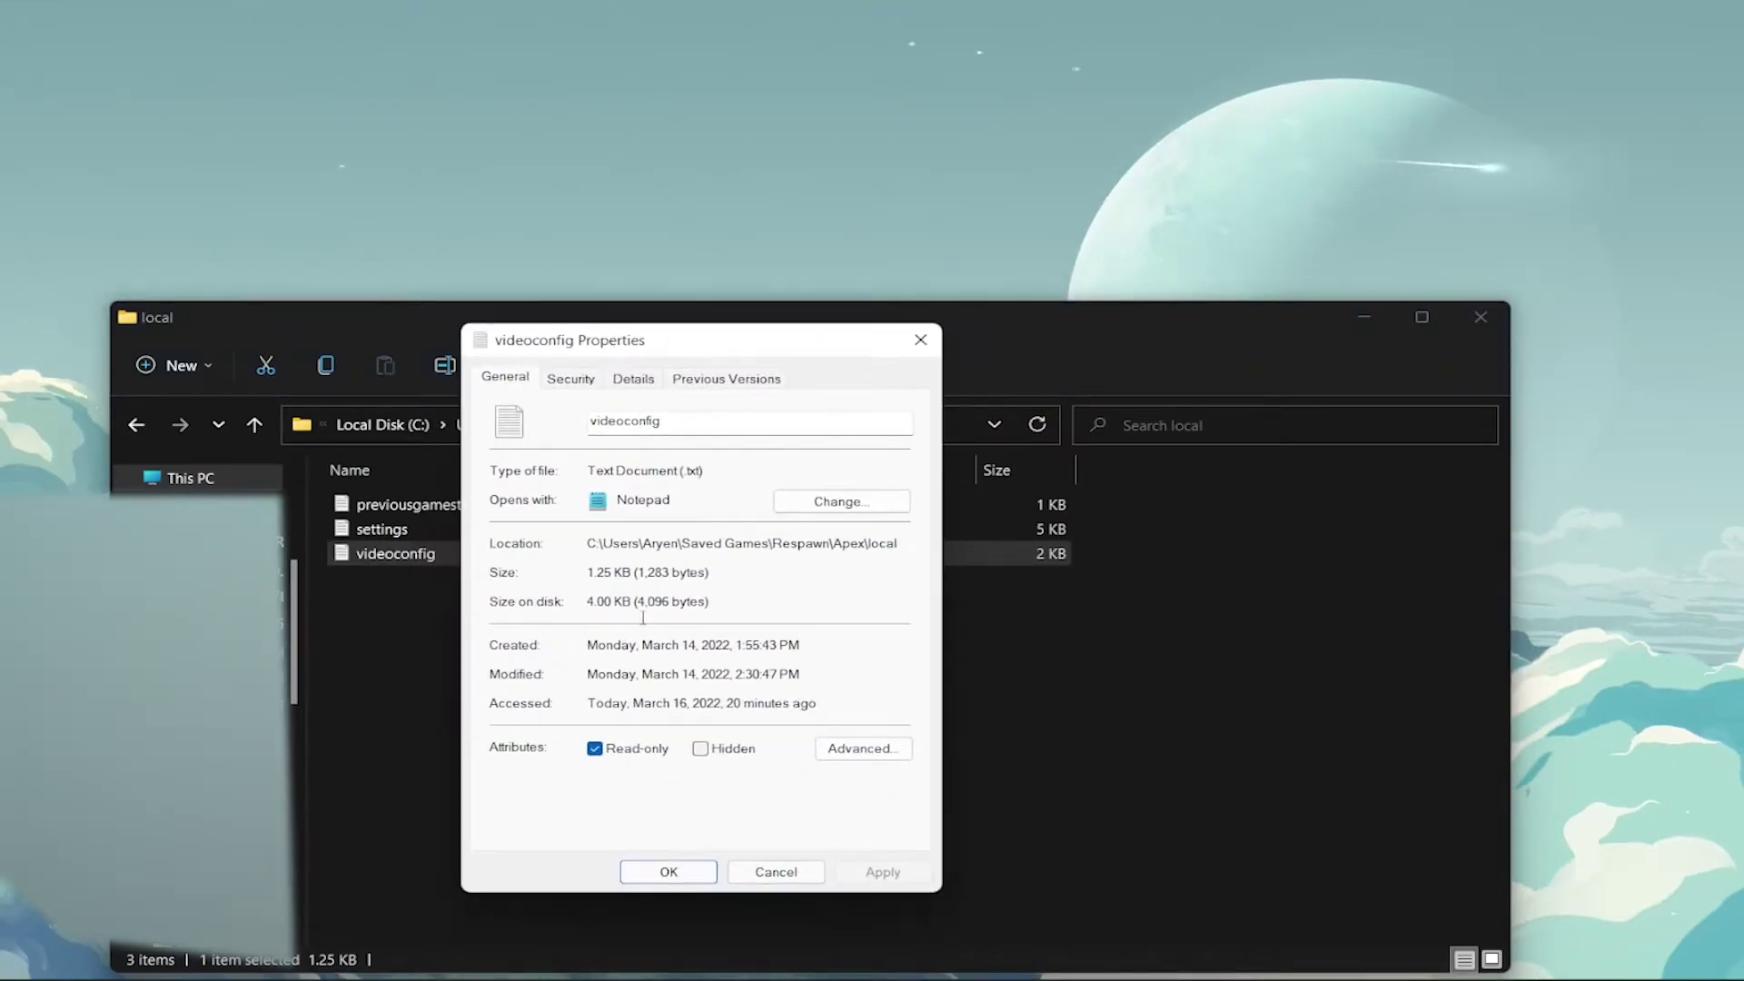
click(594, 748)
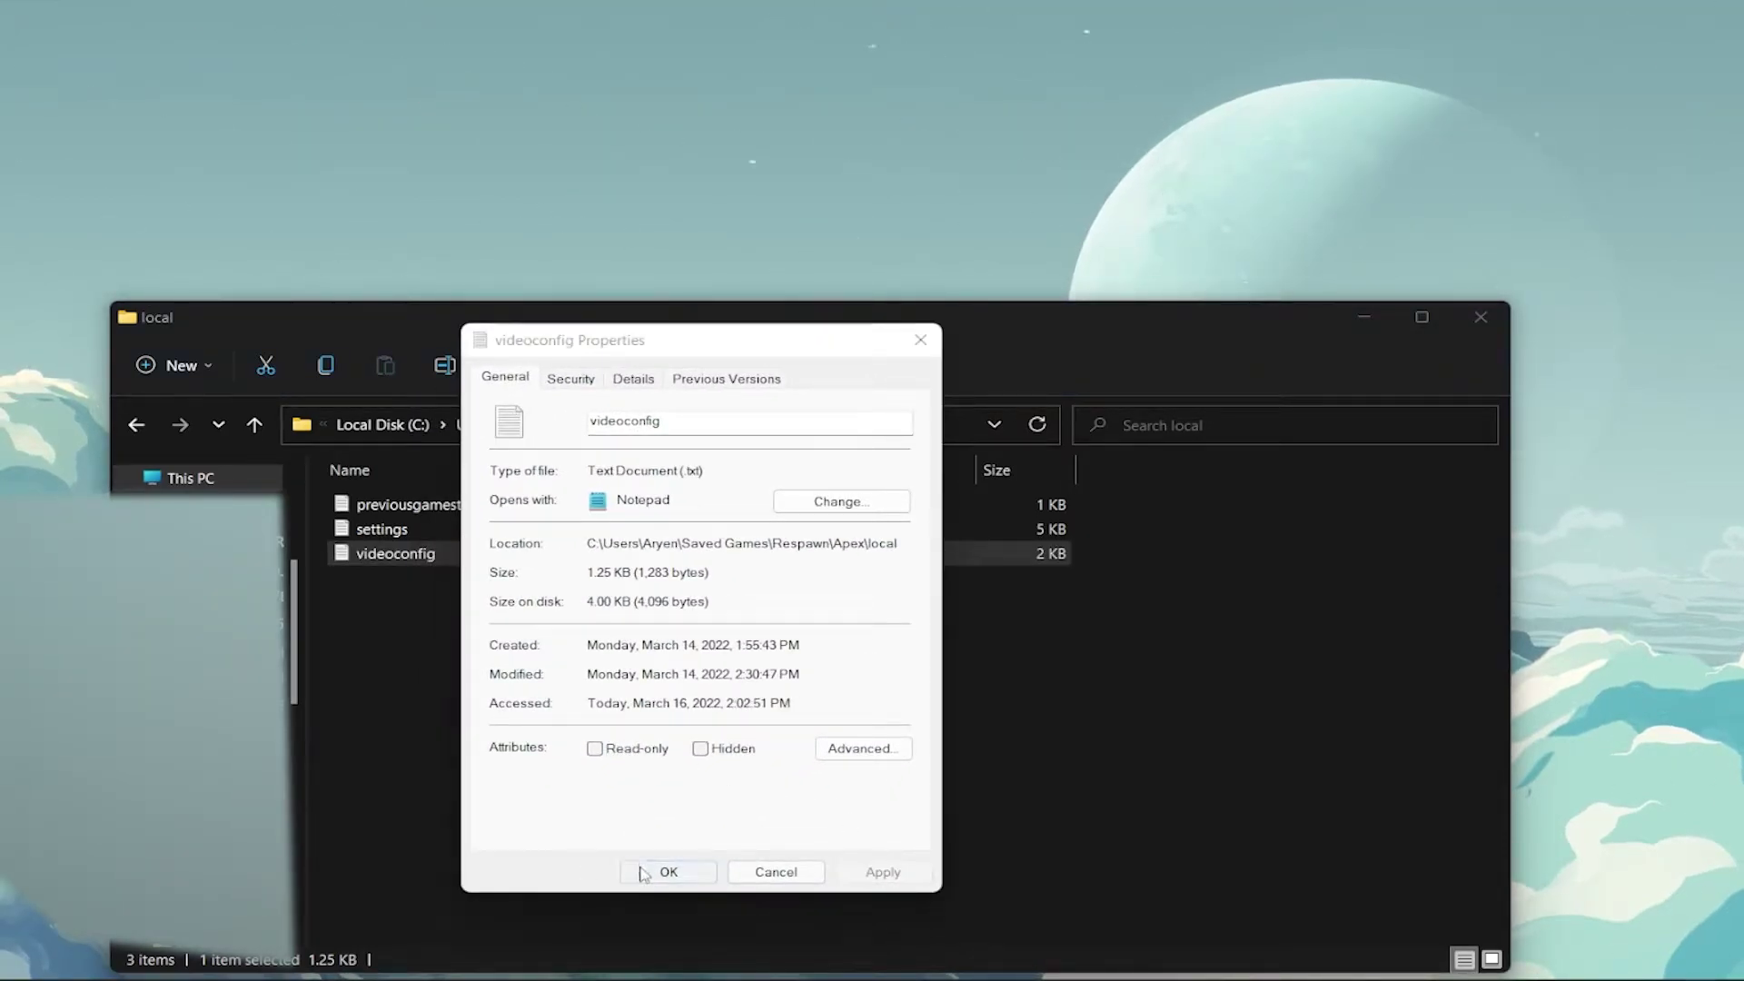
click(641, 874)
Open the videoconfig document in Notepad, reposition its window, and look through the full list of video settings.
double_click(487, 558)
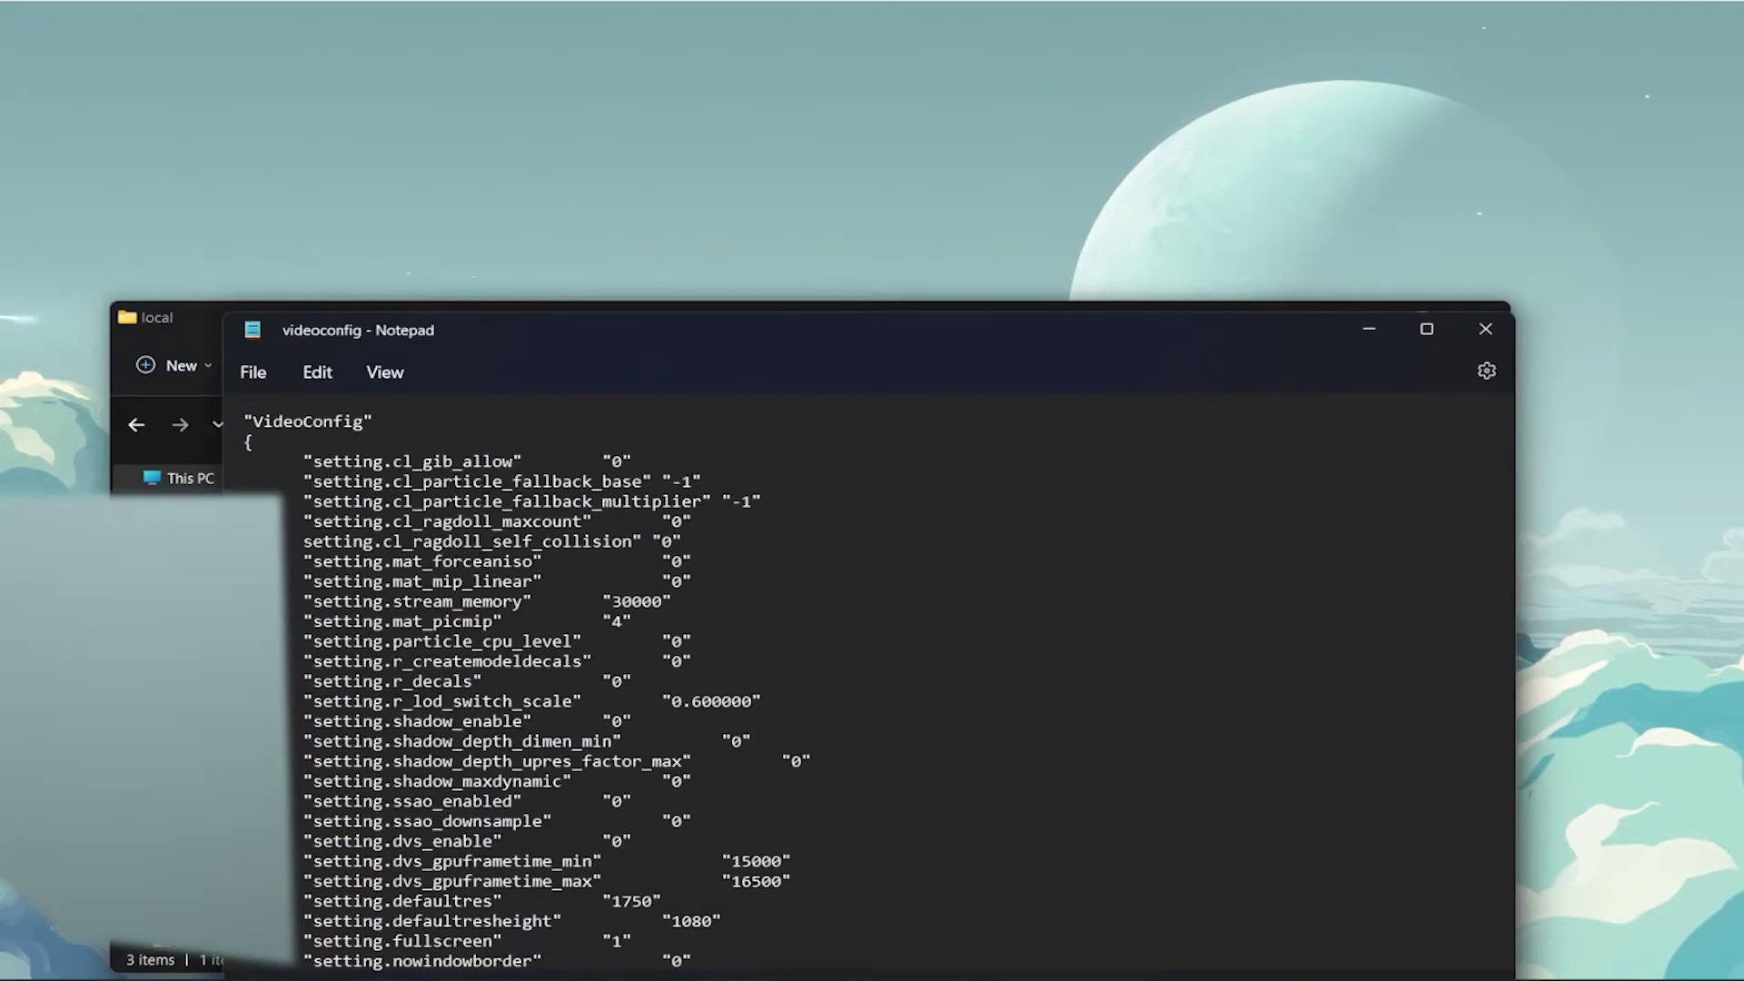
key(ctrl+End)
key(ctrl+Home)
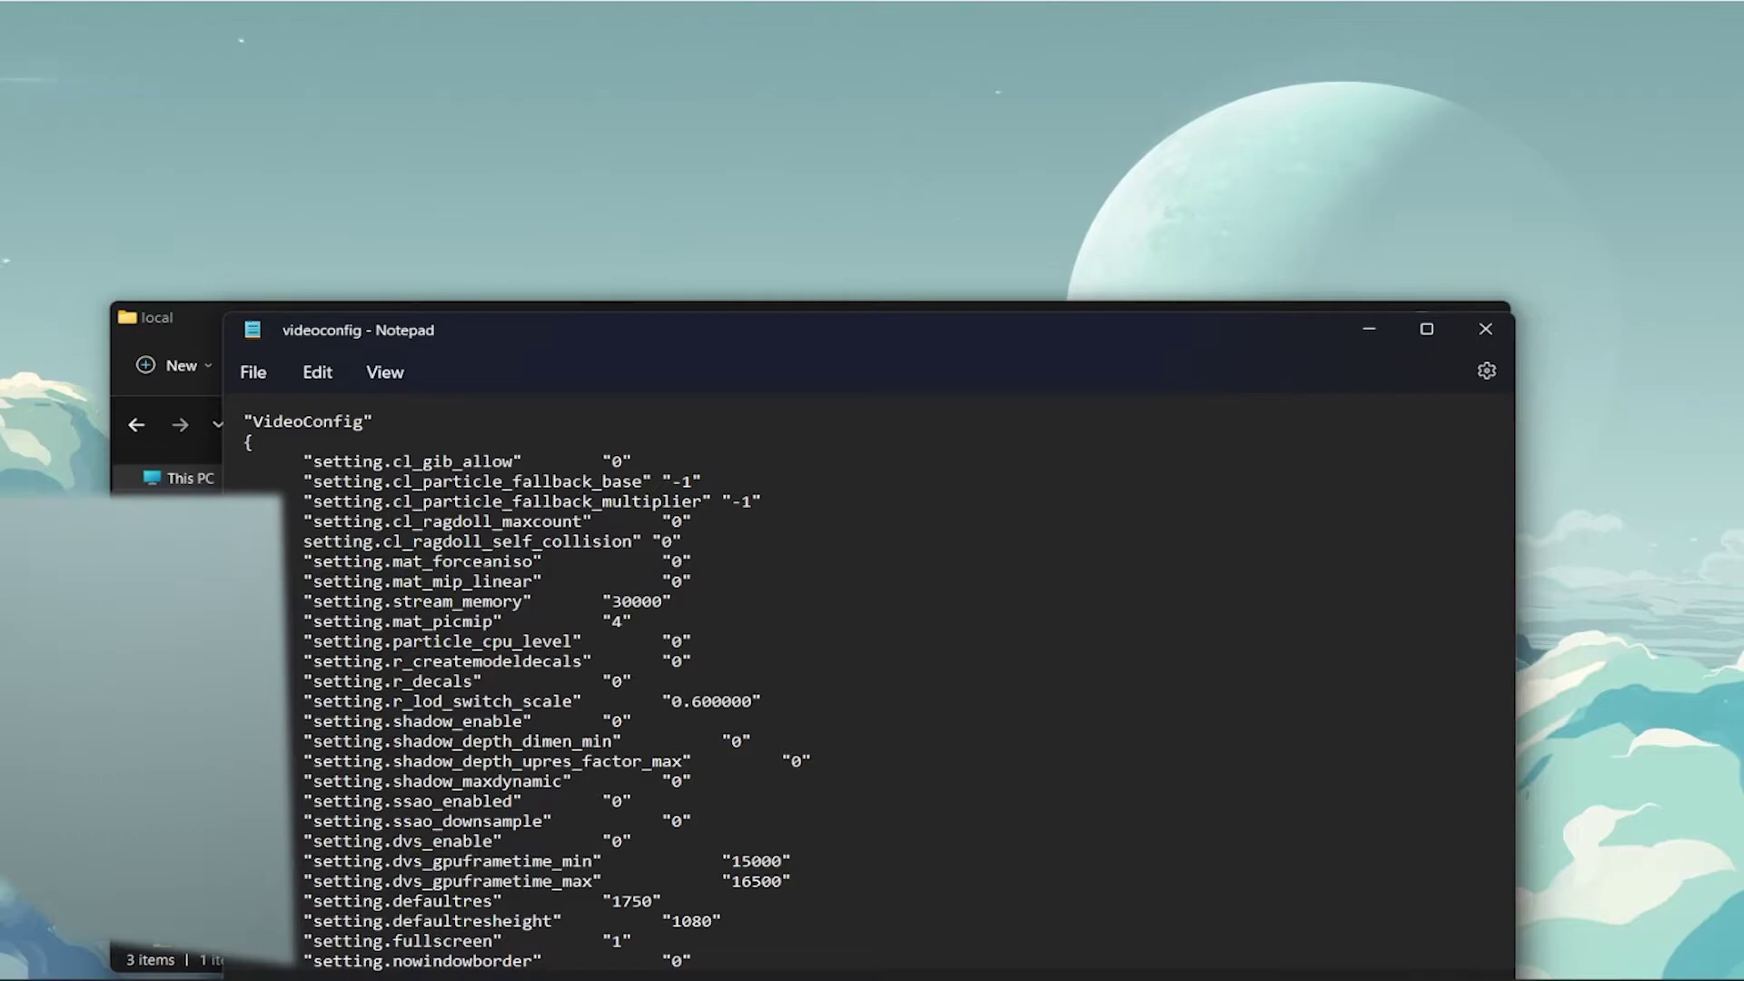
scroll(862, 681, down, 5)
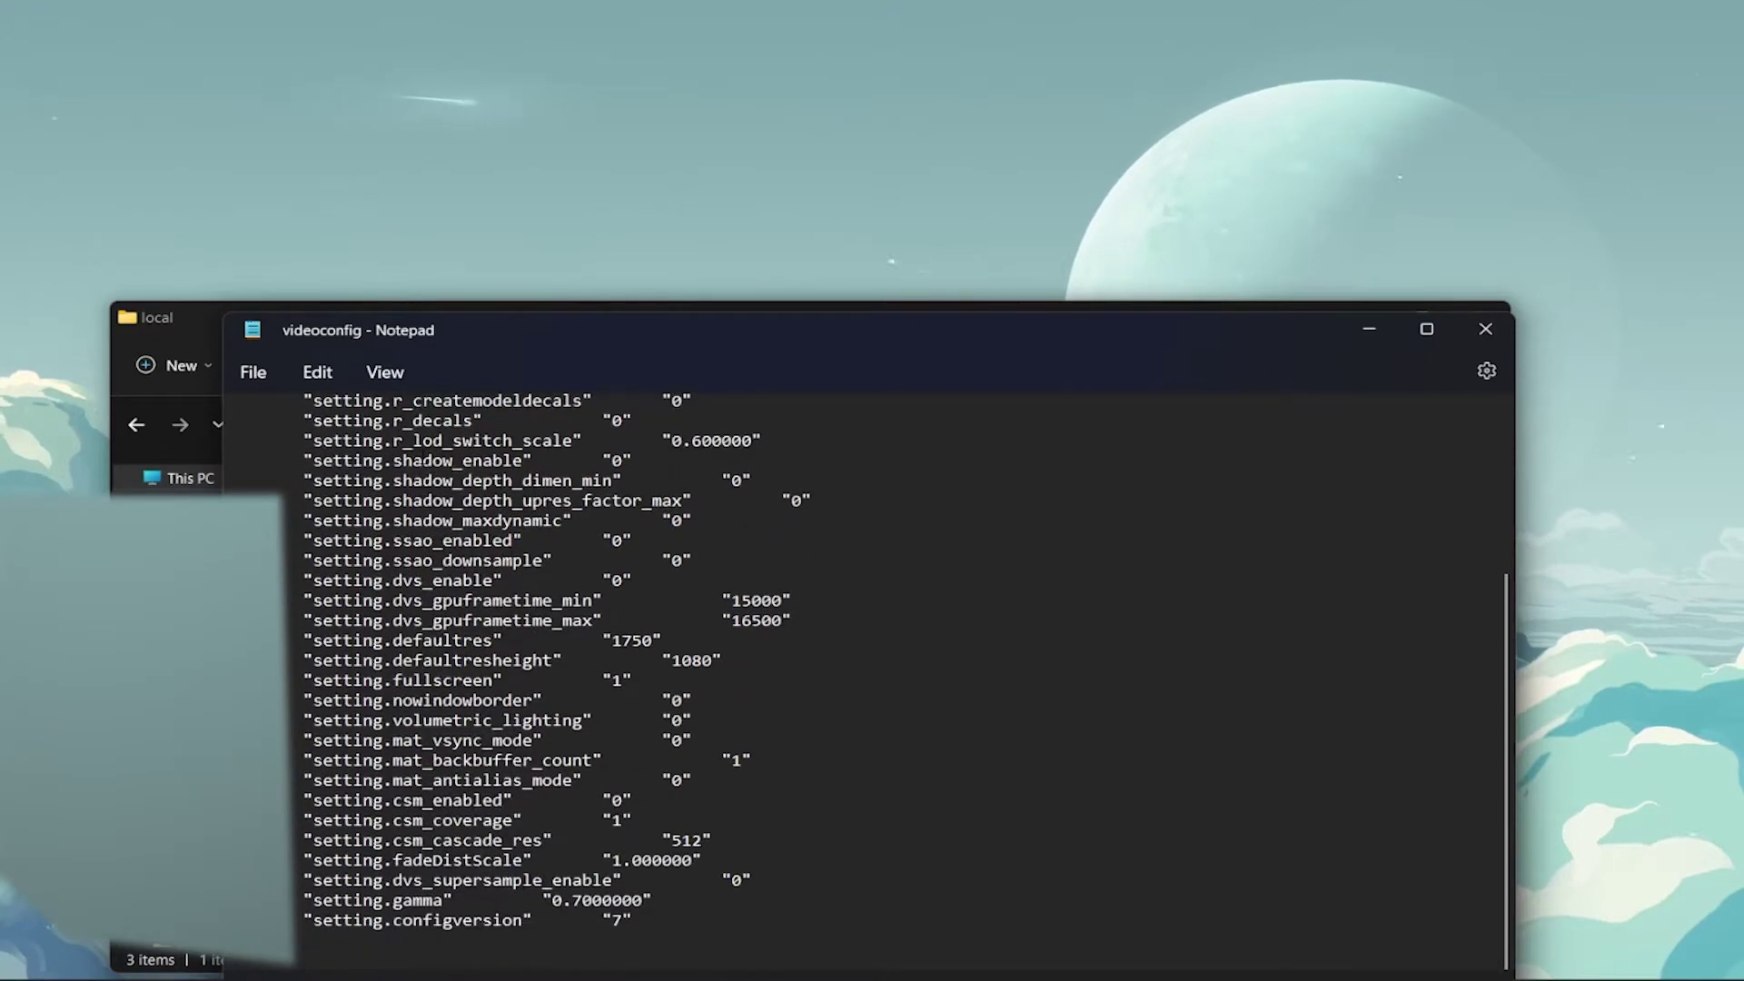
scroll(862, 681, up, 5)
drag(399, 332, 414, 227)
drag(1079, 233, 1249, 262)
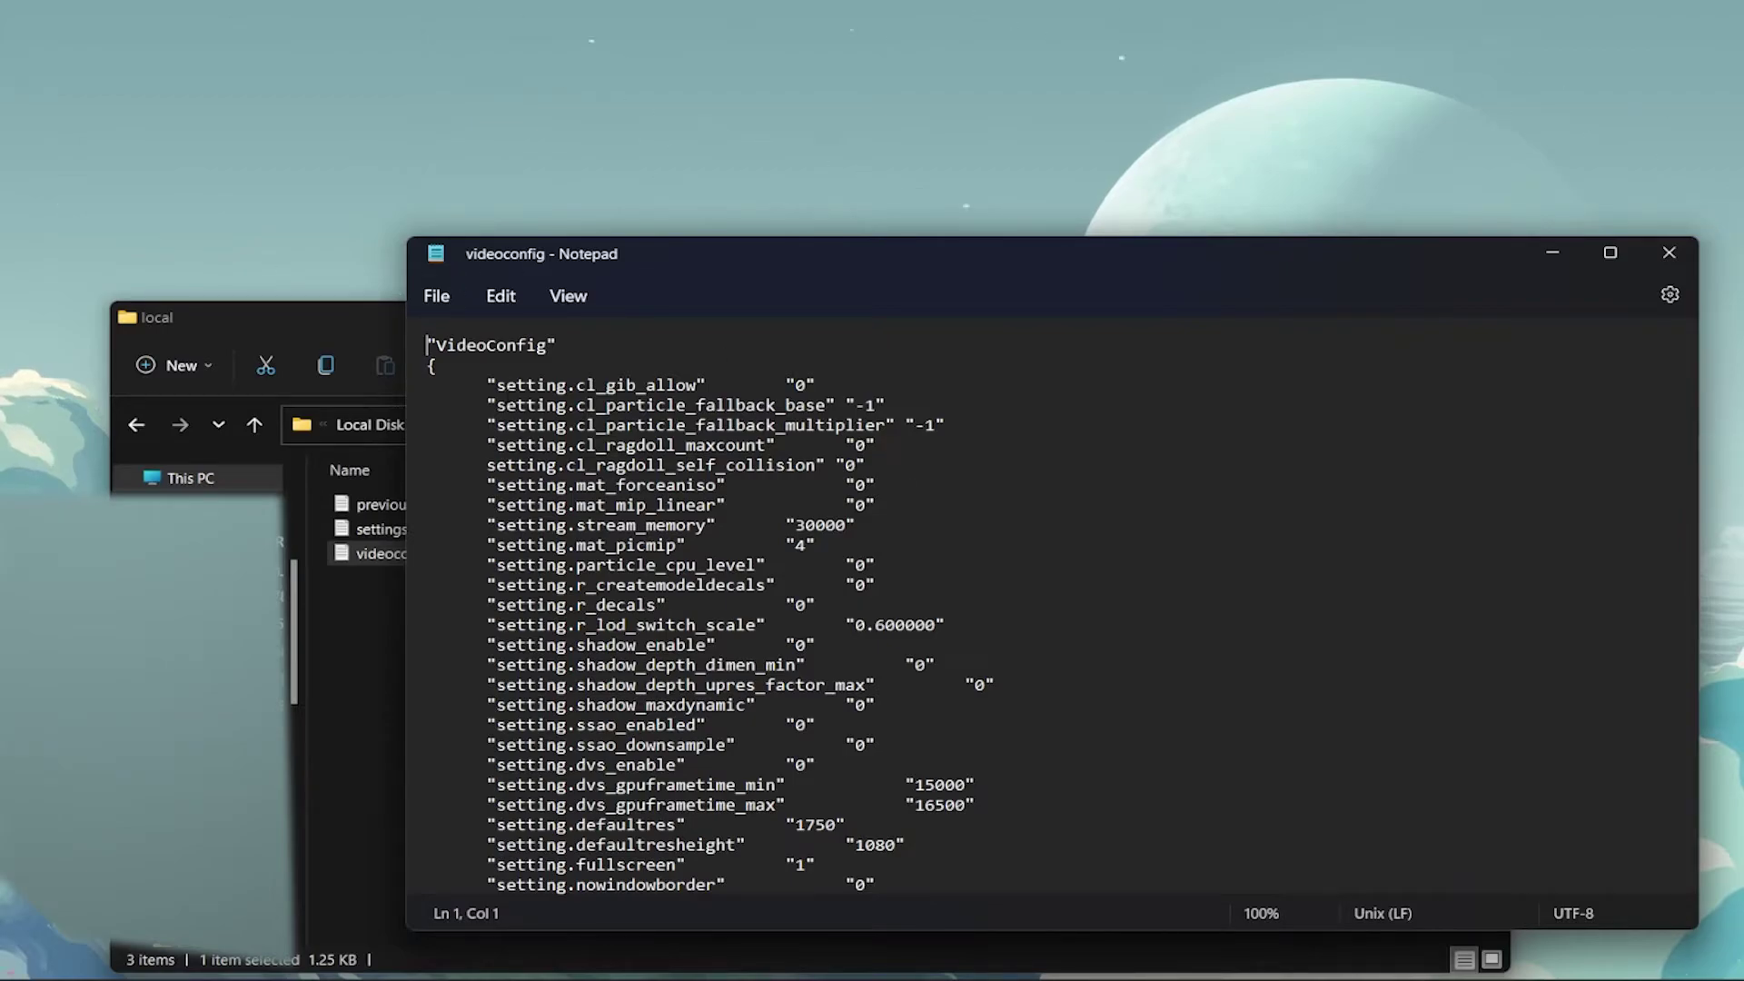
scroll(1050, 605, down, 4)
scroll(1050, 605, up, 5)
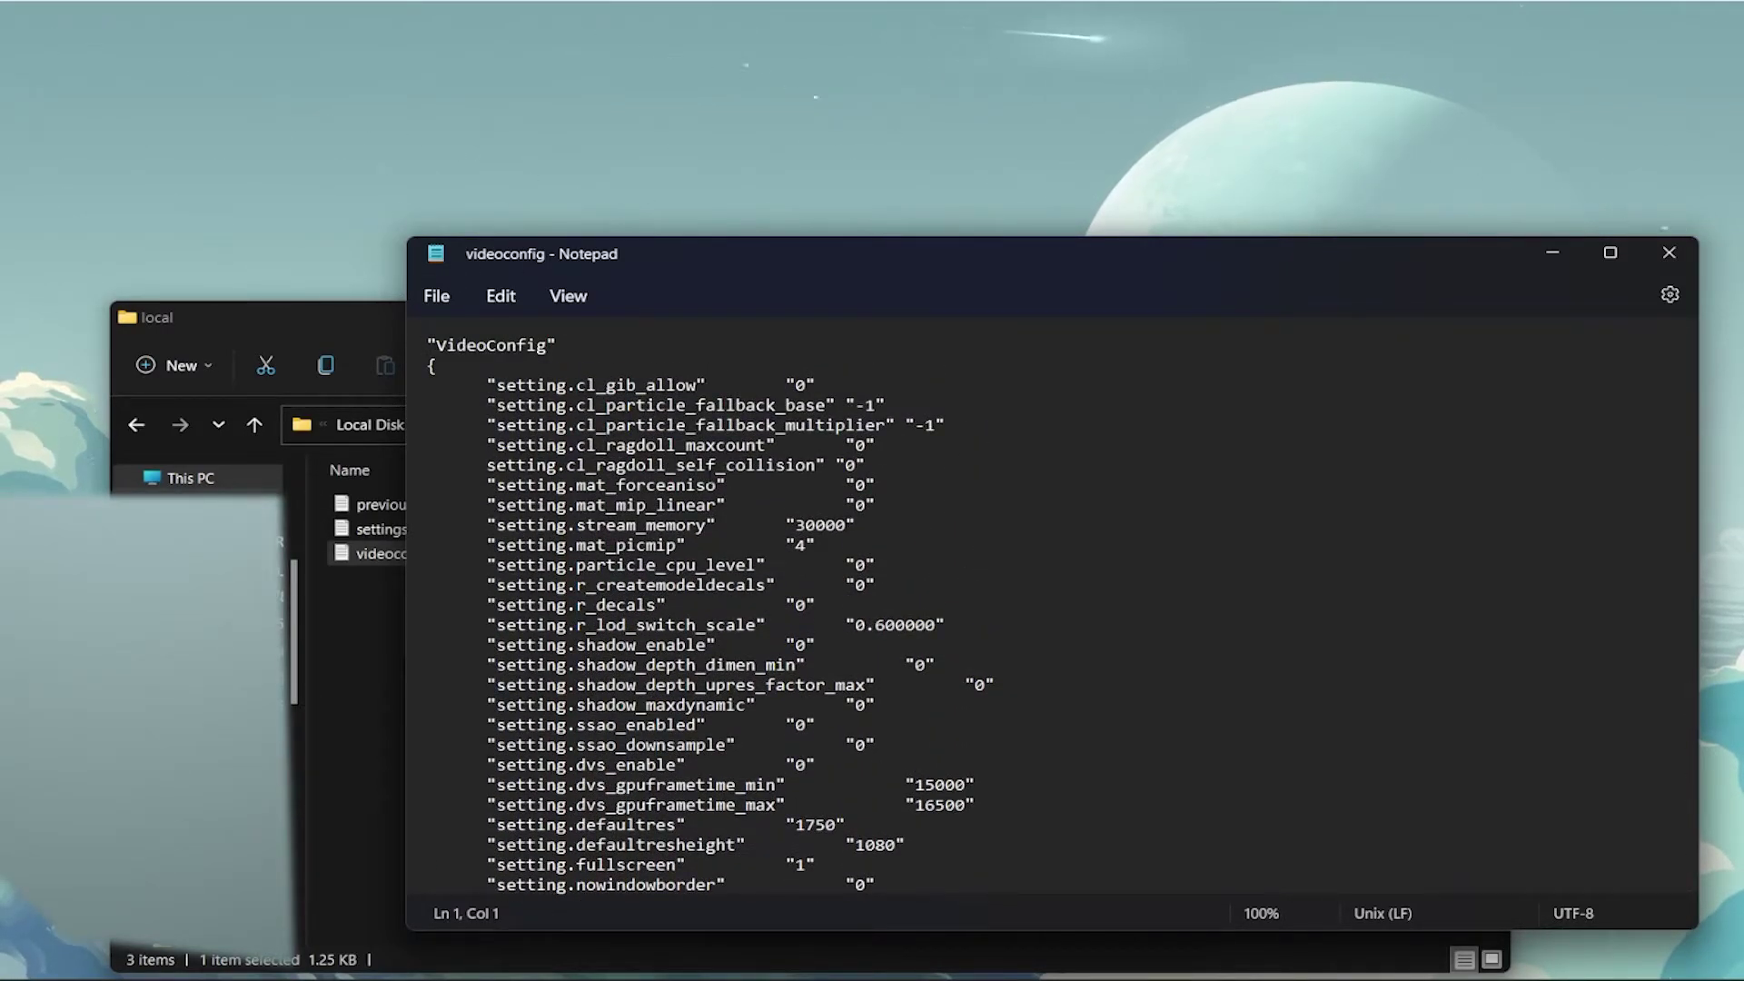
Examine the defaultres and defaultresheight lines in videoconfig and close both the document and the local folder.
scroll(1050, 605, down, 1)
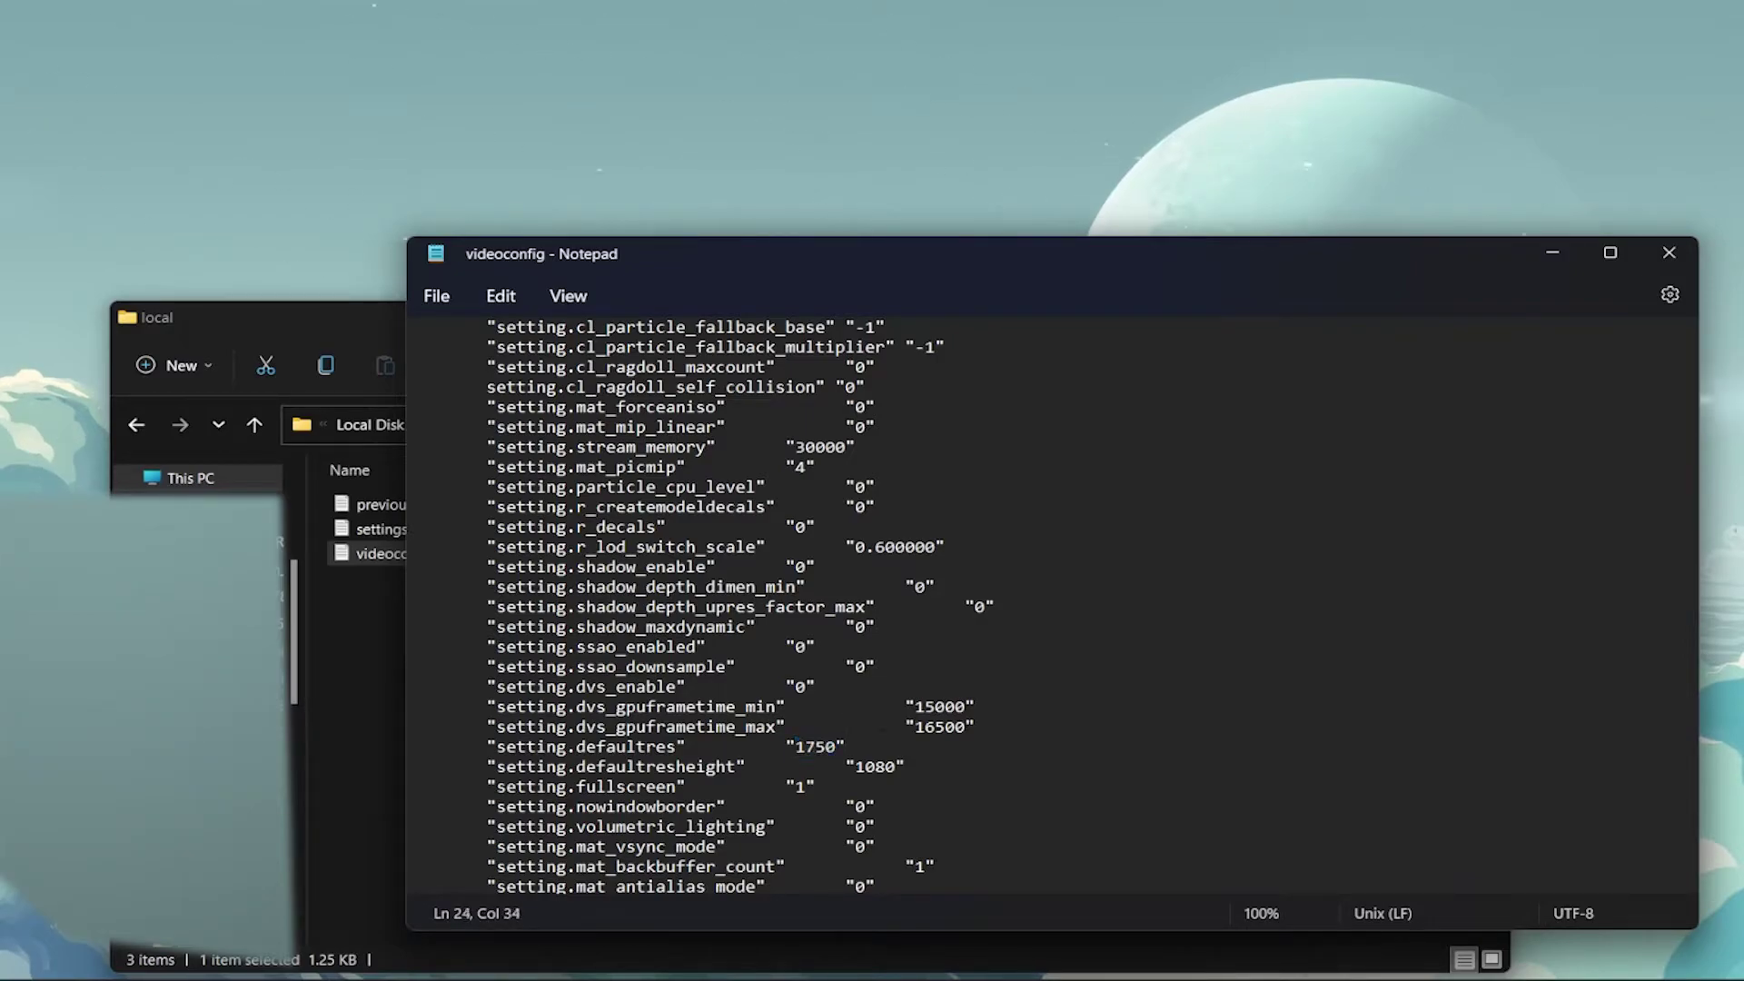
double_click(875, 767)
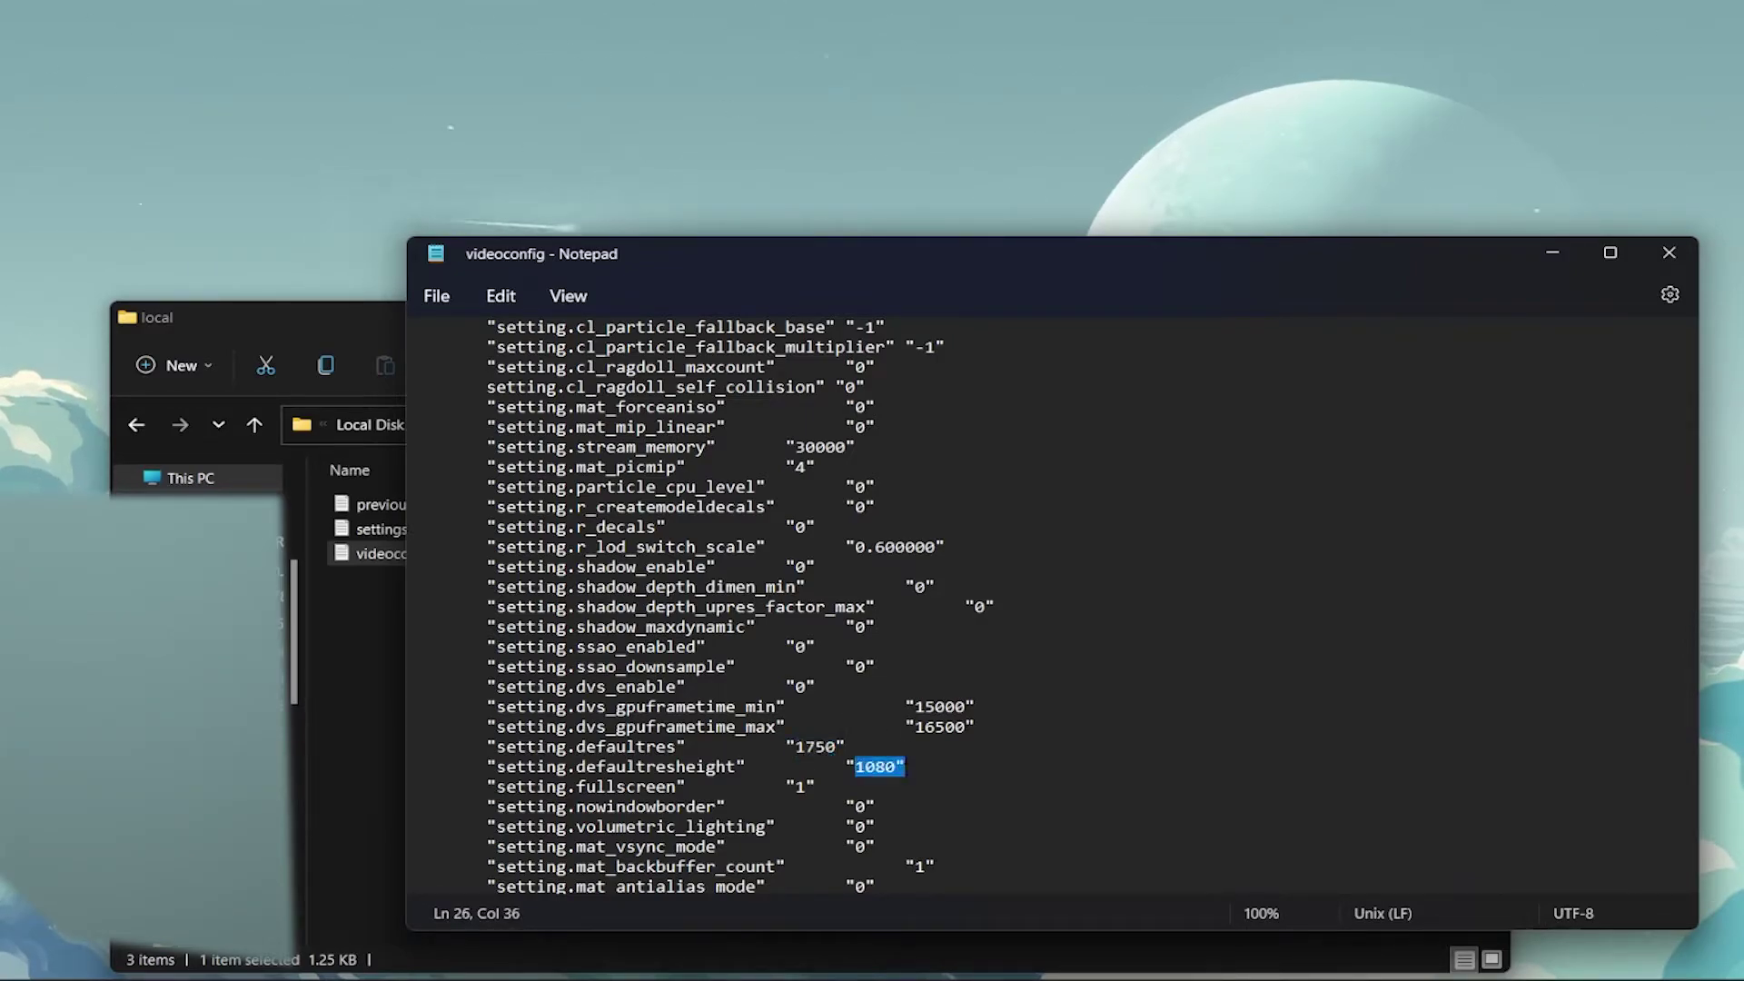
click(985, 691)
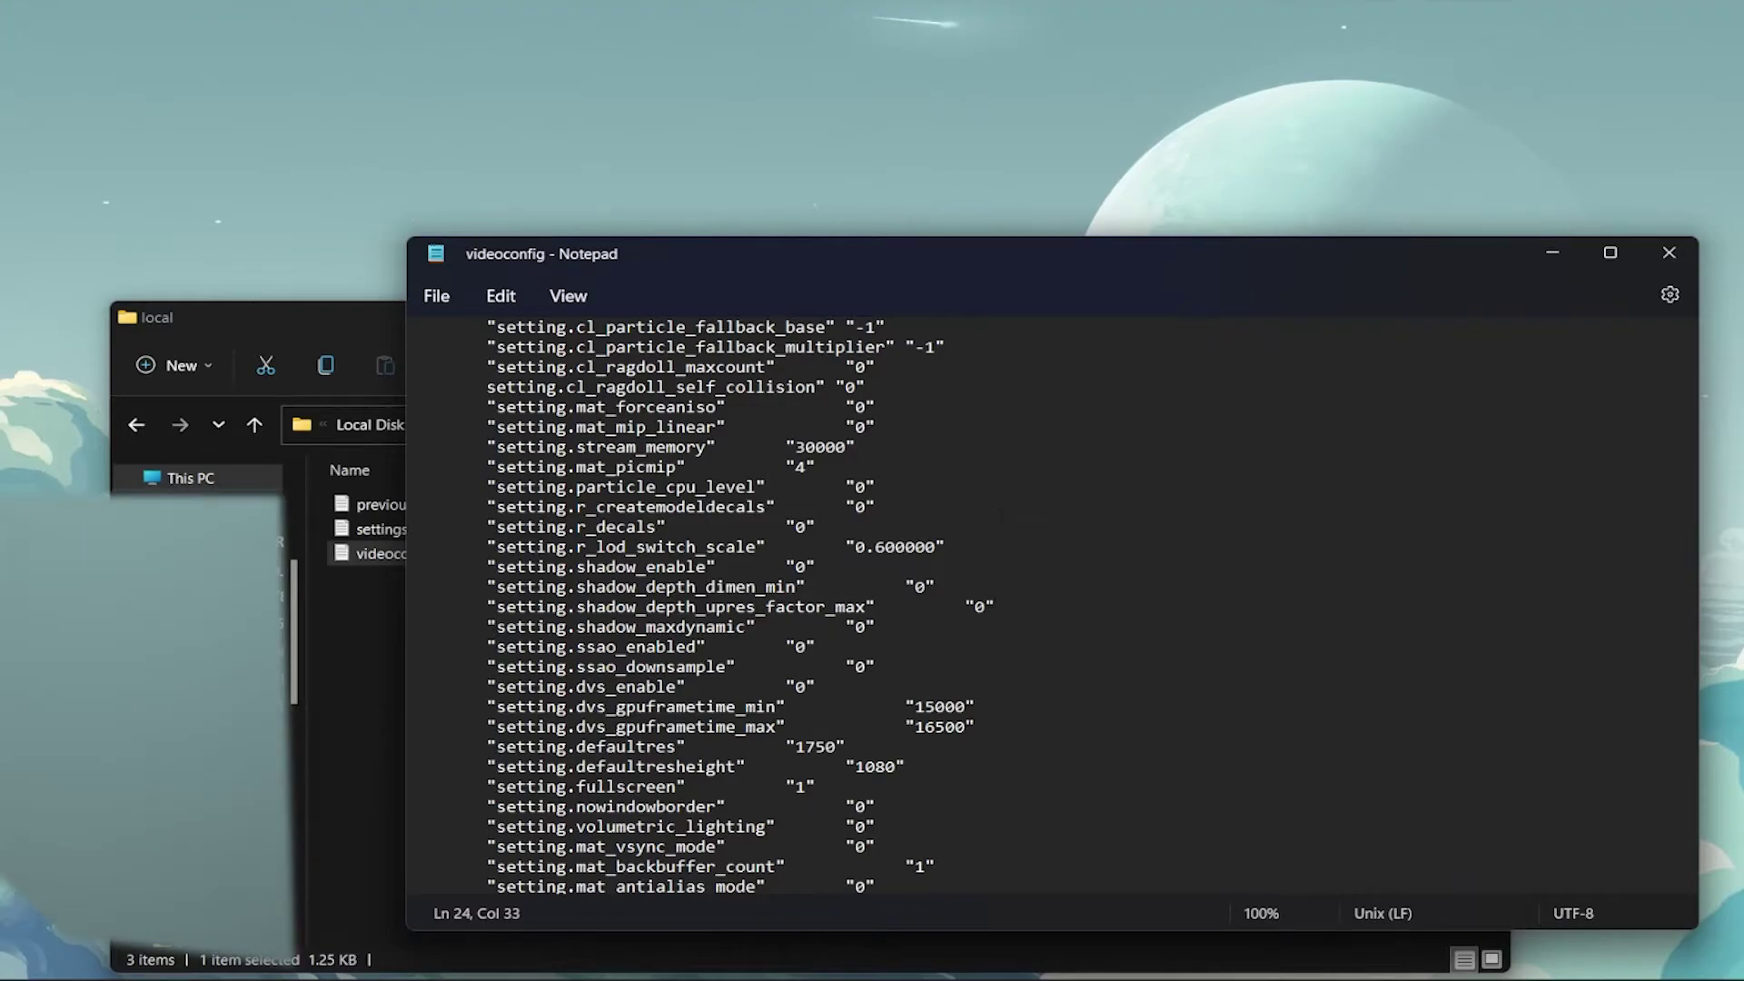
click(1655, 258)
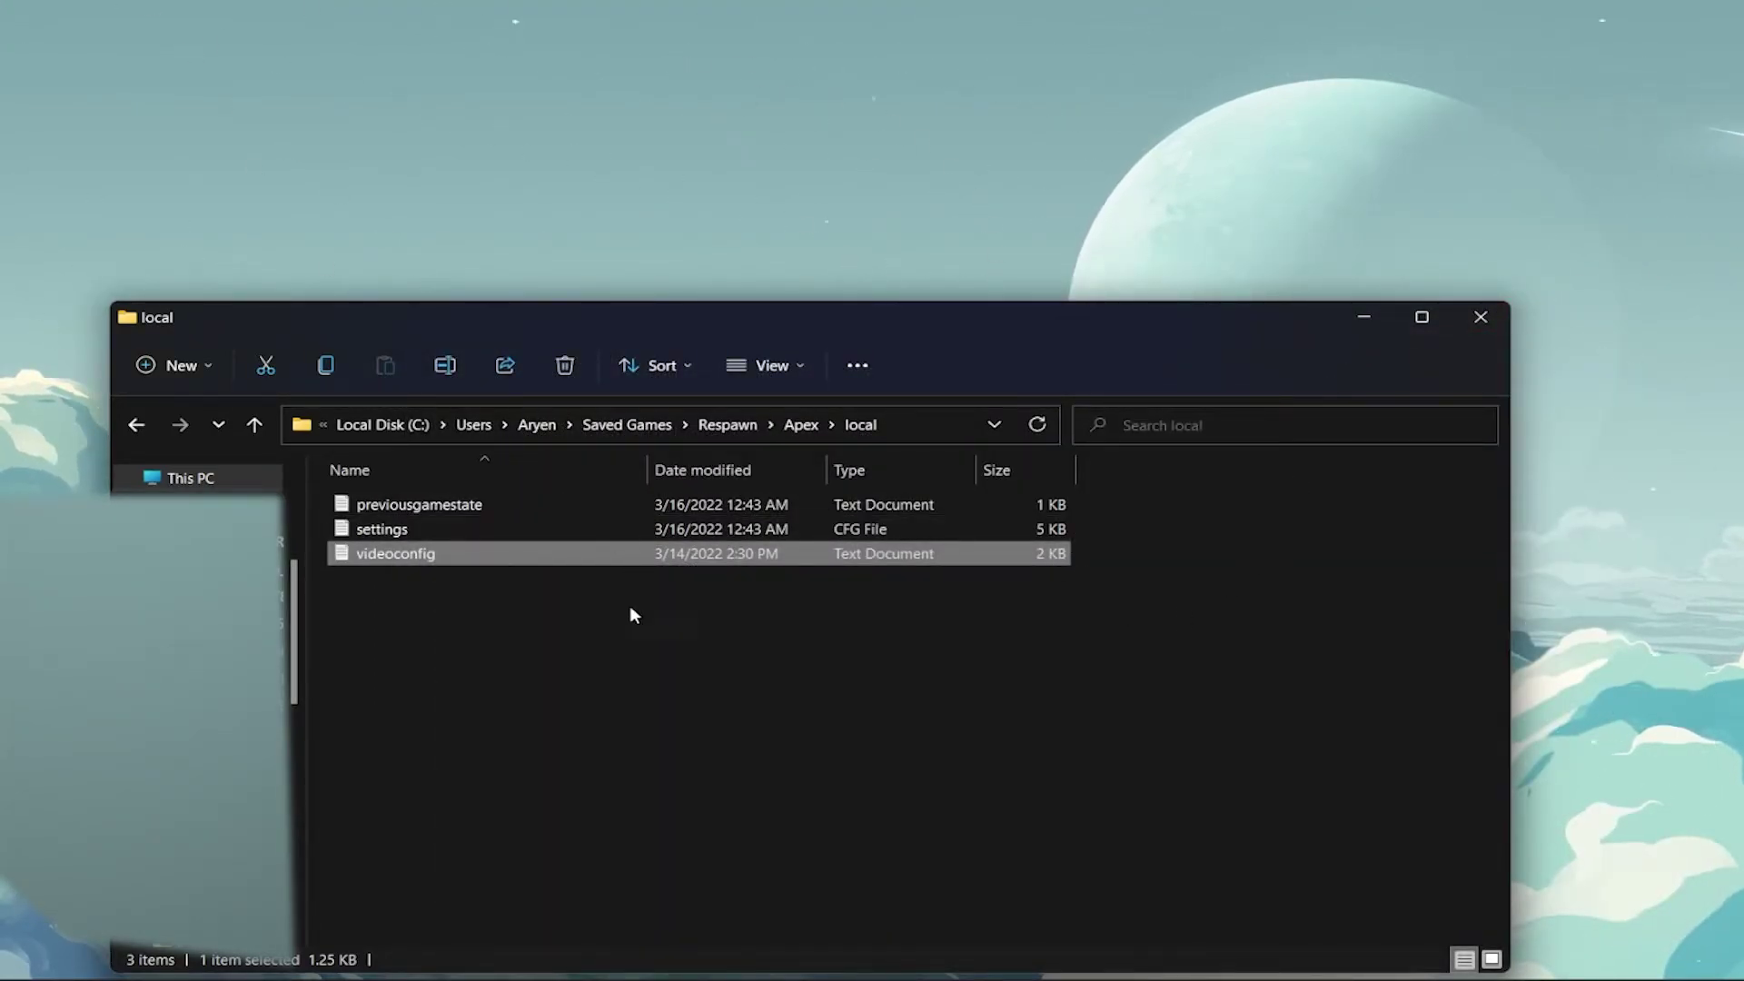
click(643, 660)
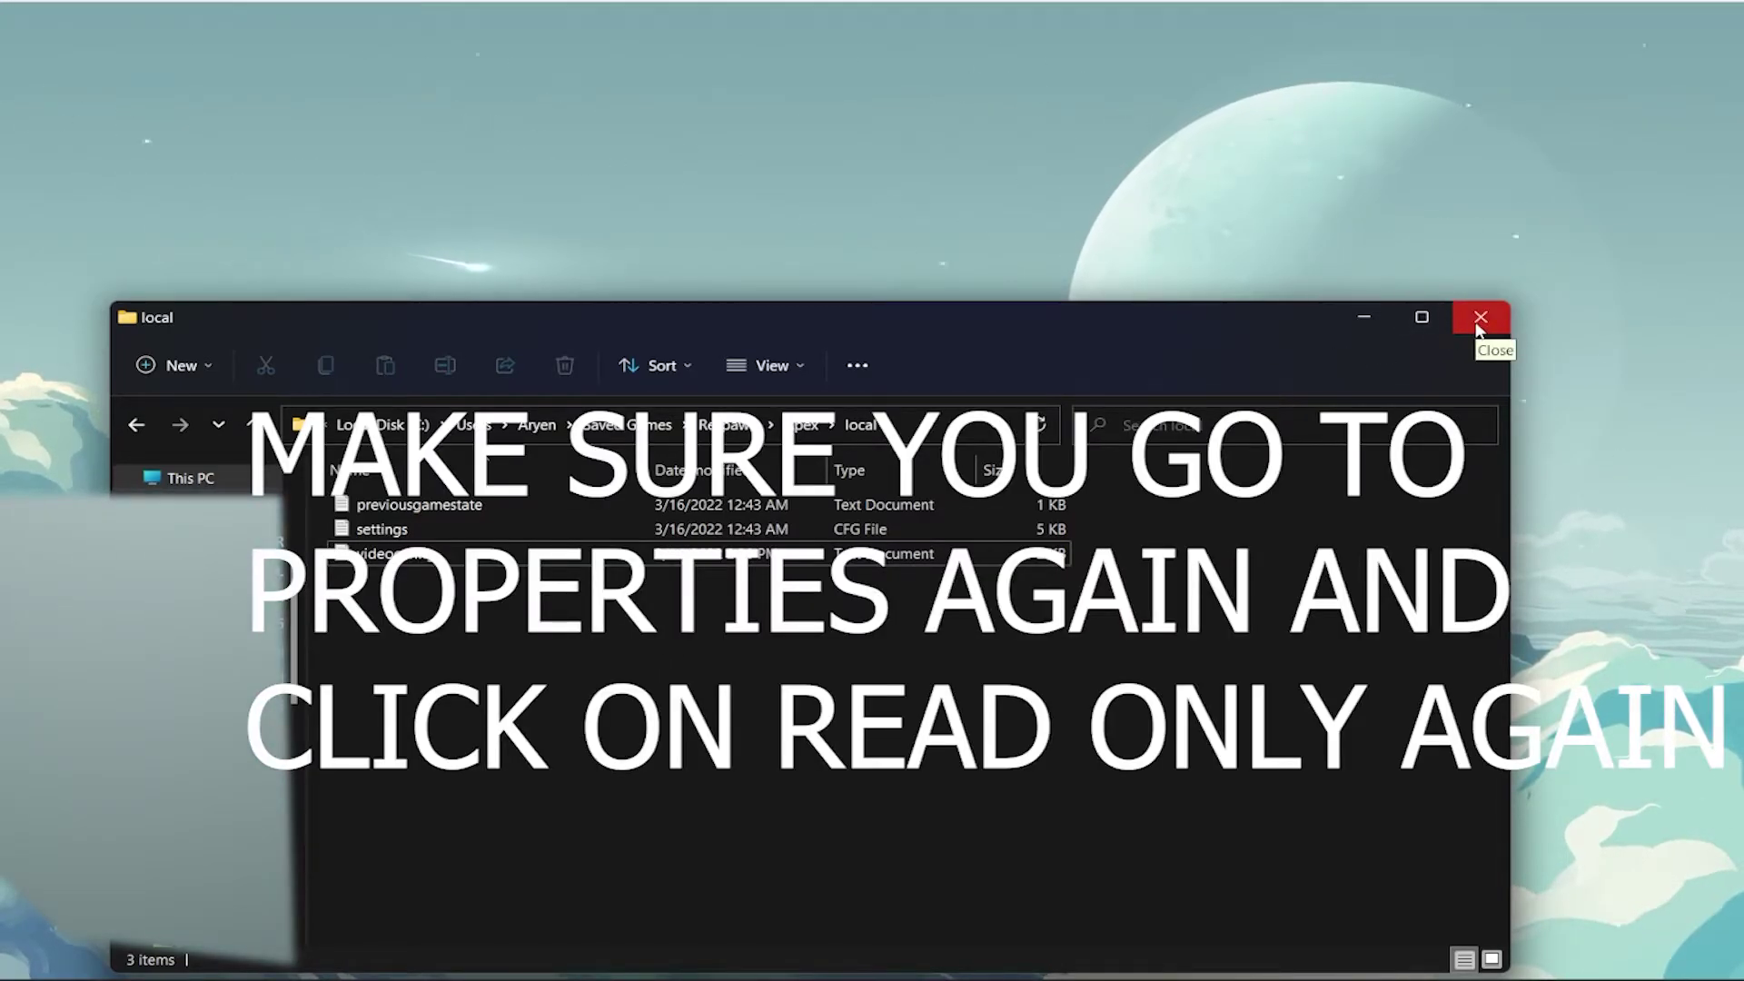
click(1478, 317)
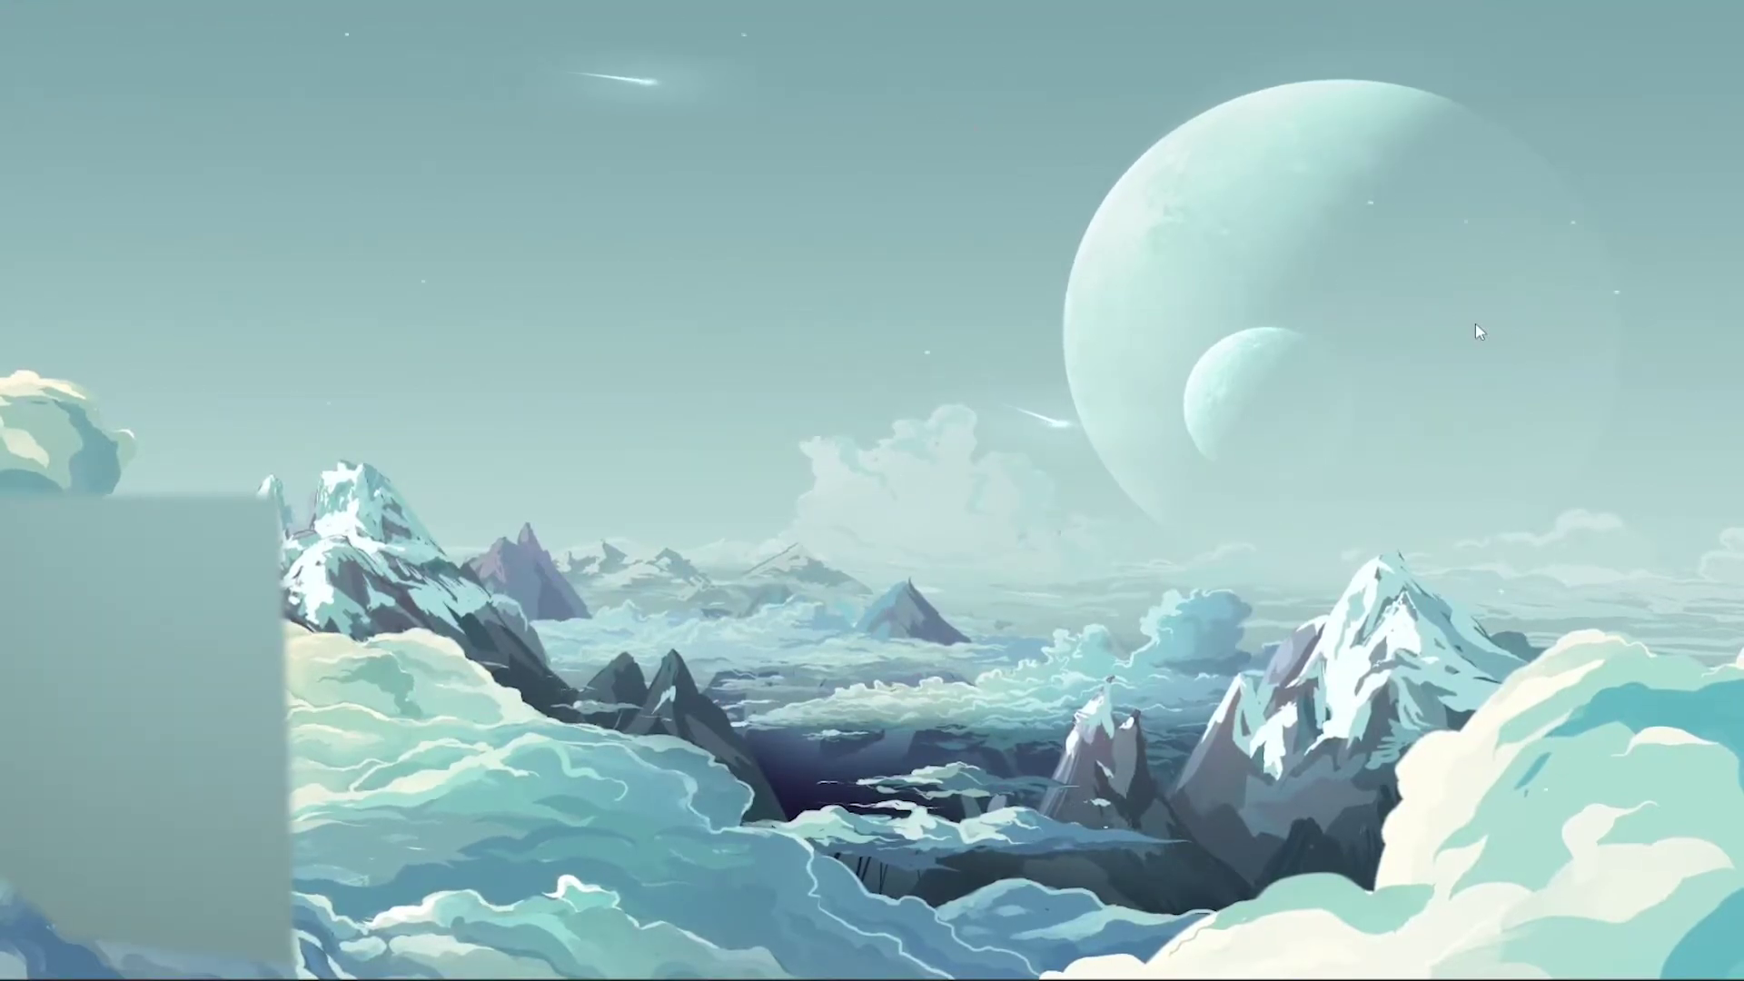
Launch Steam through Windows search with "steam" and show Apex Legends in the library, dismissing the news window.
key(super)
text(steam)
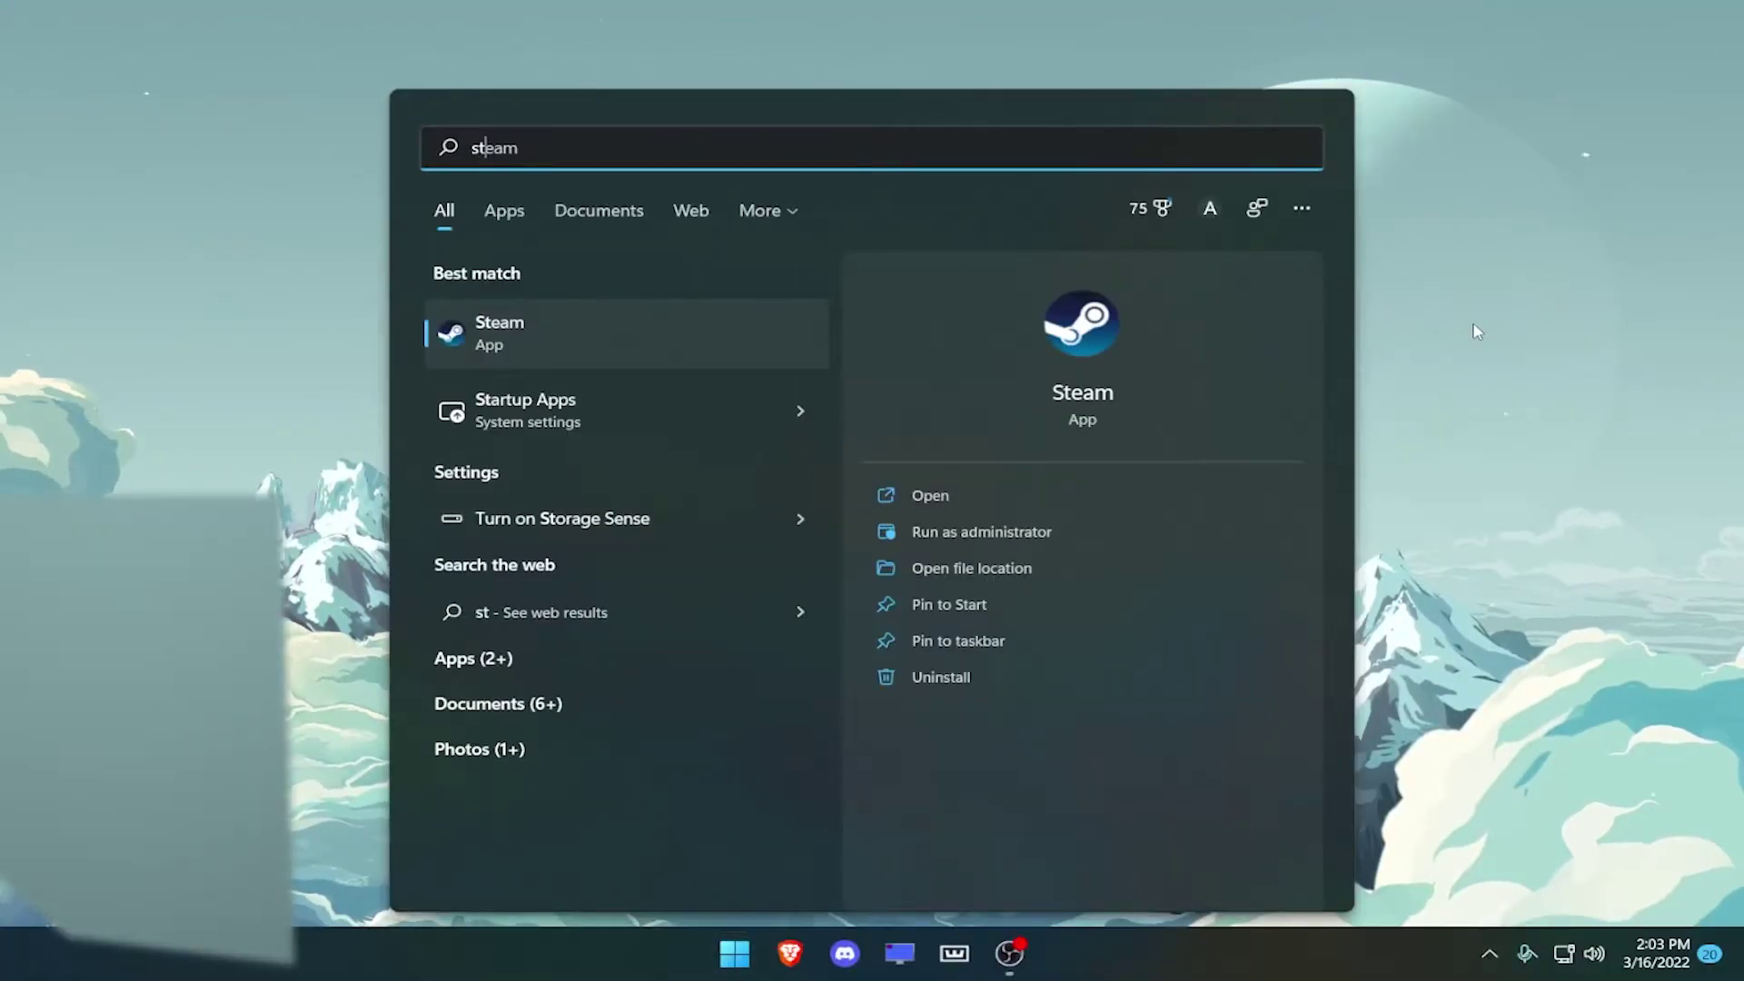
click(699, 343)
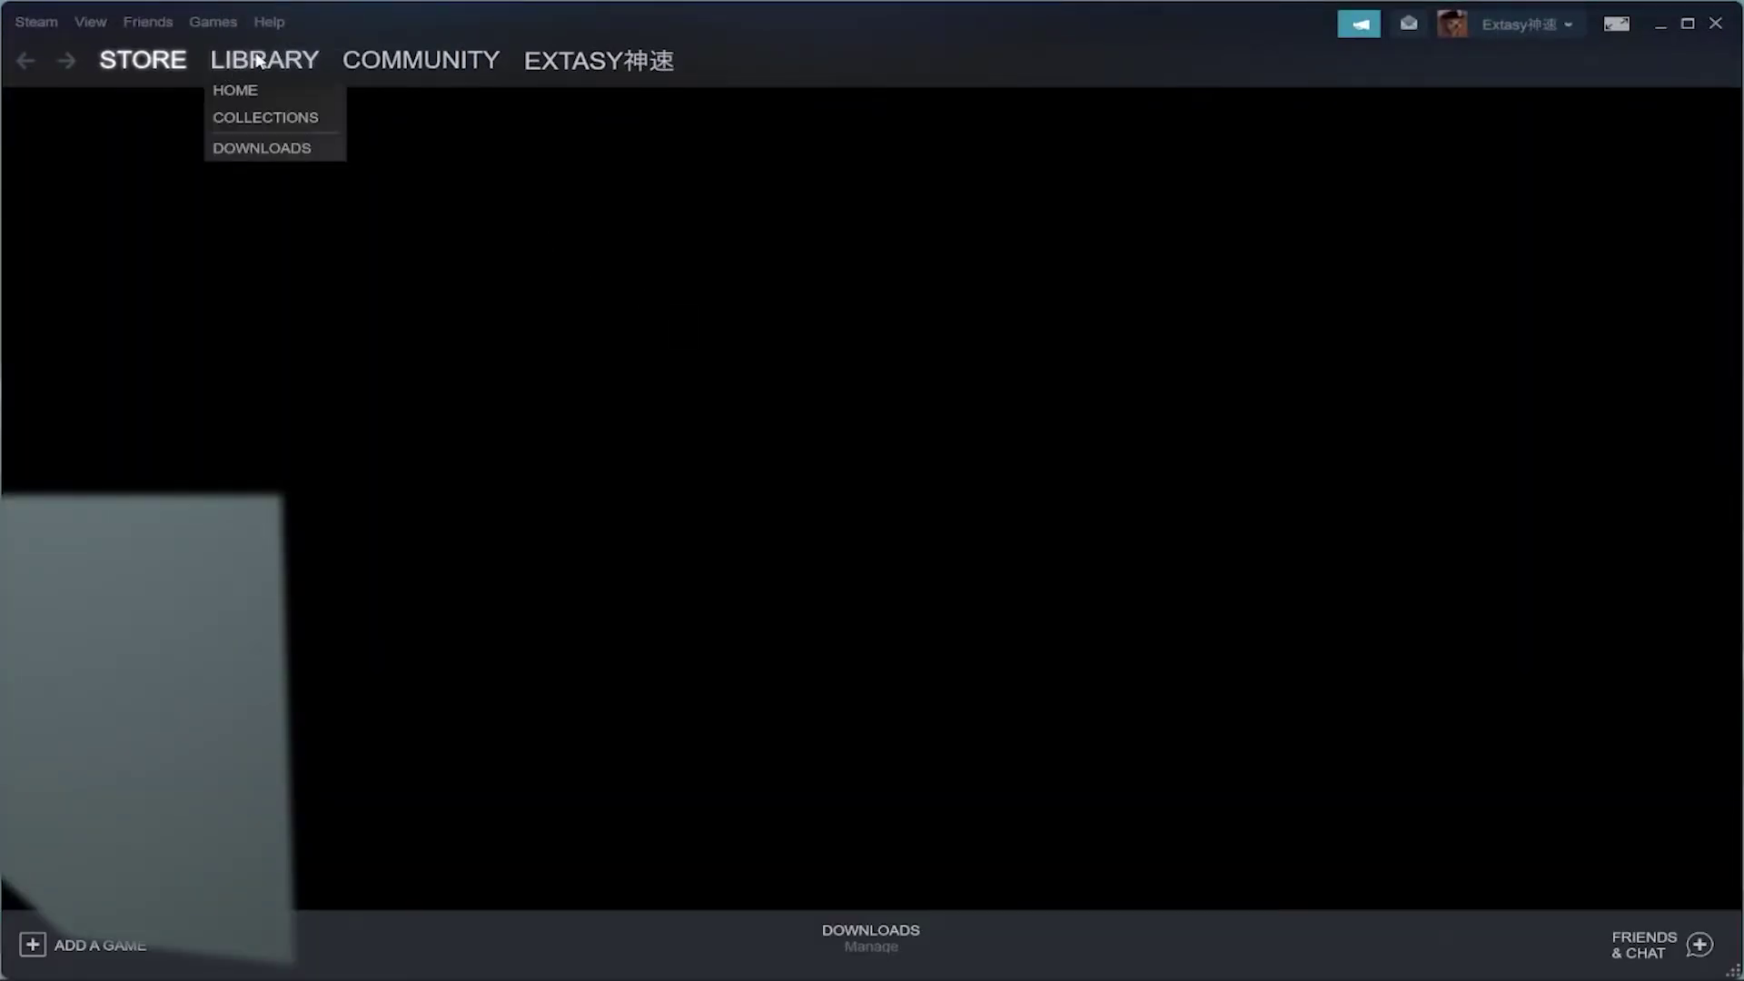
click(258, 60)
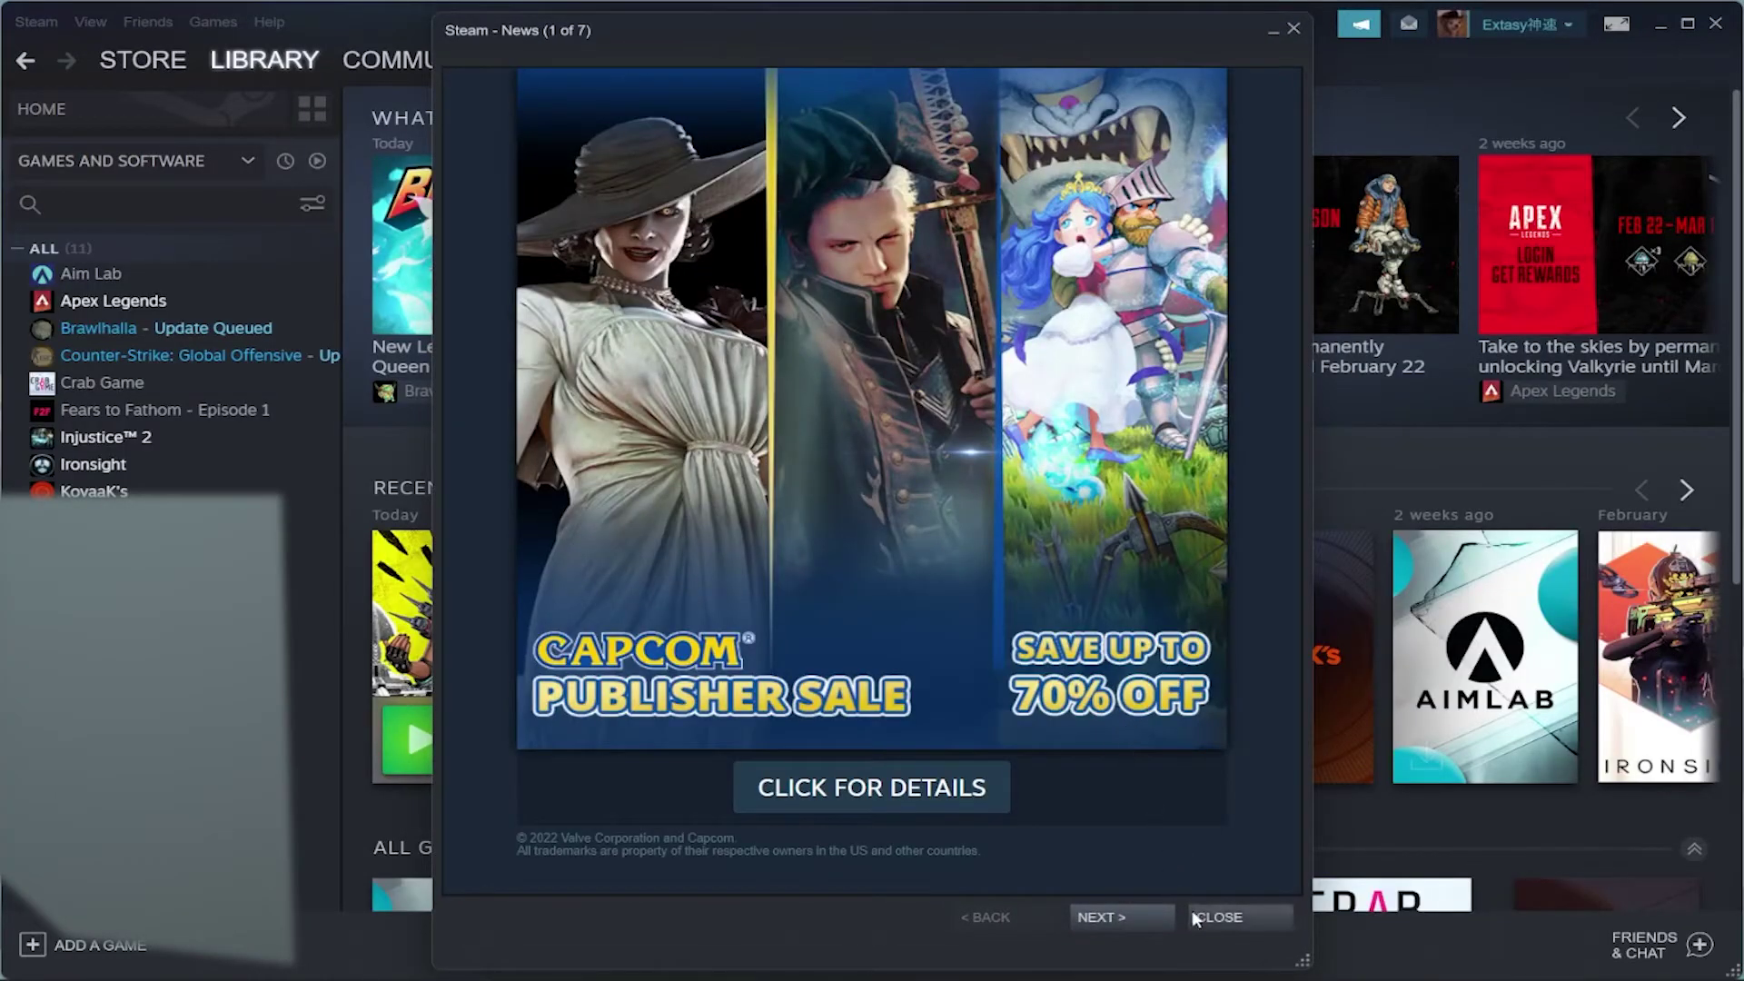
click(1221, 916)
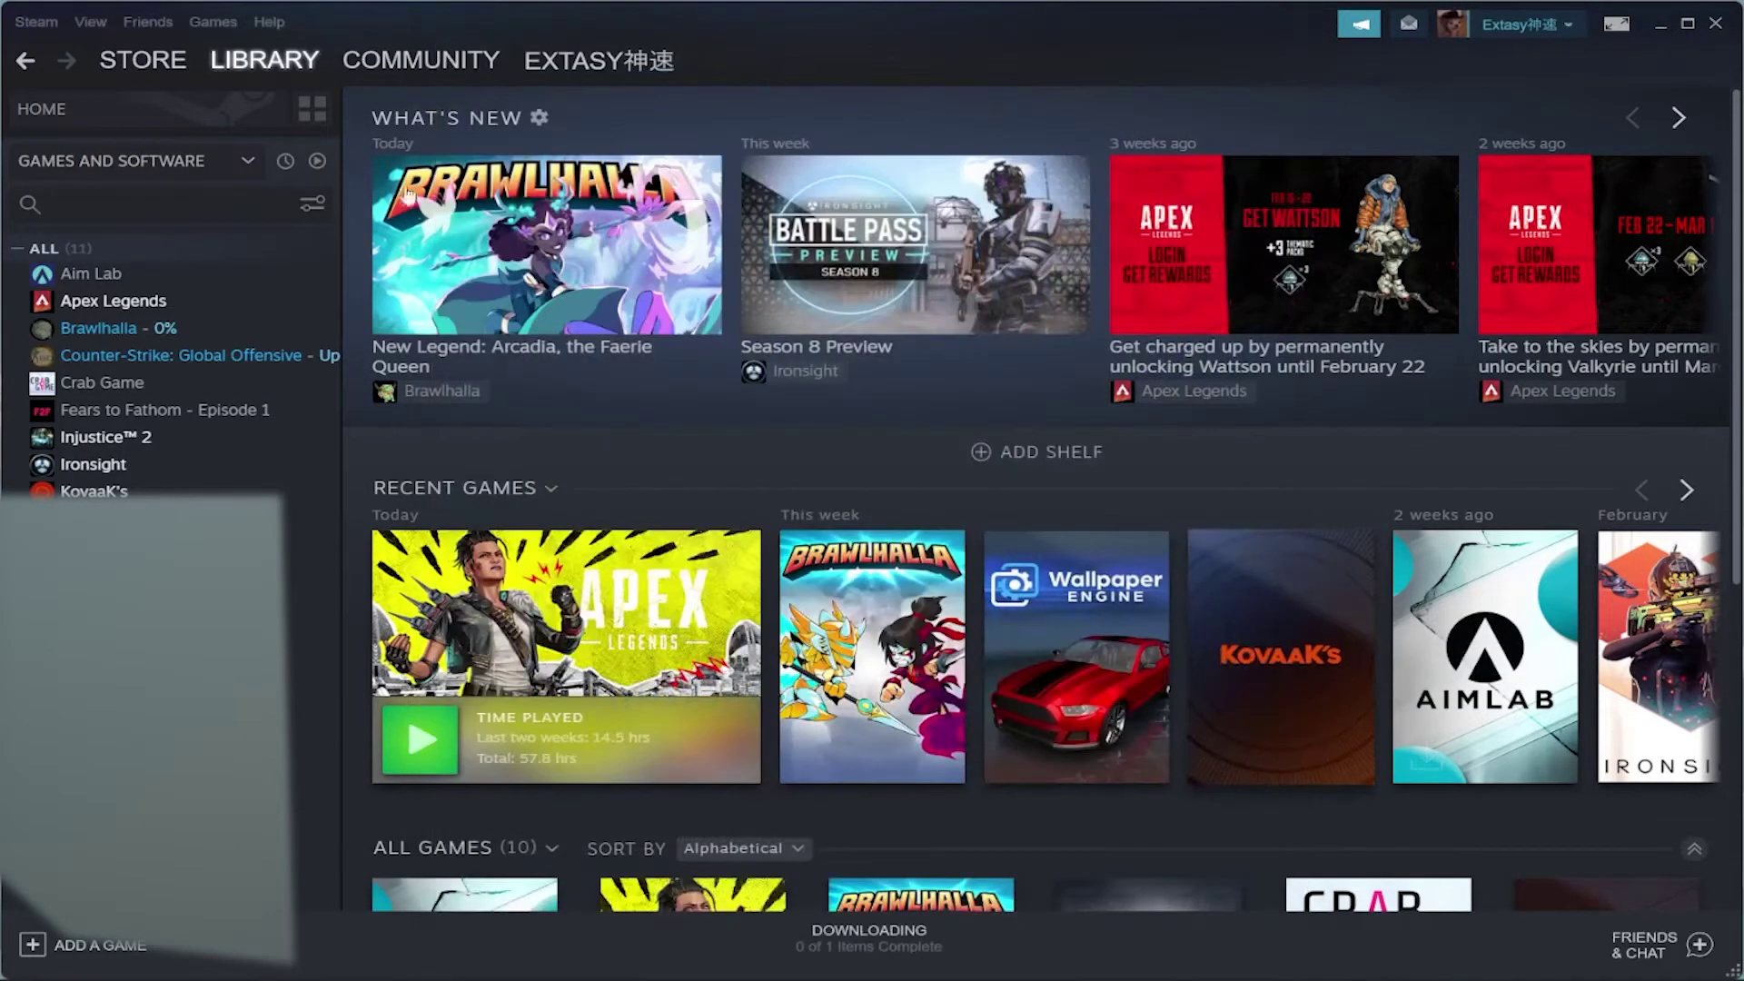
click(216, 309)
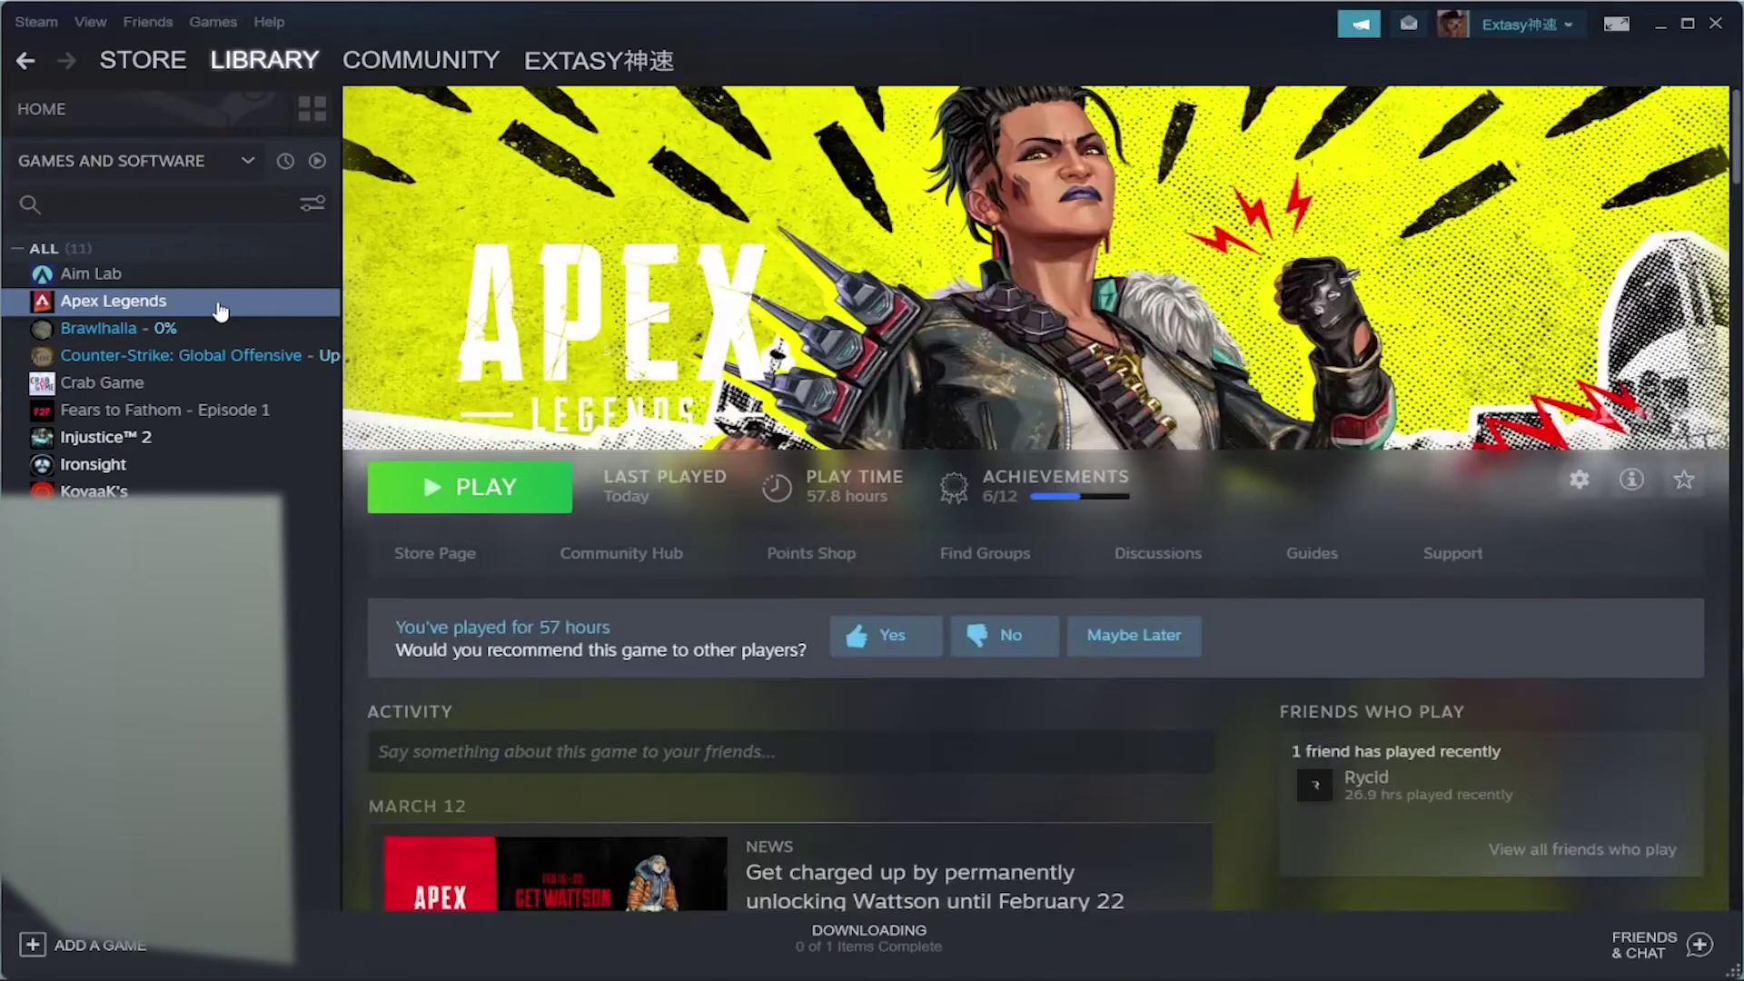
Browse the local files of Apex Legends from its Steam properties and open the cfg folder.
right_click(219, 311)
click(285, 440)
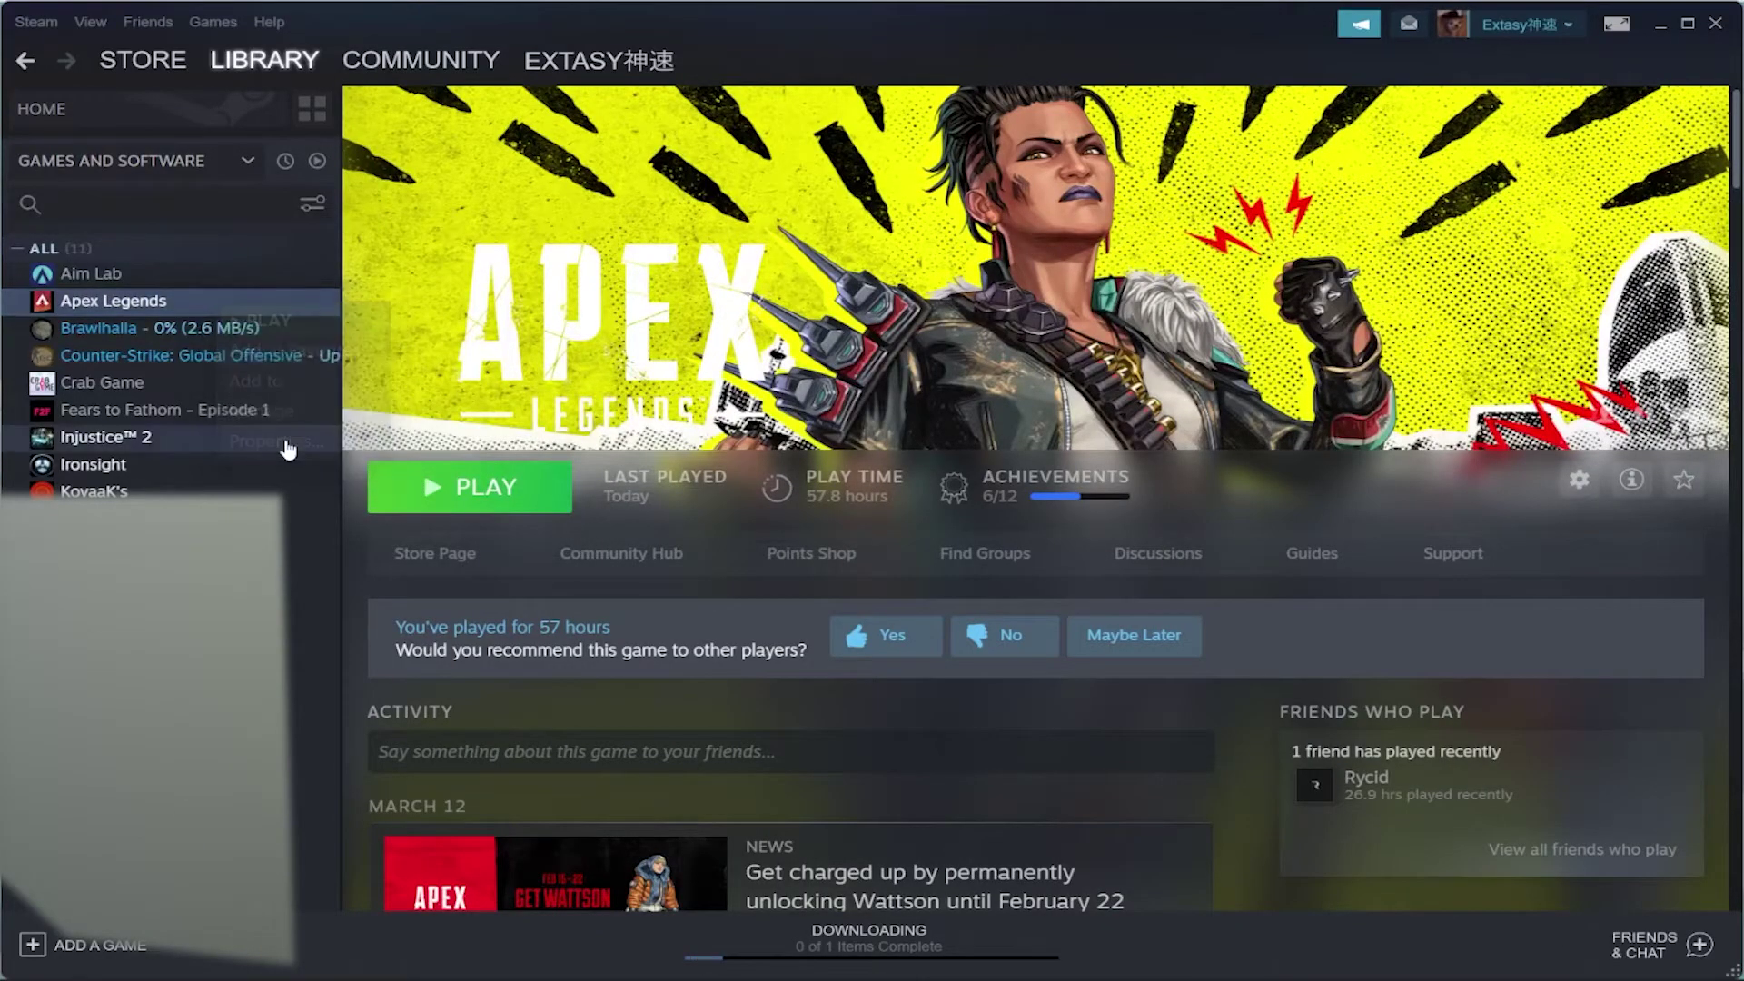
click(562, 384)
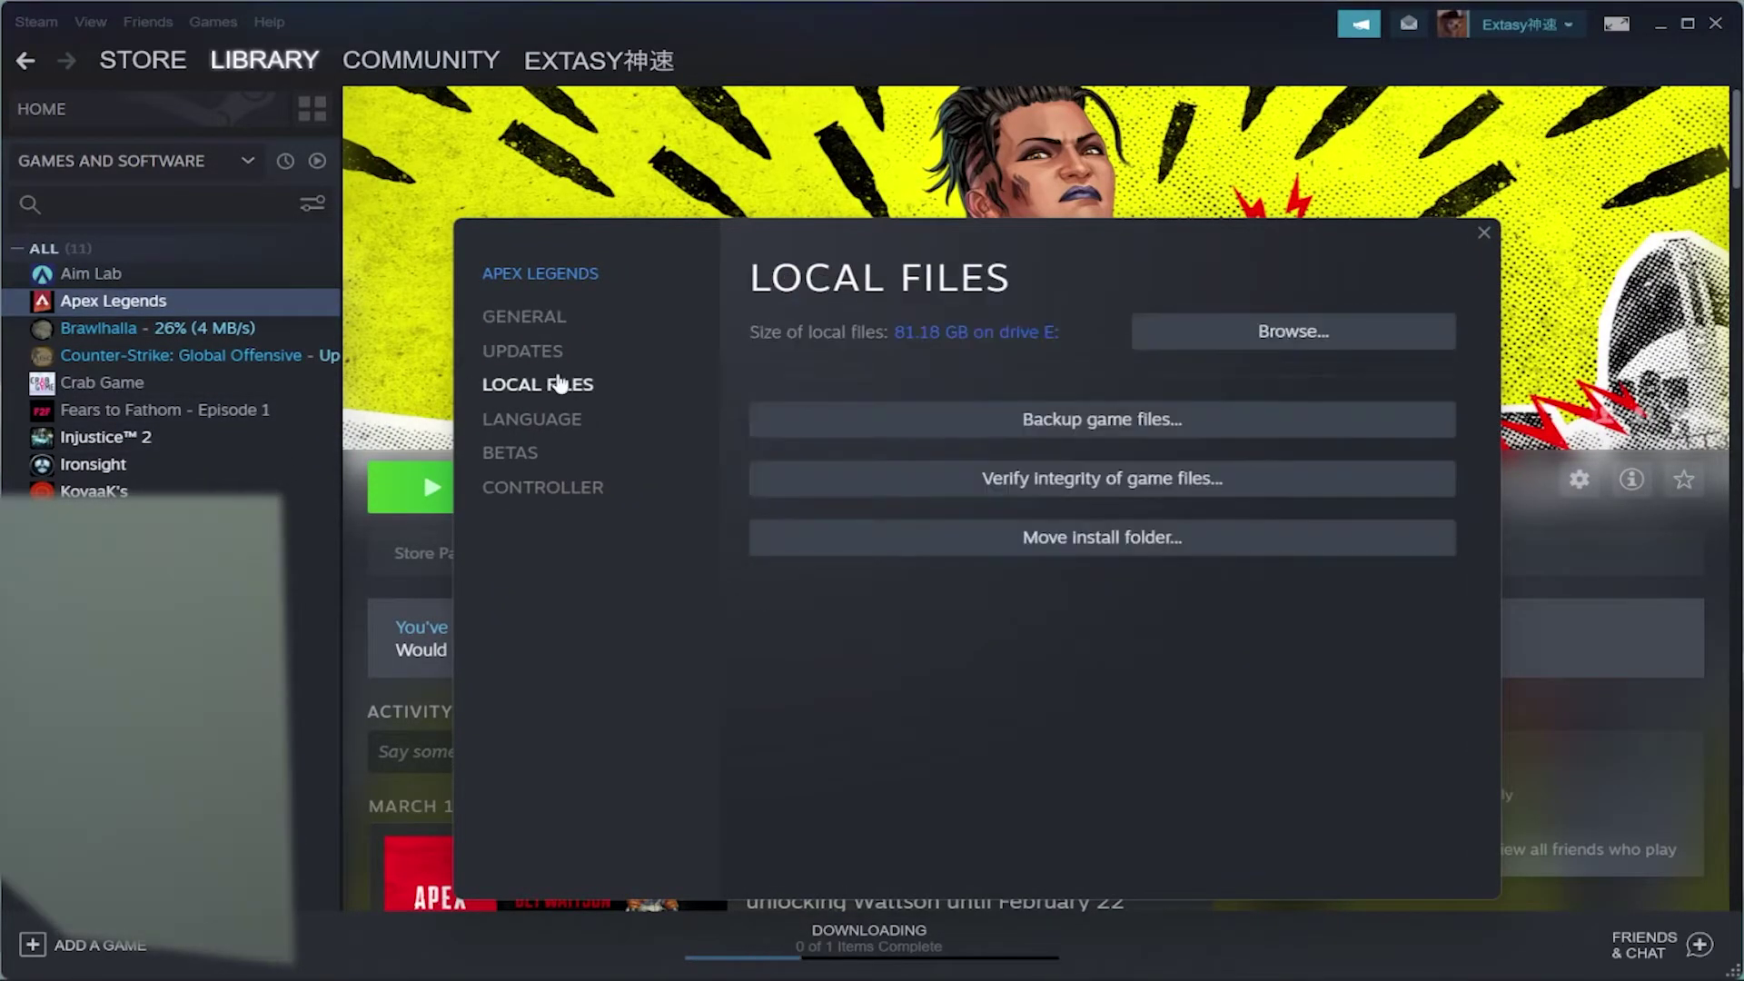
click(1342, 342)
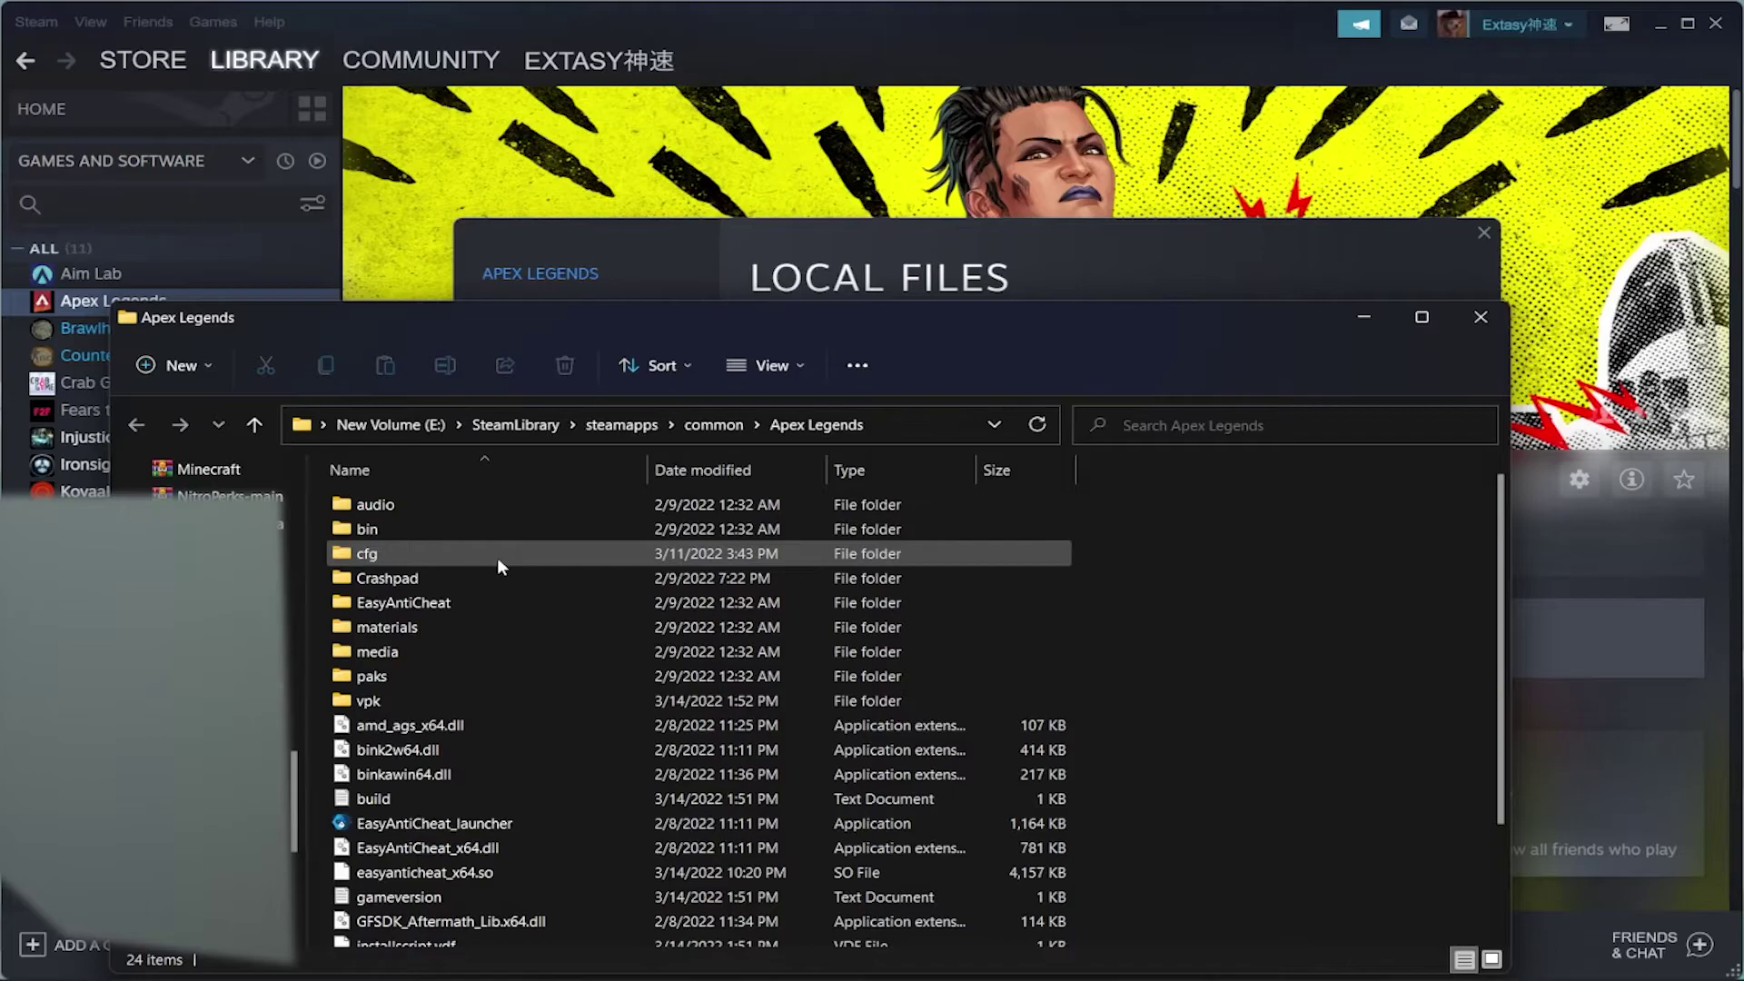
double_click(498, 558)
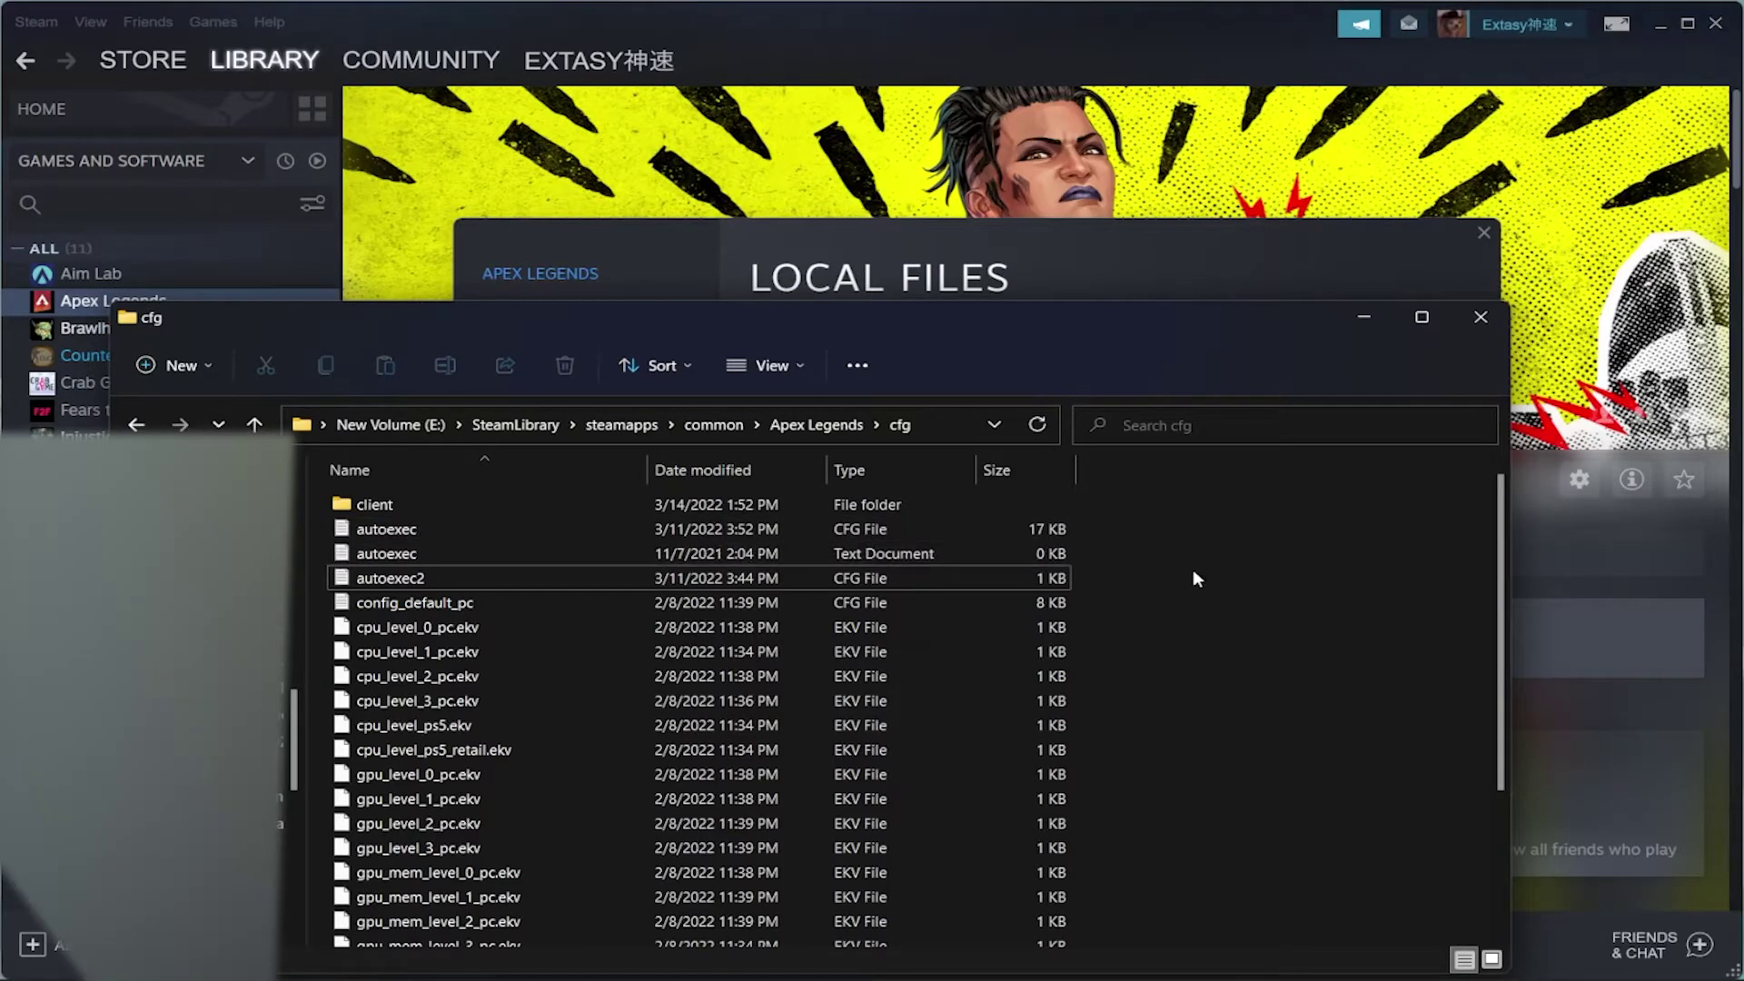
Create a new text document named autoexec.cfg in the cfg folder.
right_click(1195, 579)
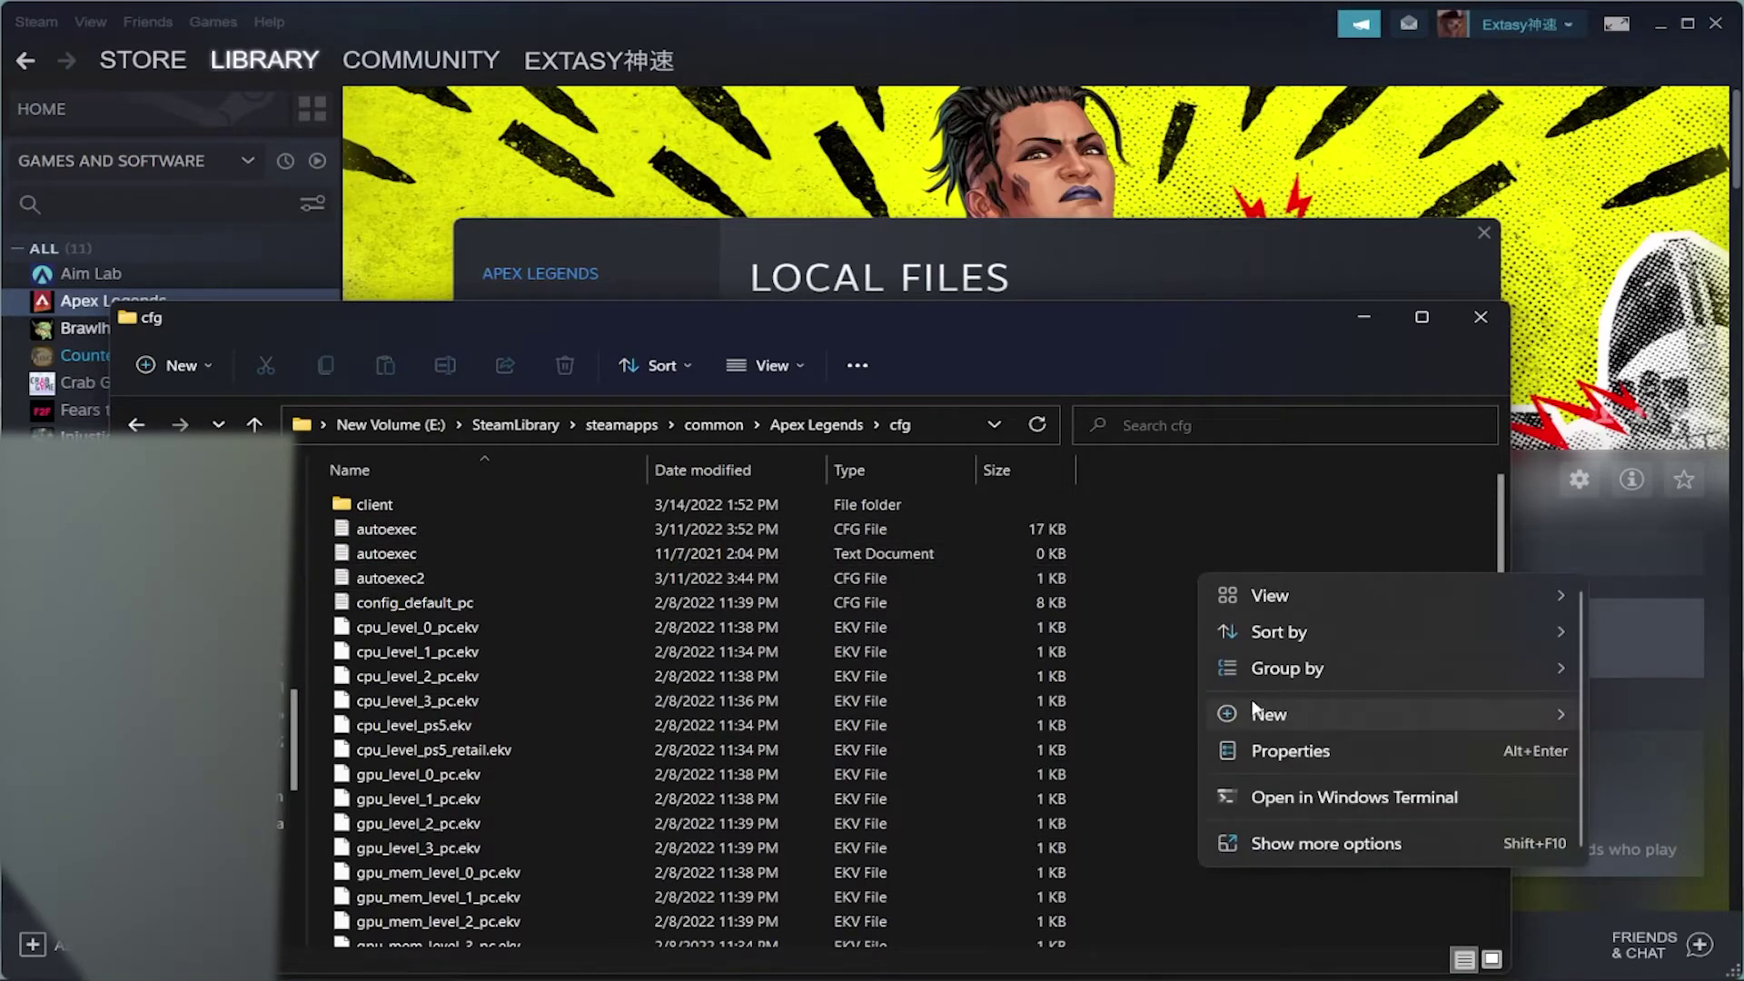
mouse_move(1254, 708)
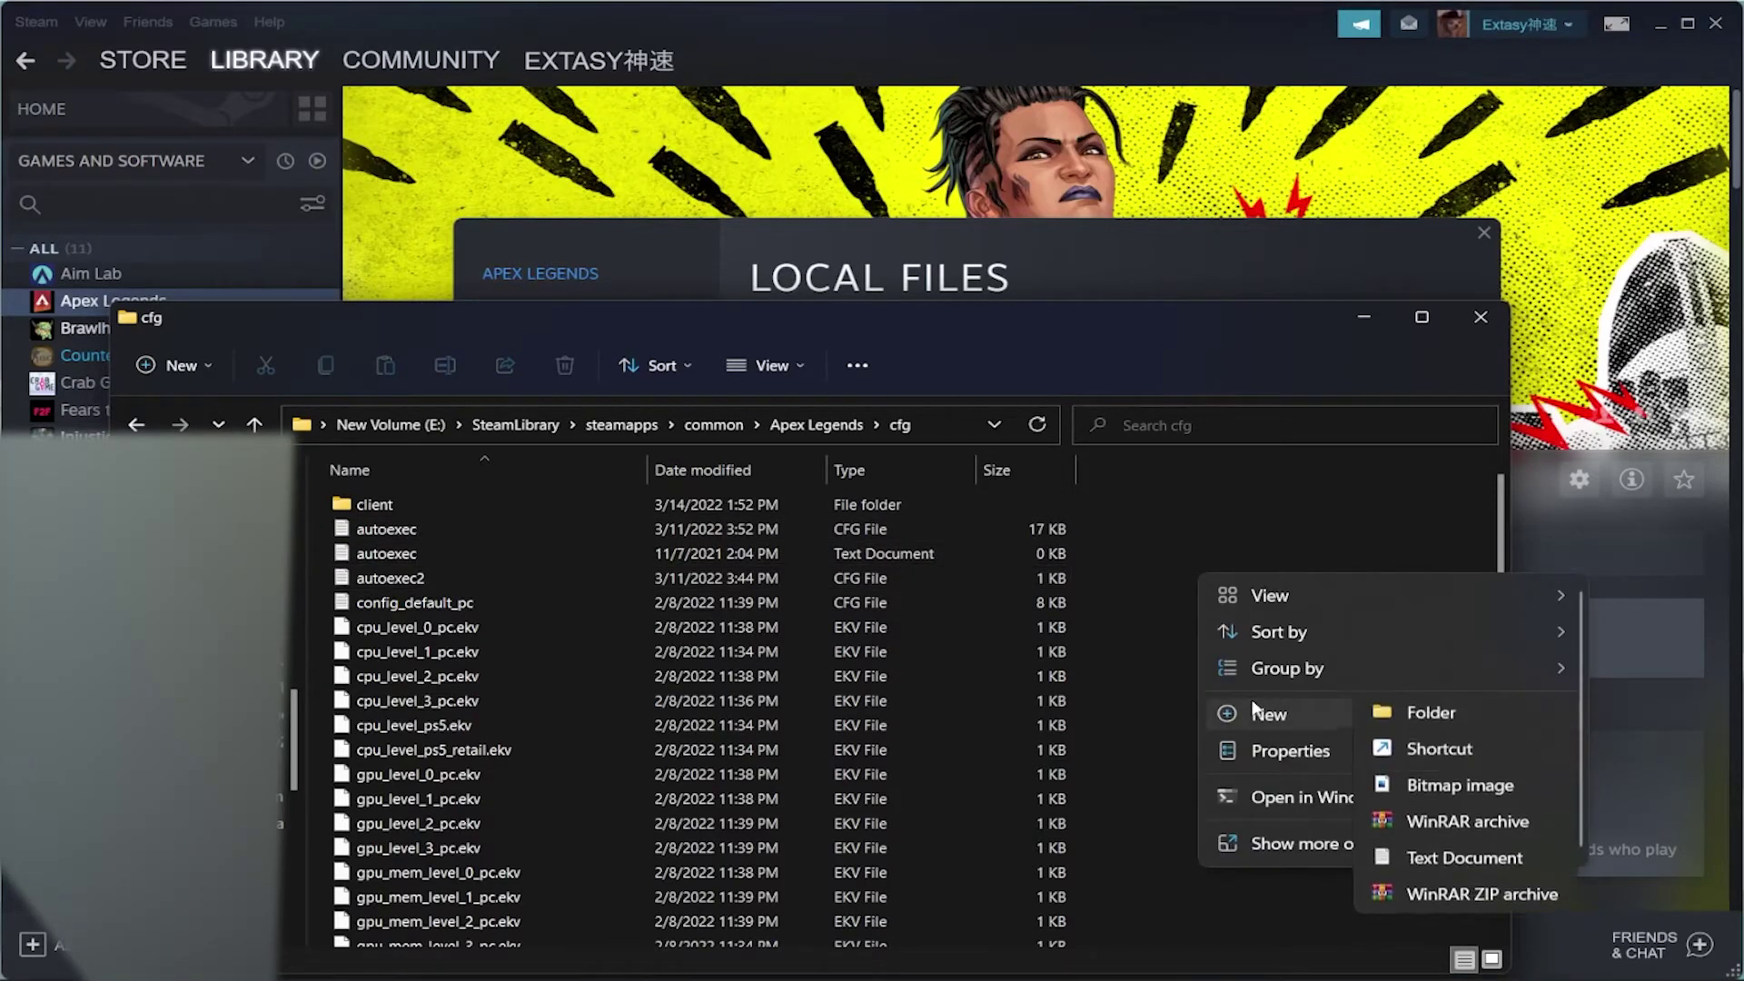
click(1466, 861)
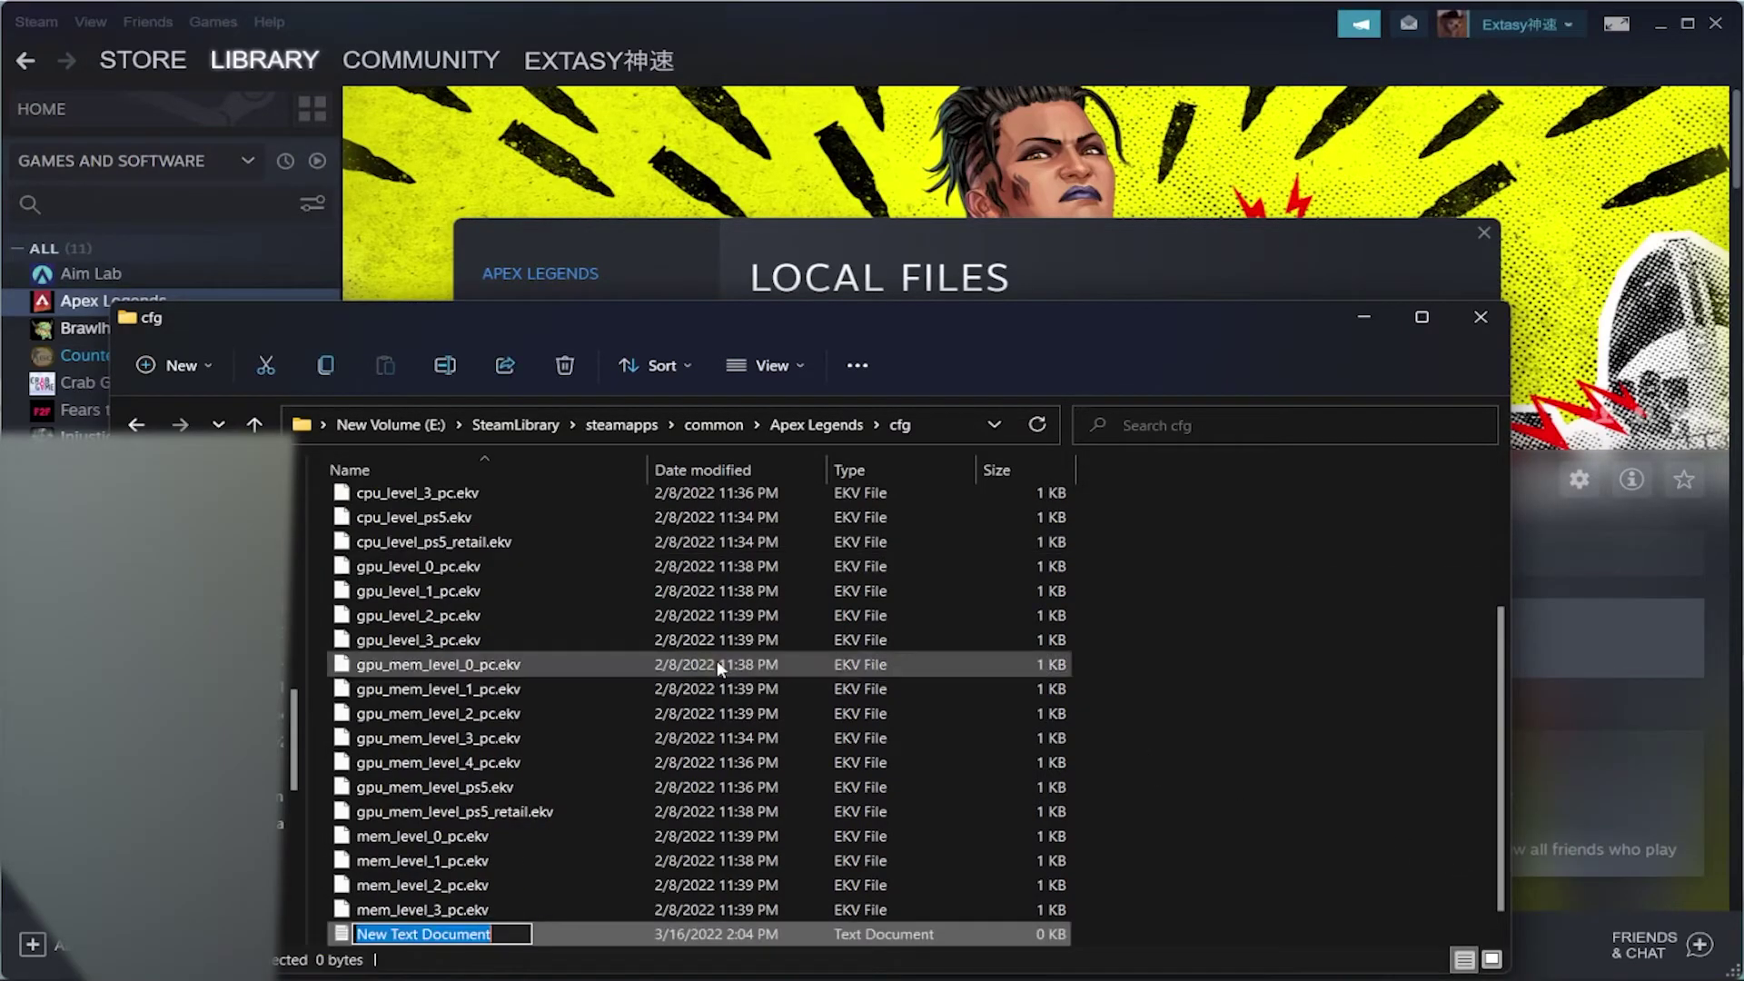
text(ay)
key(BackSpace)
text(uto)
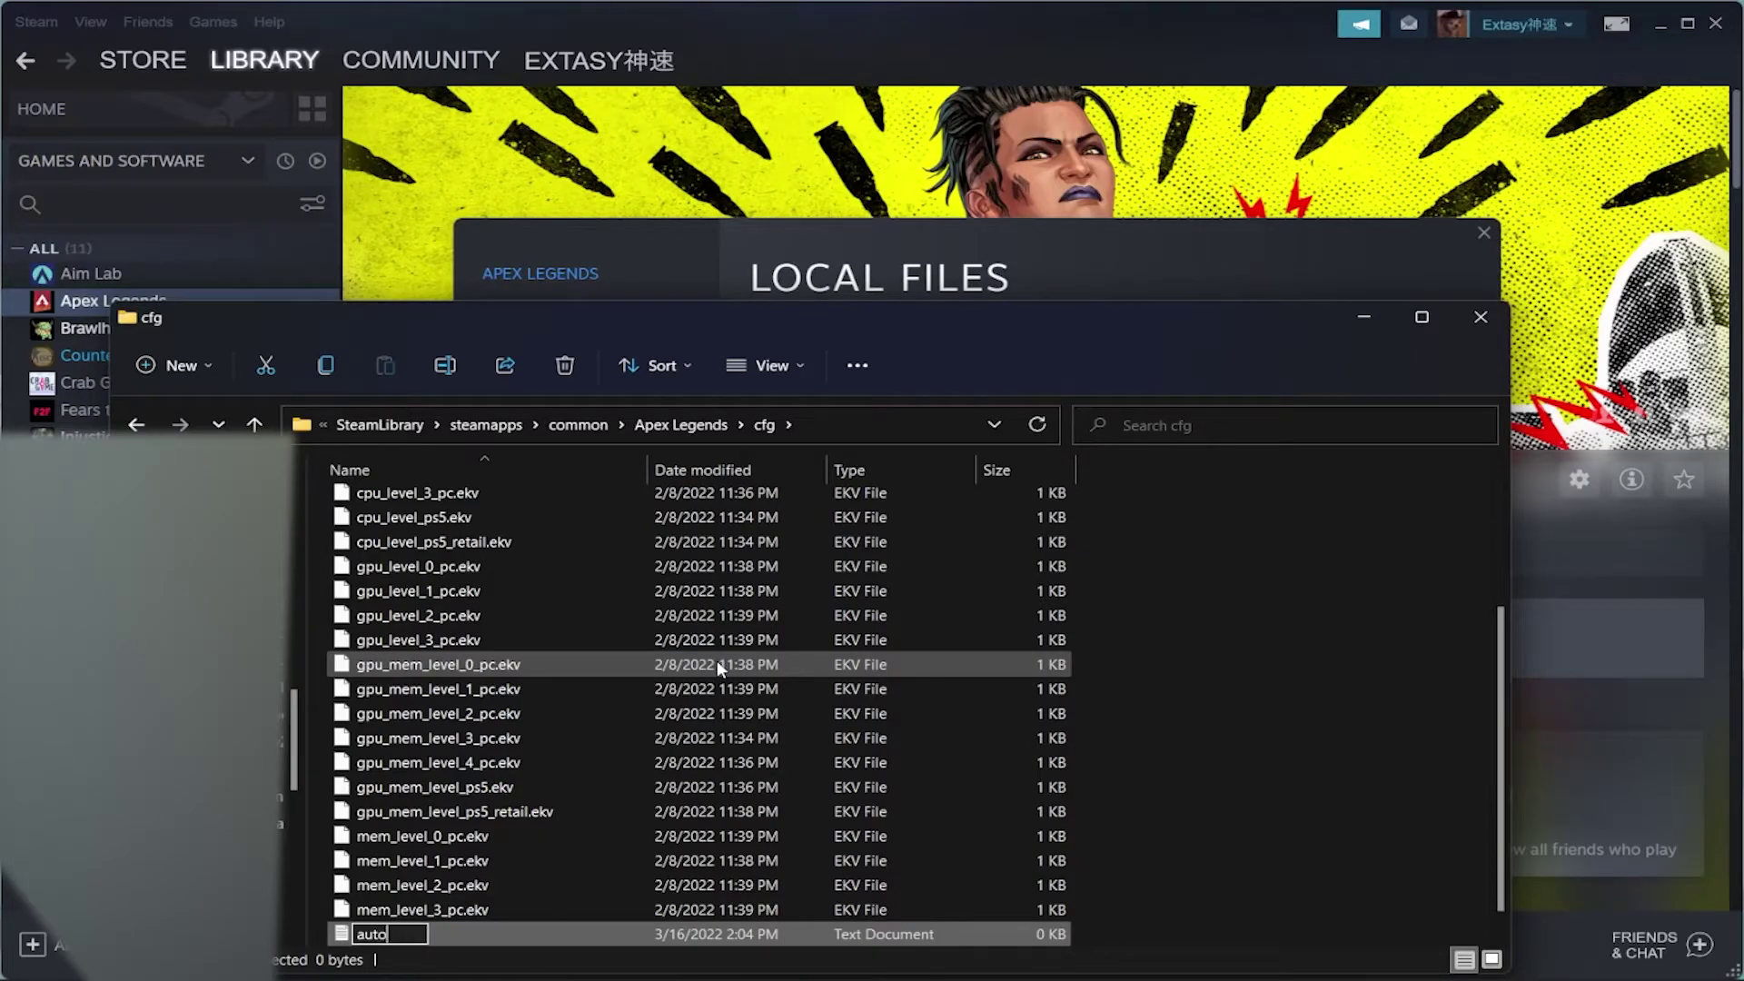
text(exec.cfg)
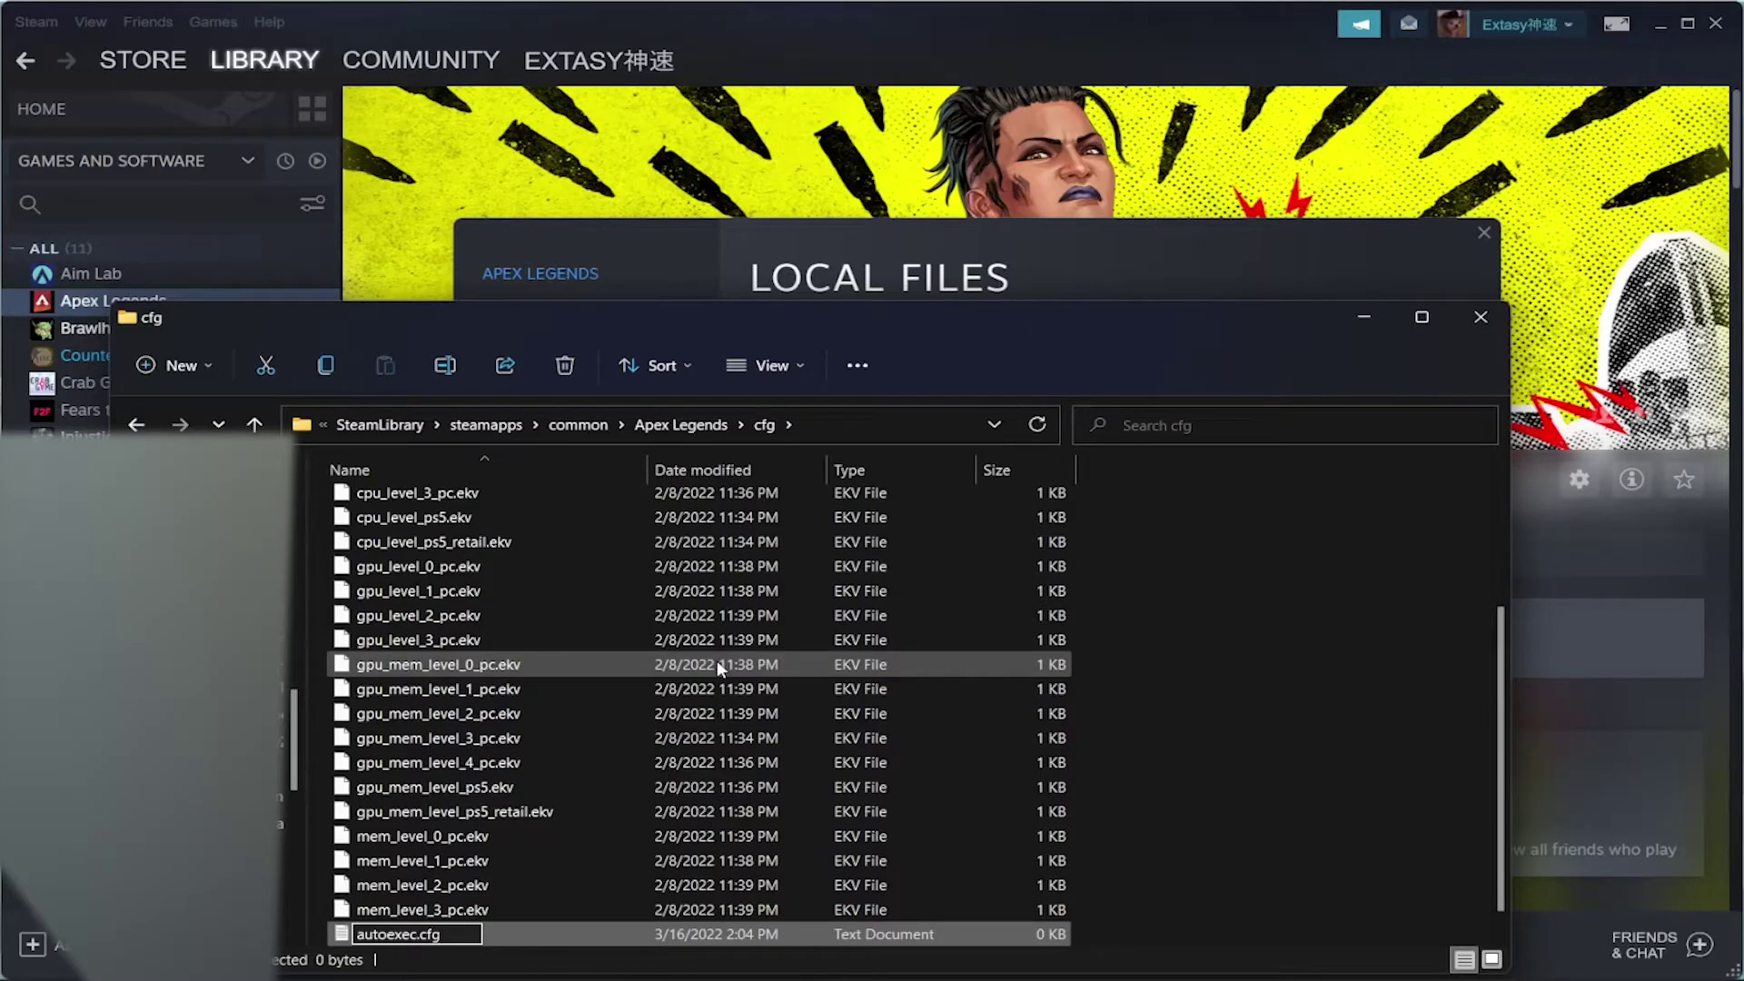
key(Return)
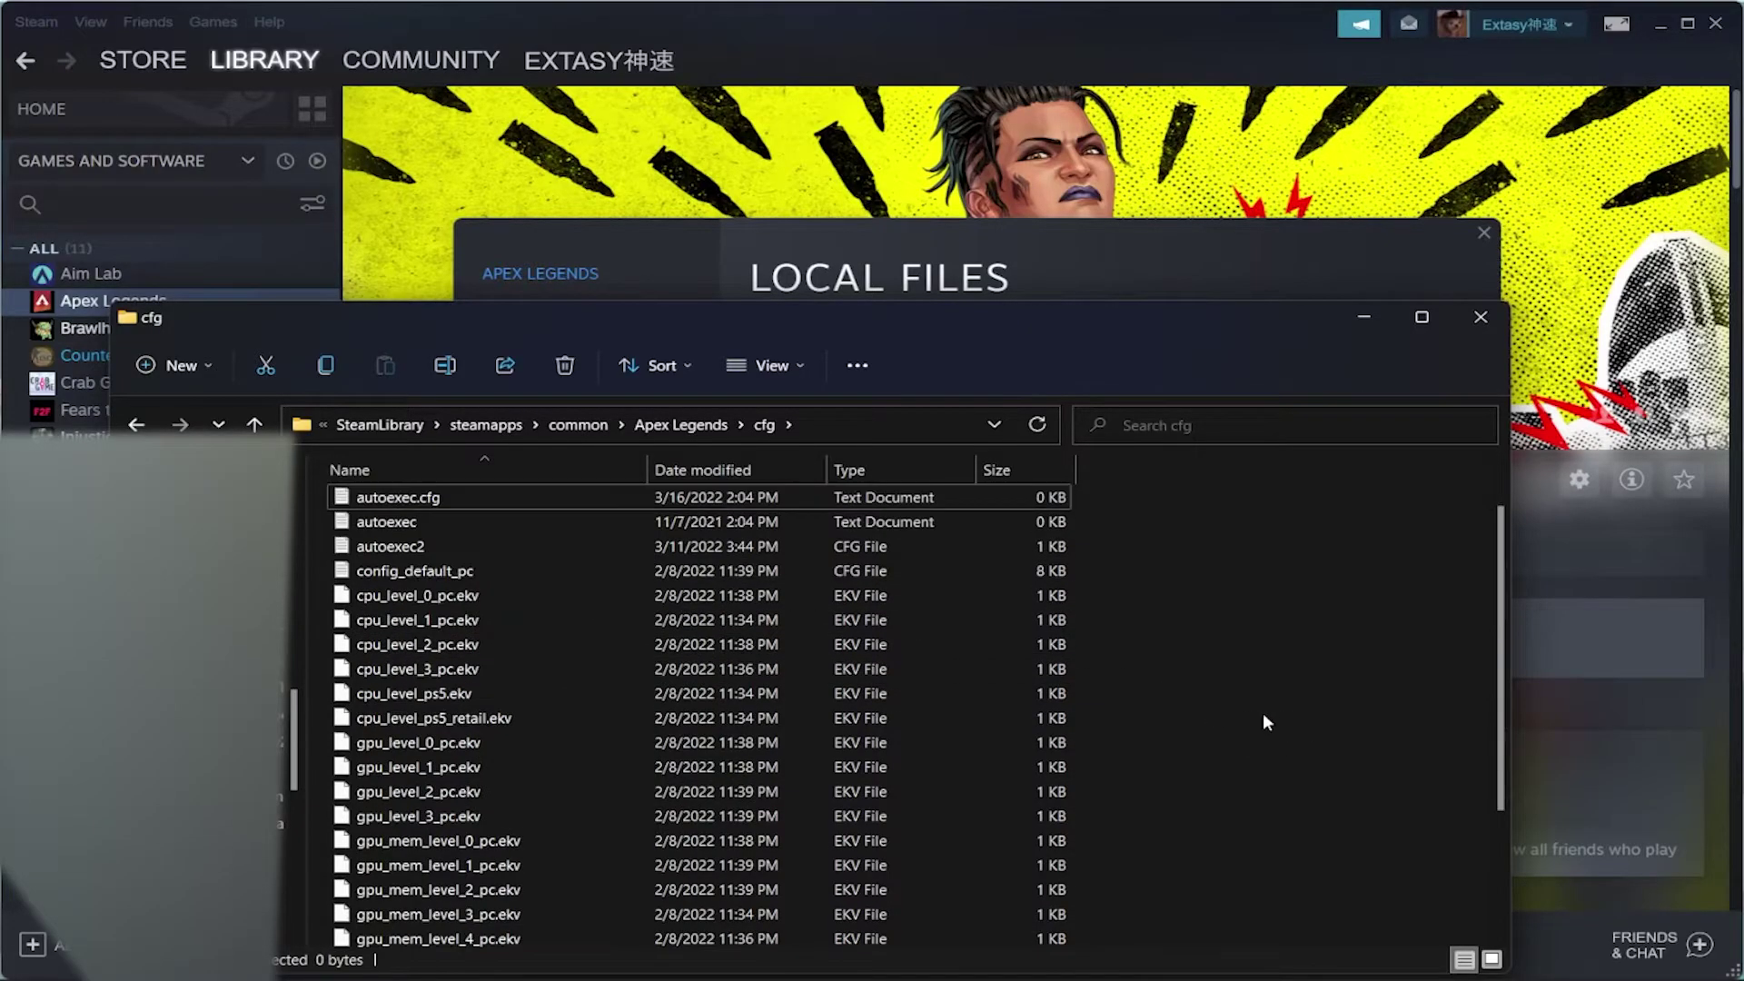
Open the new autoexec.cfg text document in Notepad and close it again.
scroll(999, 644, up, 1)
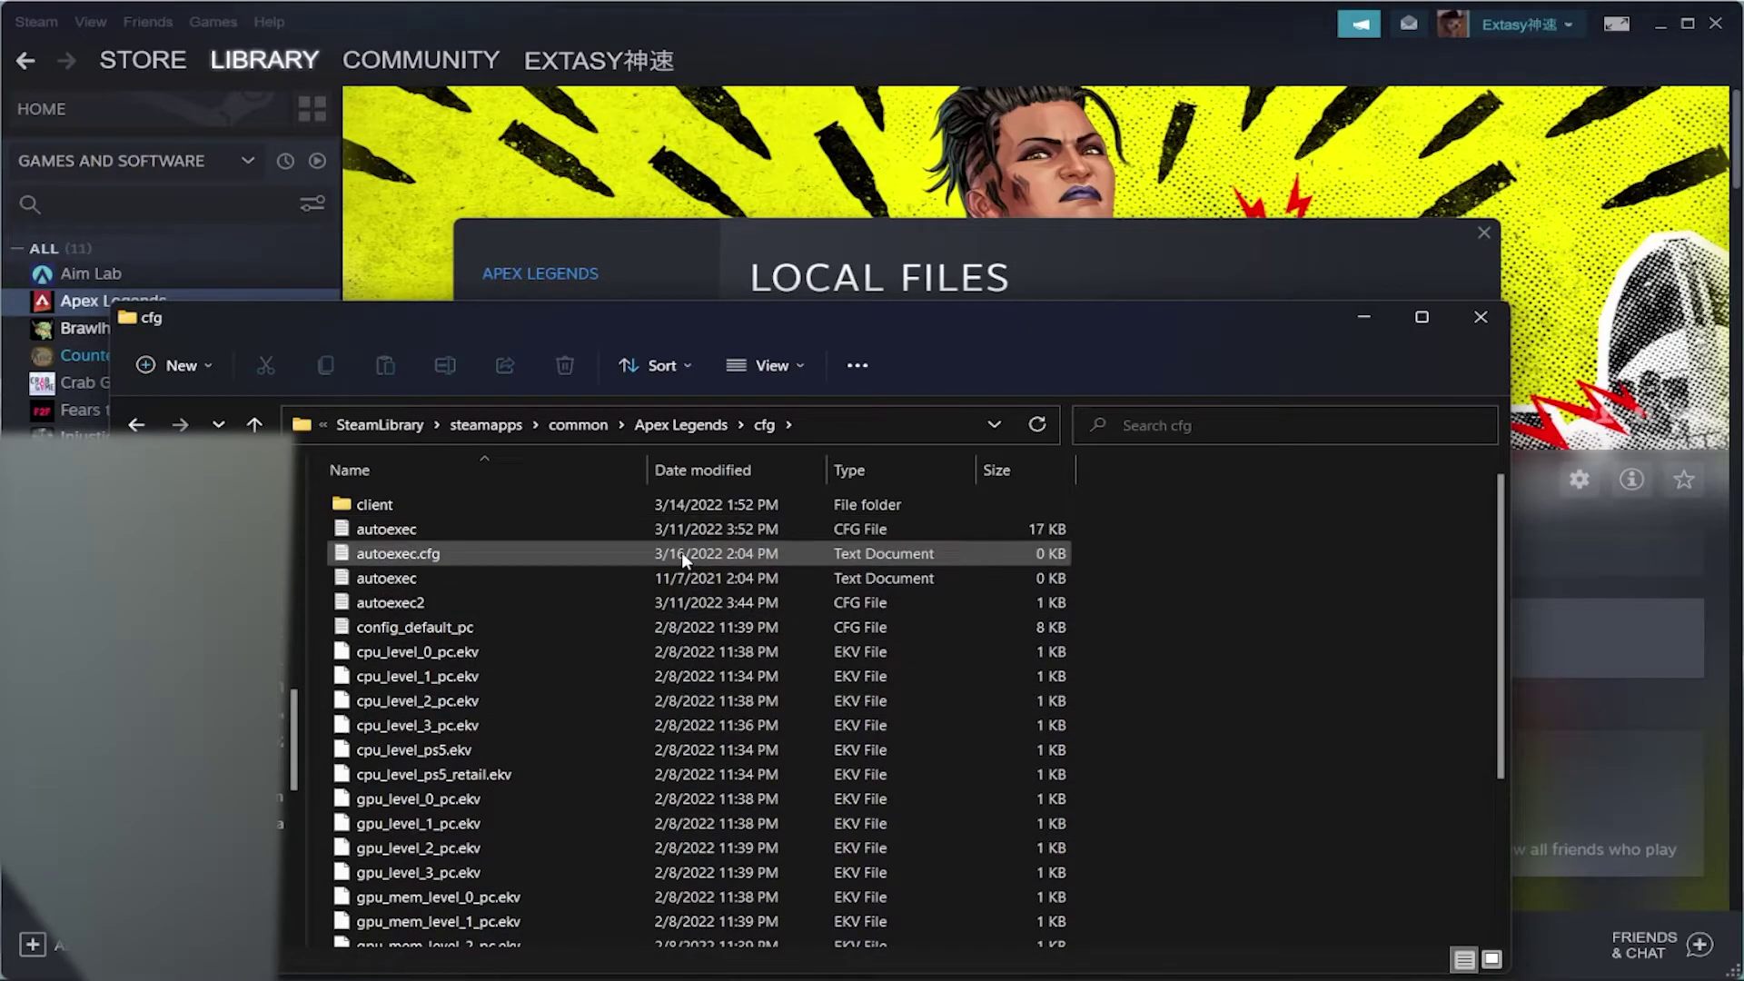
click(681, 552)
right_click(681, 553)
double_click(515, 560)
click(1668, 257)
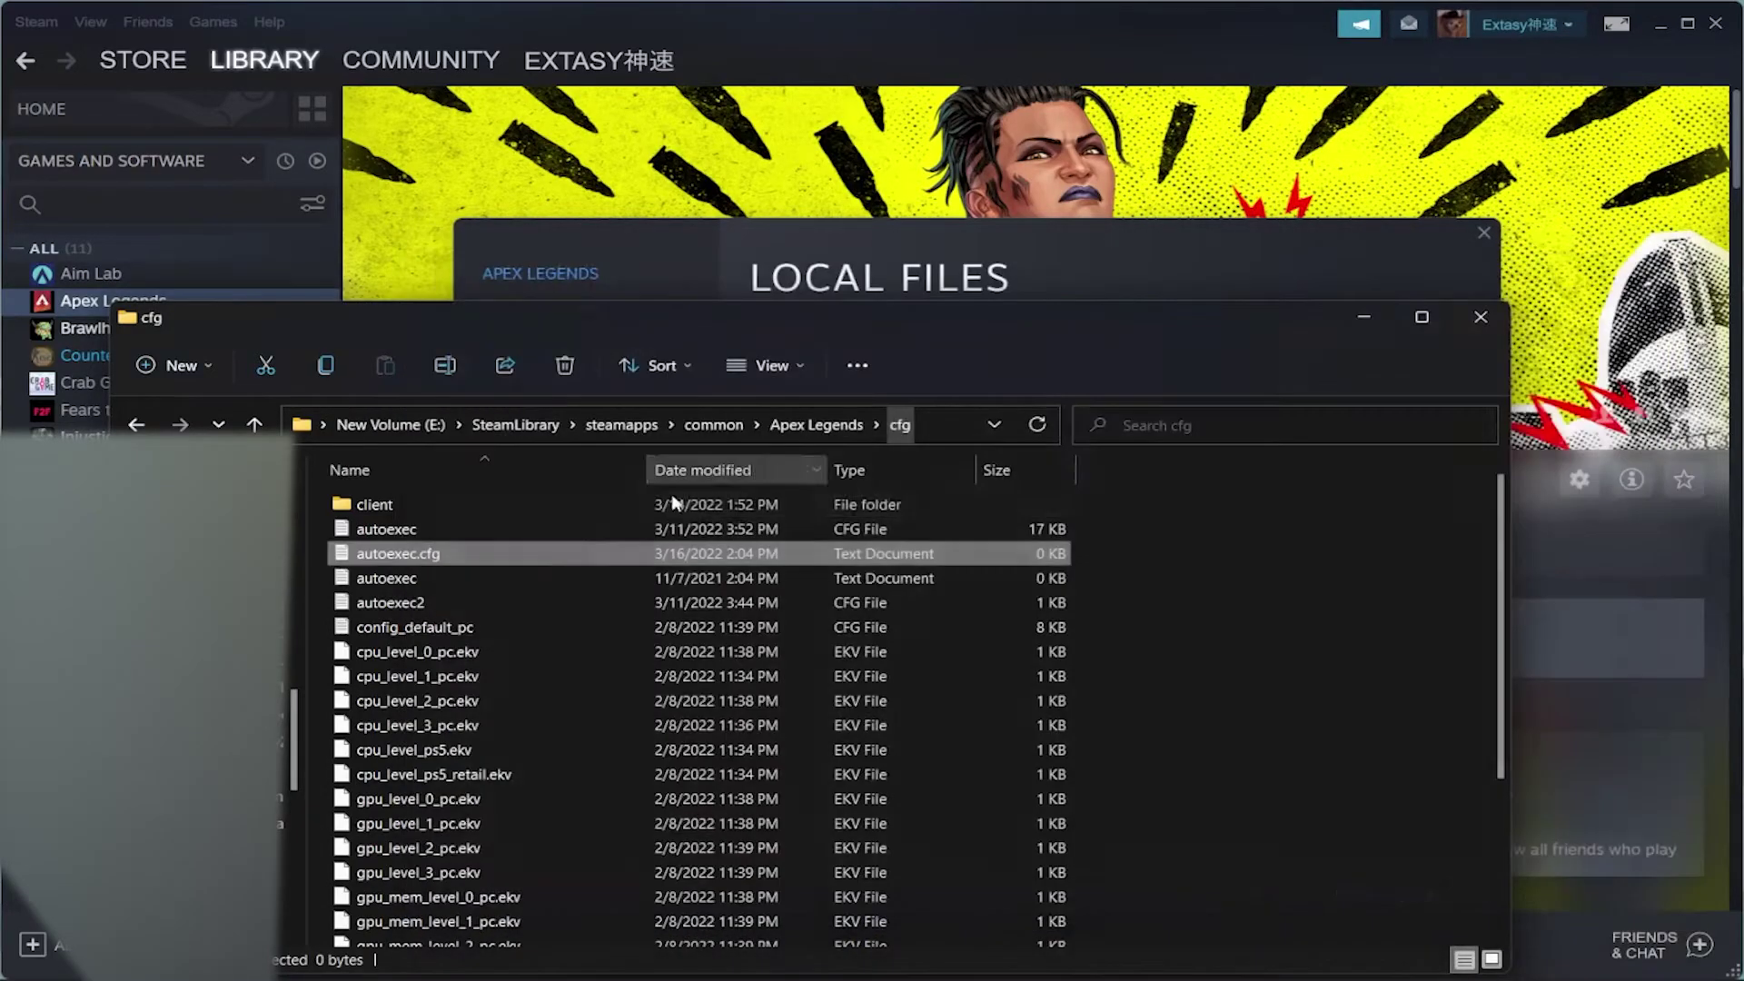
Delete the autoexec.cfg and autoexec text documents from the cfg folder, keeping the autoexec CFG file.
right_click(583, 552)
click(814, 574)
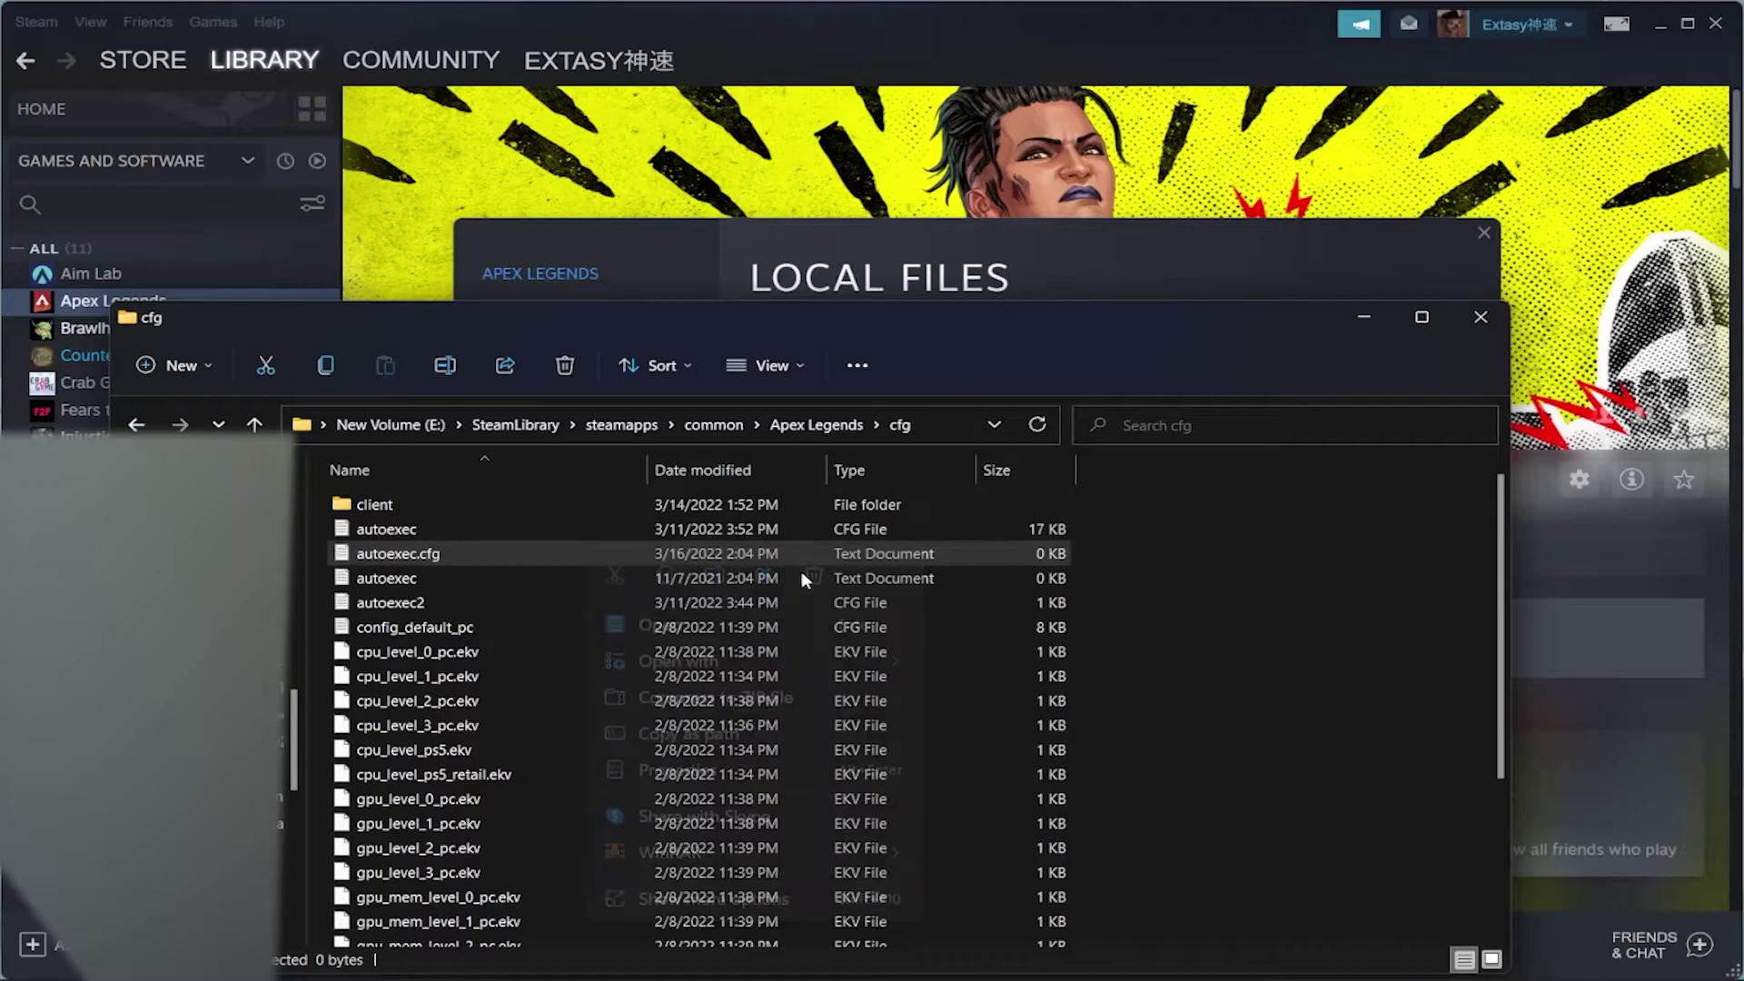
click(651, 536)
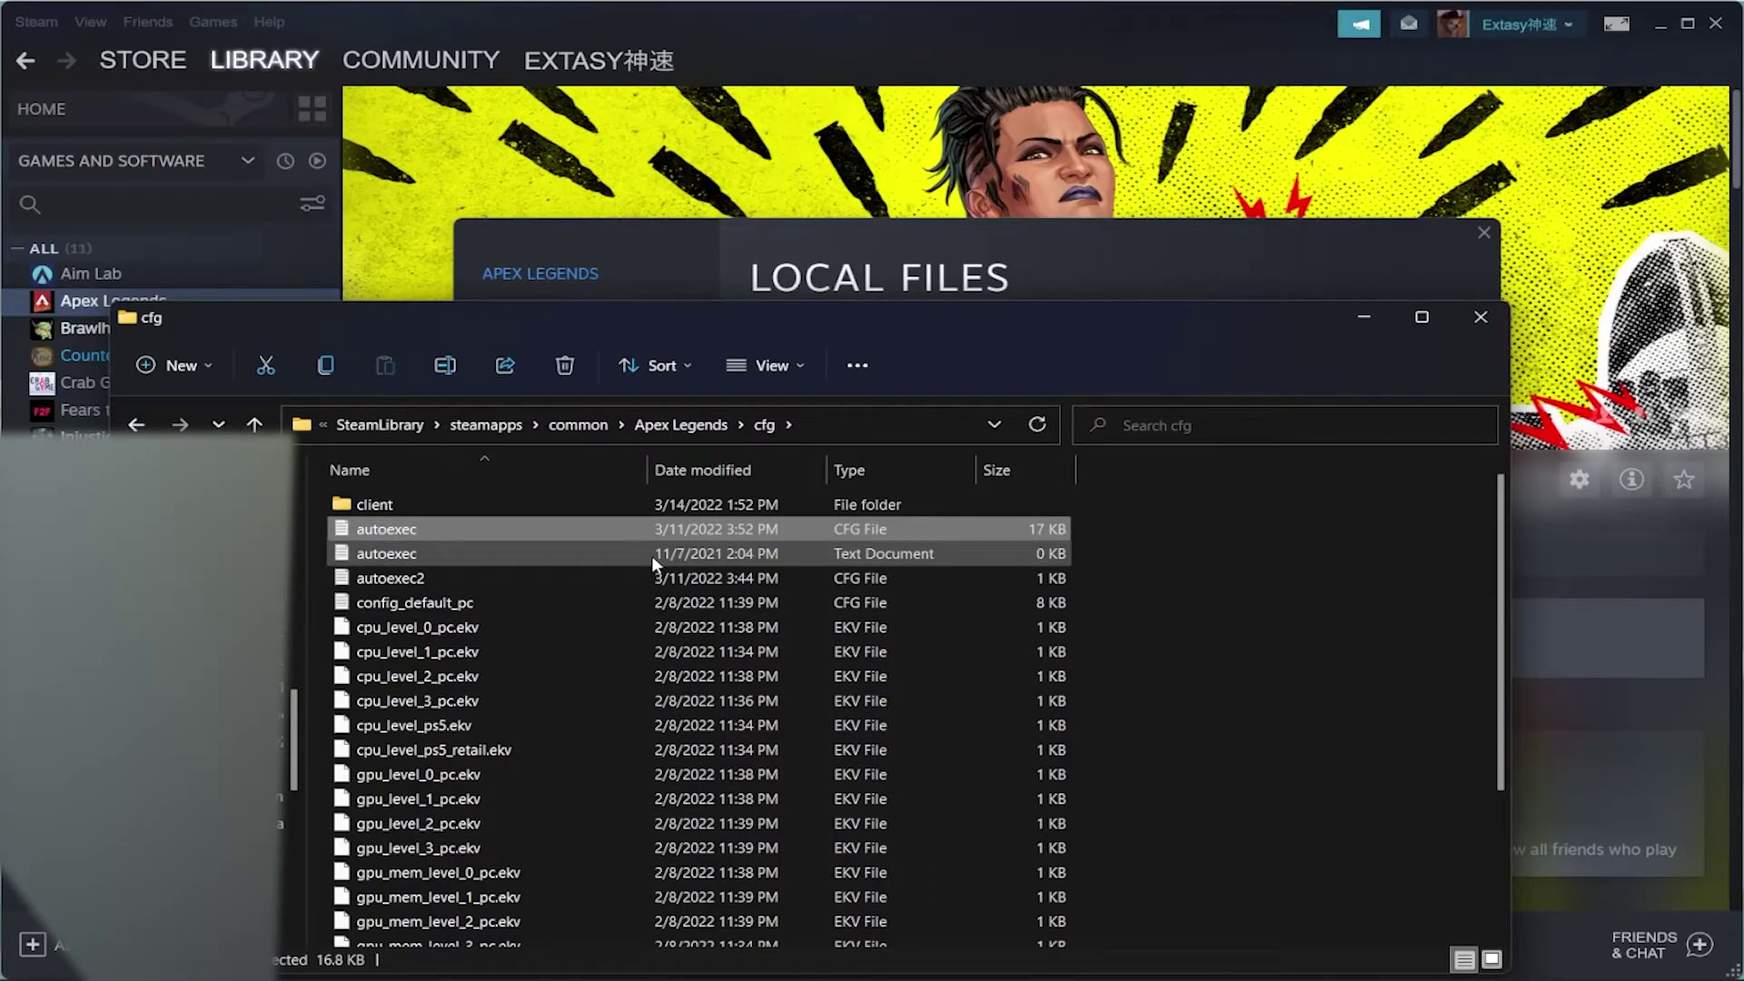
right_click(689, 558)
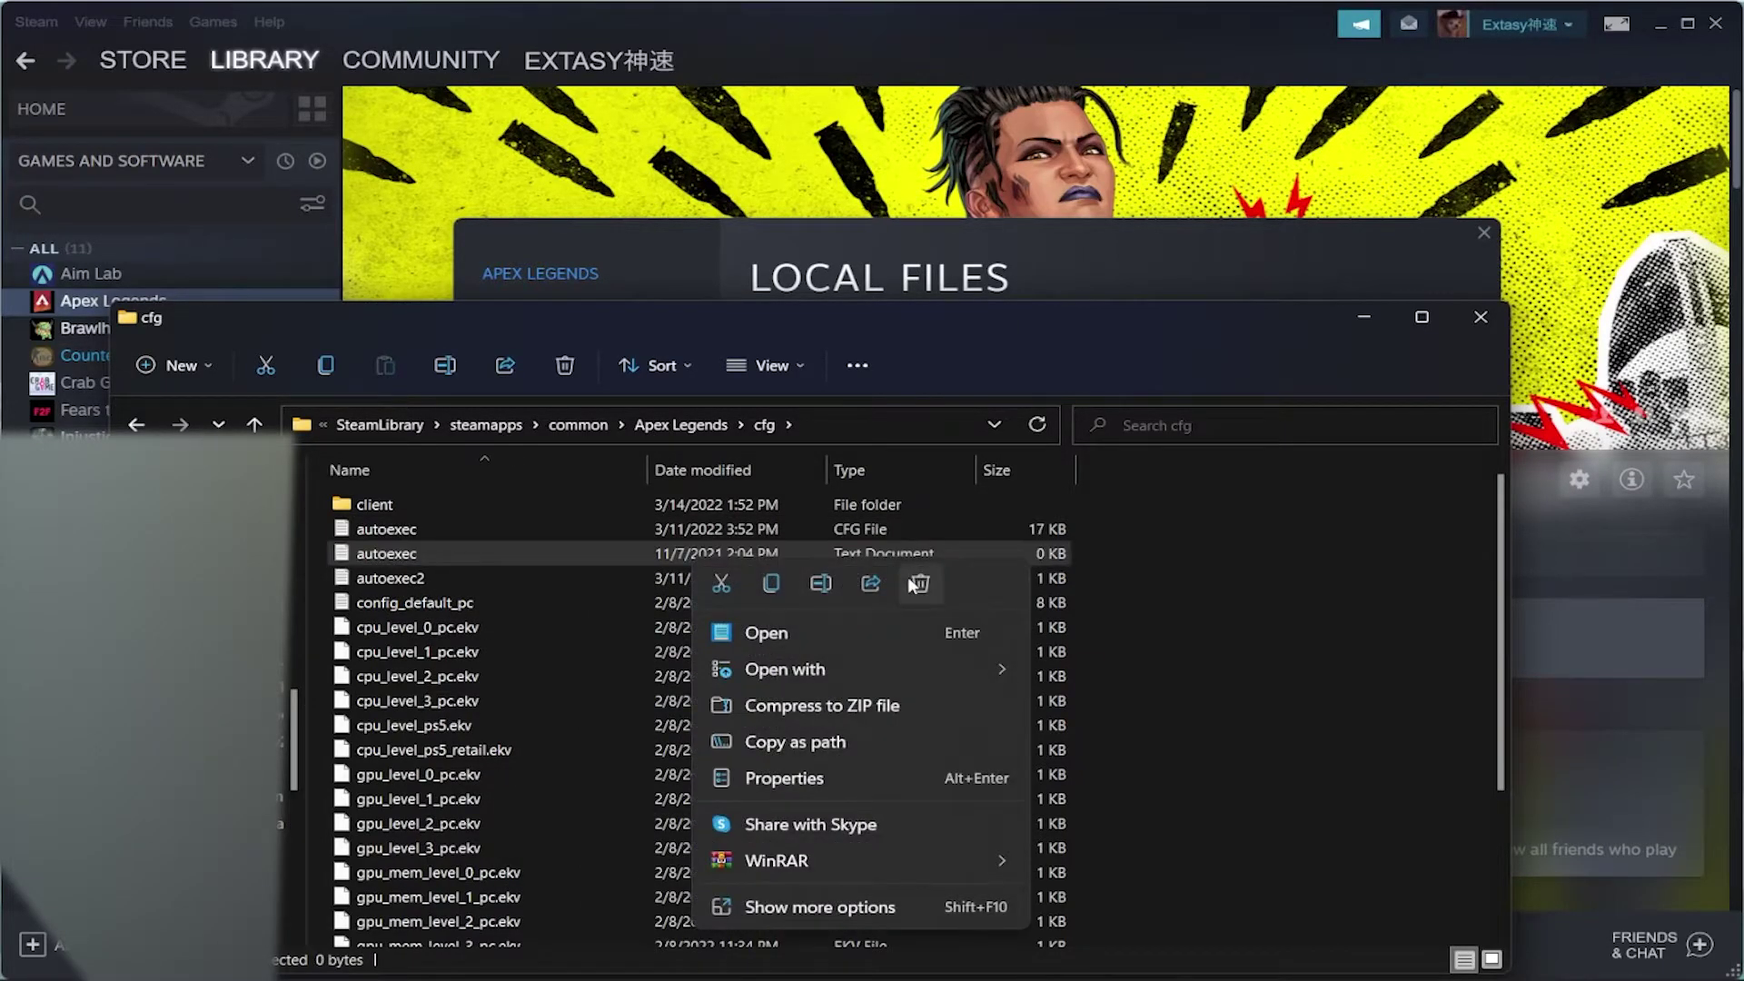
click(918, 583)
Open the autoexec CFG file in Notepad and look through its list of commands.
double_click(663, 529)
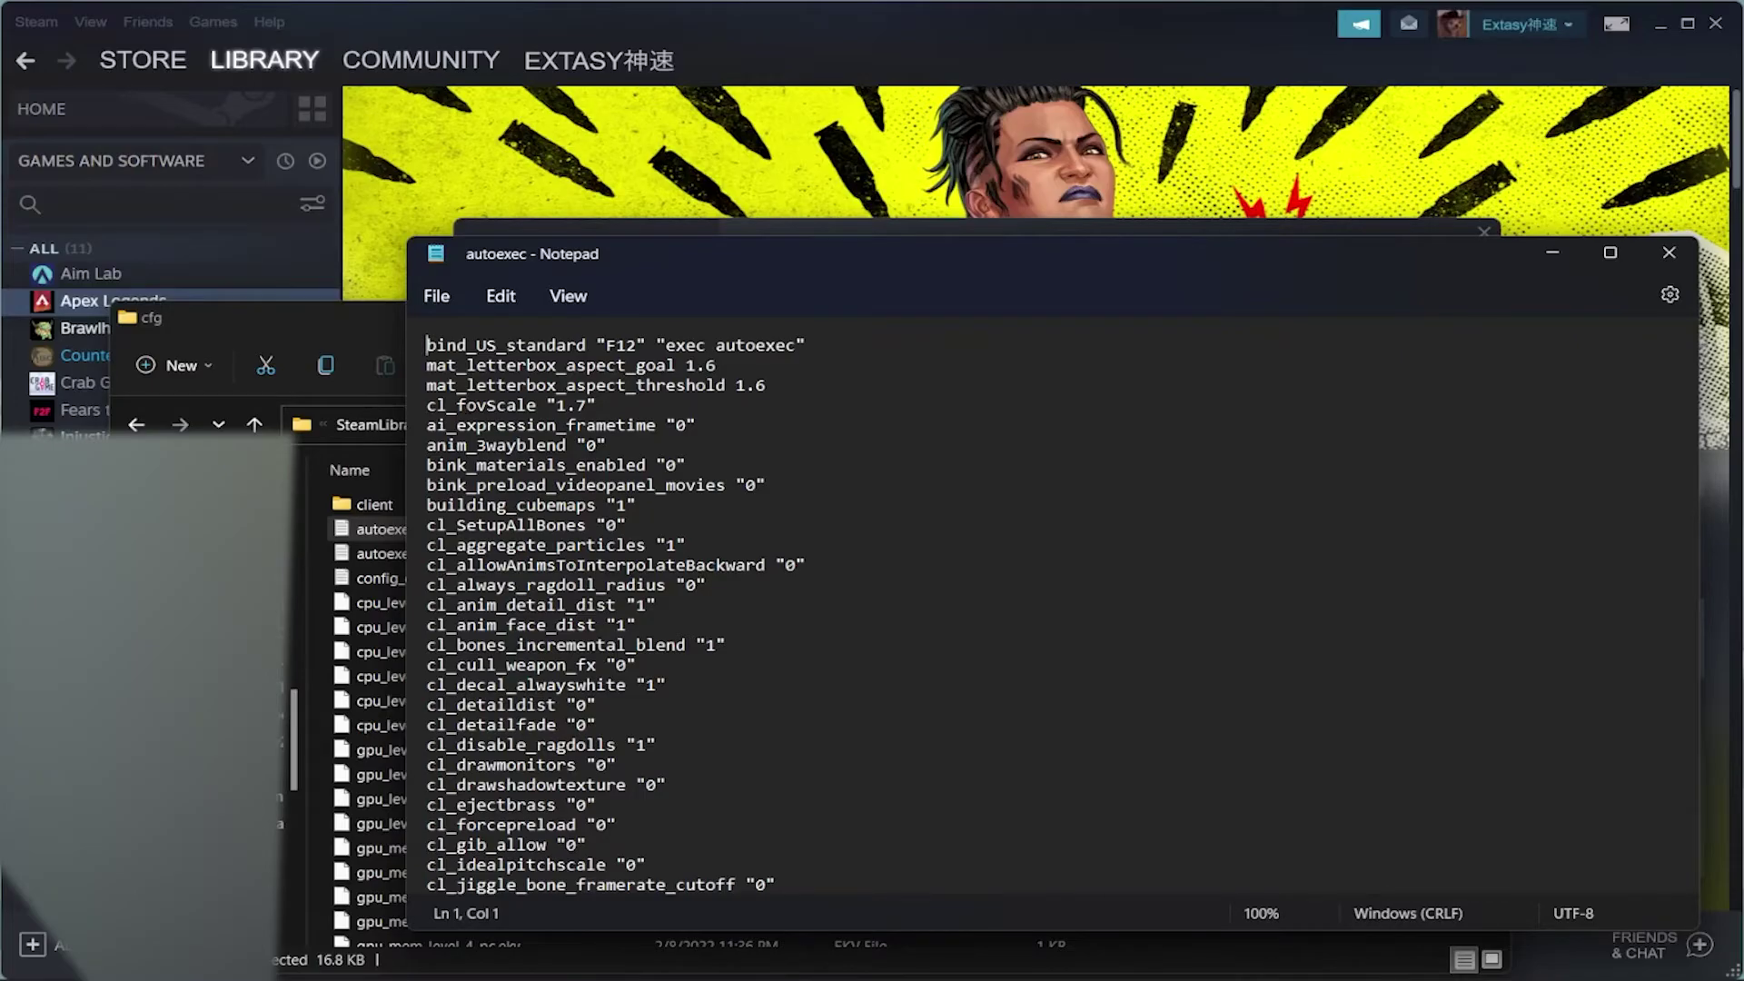
scroll(817, 600, down, 2)
scroll(609, 604, down, 20)
scroll(603, 604, down, 20)
scroll(636, 604, down, 20)
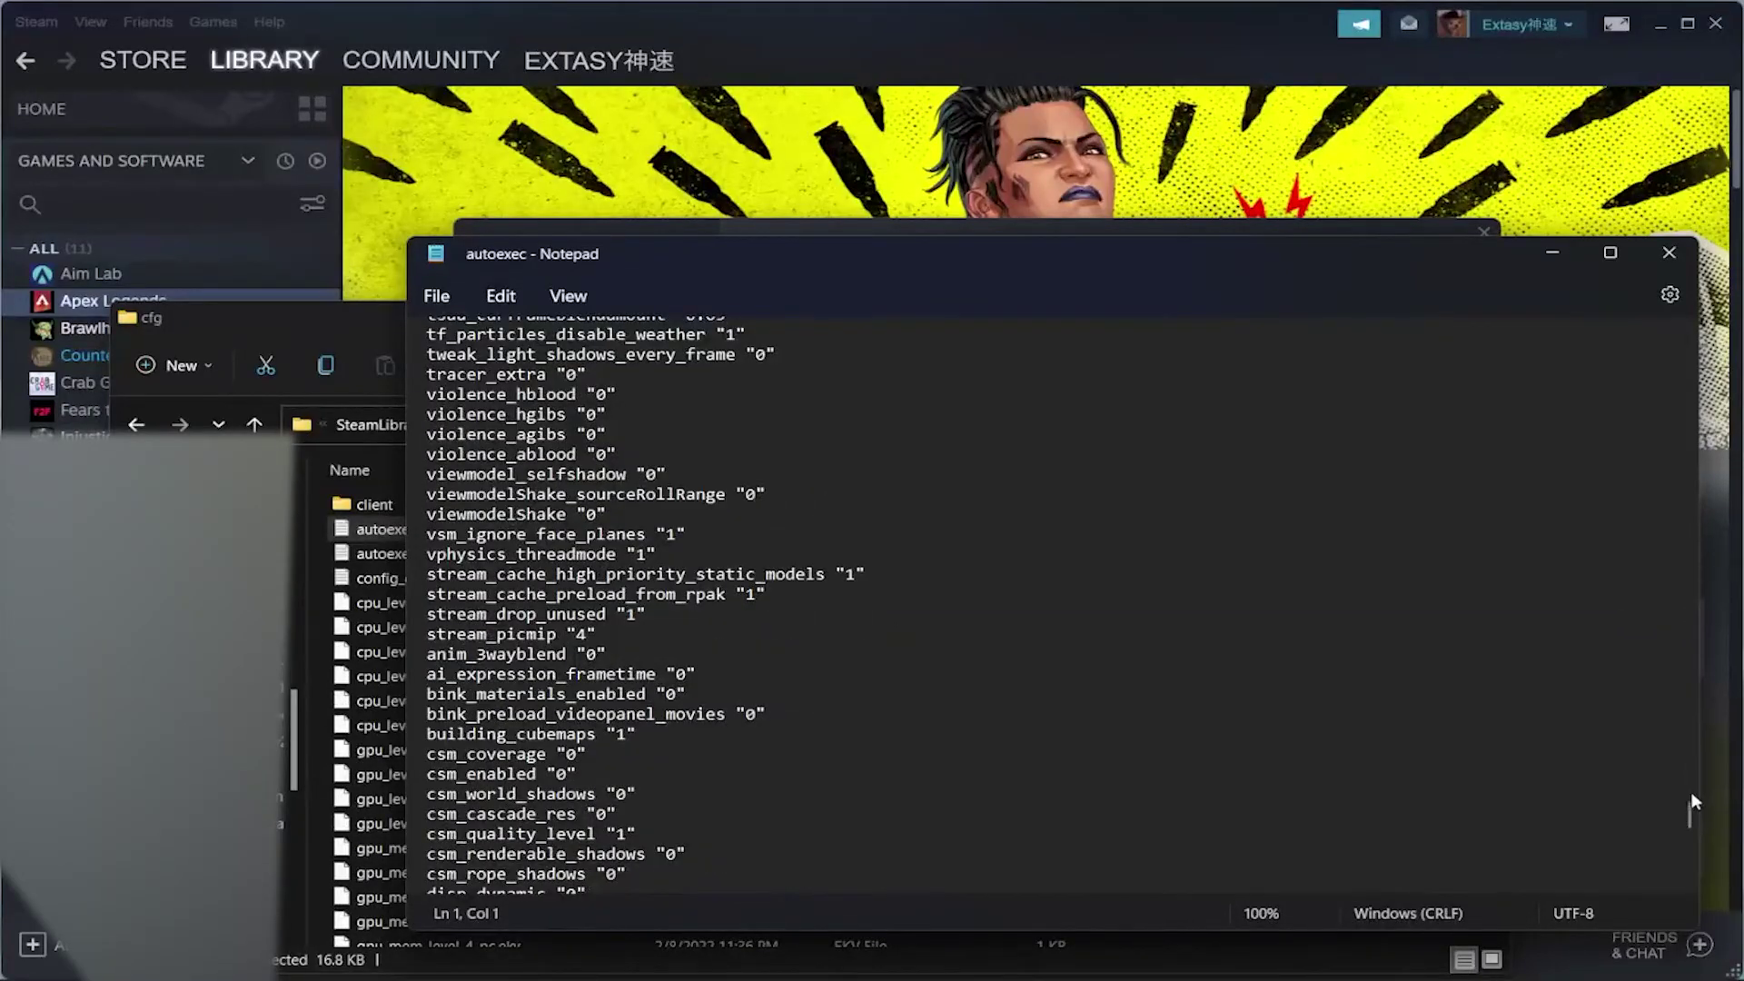
Return to the beginning of the autoexec command list, review it, and close Notepad and the cfg folder.
drag(1685, 809, 1719, 330)
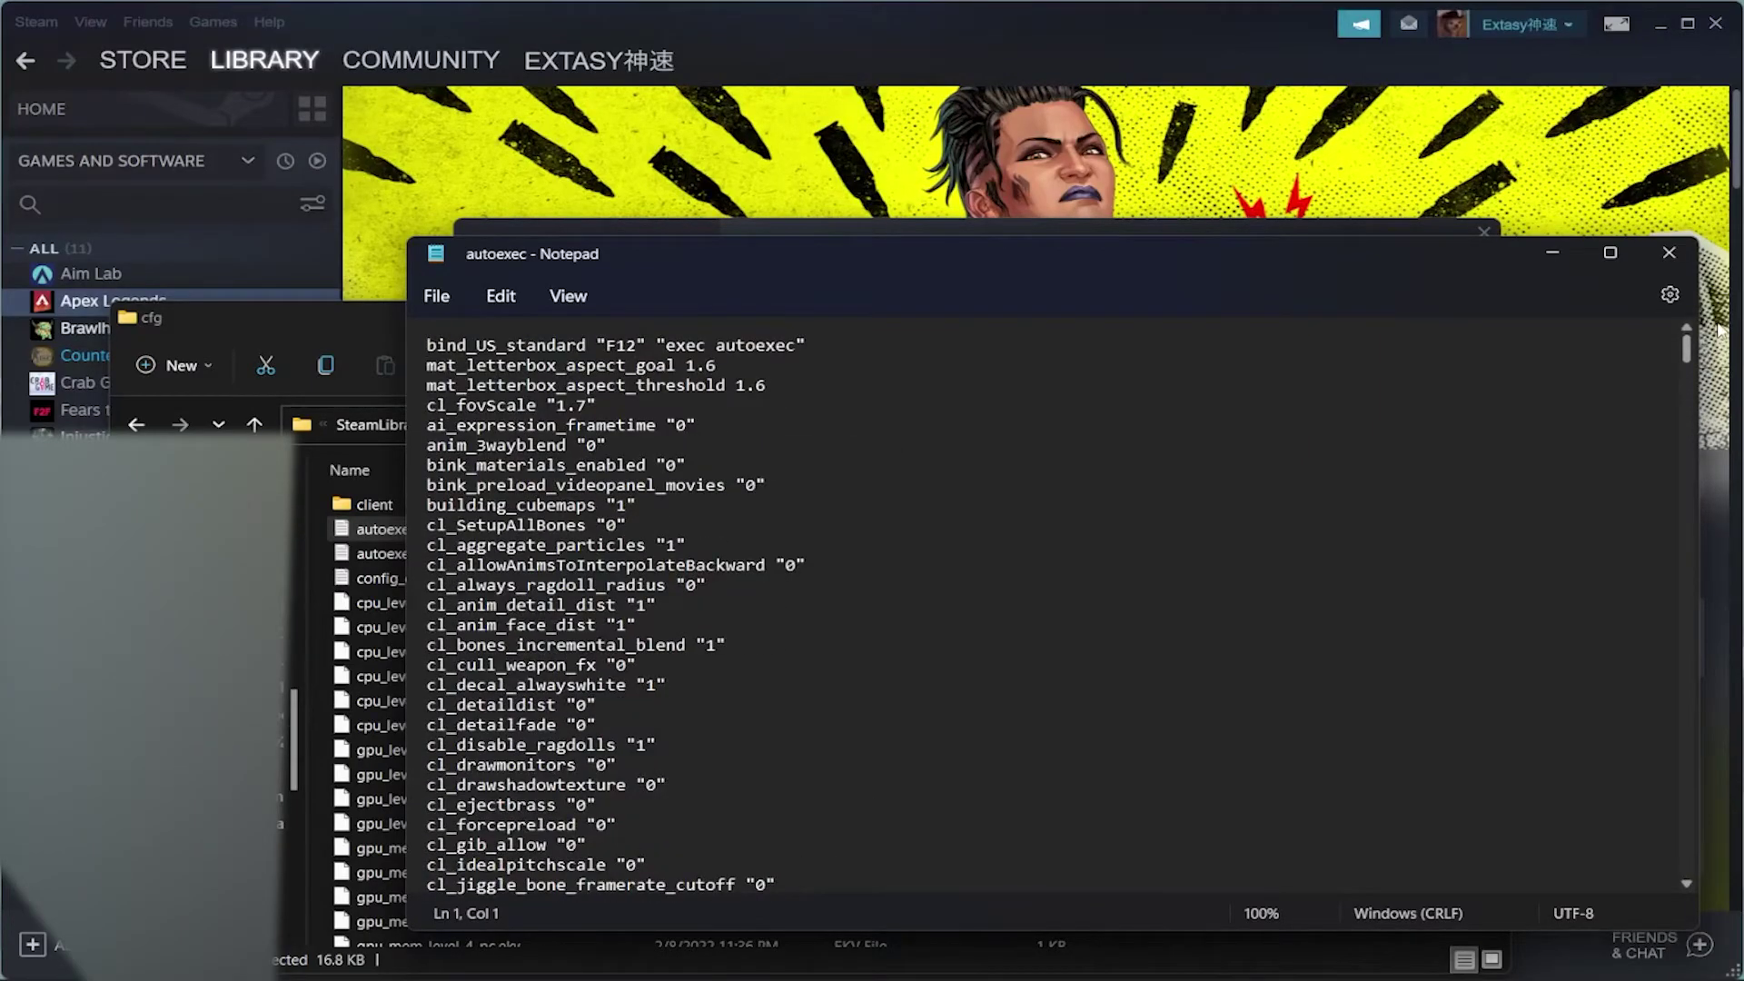
click(1671, 253)
double_click(637, 523)
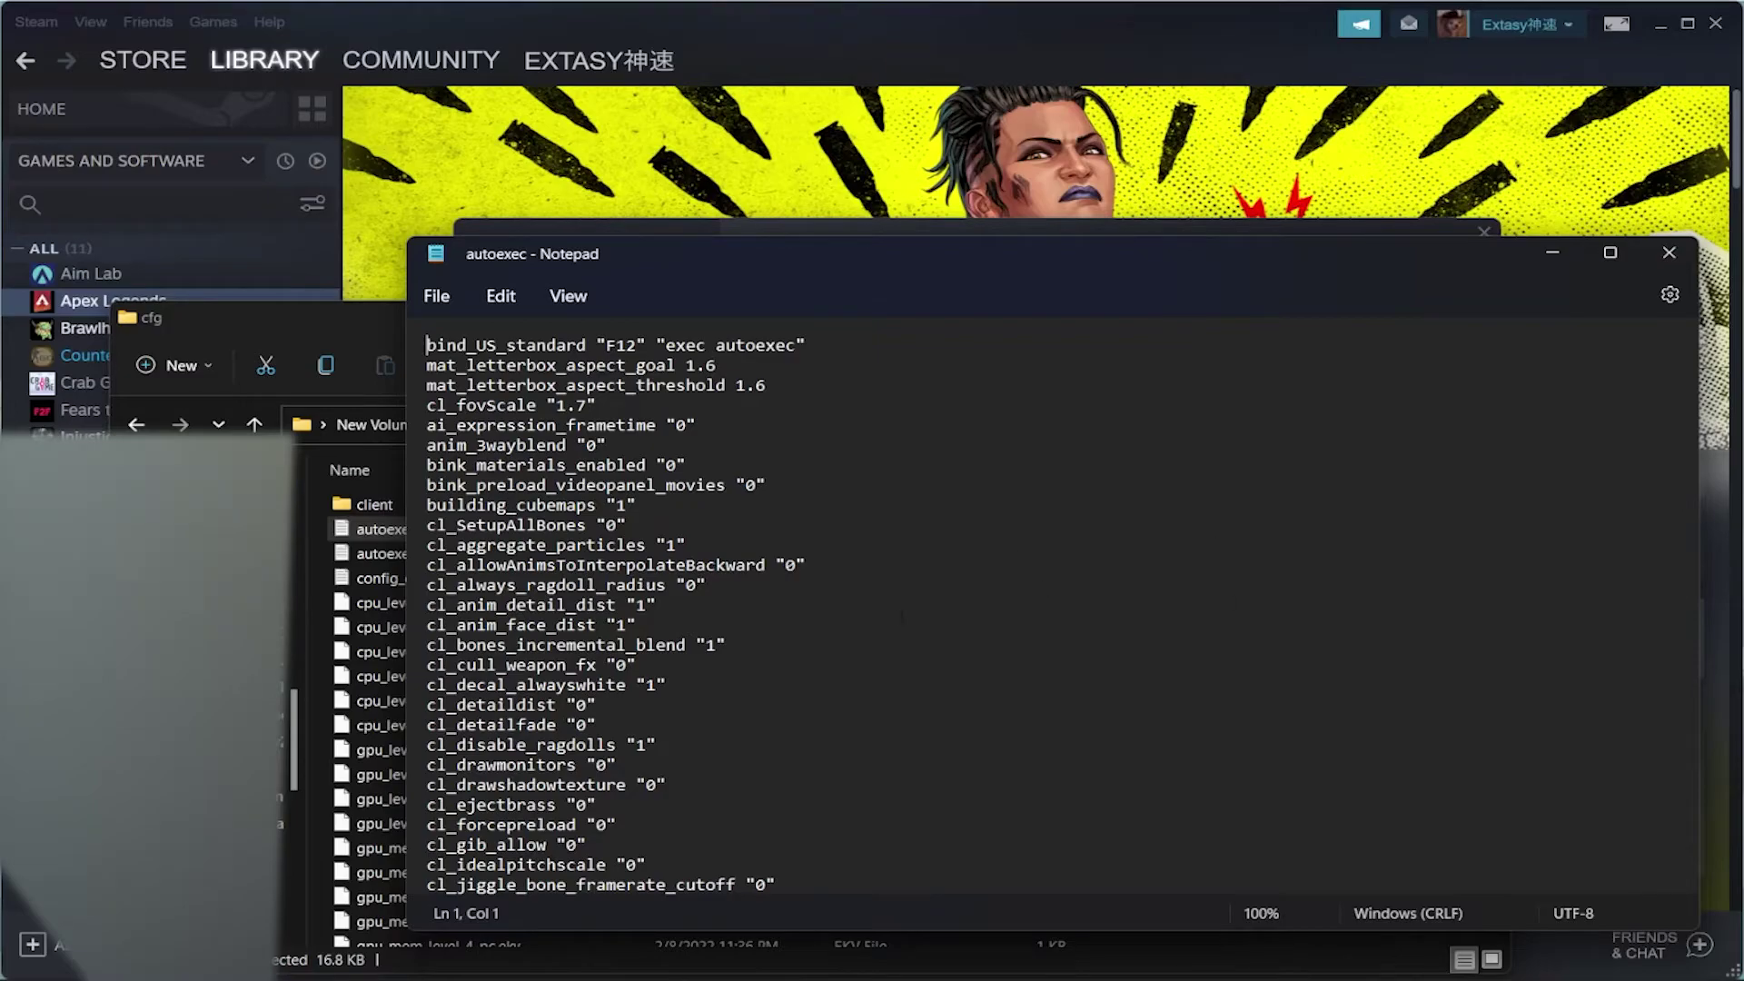
click(1653, 262)
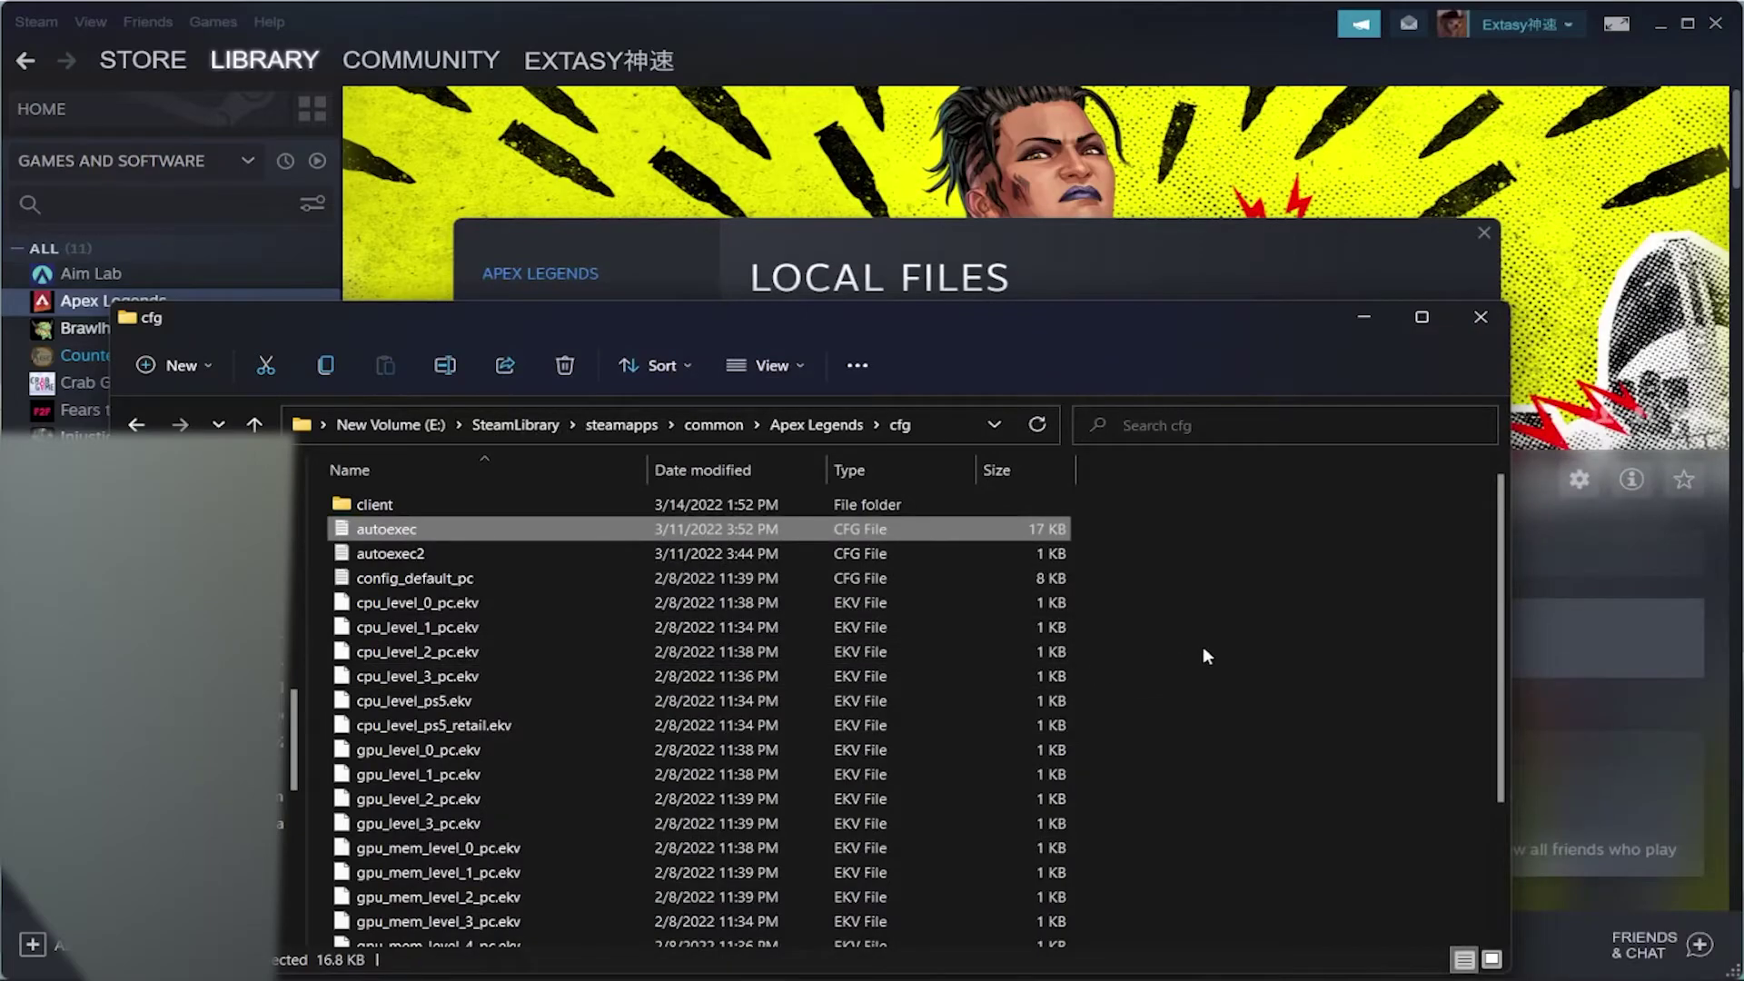
click(1463, 319)
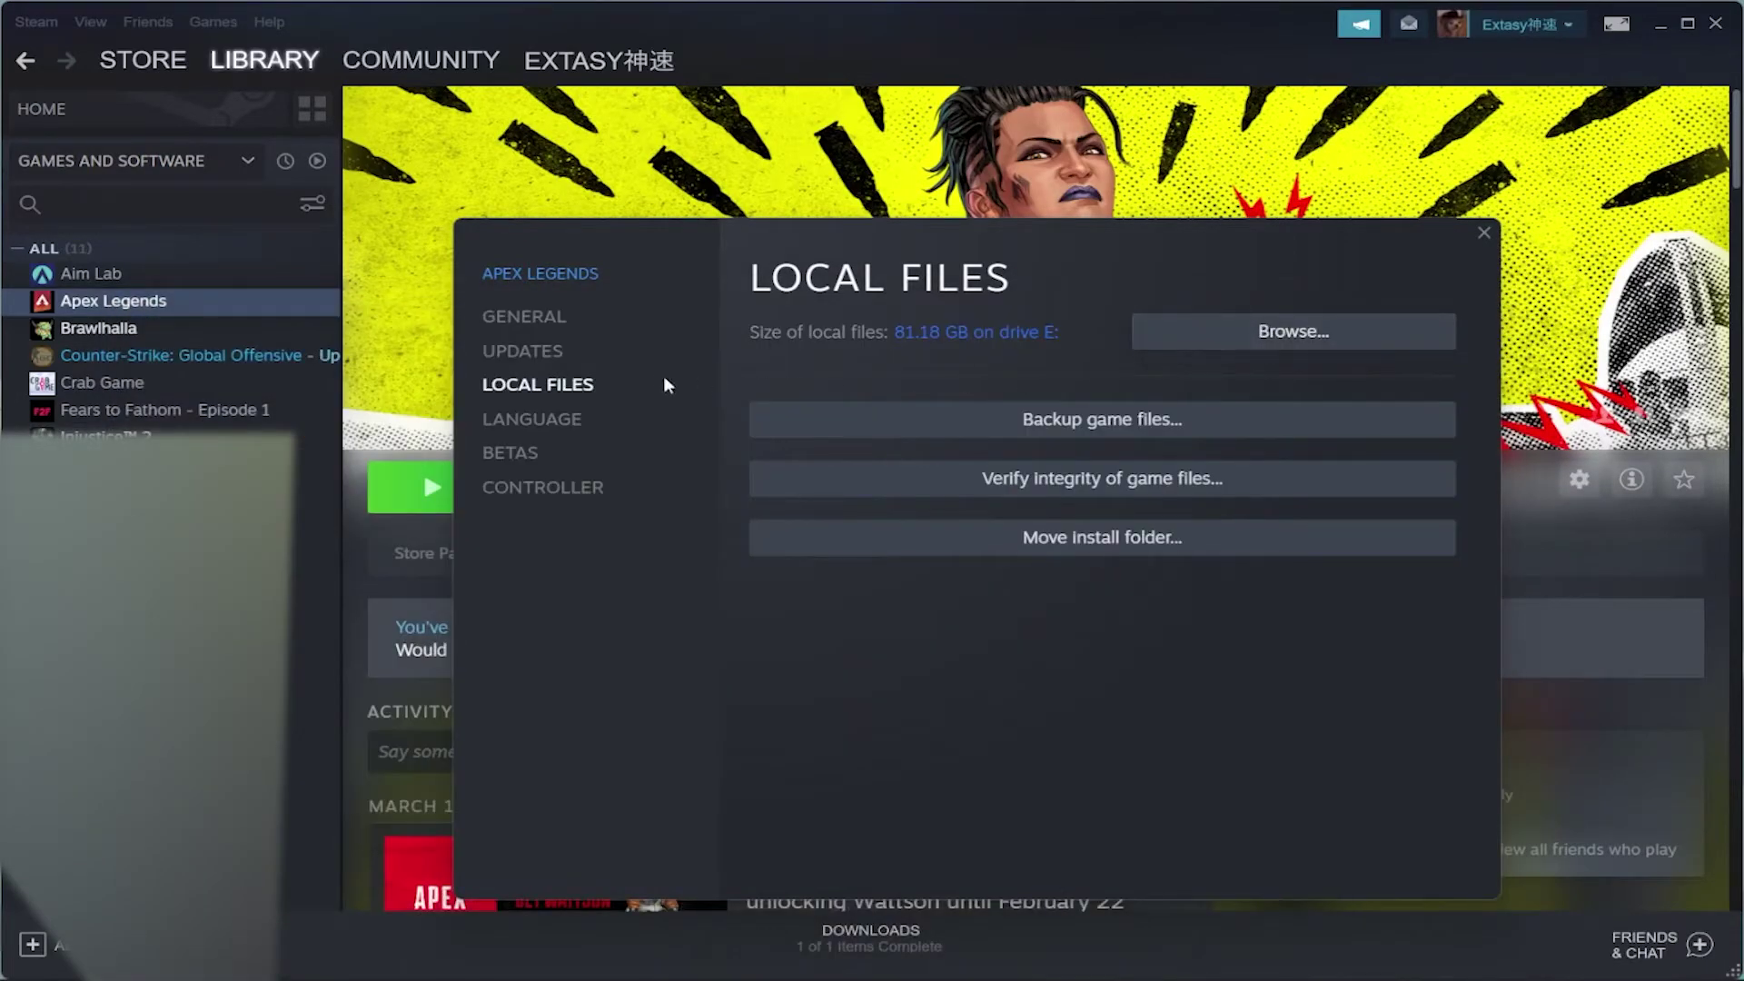
Open the general properties of Apex Legends in Steam and read through its launch options.
click(529, 318)
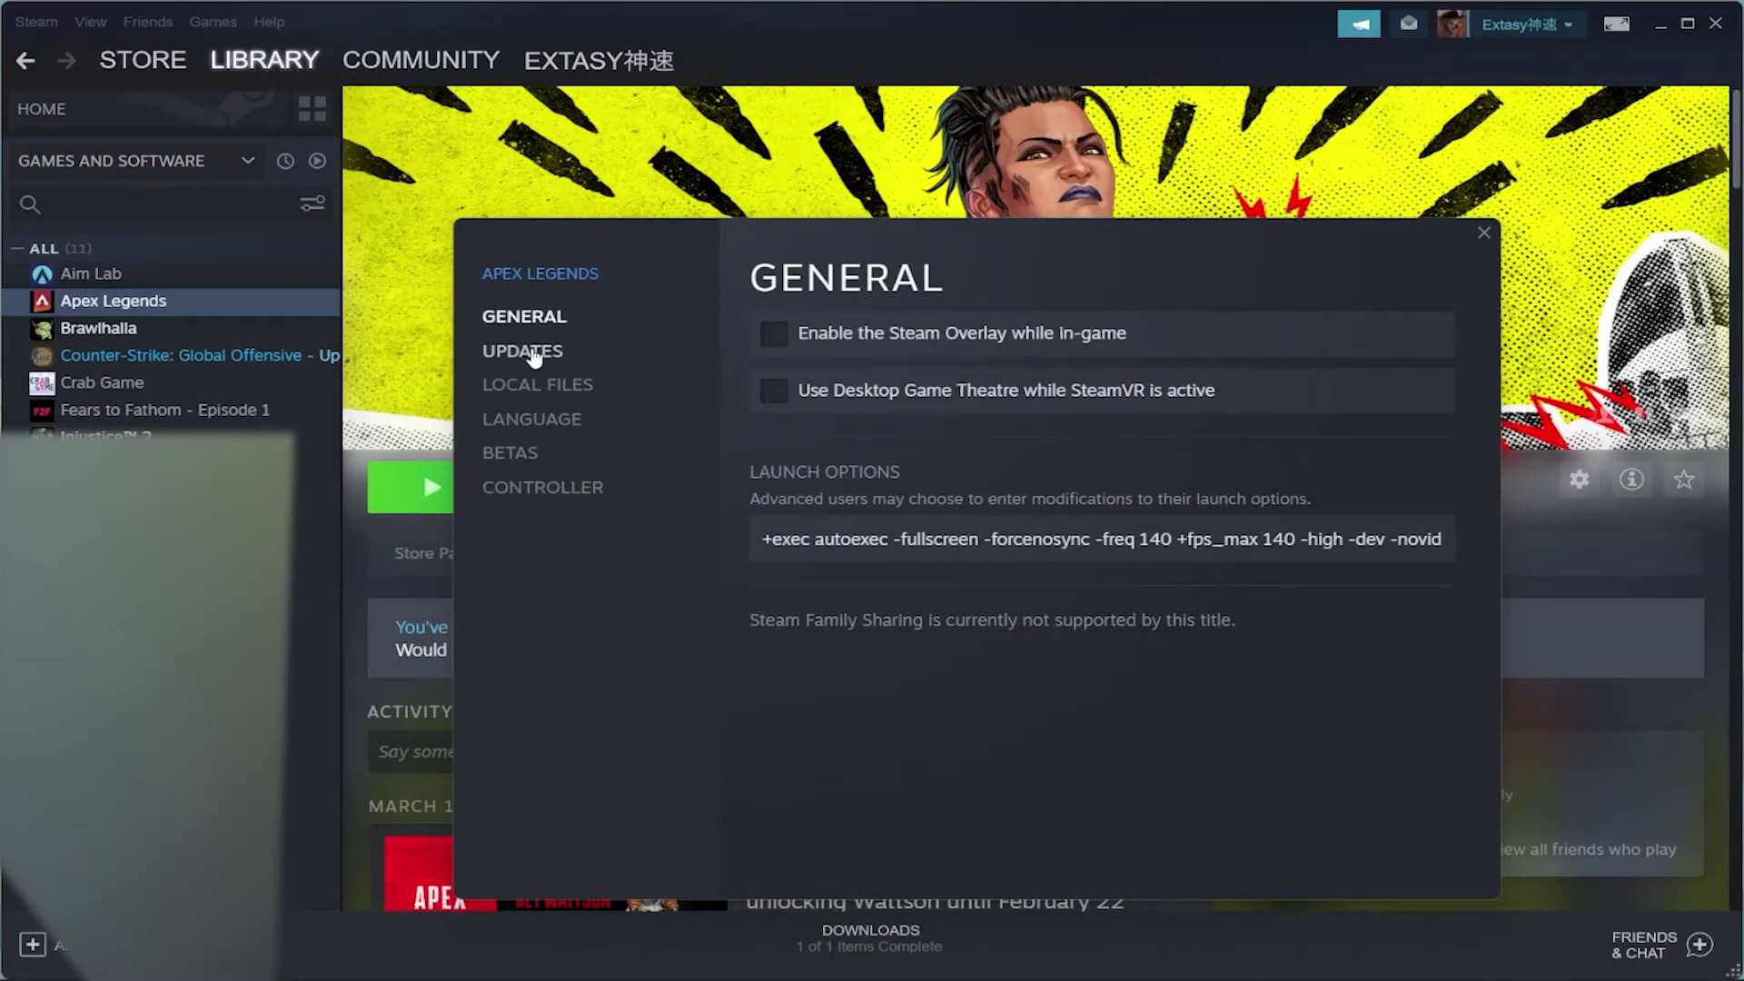
click(759, 540)
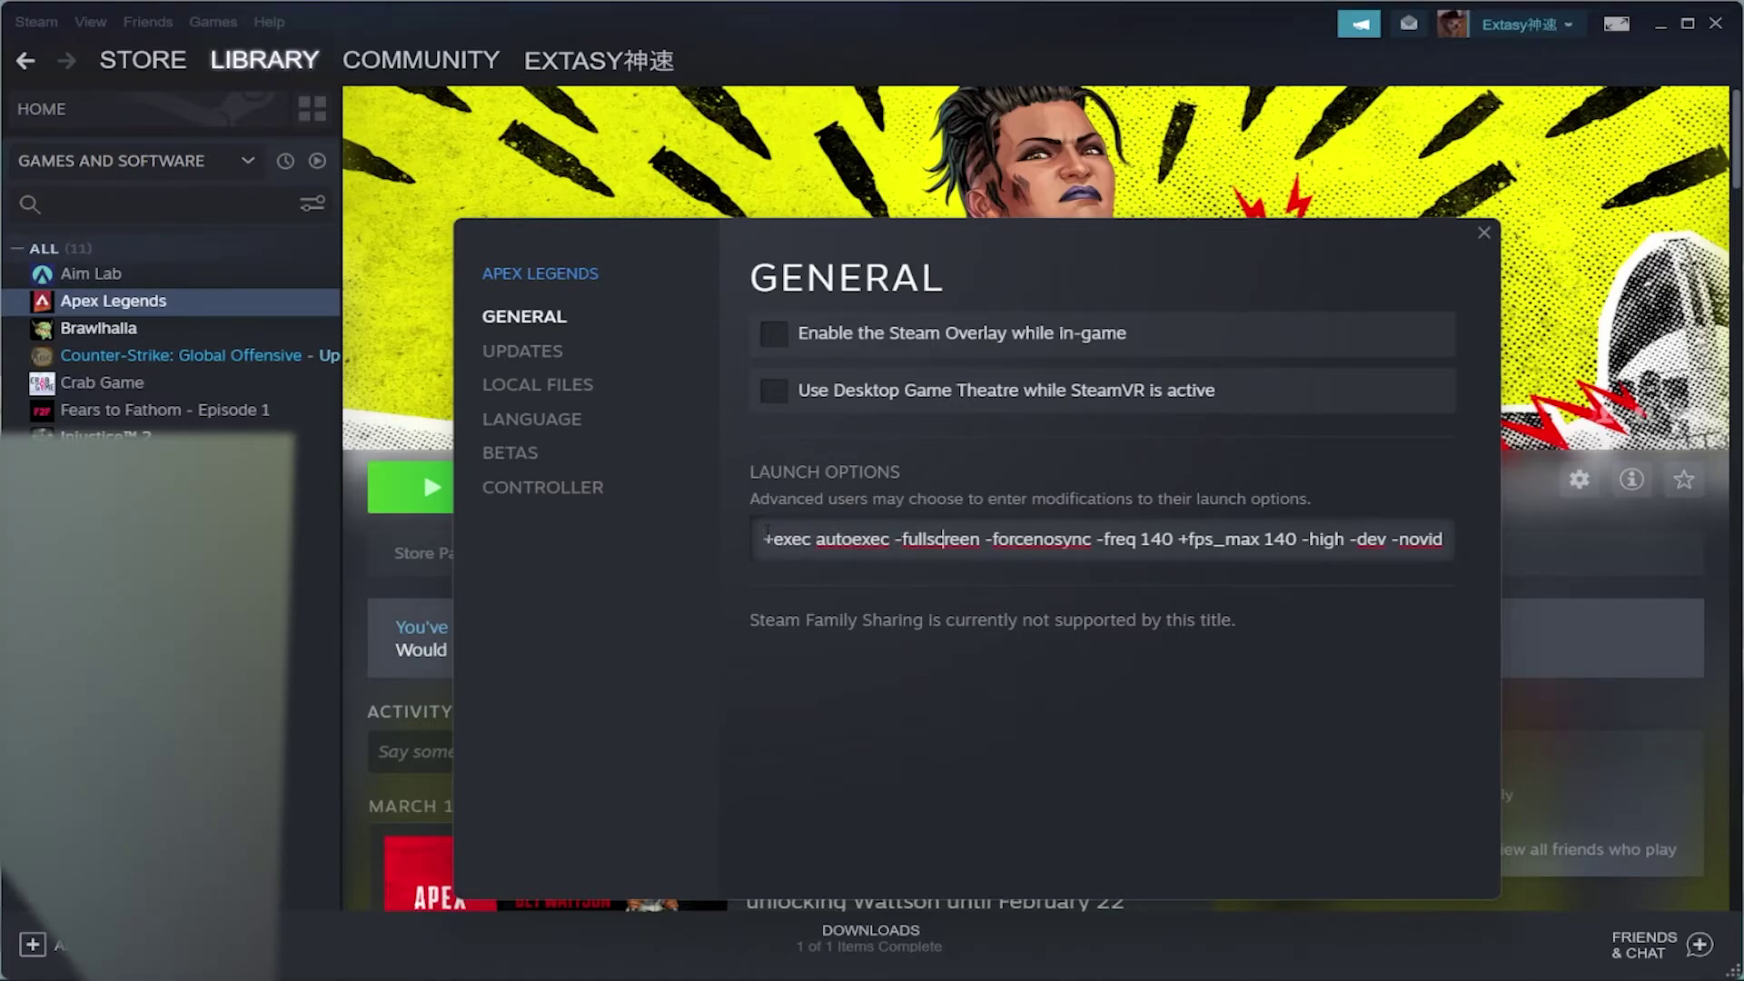
key(Right)
key(Right)
key(Right)
key(Right)
key(Right)
key(Right)
key(Right)
key(Right)
key(Right)
key(Right)
key(Right)
key(Right)
key(Right)
key(Right)
key(Right)
key(Right)
key(Right)
key(Right)
key(Right)
key(Right)
Append +cl_showpos 1 to the end of the launch options and remove it again.
key(End)
text(+cl_showpos 1)
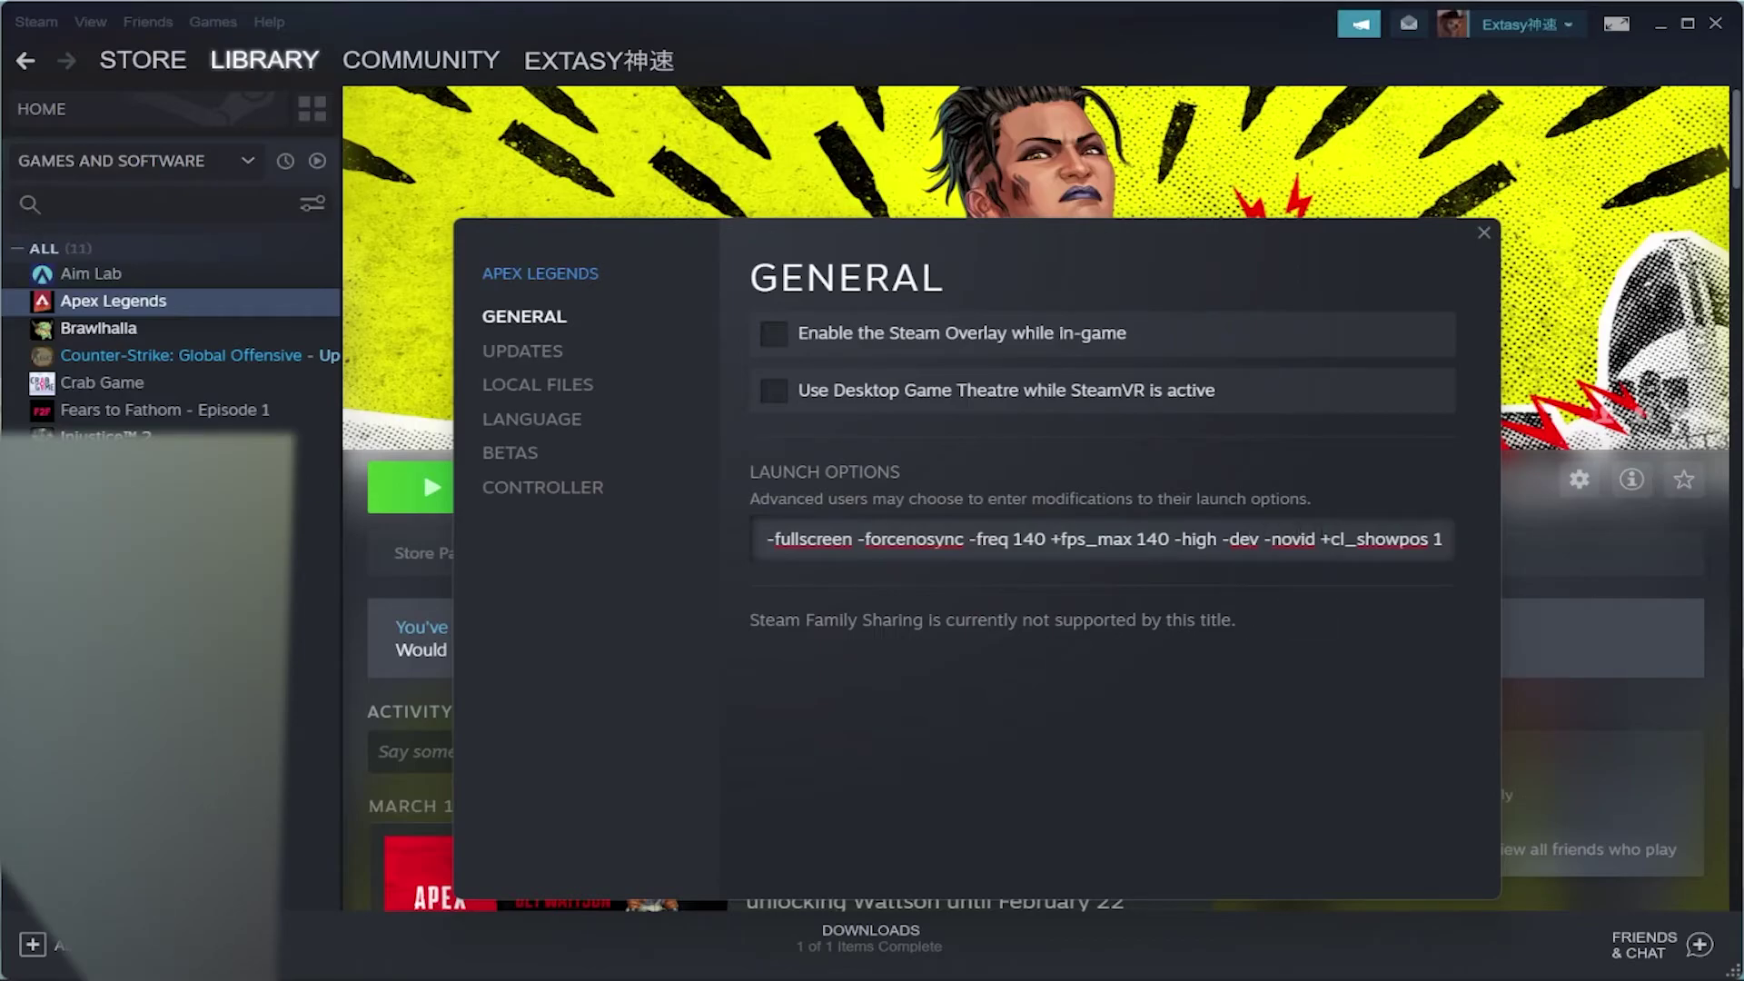
drag(1328, 539, 1455, 534)
click(1383, 539)
drag(1318, 538, 1482, 542)
key(BackSpace)
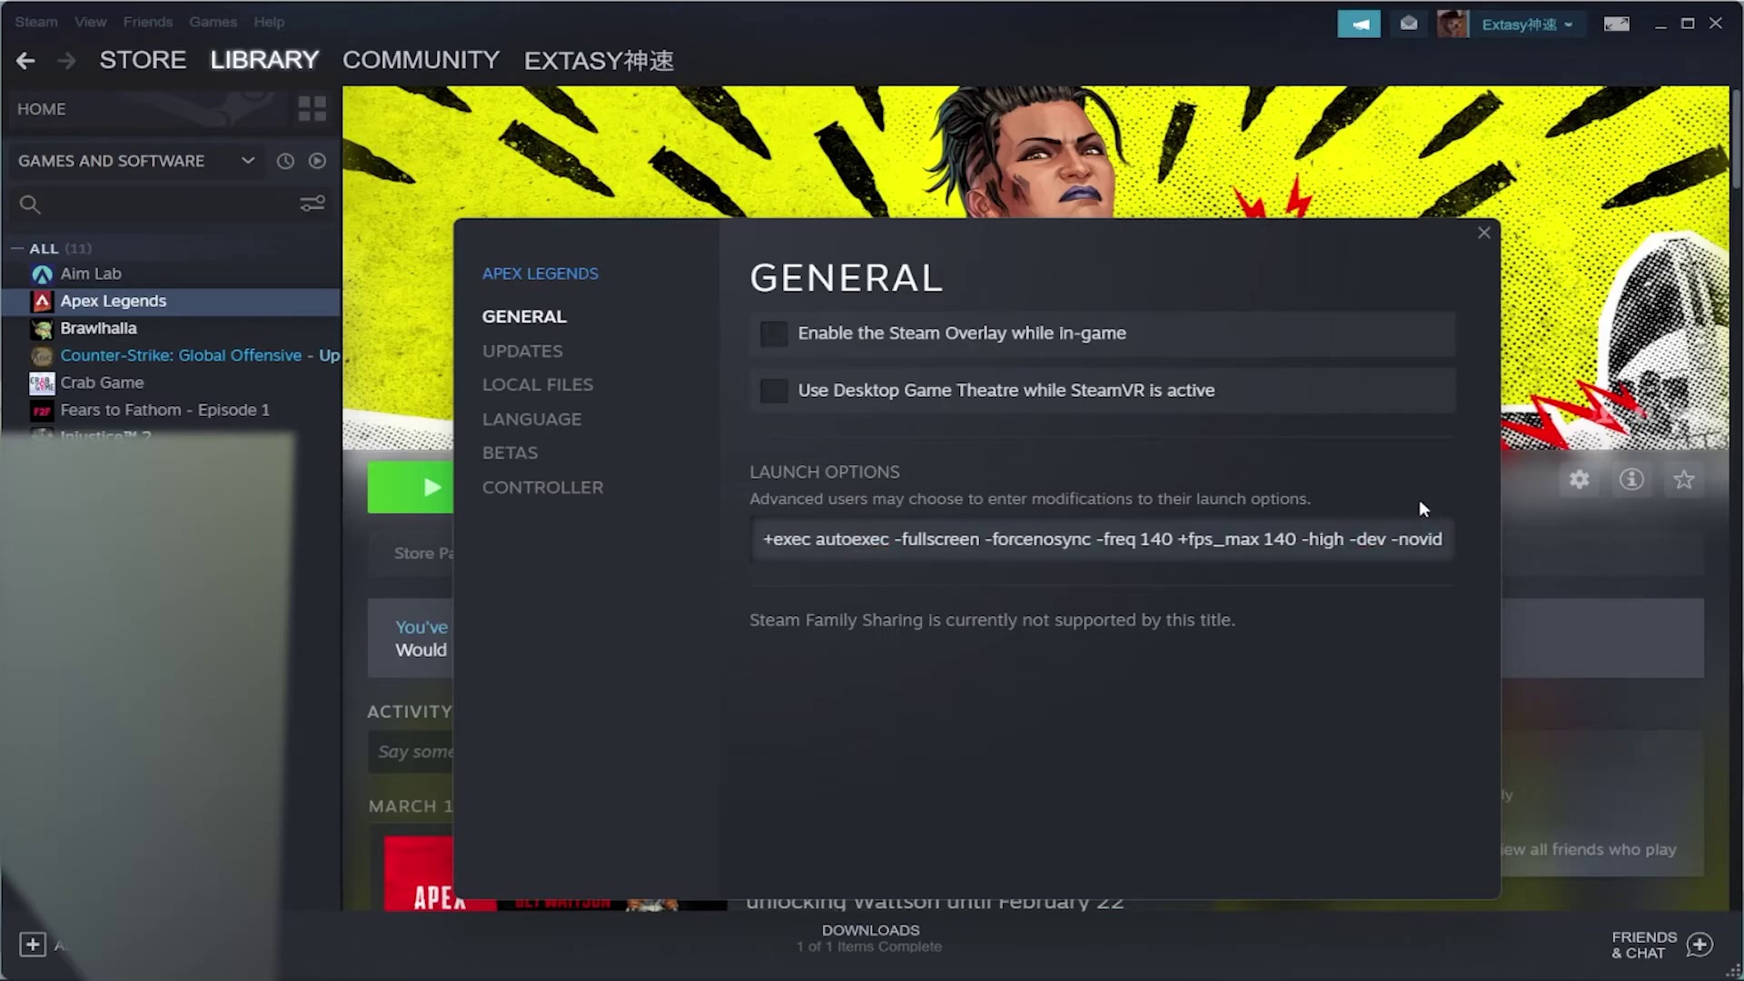
Close the properties window, launch Apex Legends, and open the game's video settings.
click(1484, 232)
click(525, 507)
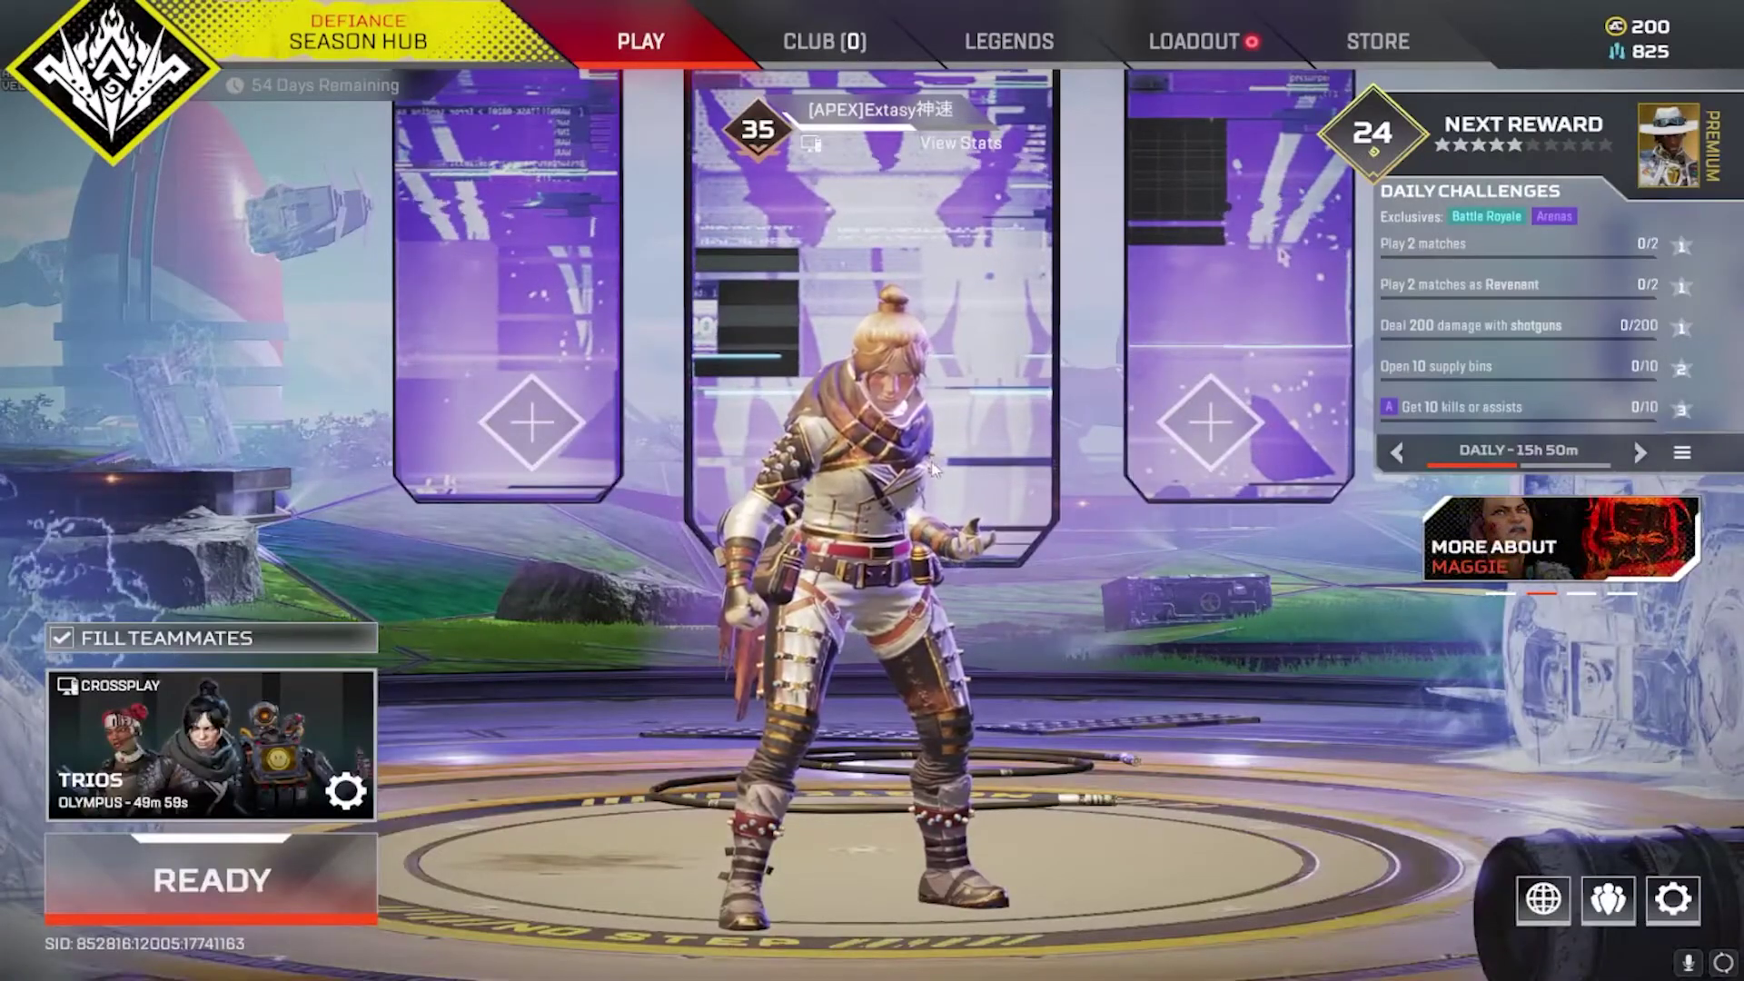
key(Escape)
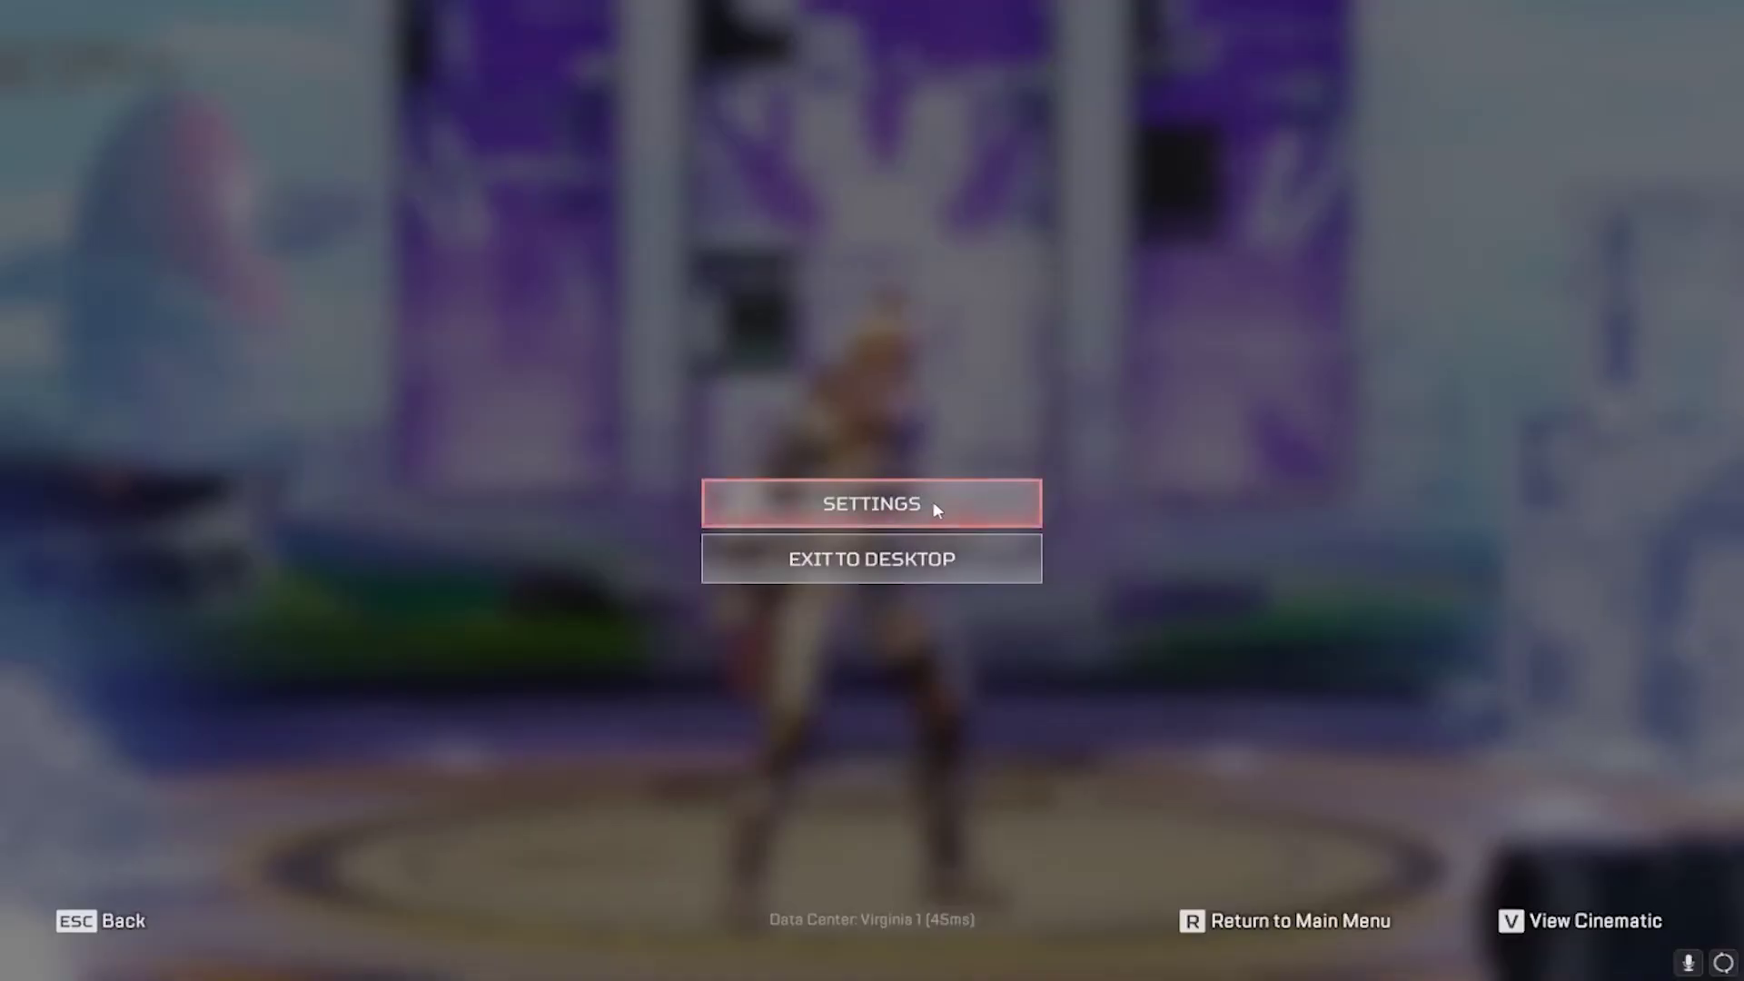
click(934, 500)
click(1022, 36)
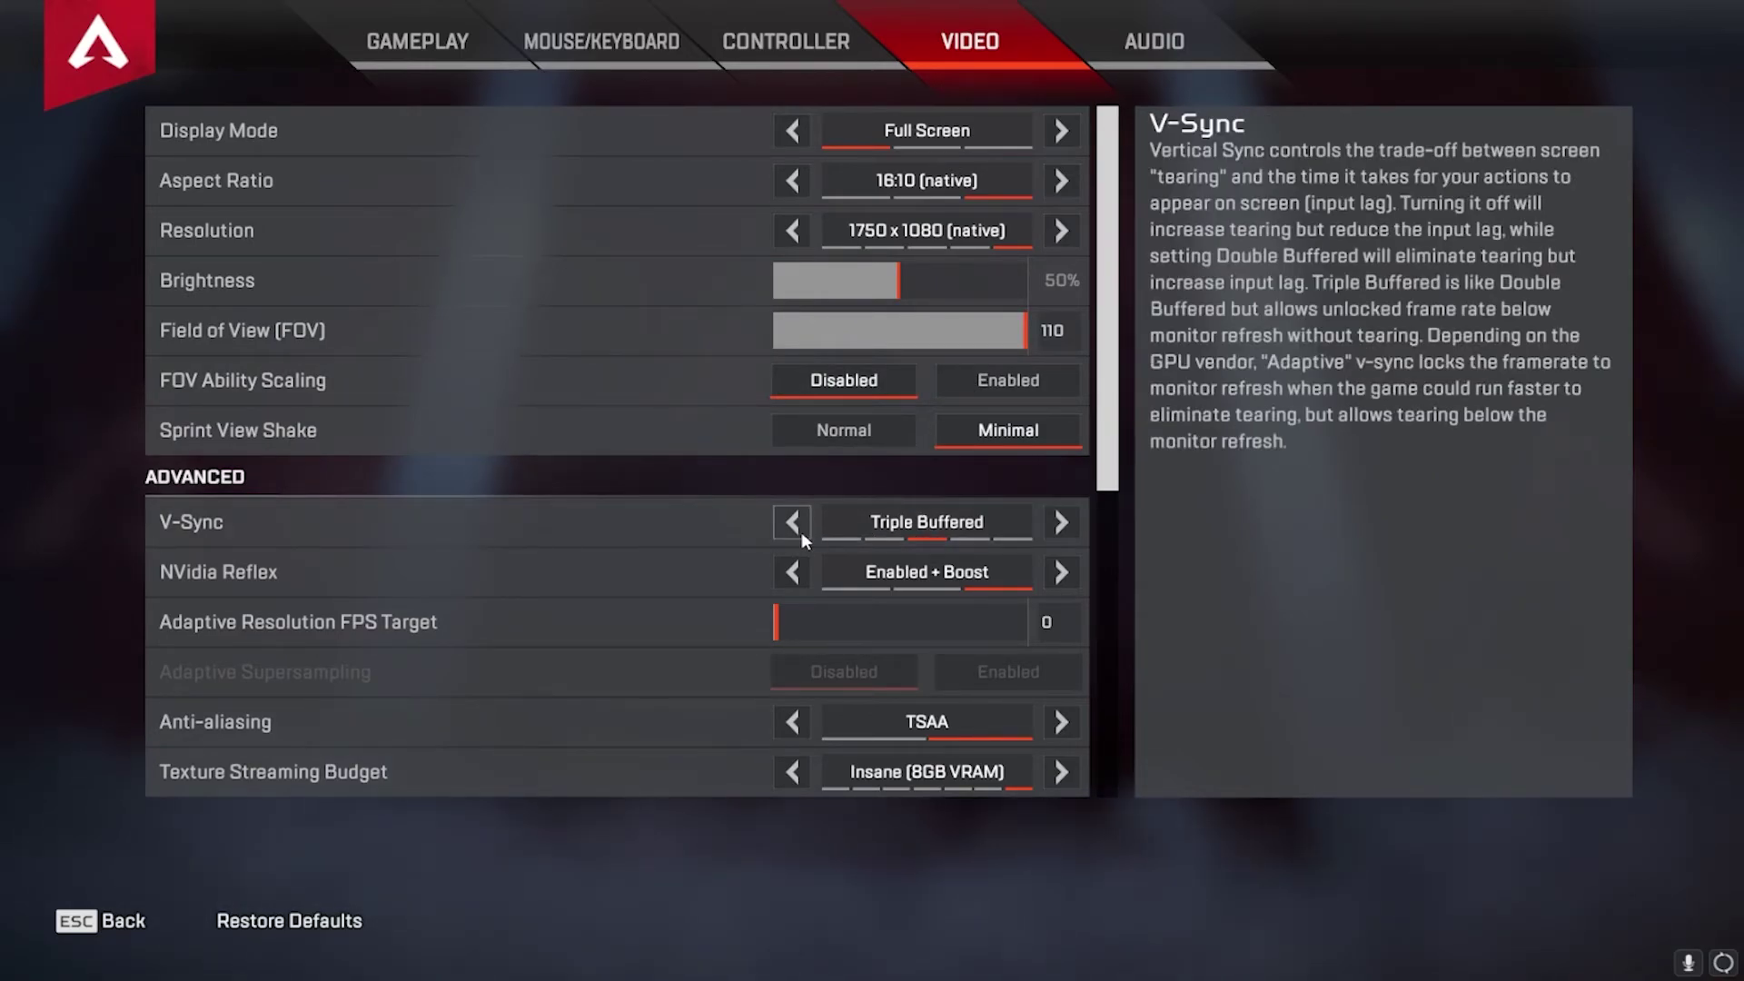
Look over the current video settings and set V-Sync to Disabled.
scroll(802, 531, down, 3)
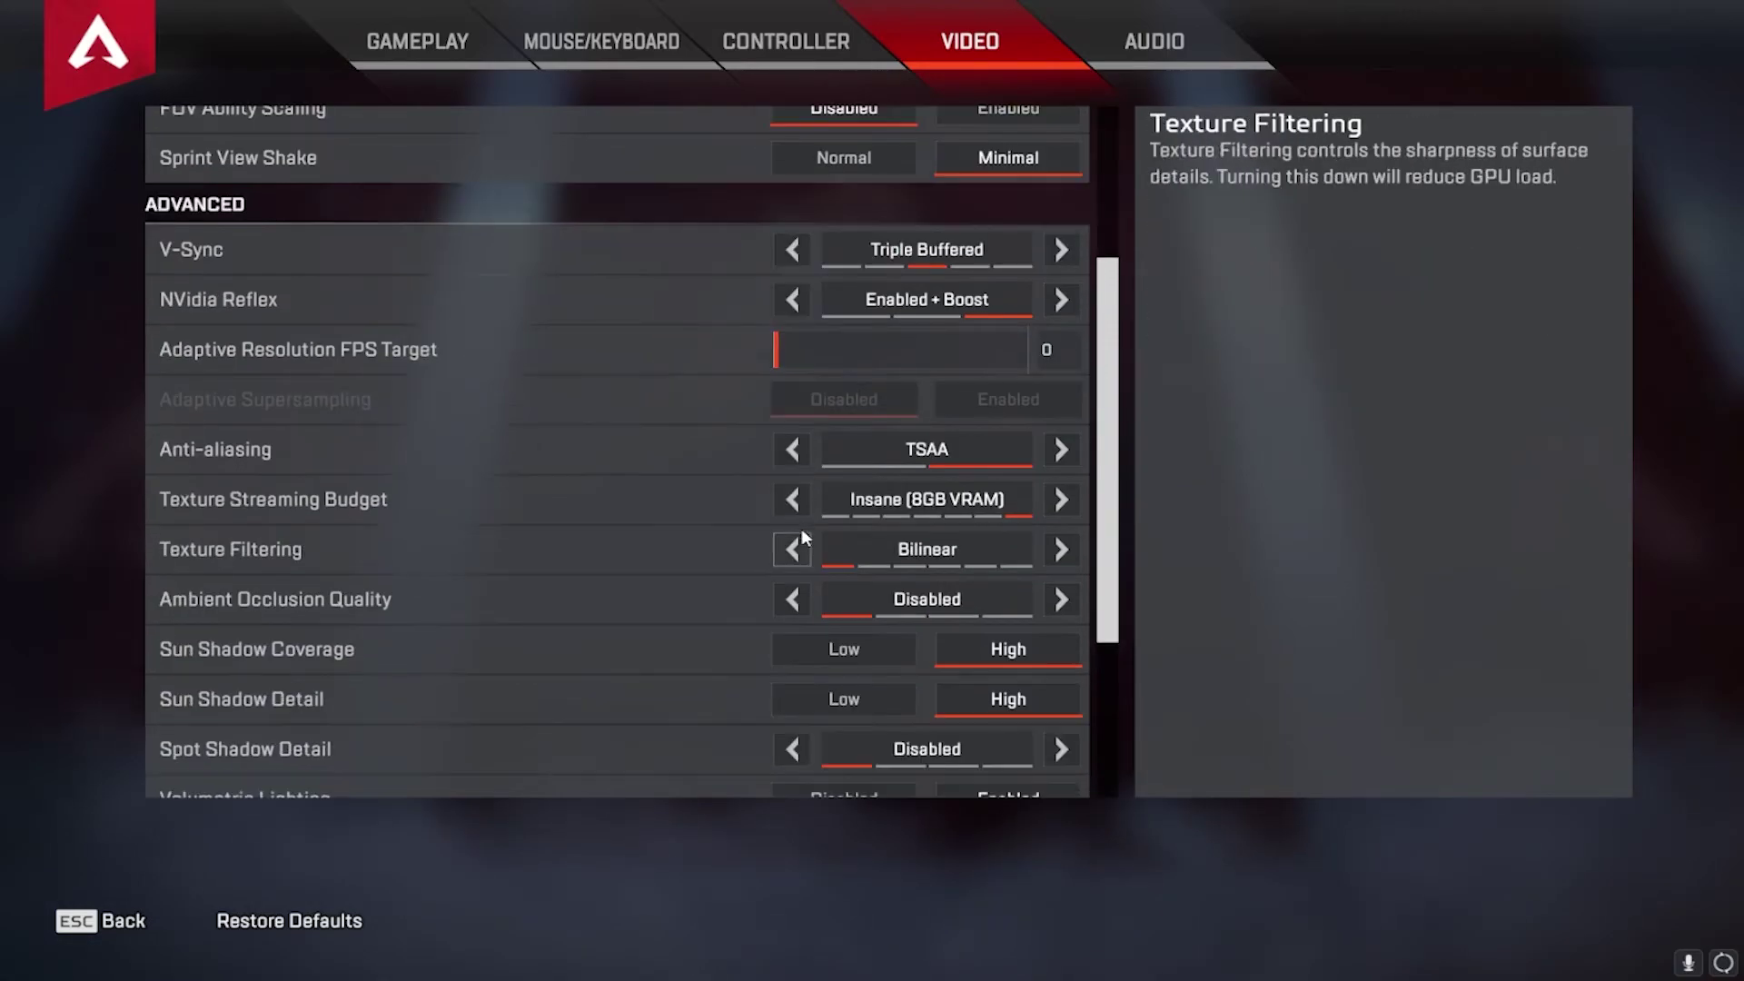
scroll(802, 534, down, 3)
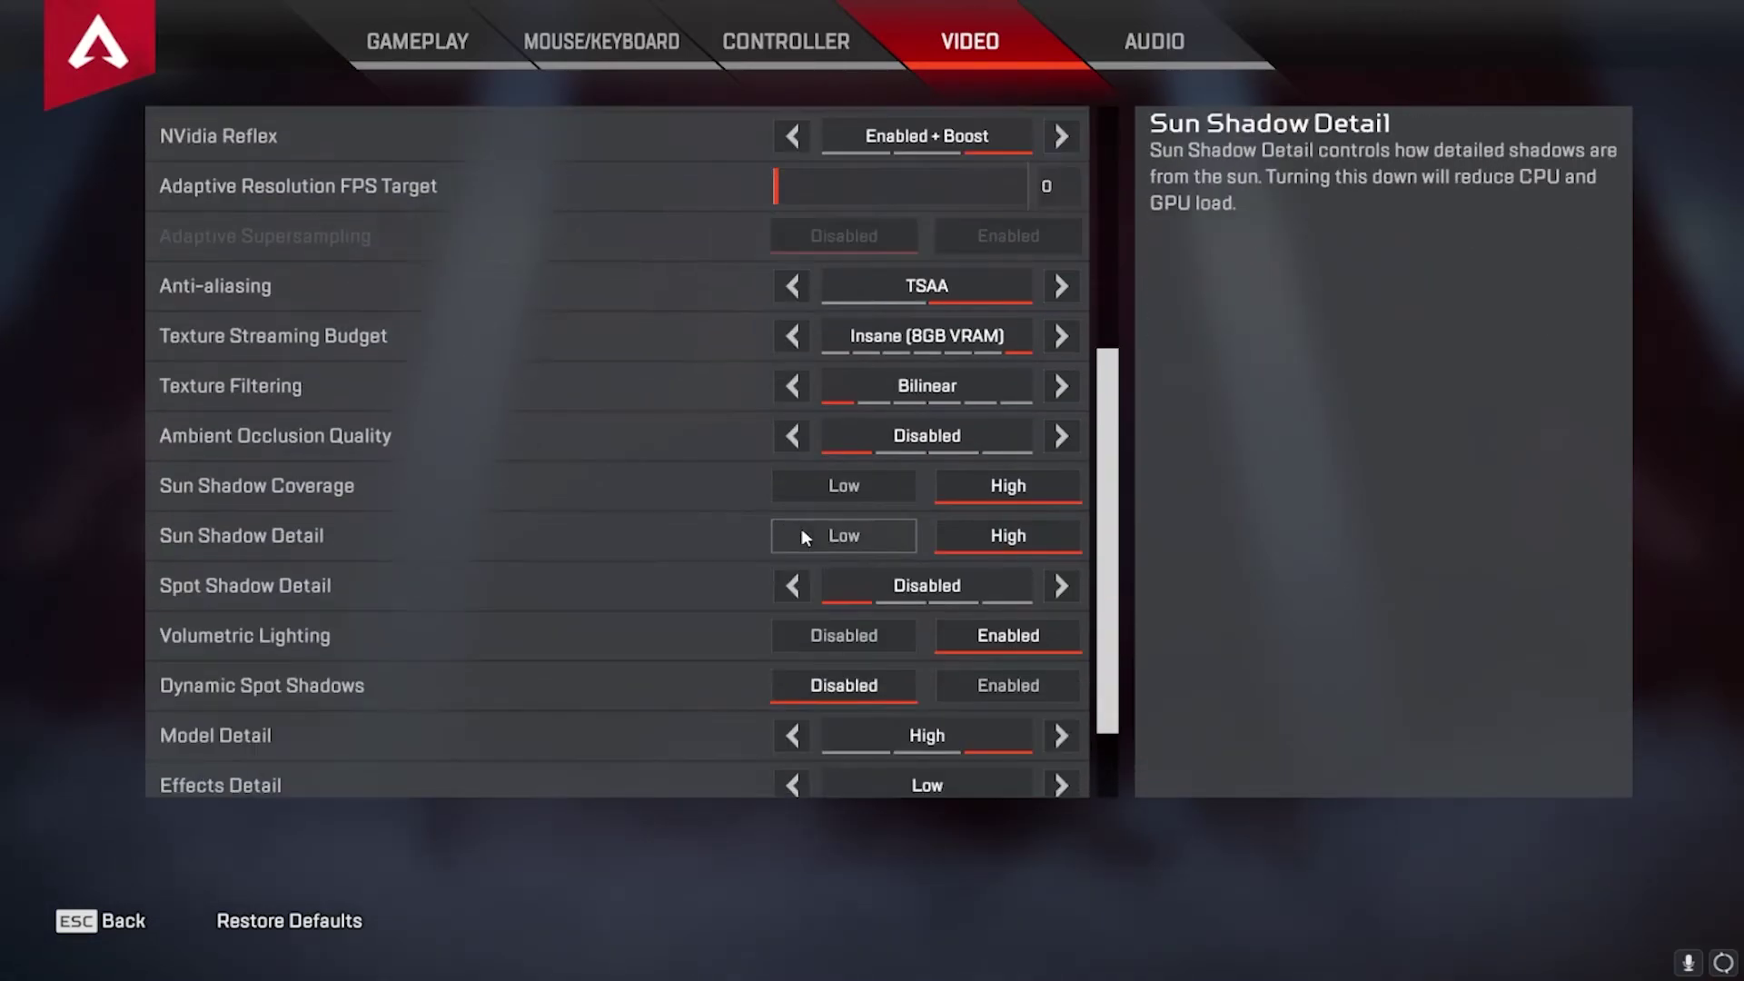
scroll(802, 526, up, 6)
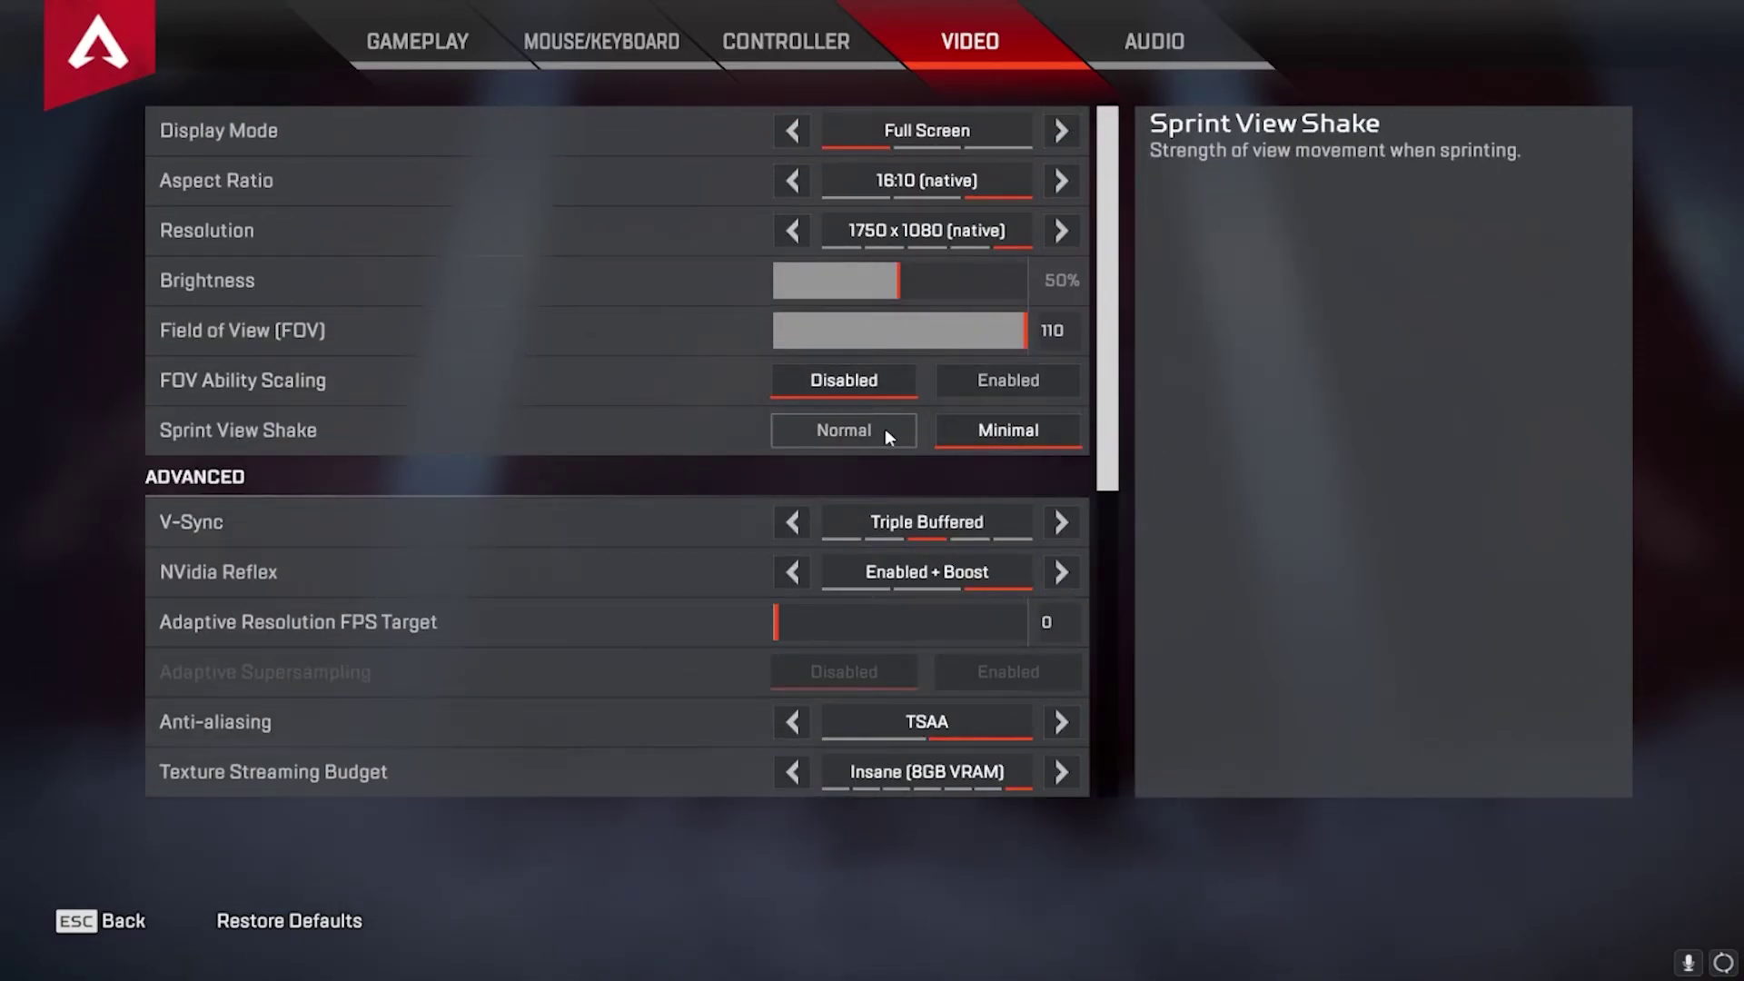
click(797, 514)
click(797, 514)
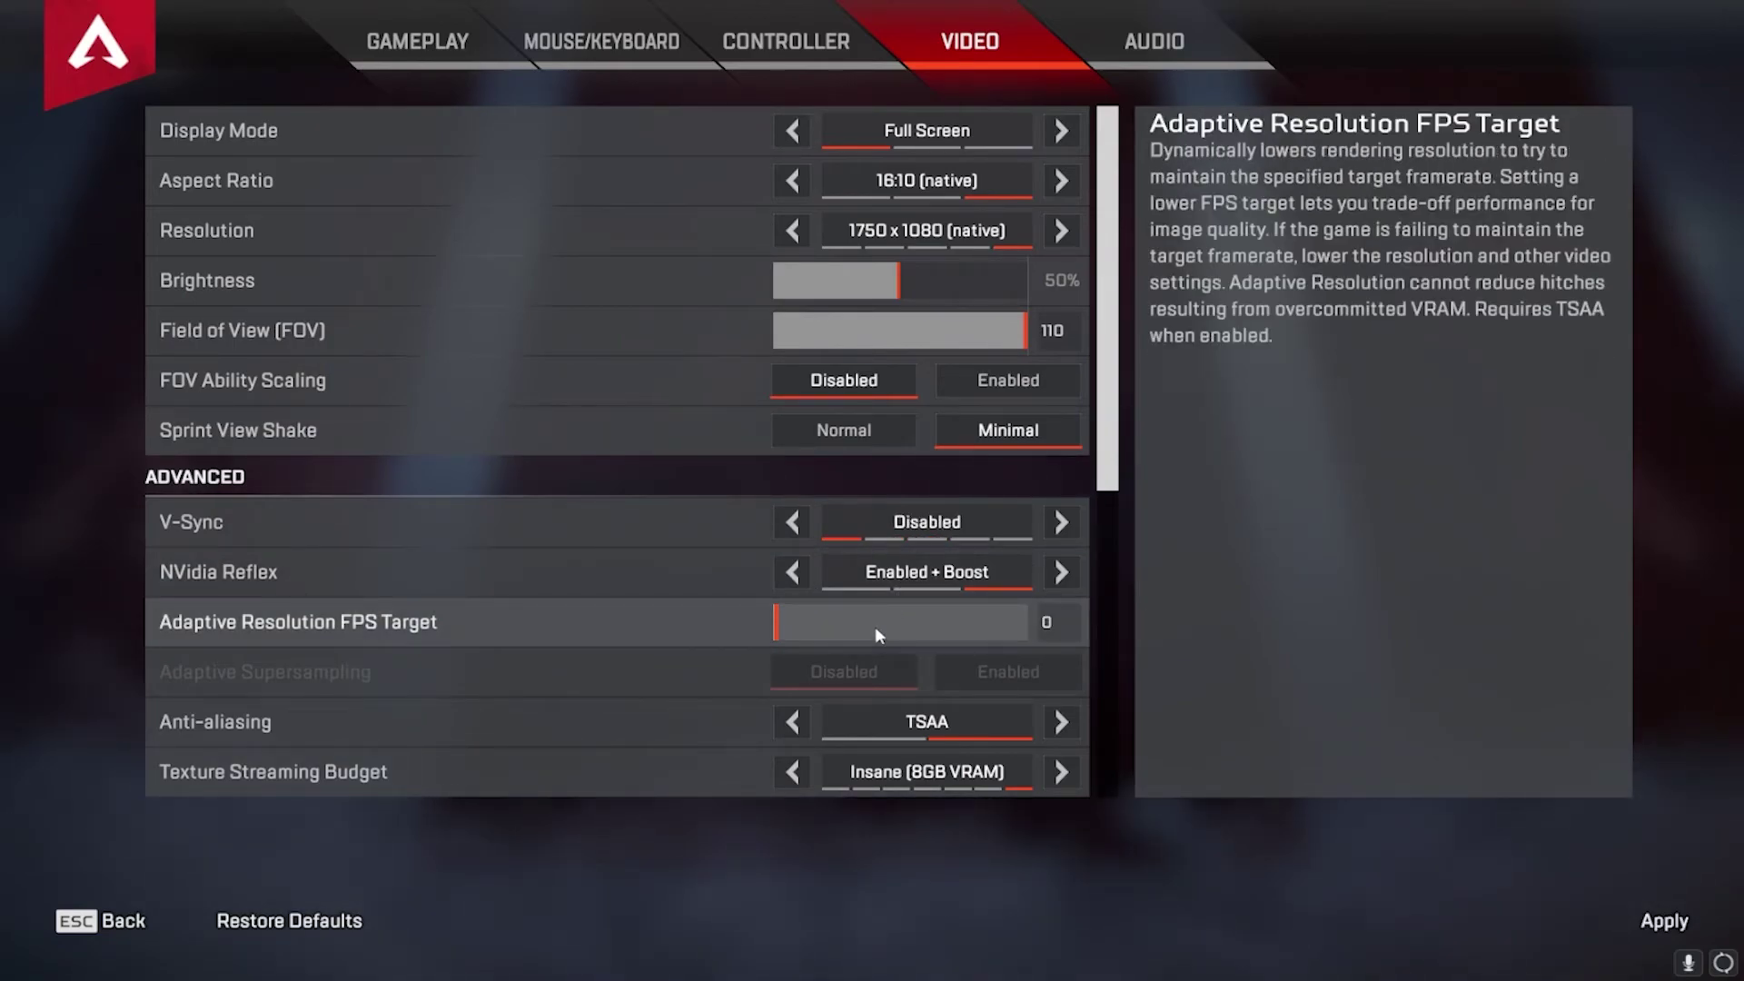
Set Anti-aliasing to None and the Texture Streaming Budget to Very Low (2GB VRAM).
scroll(863, 623, down, 2)
click(801, 615)
click(1061, 664)
click(1060, 664)
Set both Sun Shadow Coverage and Sun Shadow Detail to Low.
scroll(910, 663, down, 2)
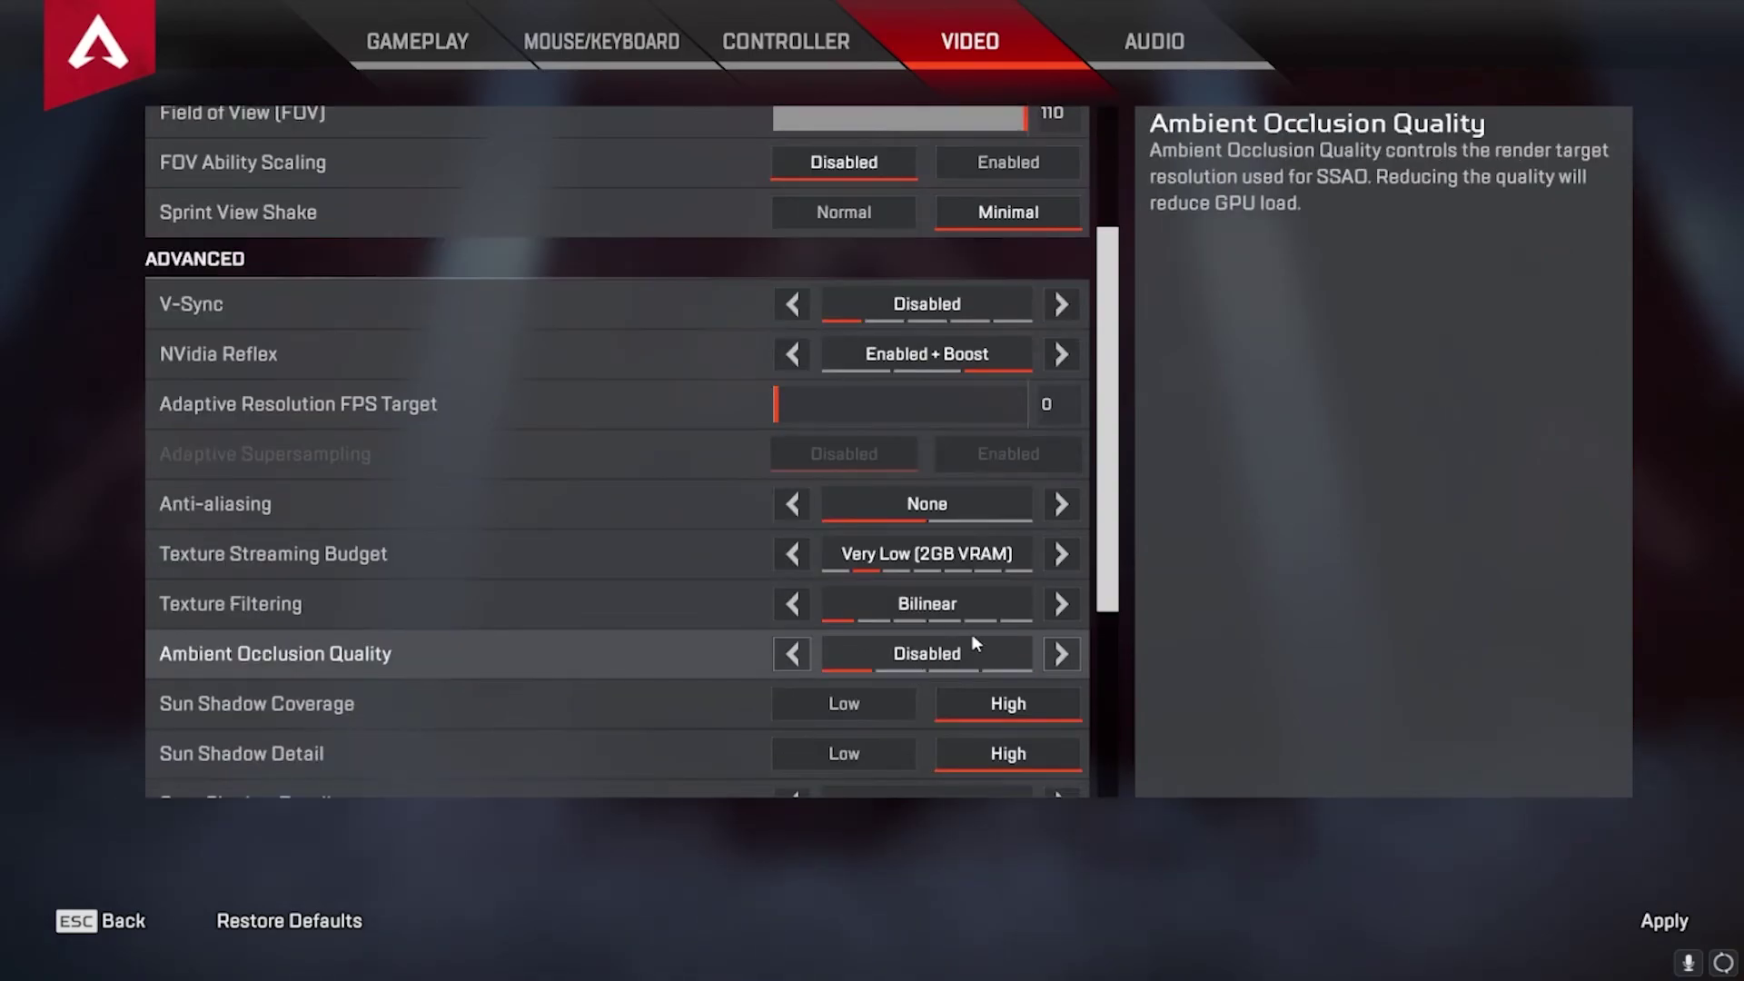
click(885, 715)
click(880, 750)
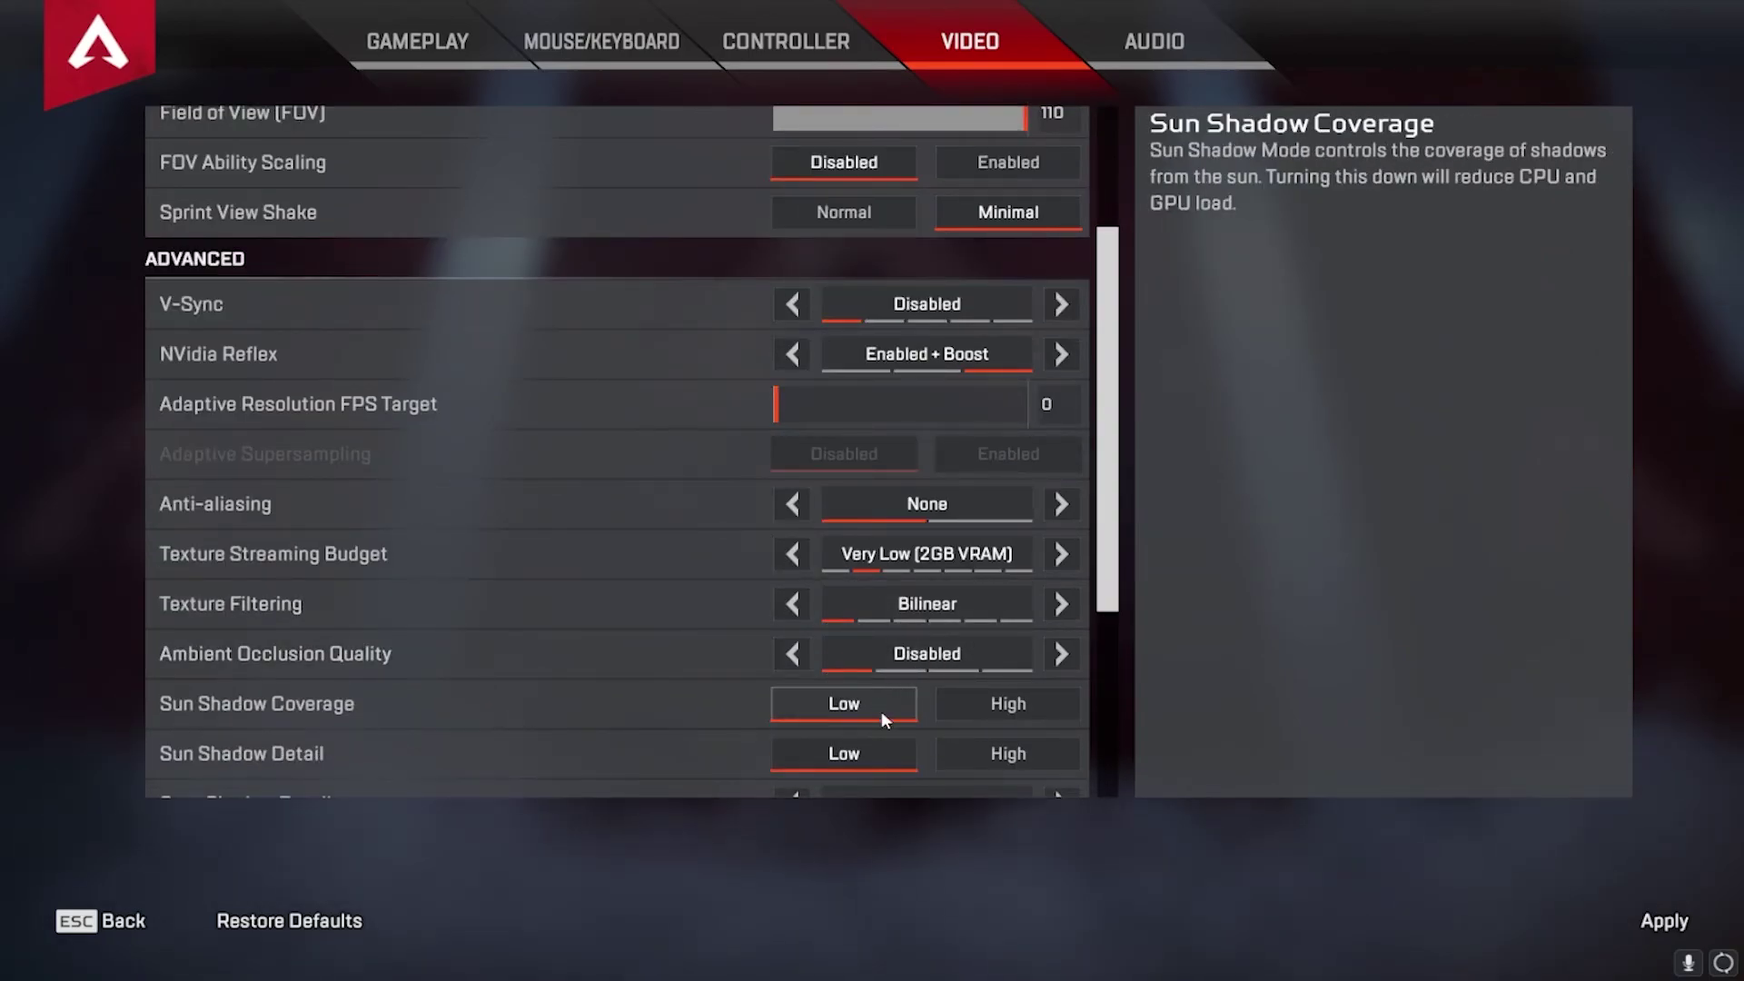
Disable Volumetric Lighting and set Model Detail to Low.
scroll(880, 721, down, 3)
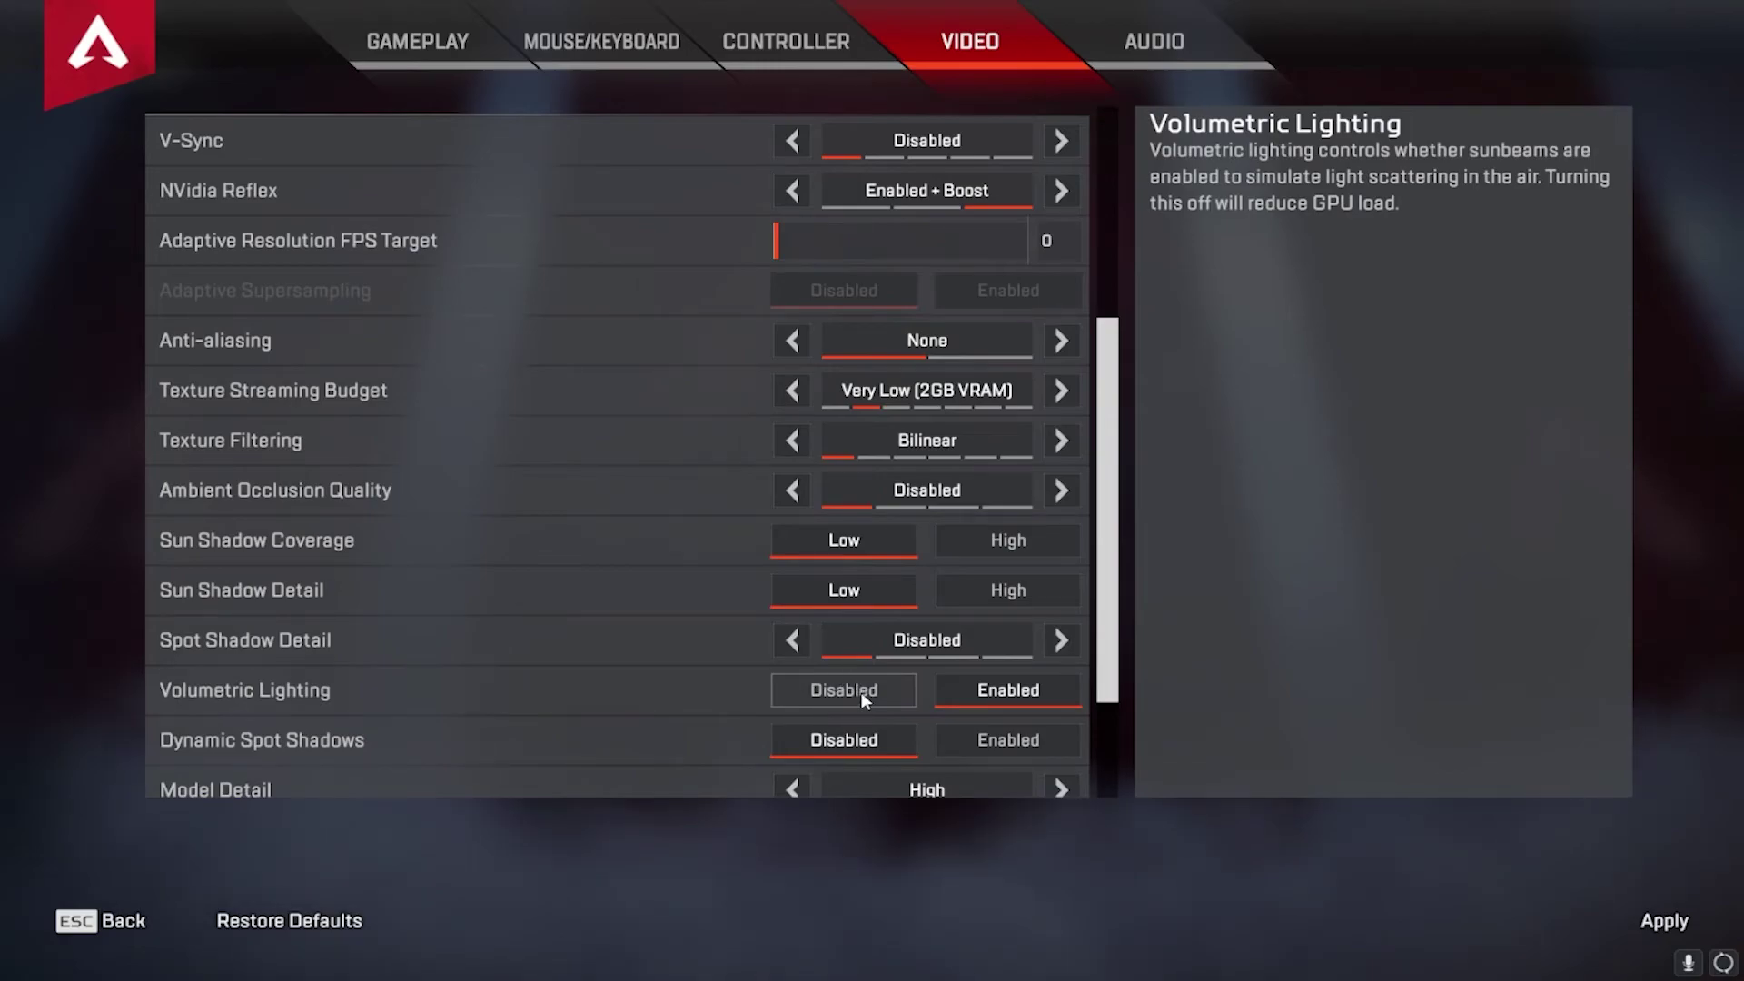
click(863, 699)
scroll(863, 699, down, 2)
click(816, 691)
click(816, 691)
scroll(817, 691, down, 1)
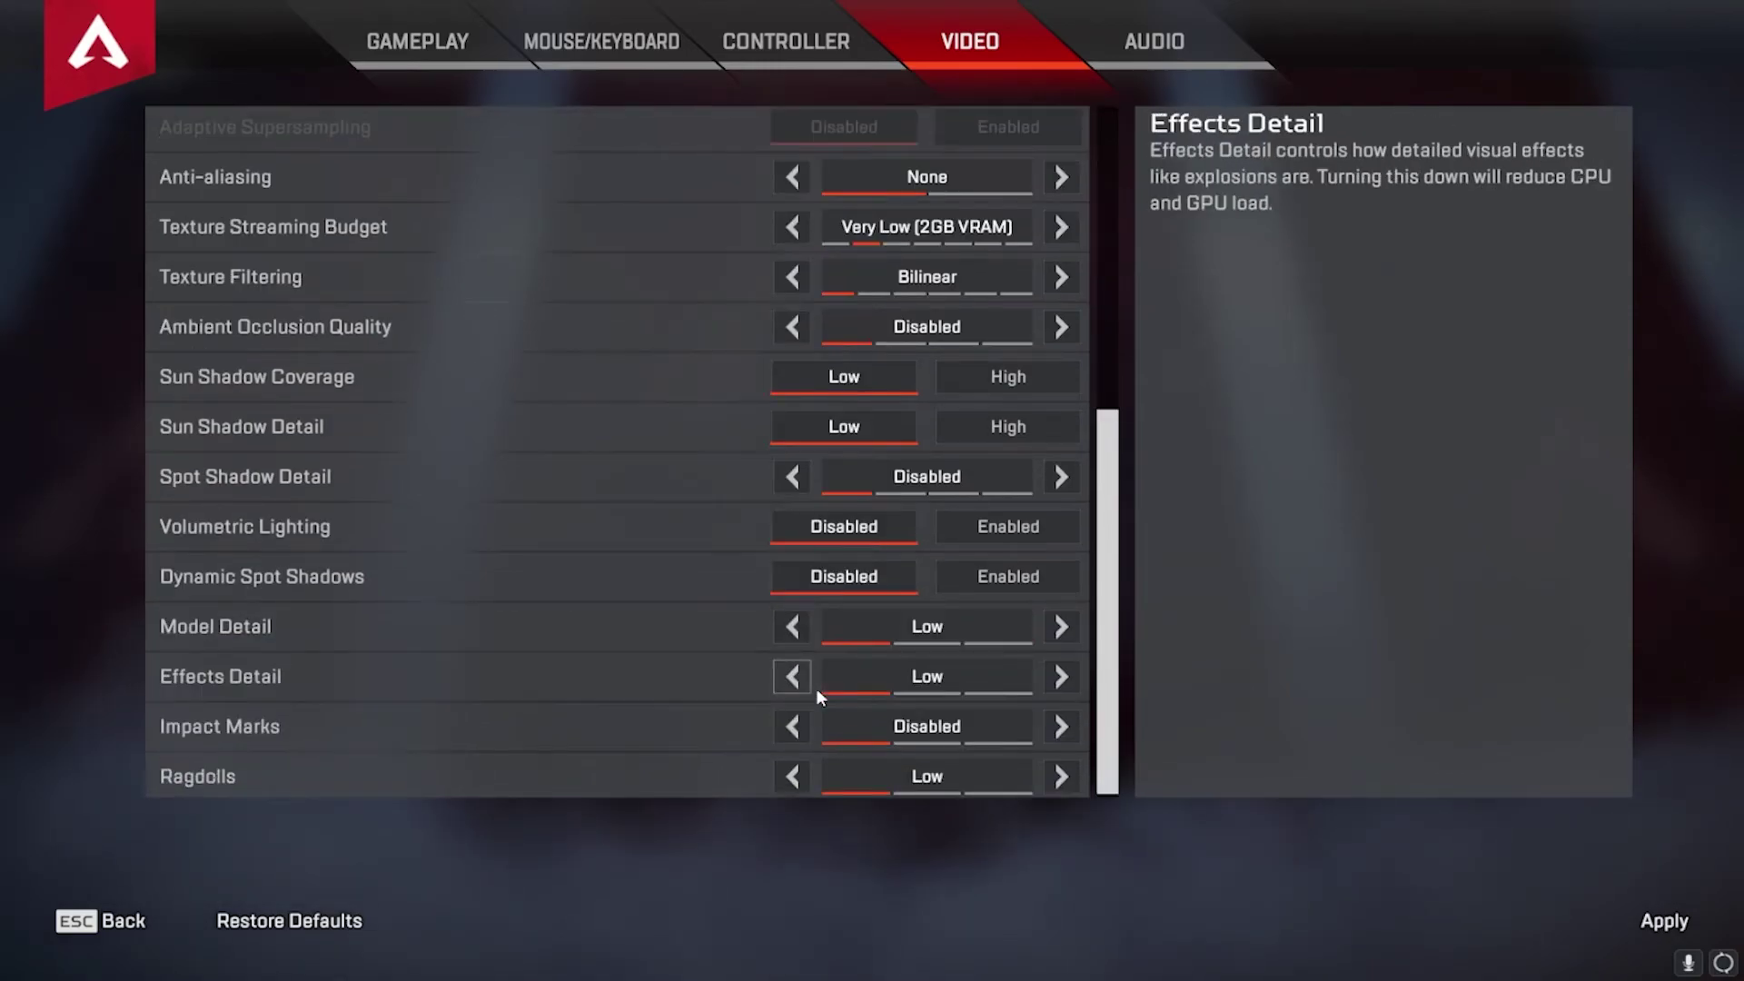
Apply the changed video settings and ready up for the Firing Range.
scroll(845, 690, up, 1)
scroll(854, 689, up, 10)
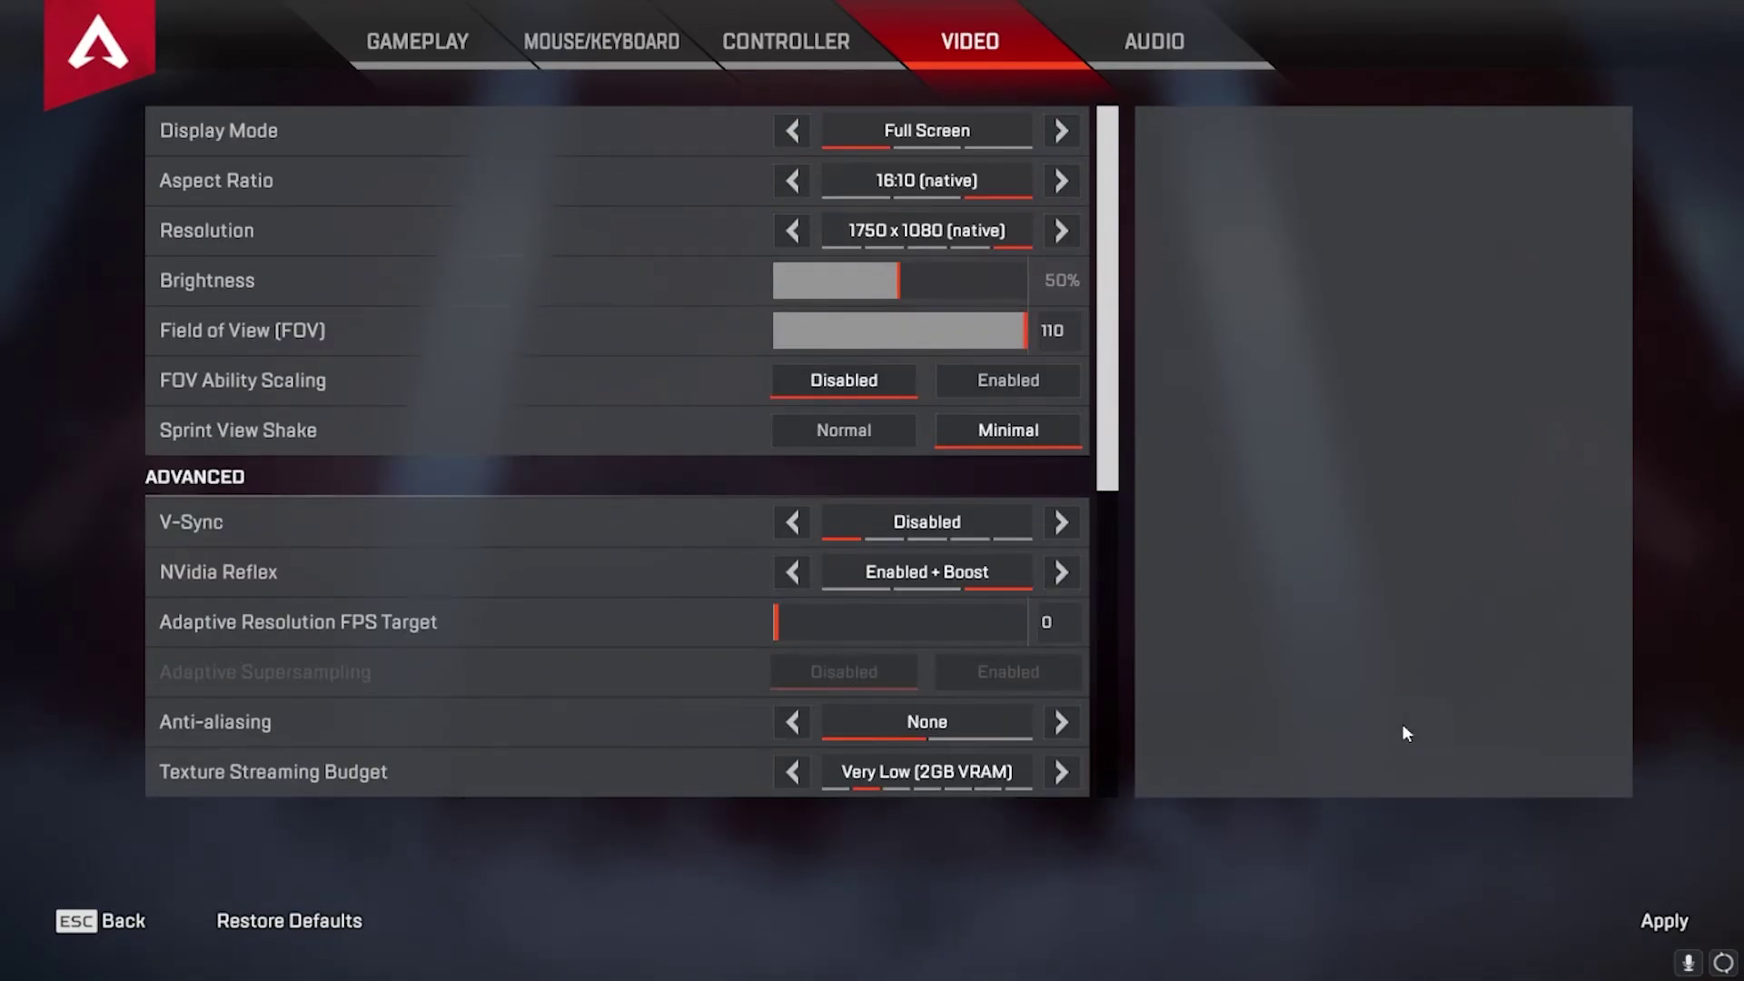
click(1662, 920)
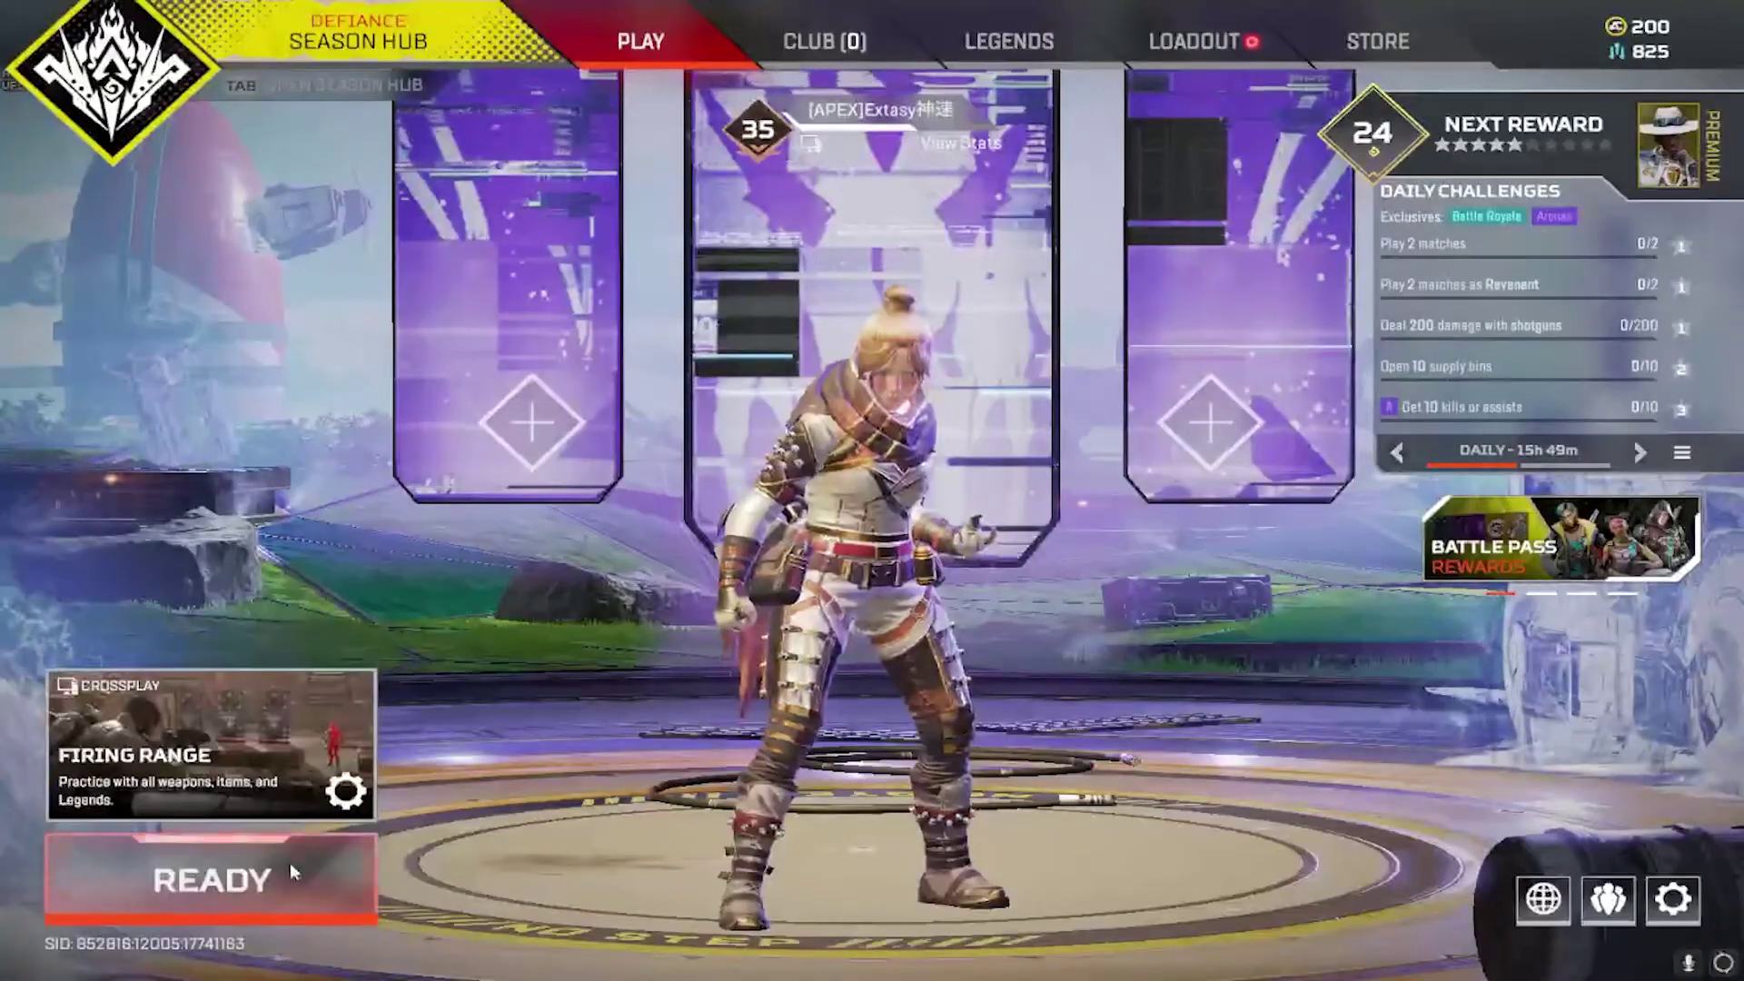
click(291, 867)
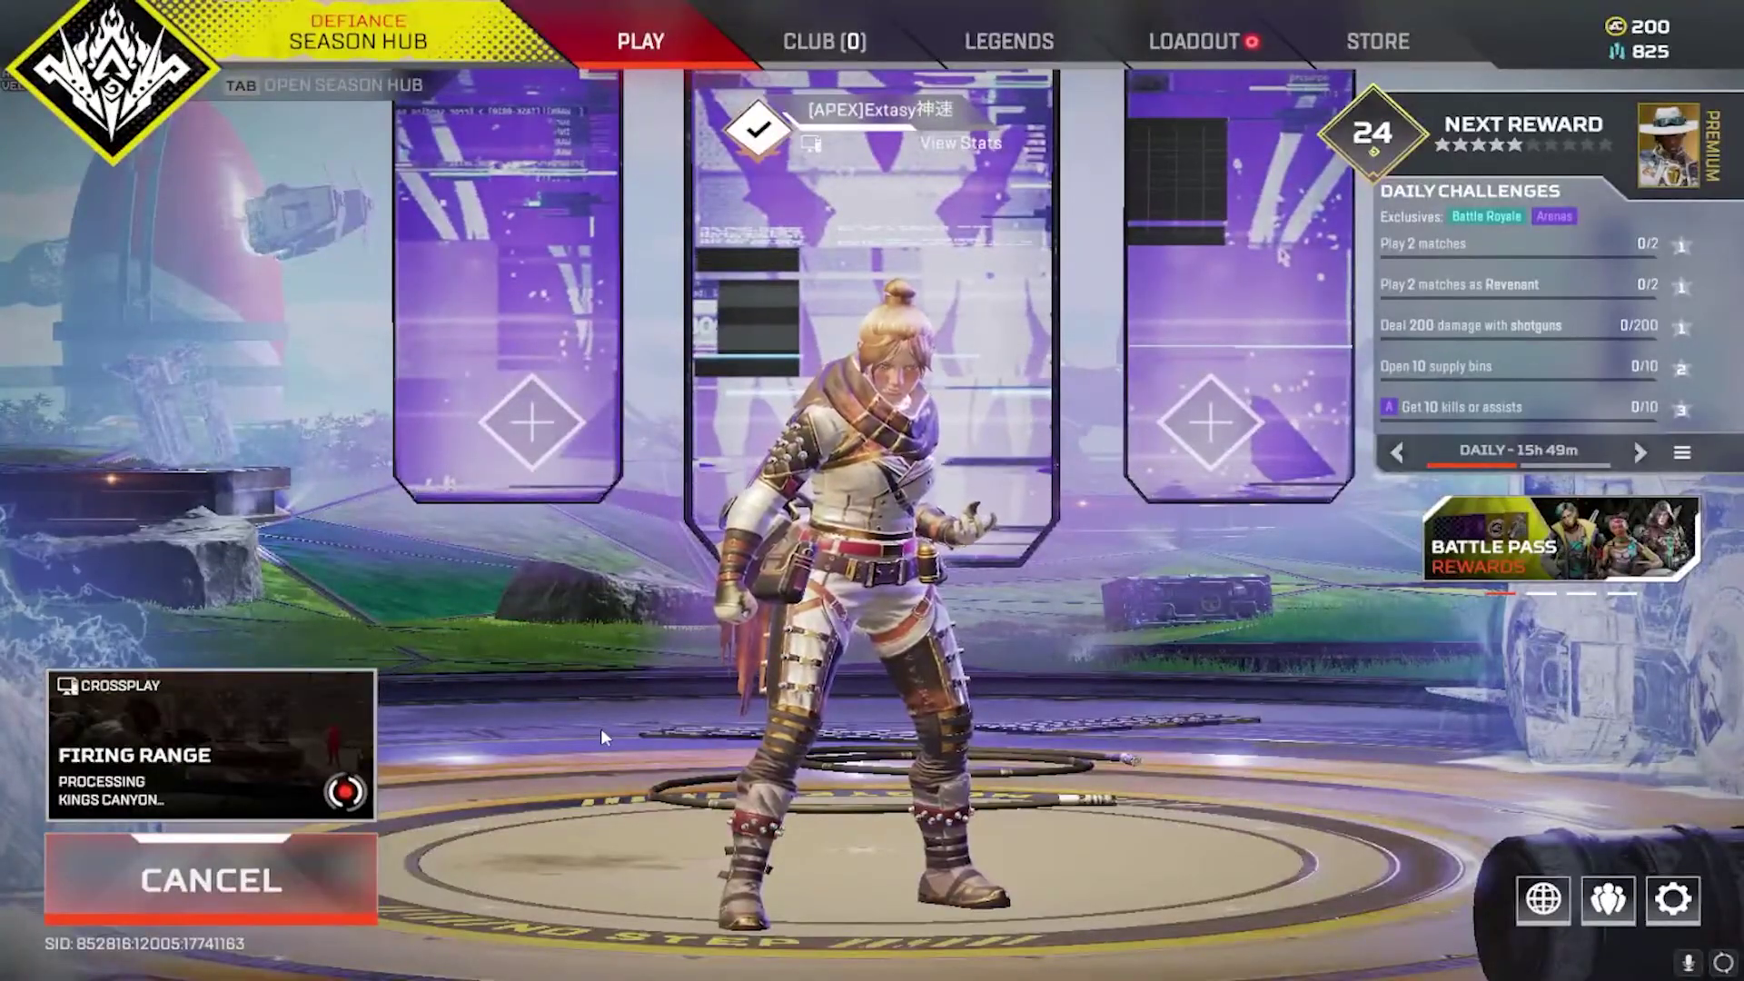